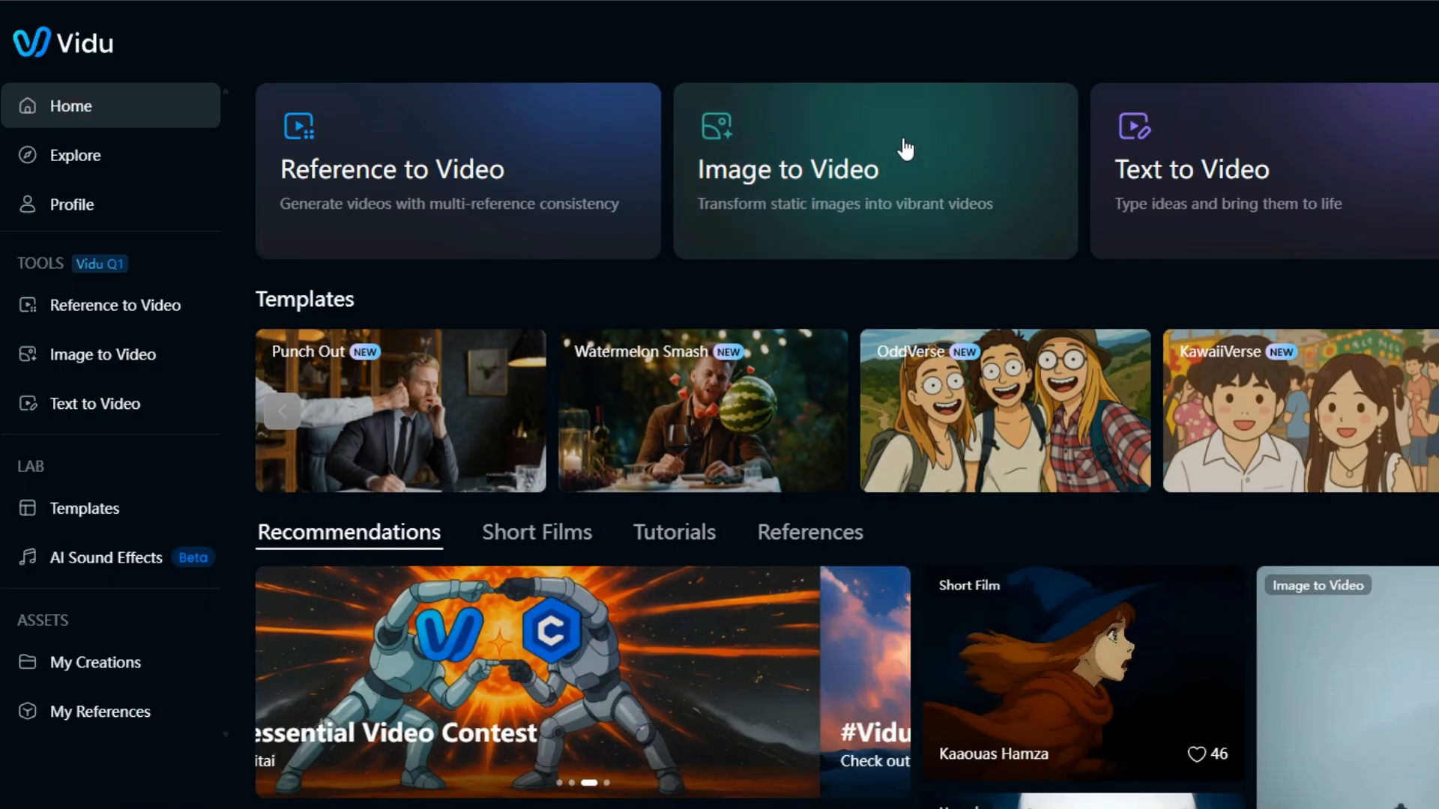
# Step: Start an Image to Video project with clean_starting_image_final as the first image and generate its prompt with Optimize
pyautogui.click(905, 150)
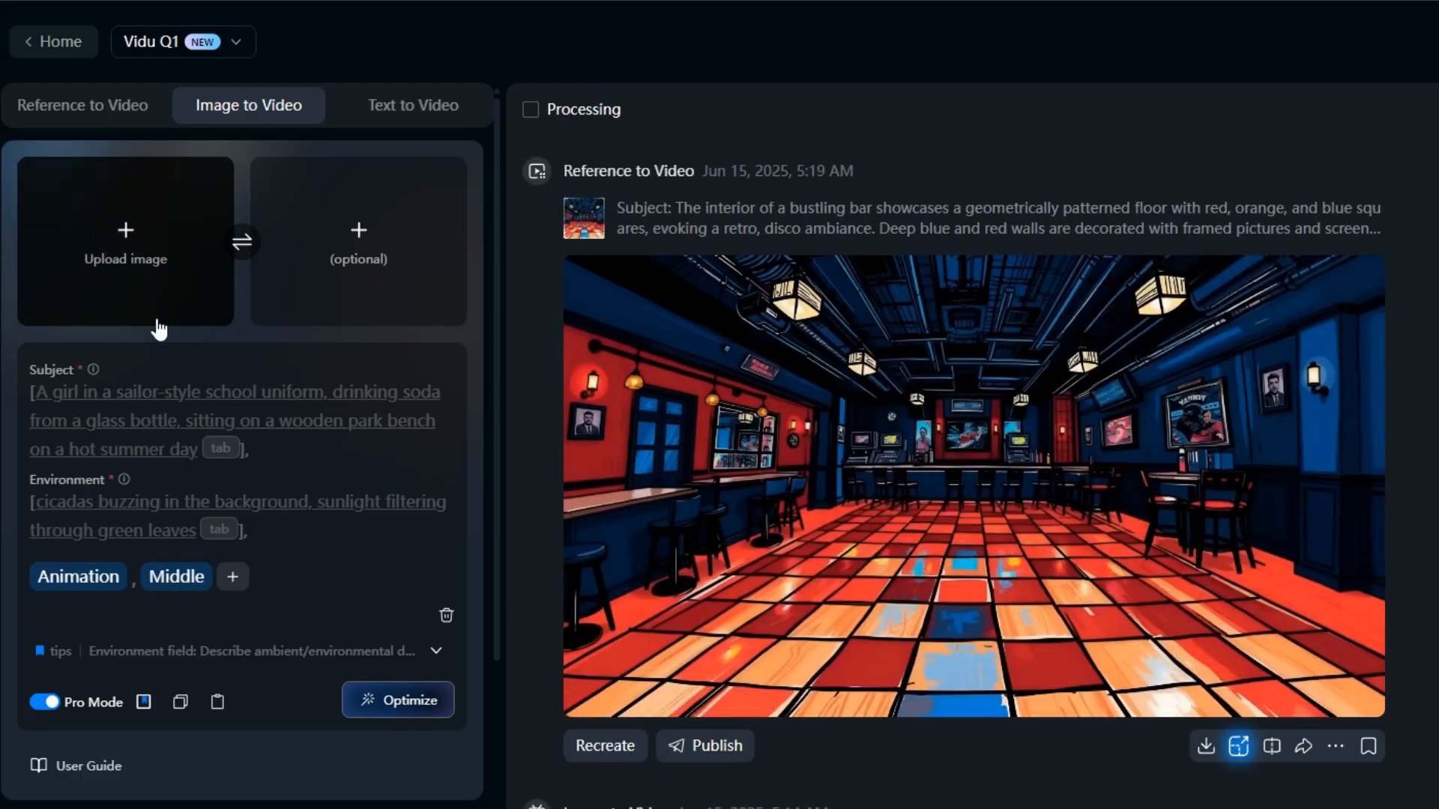
pyautogui.click(129, 244)
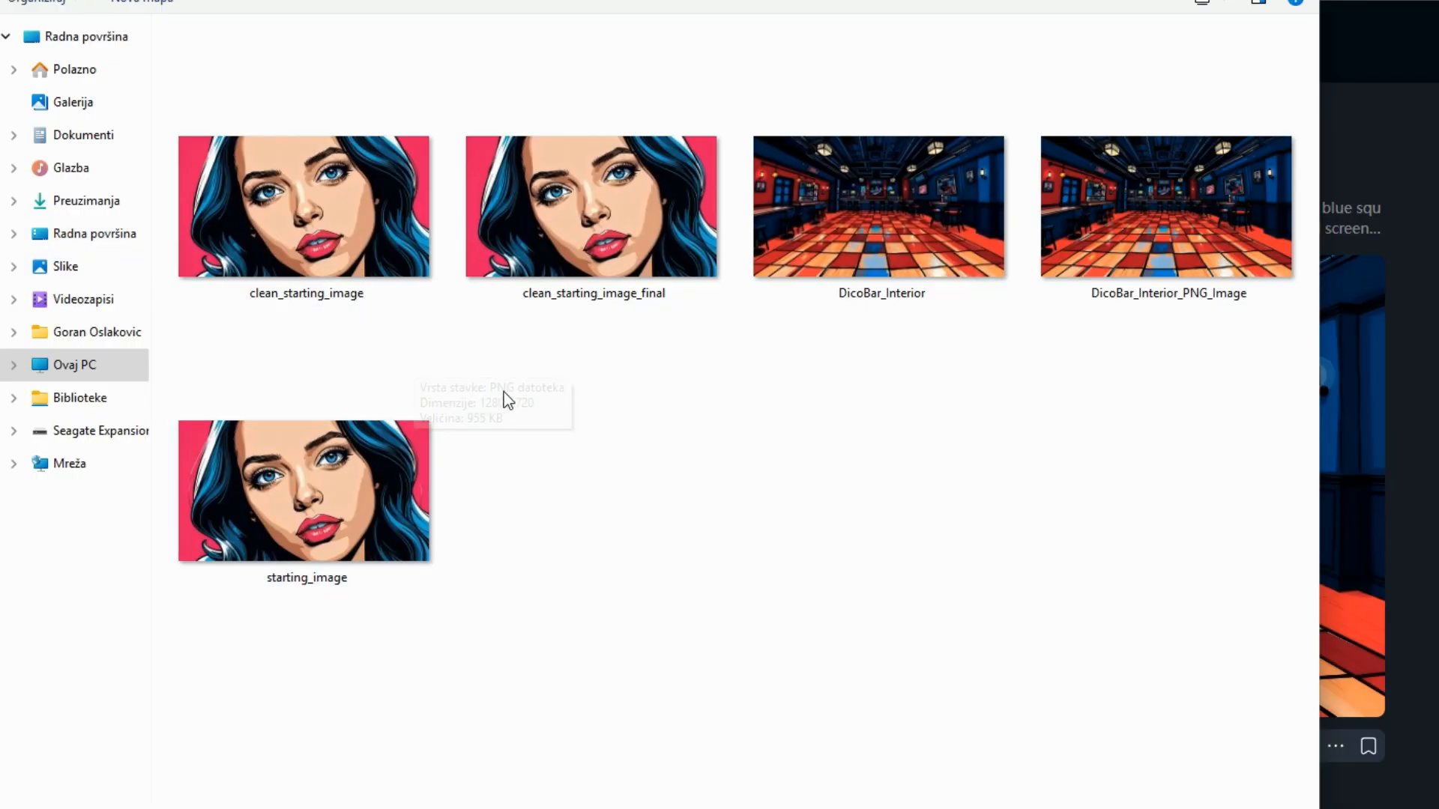
pyautogui.click(579, 242)
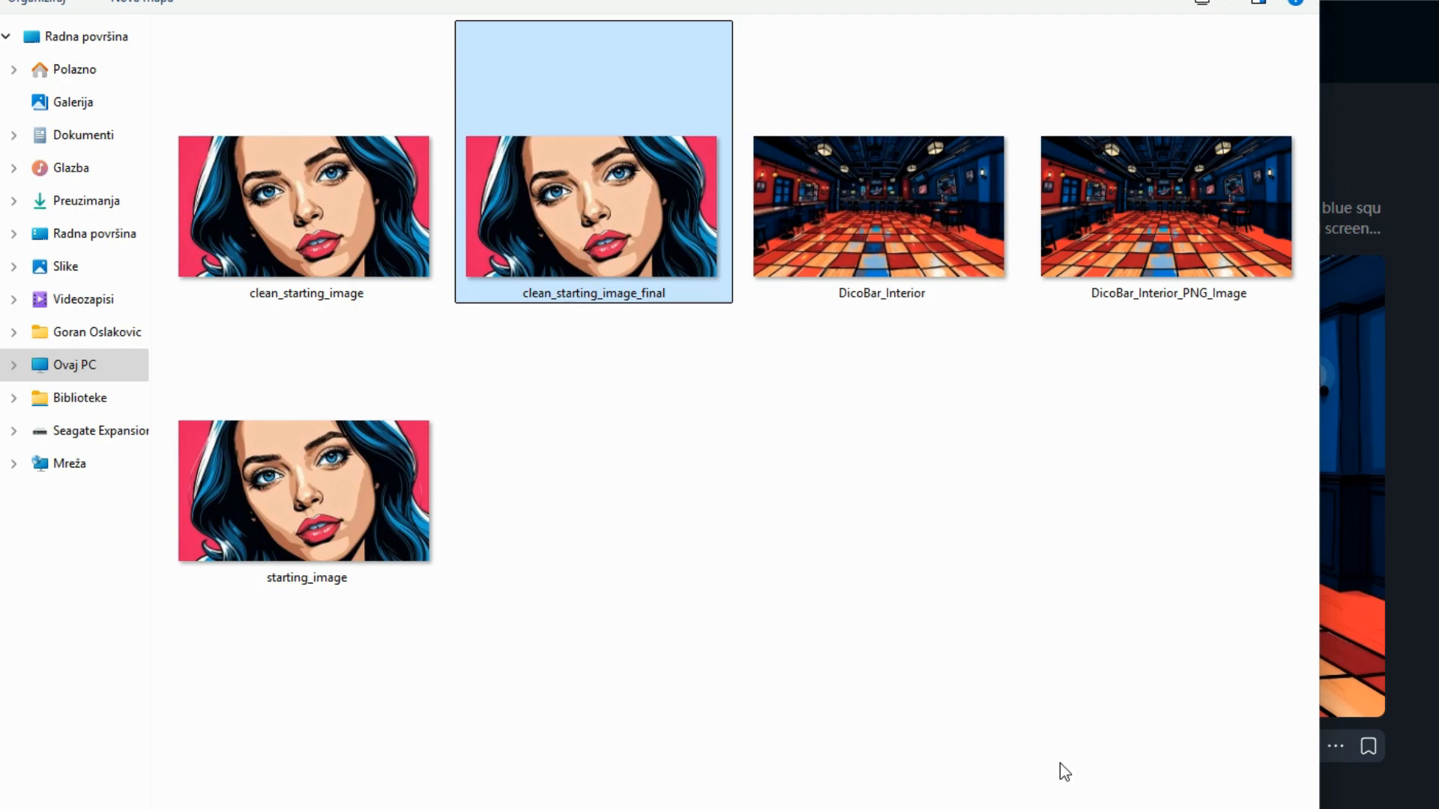
pyautogui.click(1158, 808)
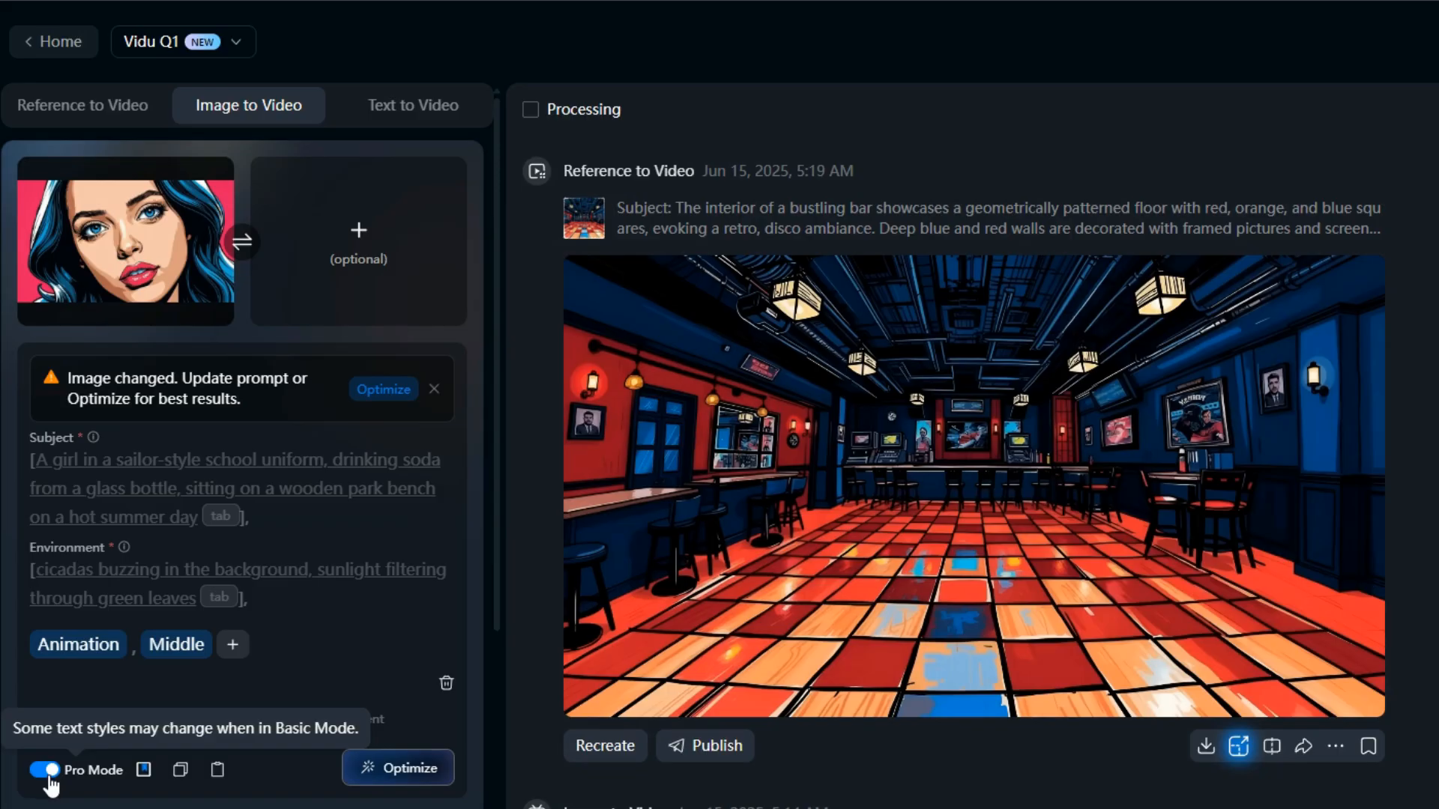
pyautogui.click(401, 772)
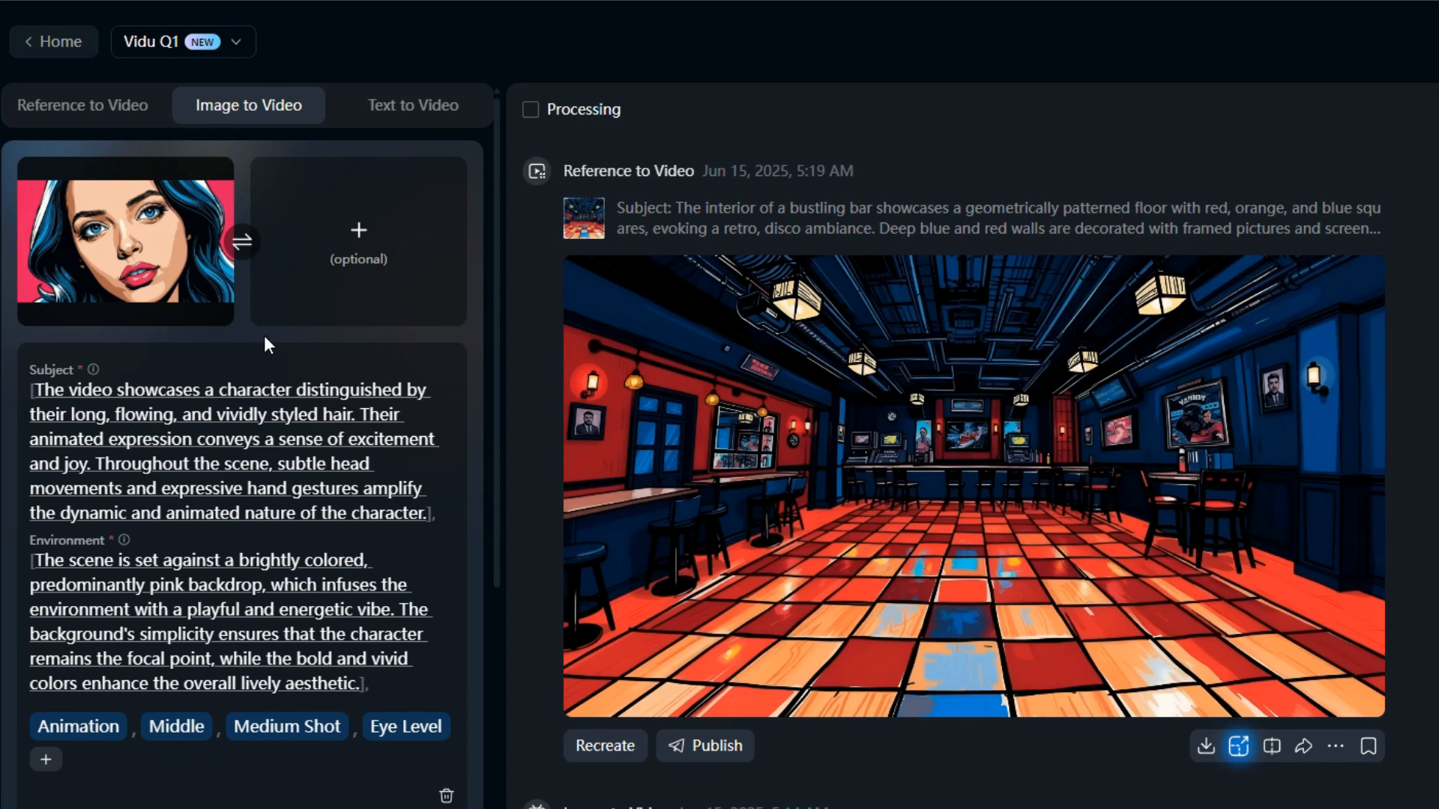
# Step: Insert "Camera fat zoom out showing full body." at the beginning of the Subject prompt
pyautogui.write('Camer')
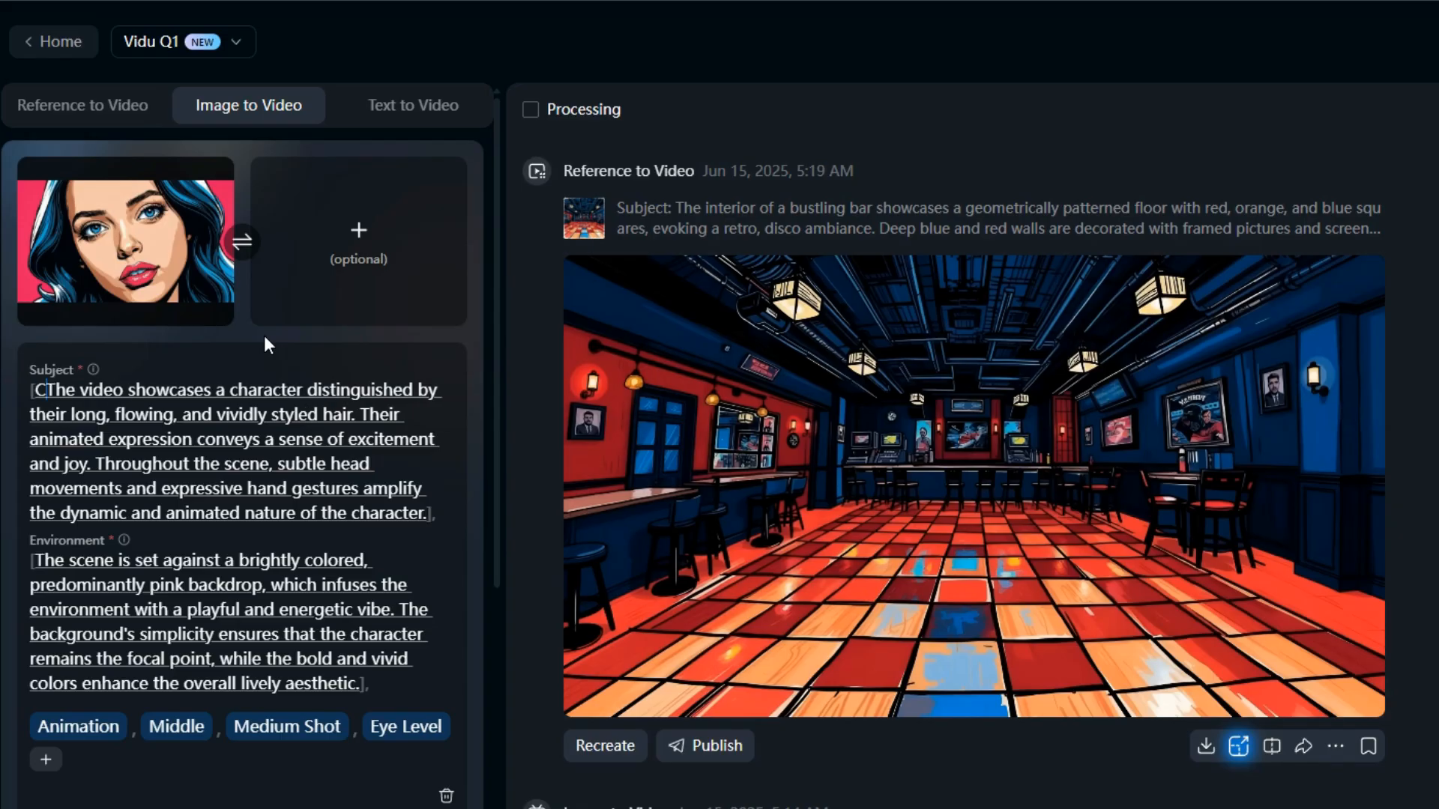
pyautogui.write('a ')
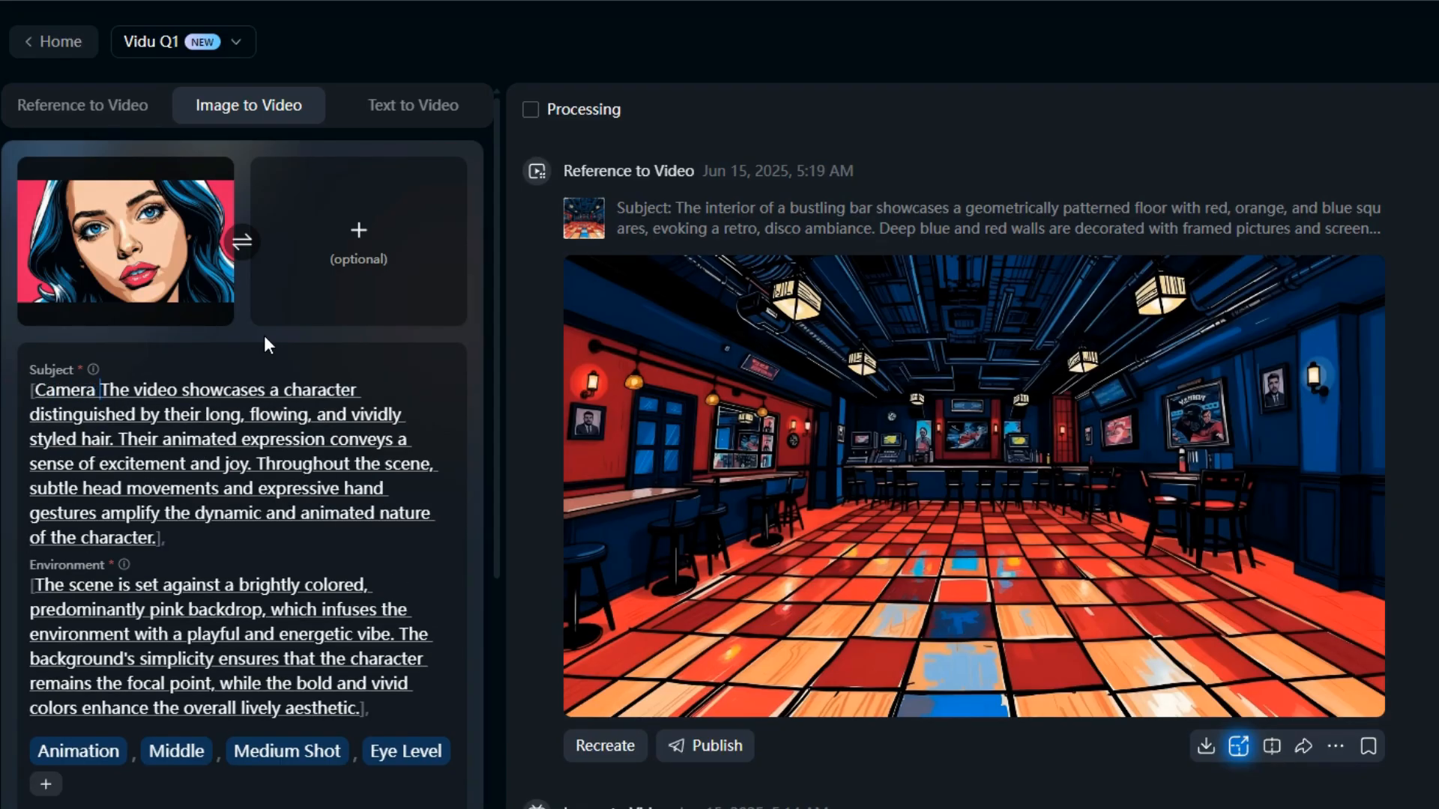
pyautogui.write('fat')
pyautogui.write(' zoom o')
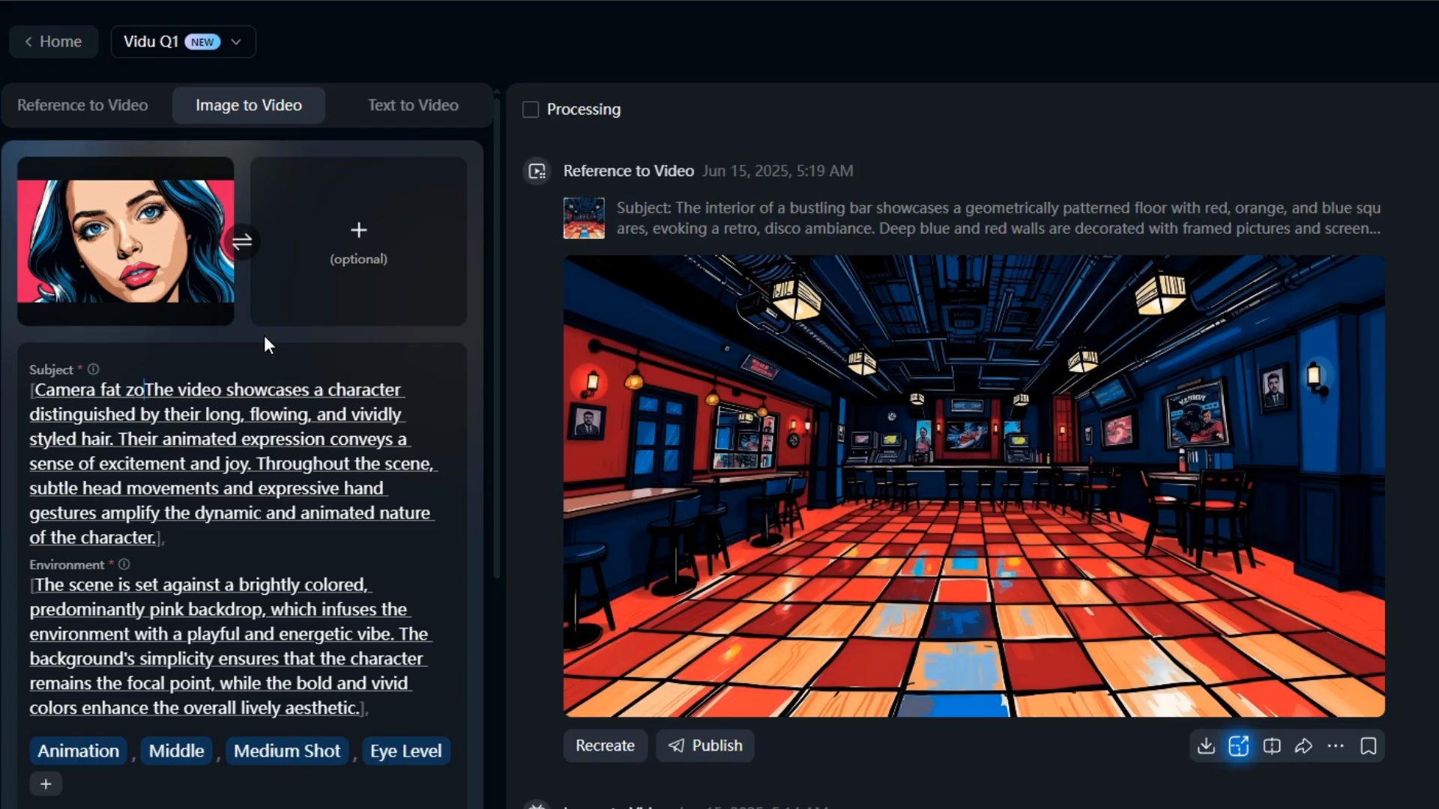
pyautogui.write('ut')
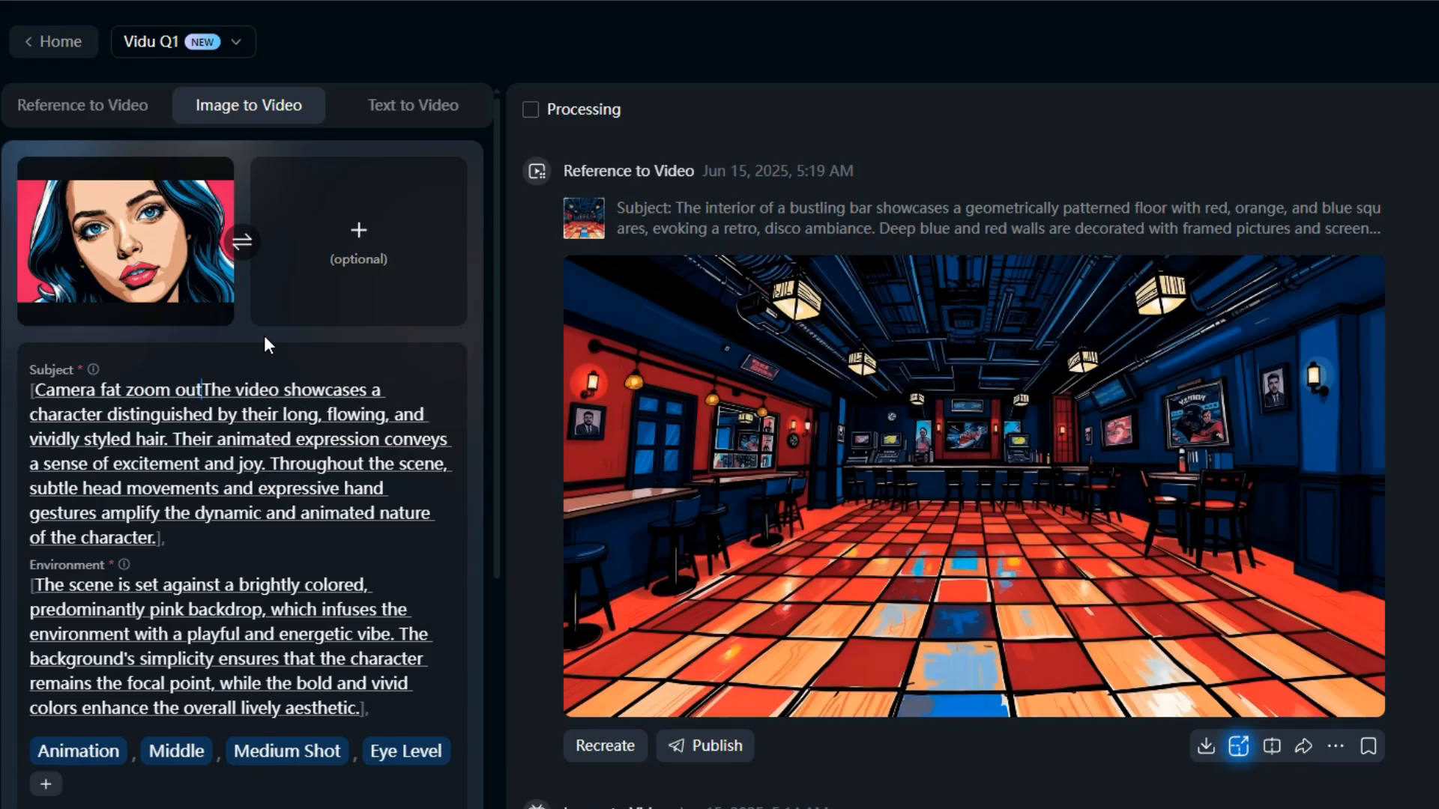
pyautogui.write(' sho')
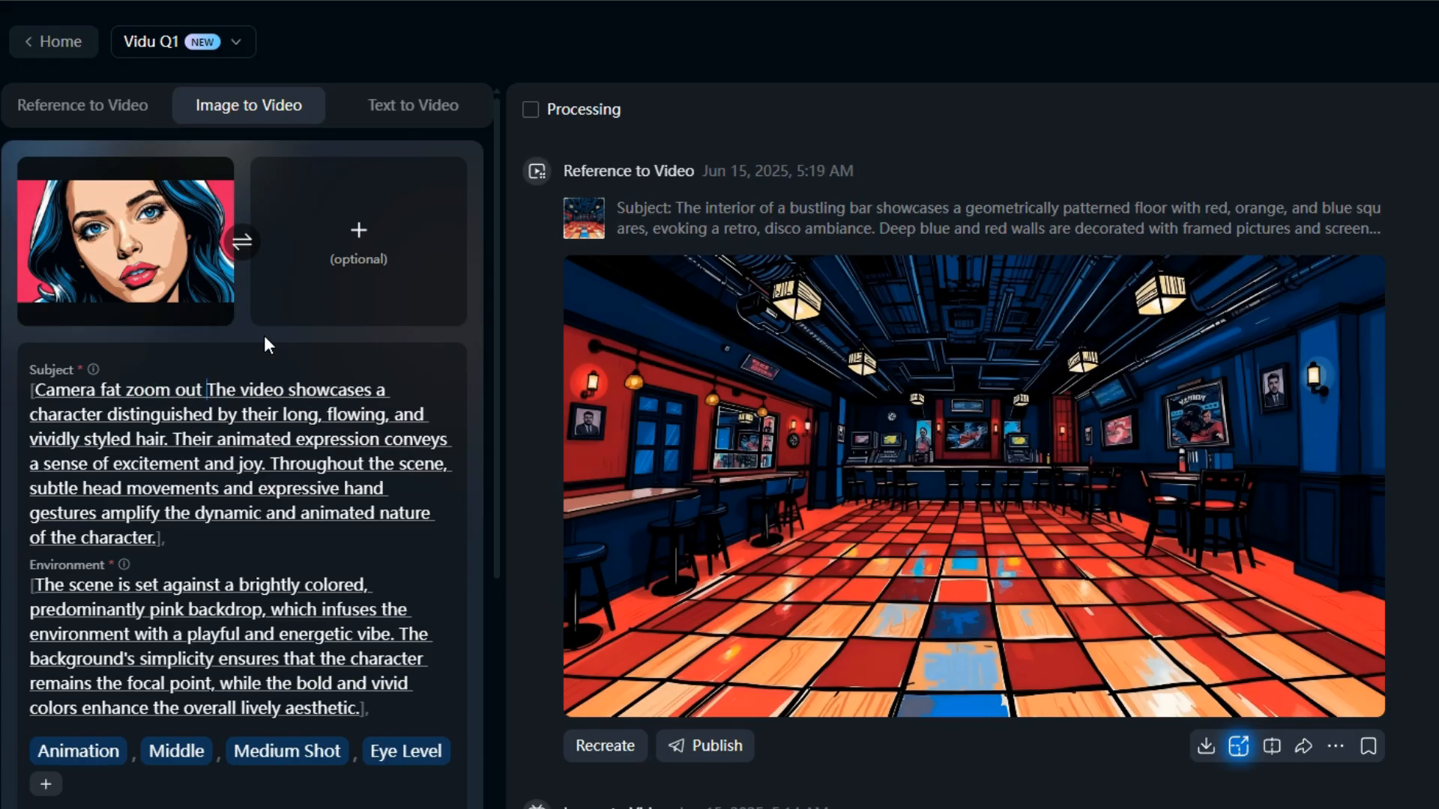
pyautogui.write('win')
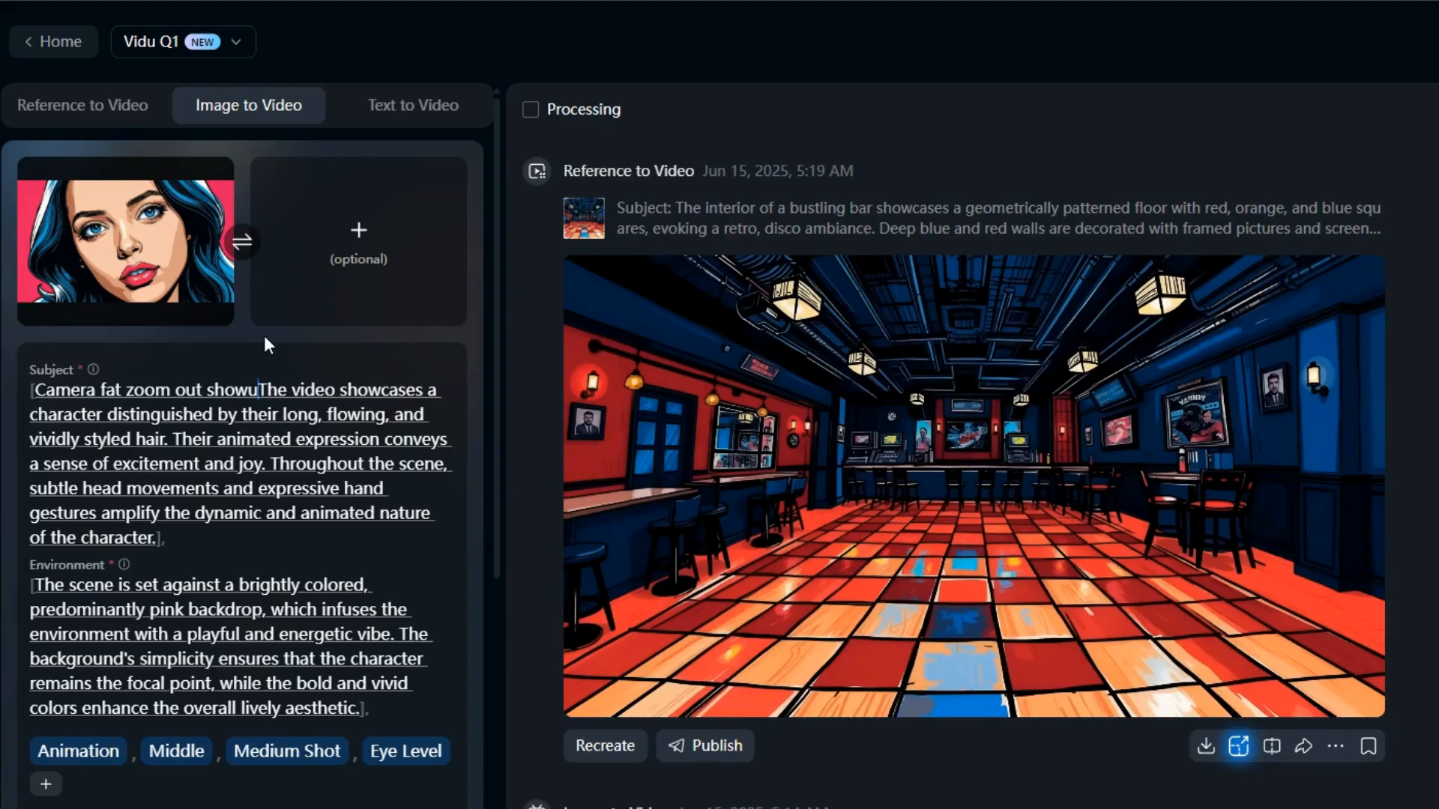
pyautogui.write('g ')
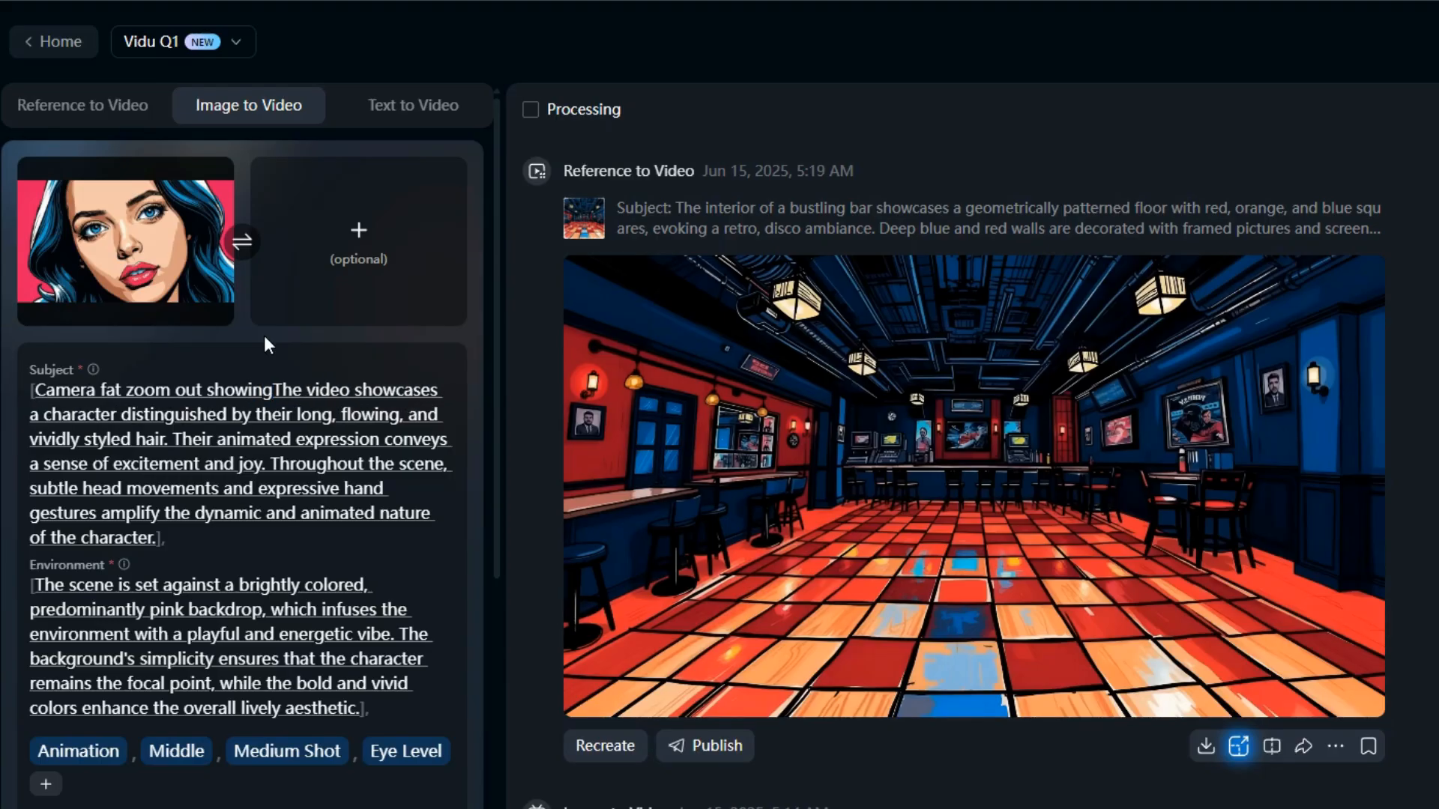
pyautogui.write('full b')
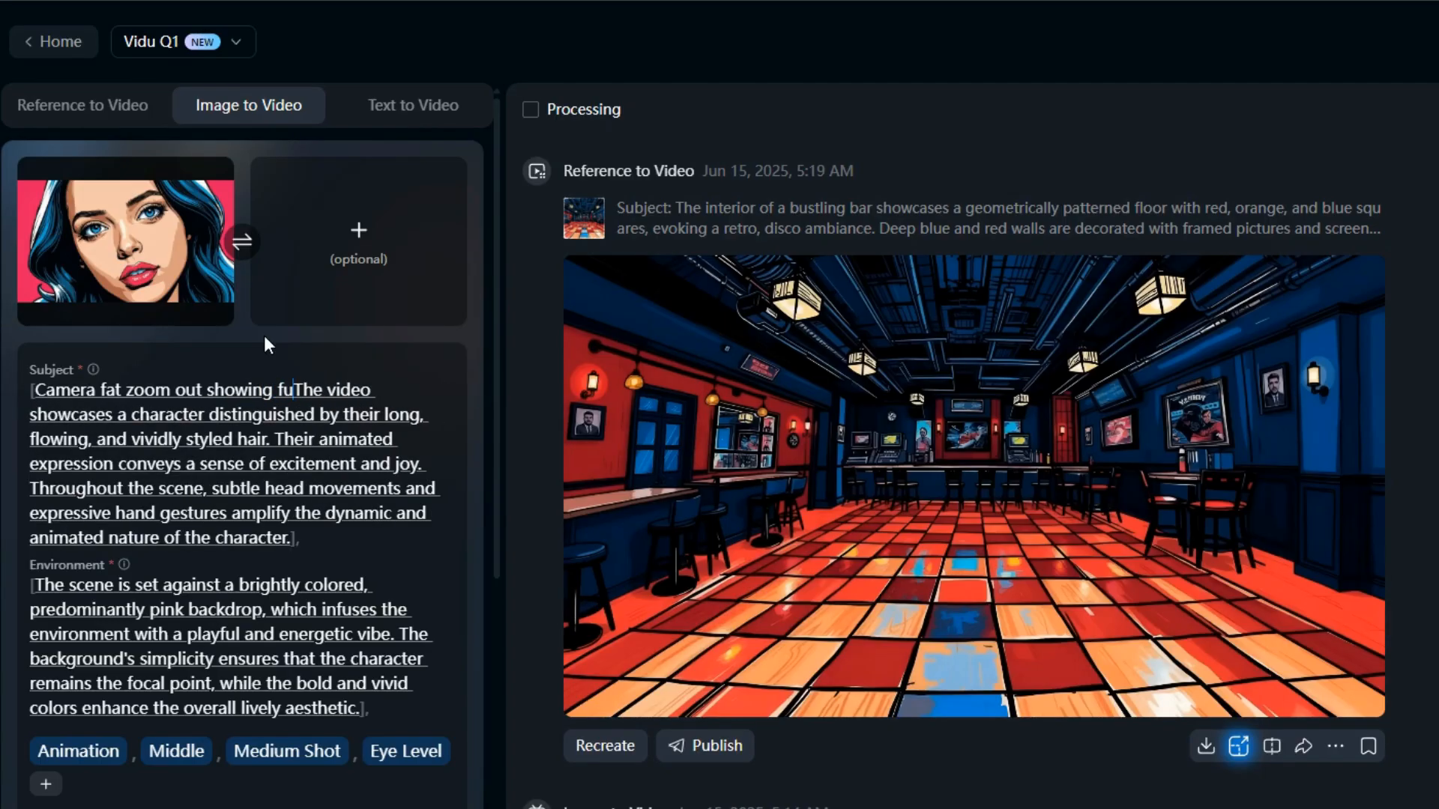
pyautogui.write('o')
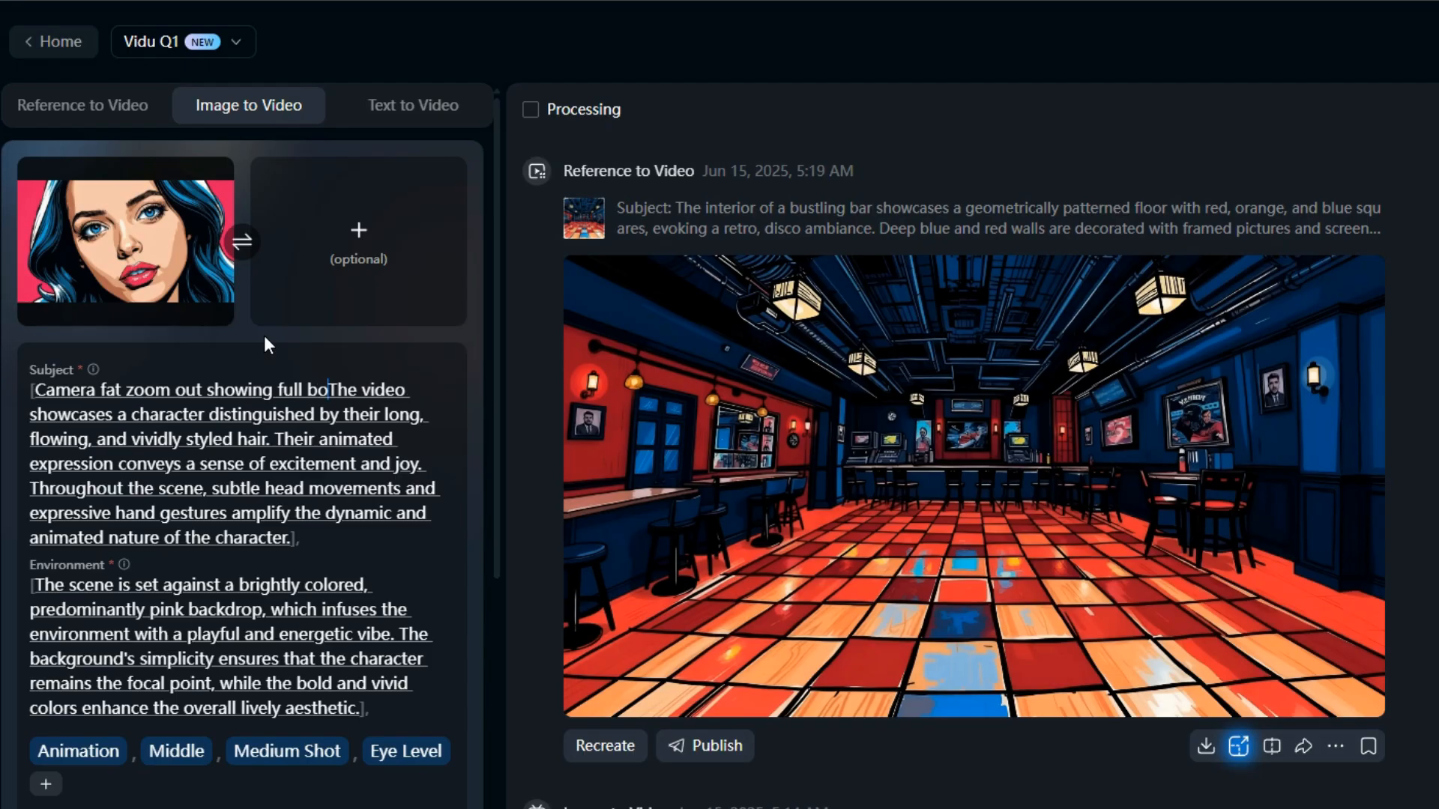
pyautogui.write('dy.')
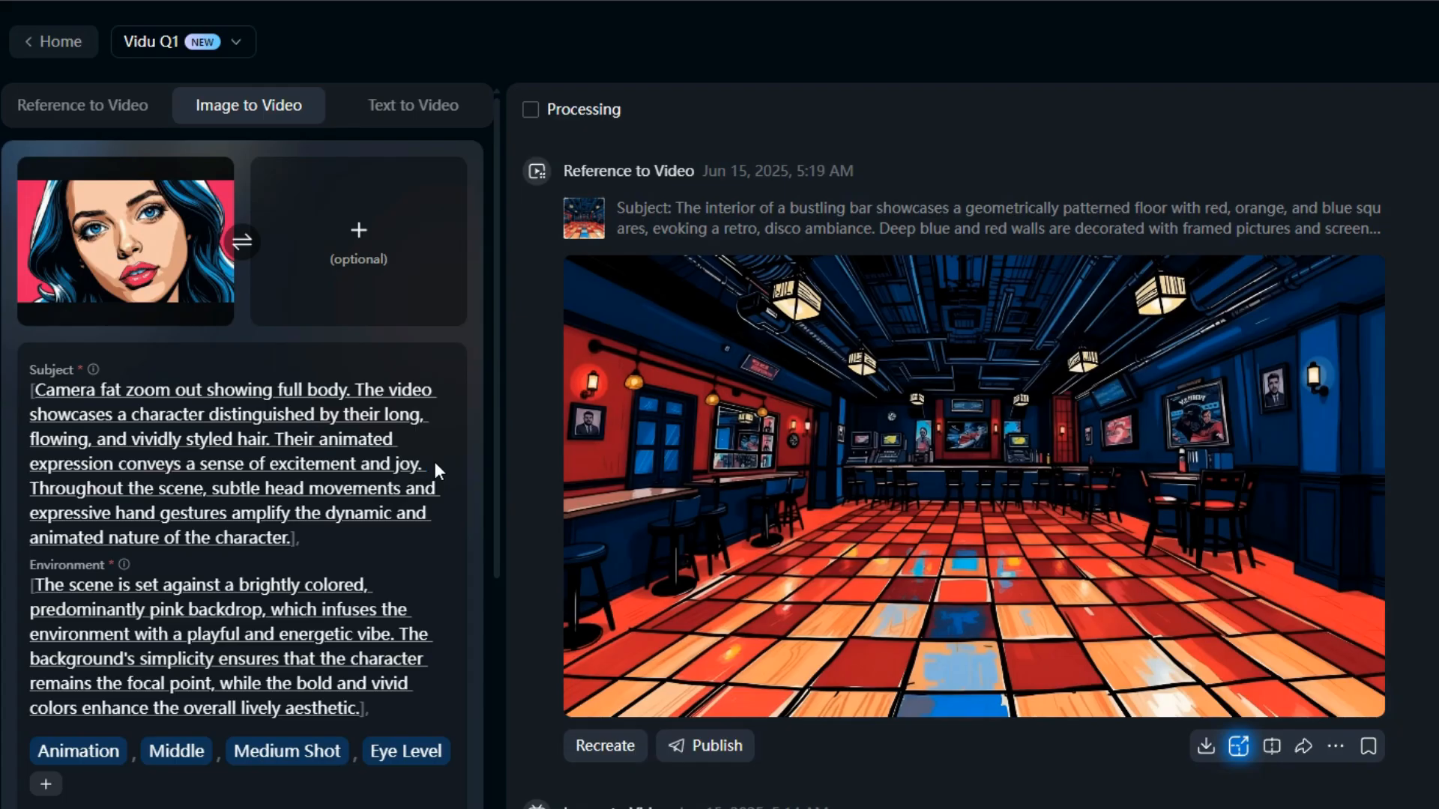
# Step: Insert "Character is dressed in simple rugged jeans and white T-shirt." before the "Throughout the scene" sentence in the Subject prompt
pyautogui.write('Chara')
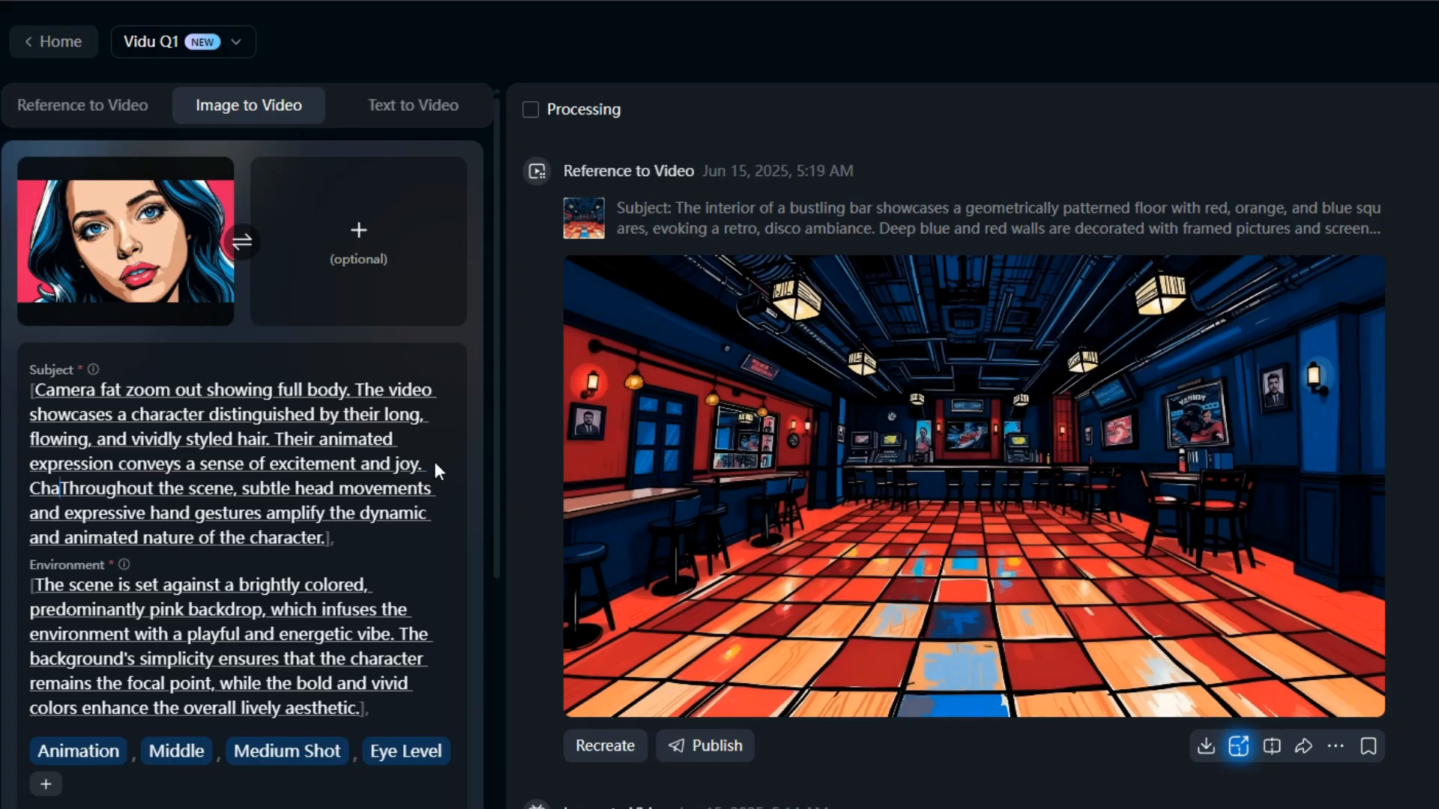
pyautogui.write('cter')
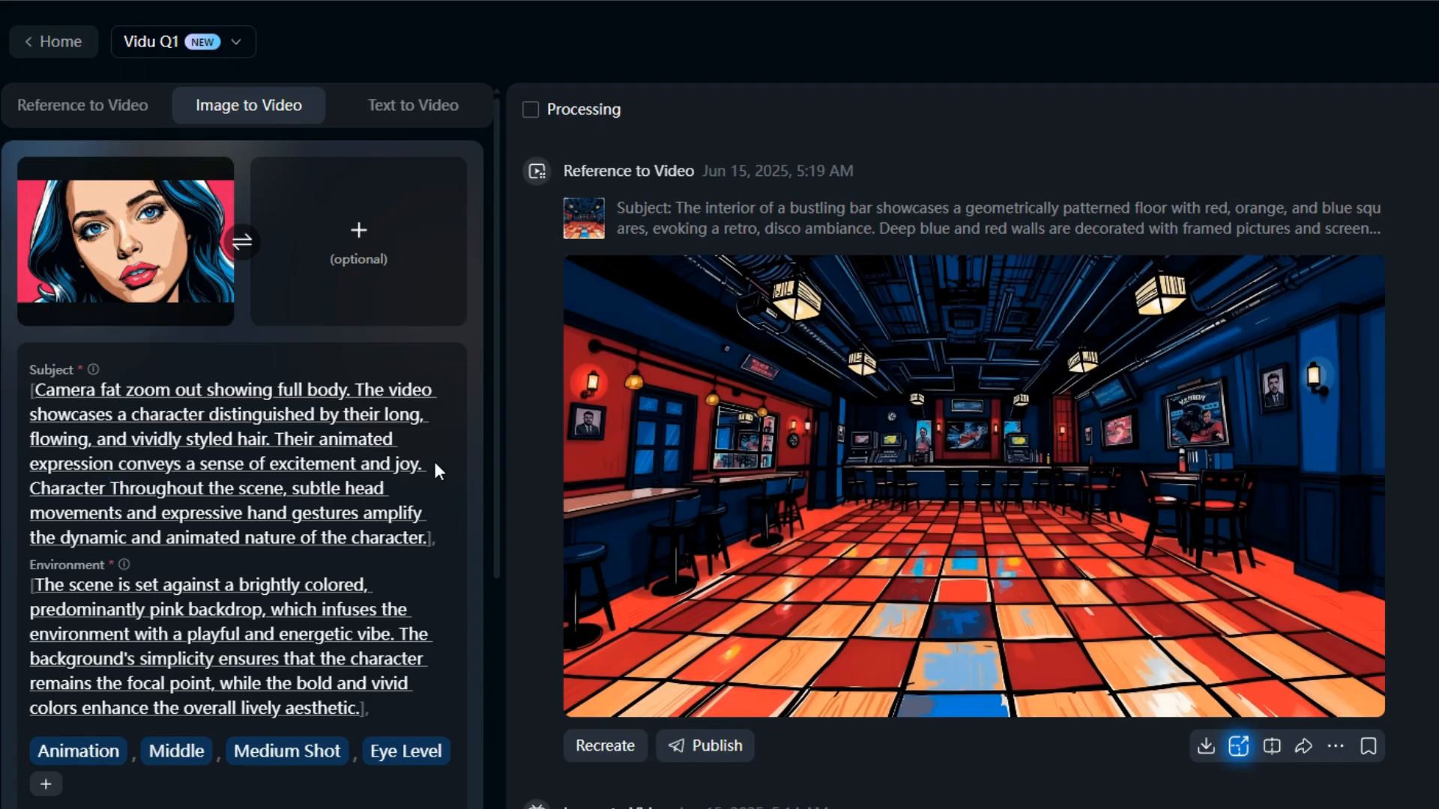
pyautogui.write(' is dress')
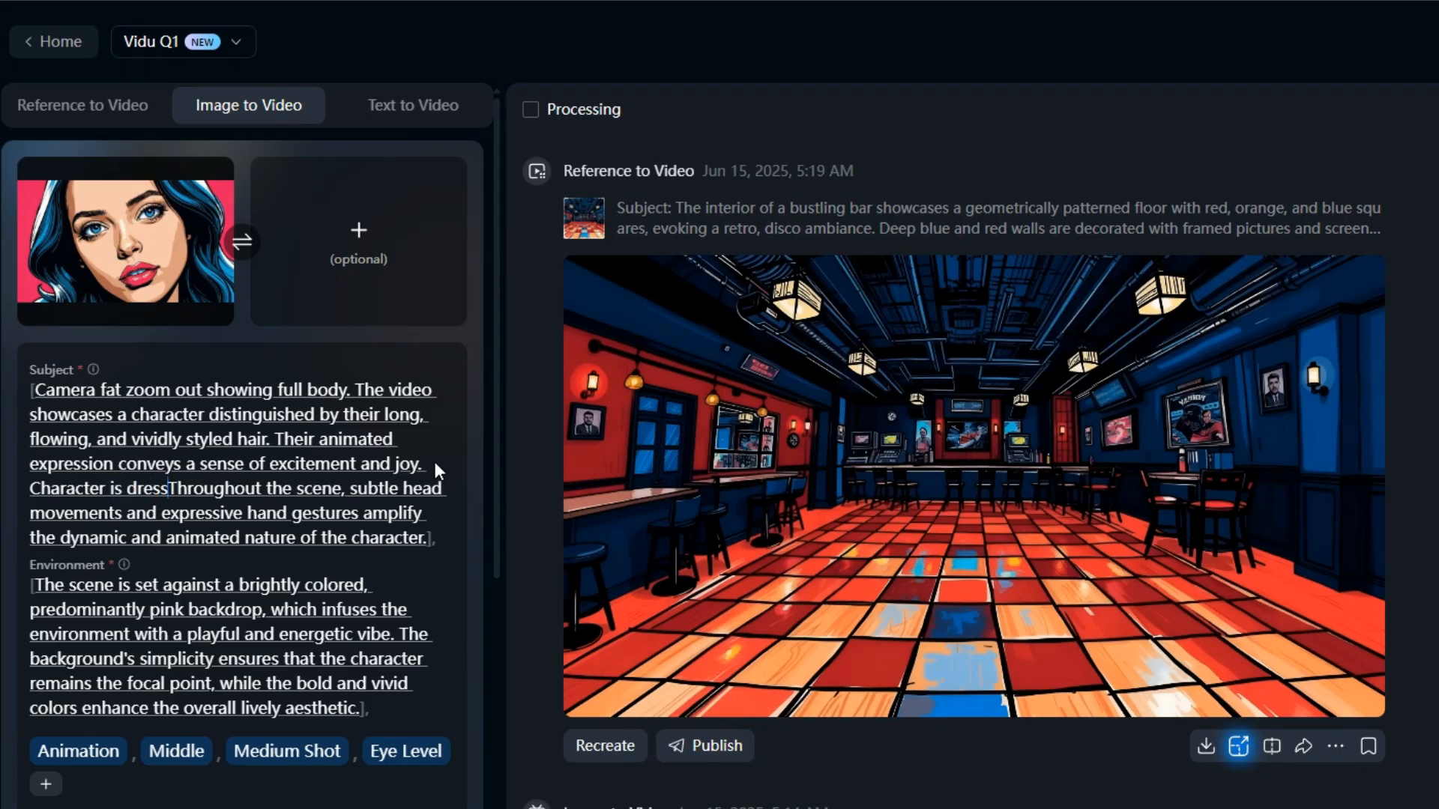
pyautogui.write('ed in sim')
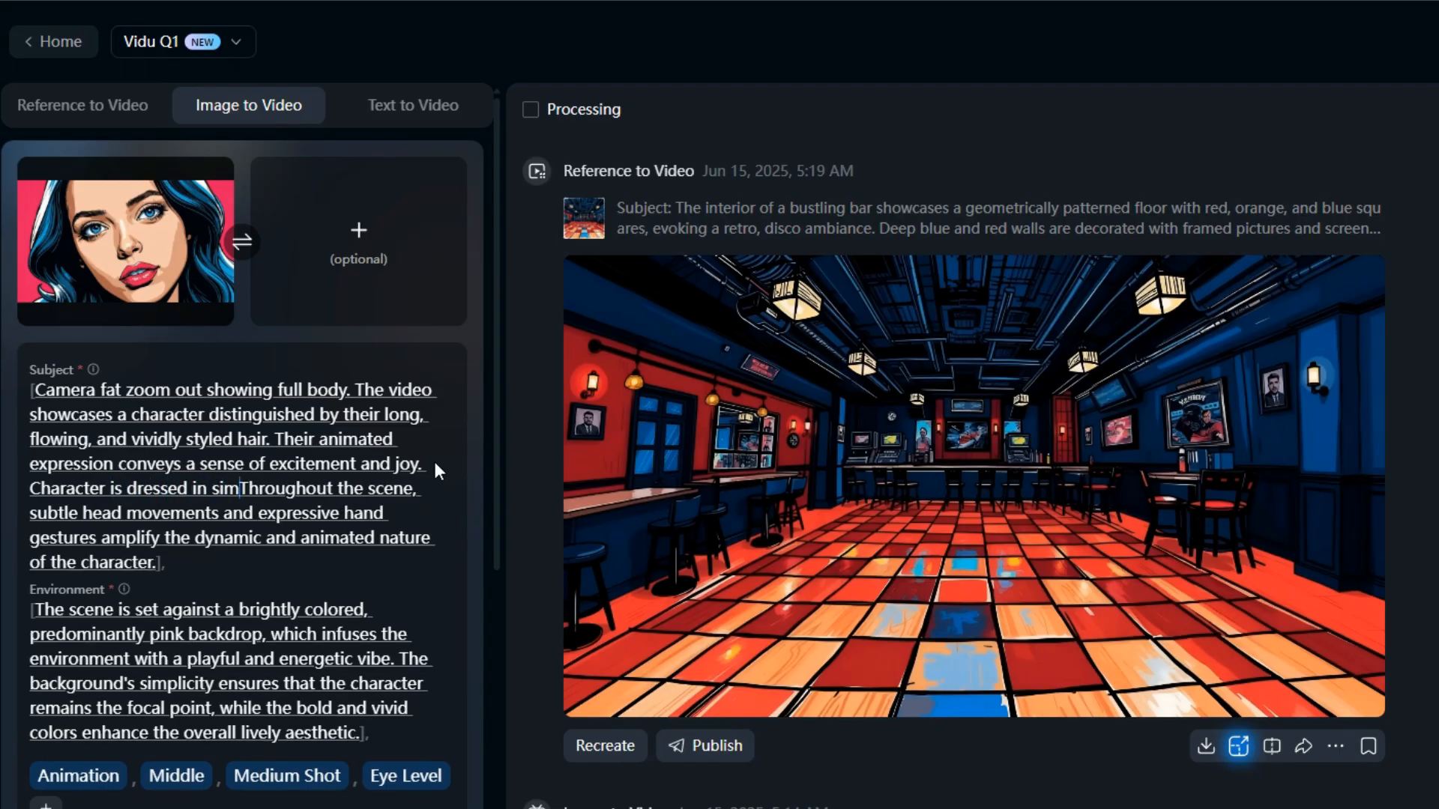
pyautogui.write('ple rugg')
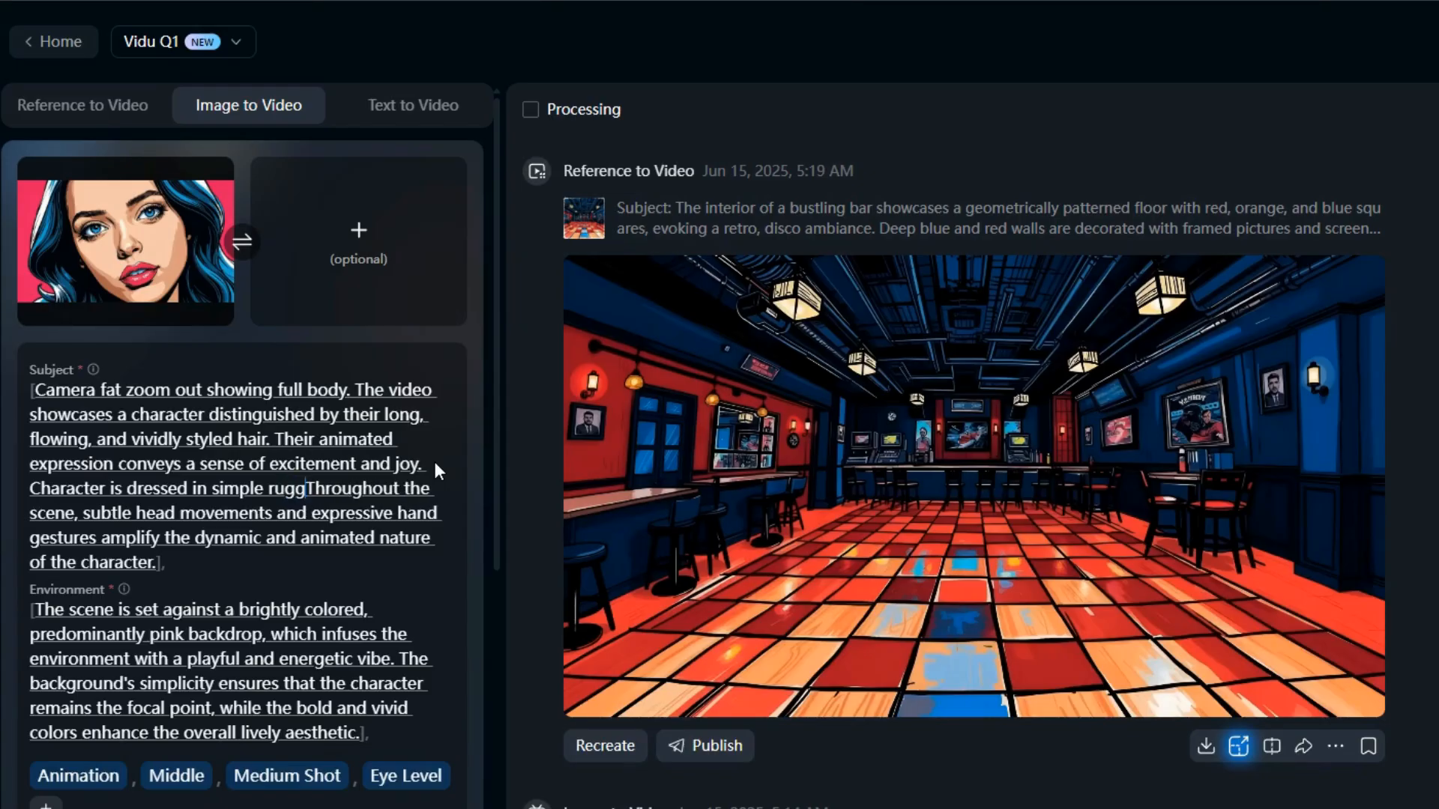
pyautogui.write('ed jean')
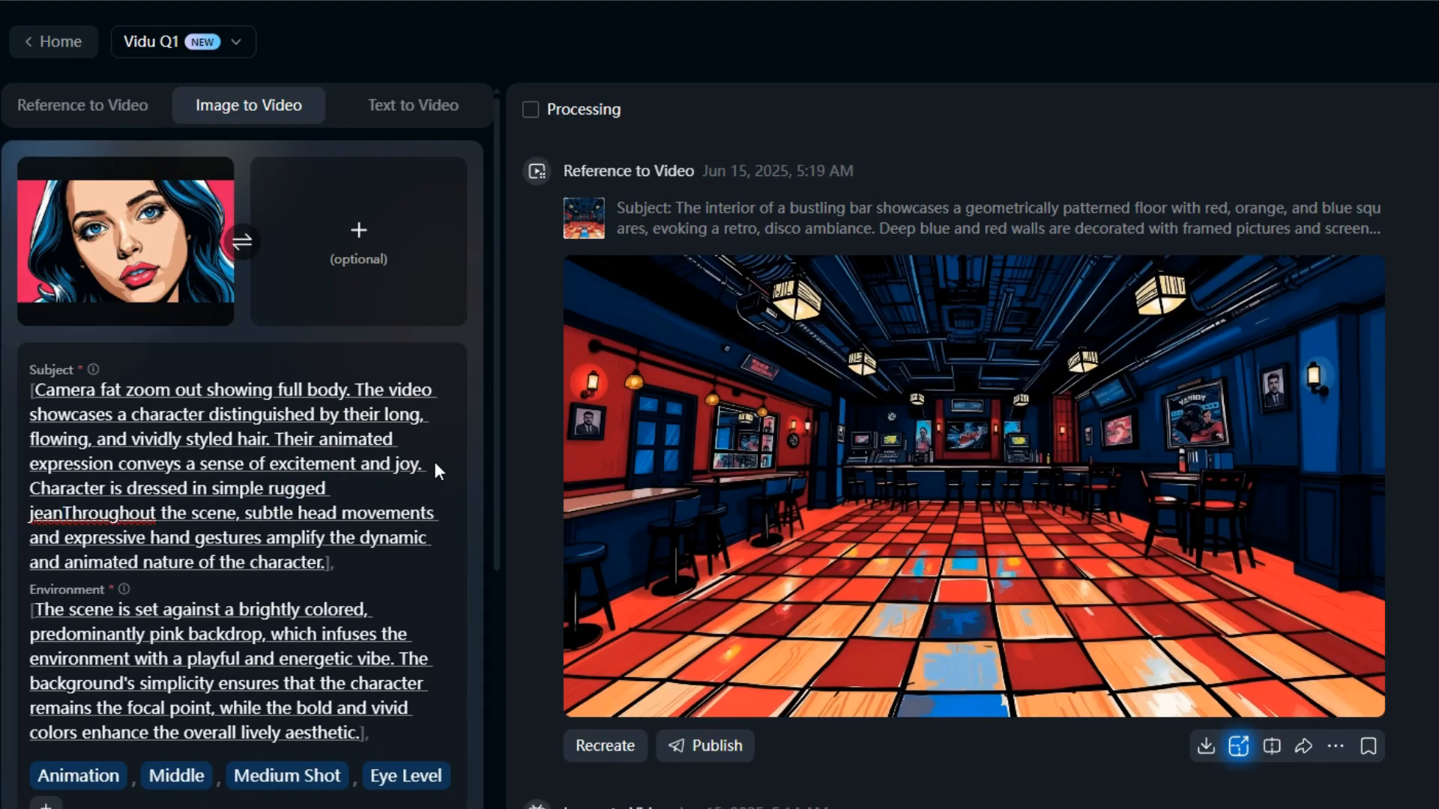
pyautogui.write('s an')
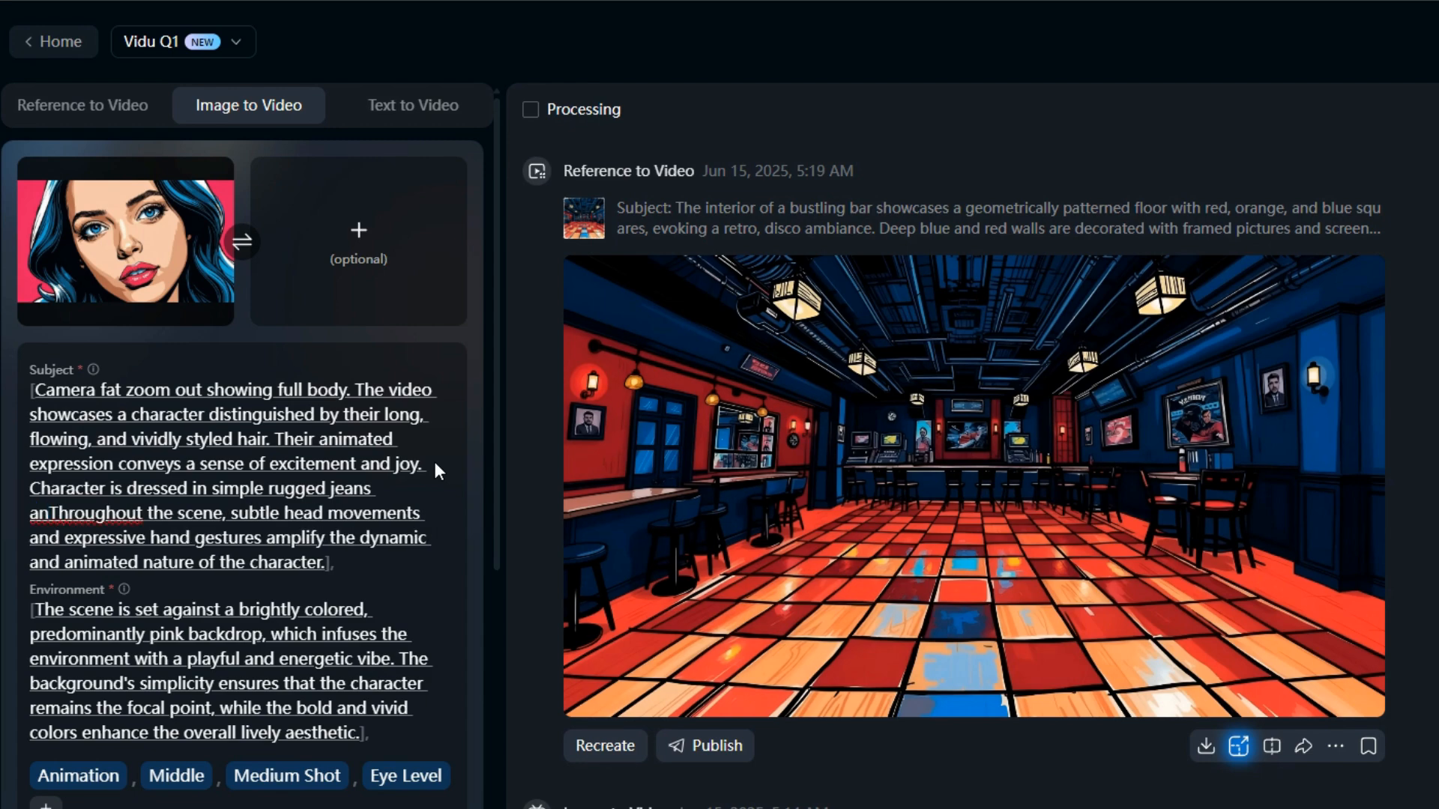
pyautogui.write('d')
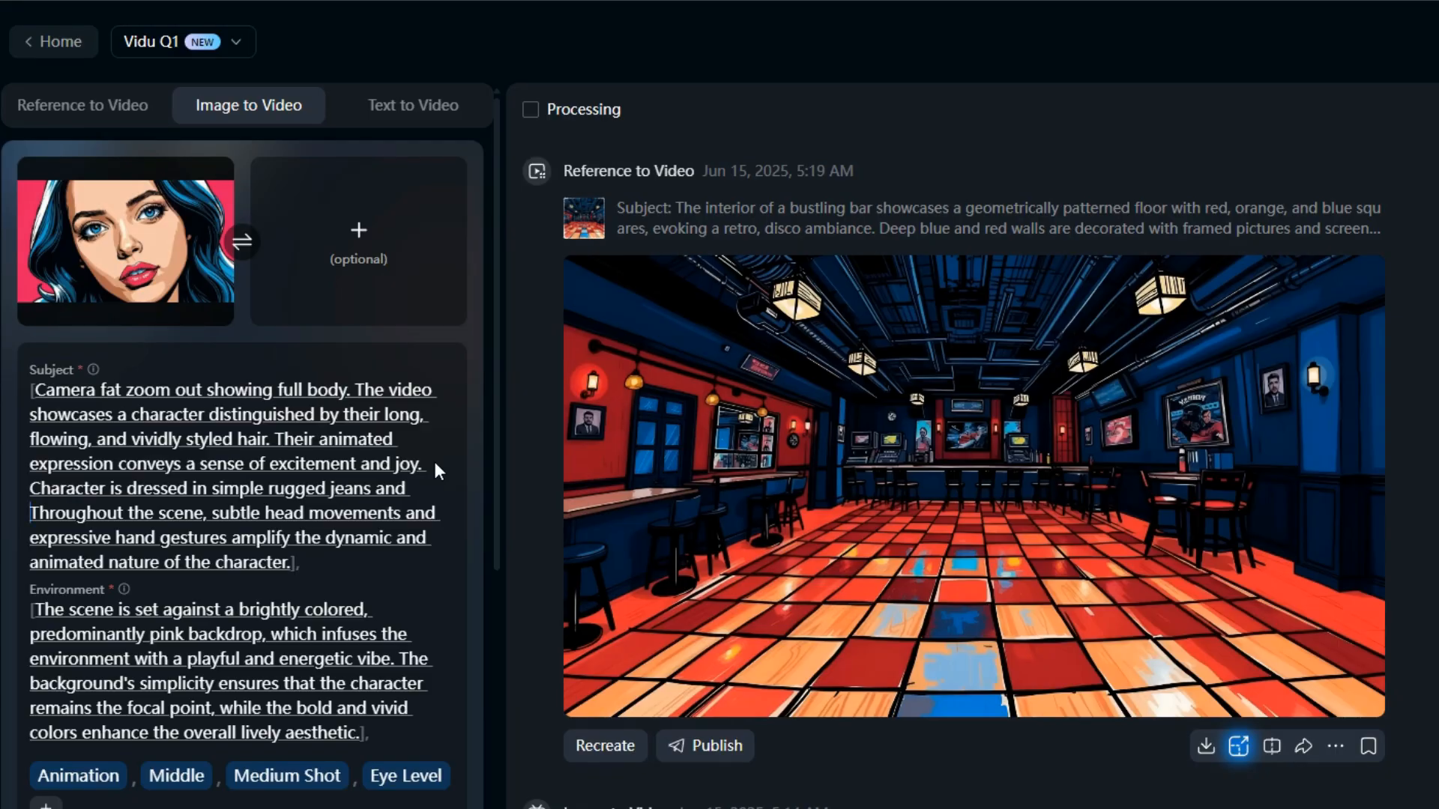
pyautogui.write('white ')
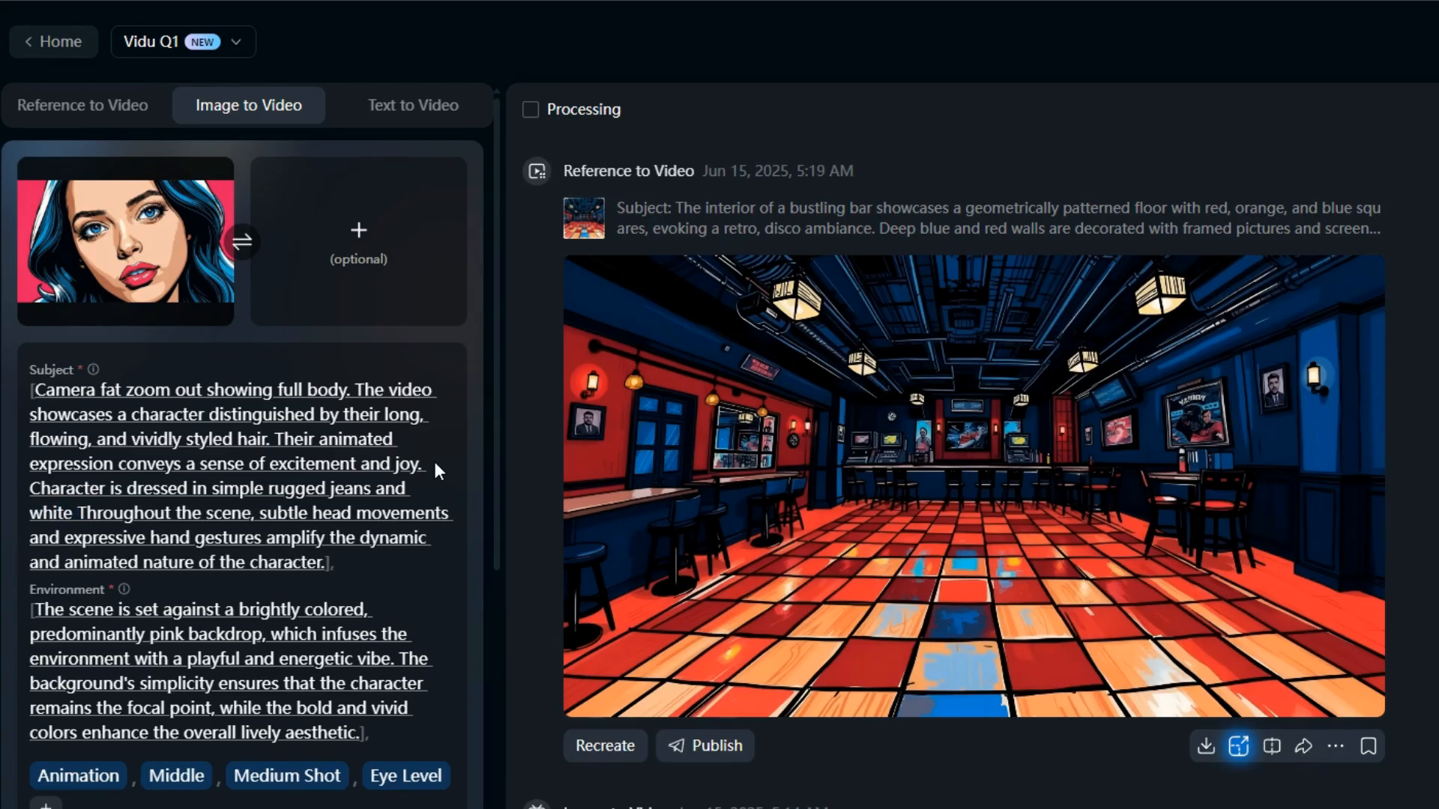
pyautogui.write('T')
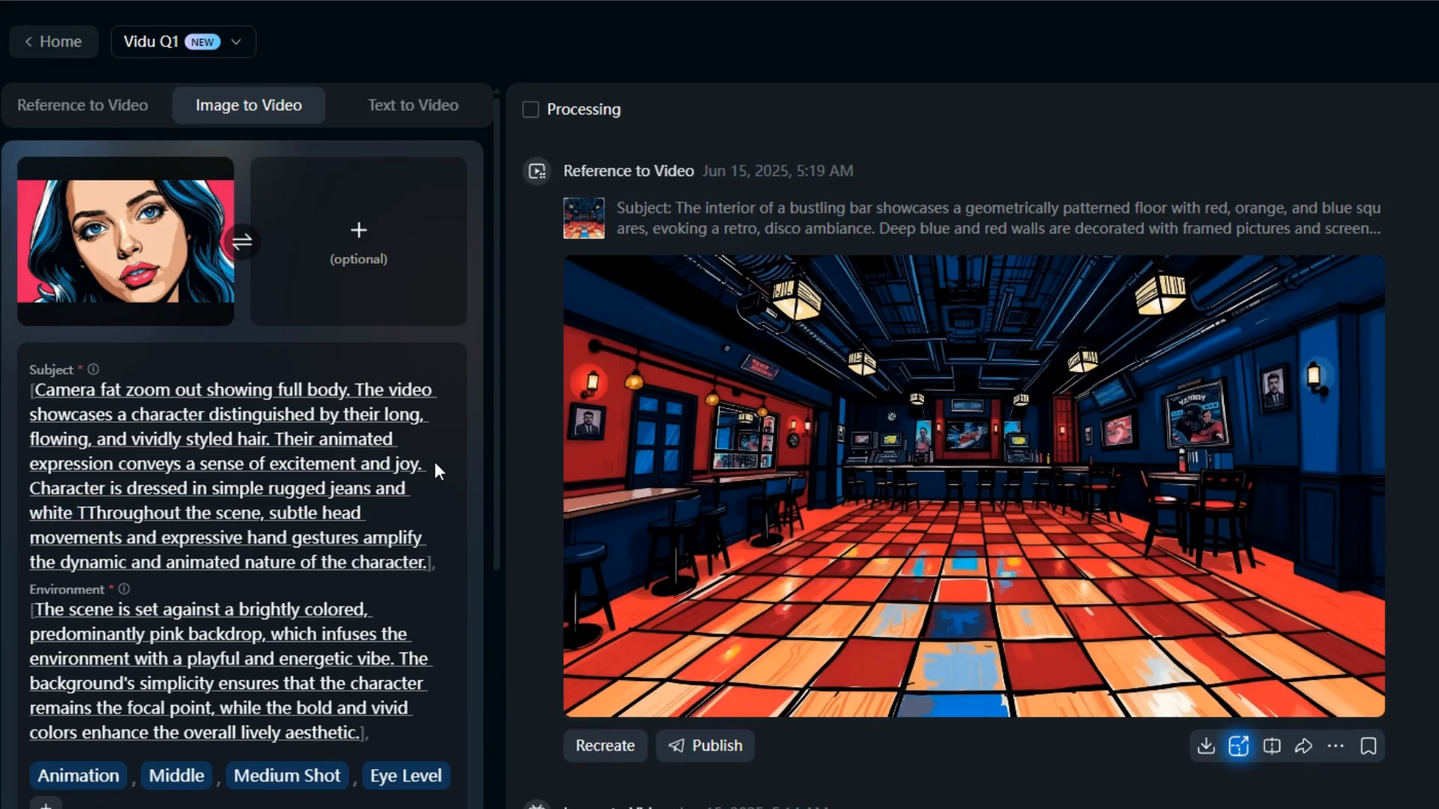
pyautogui.write('-')
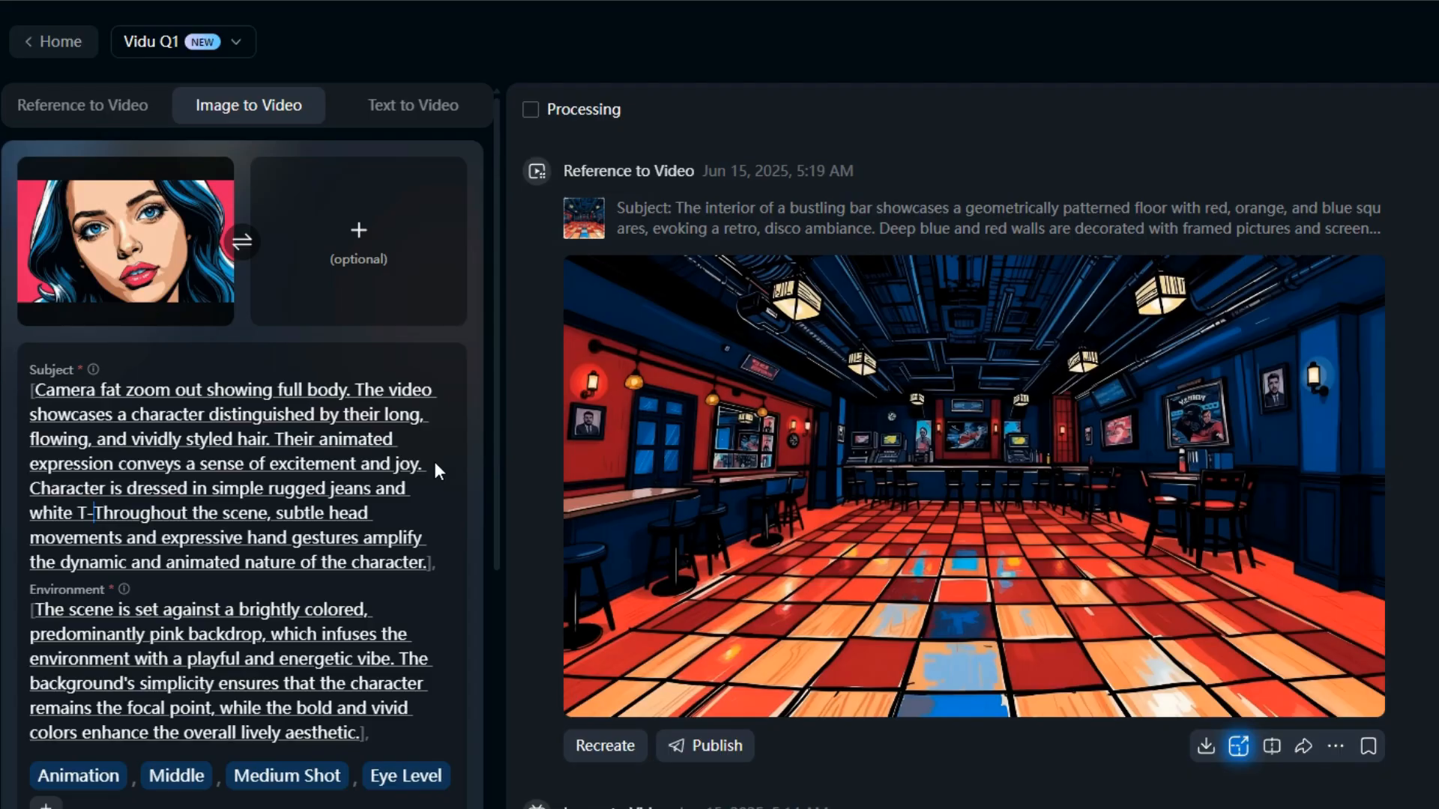
pyautogui.write('shirt')
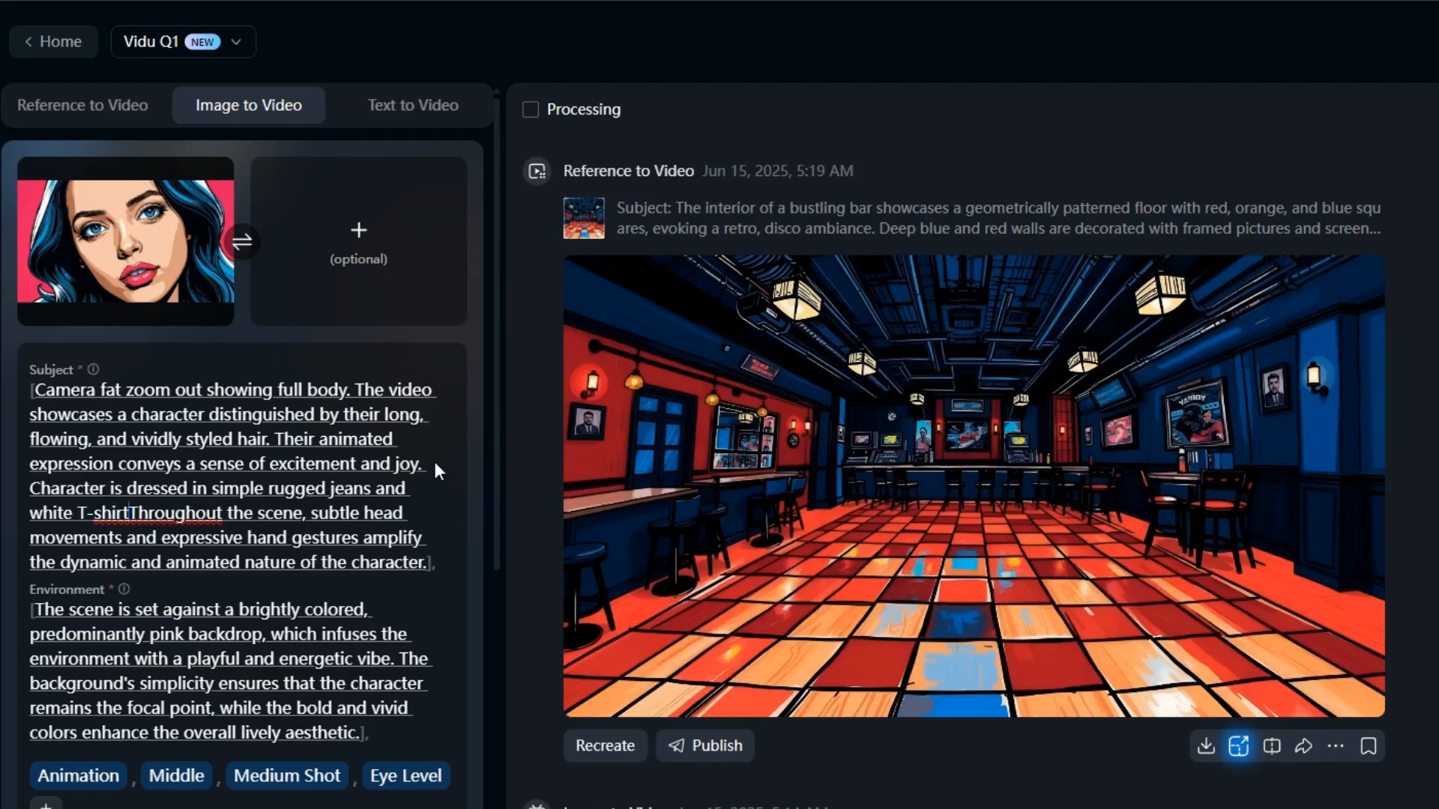
pyautogui.write('.')
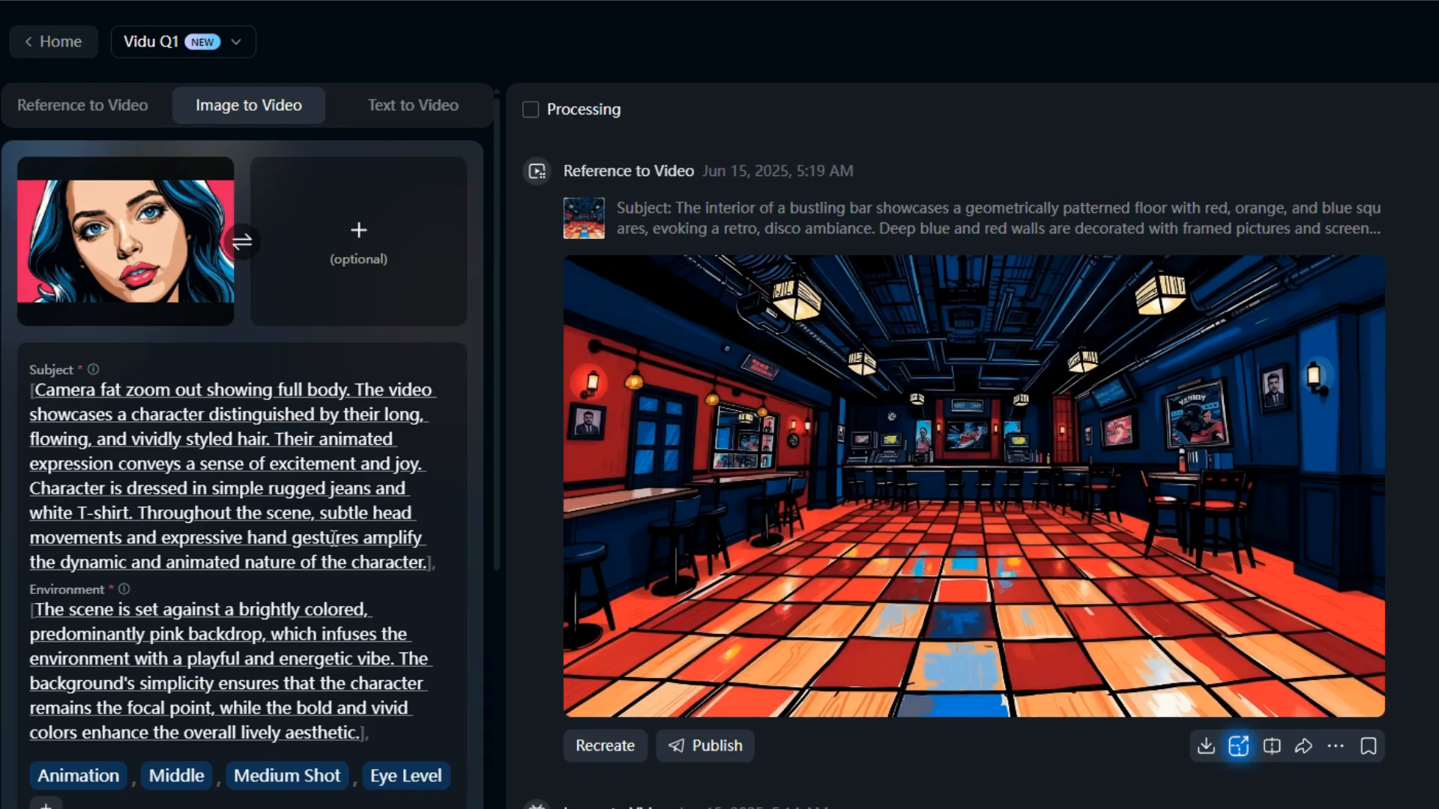
# Step: Add "Character waves into camera and smiles gently." at the end of the Subject prompt
pyautogui.click(427, 566)
pyautogui.write('Chara')
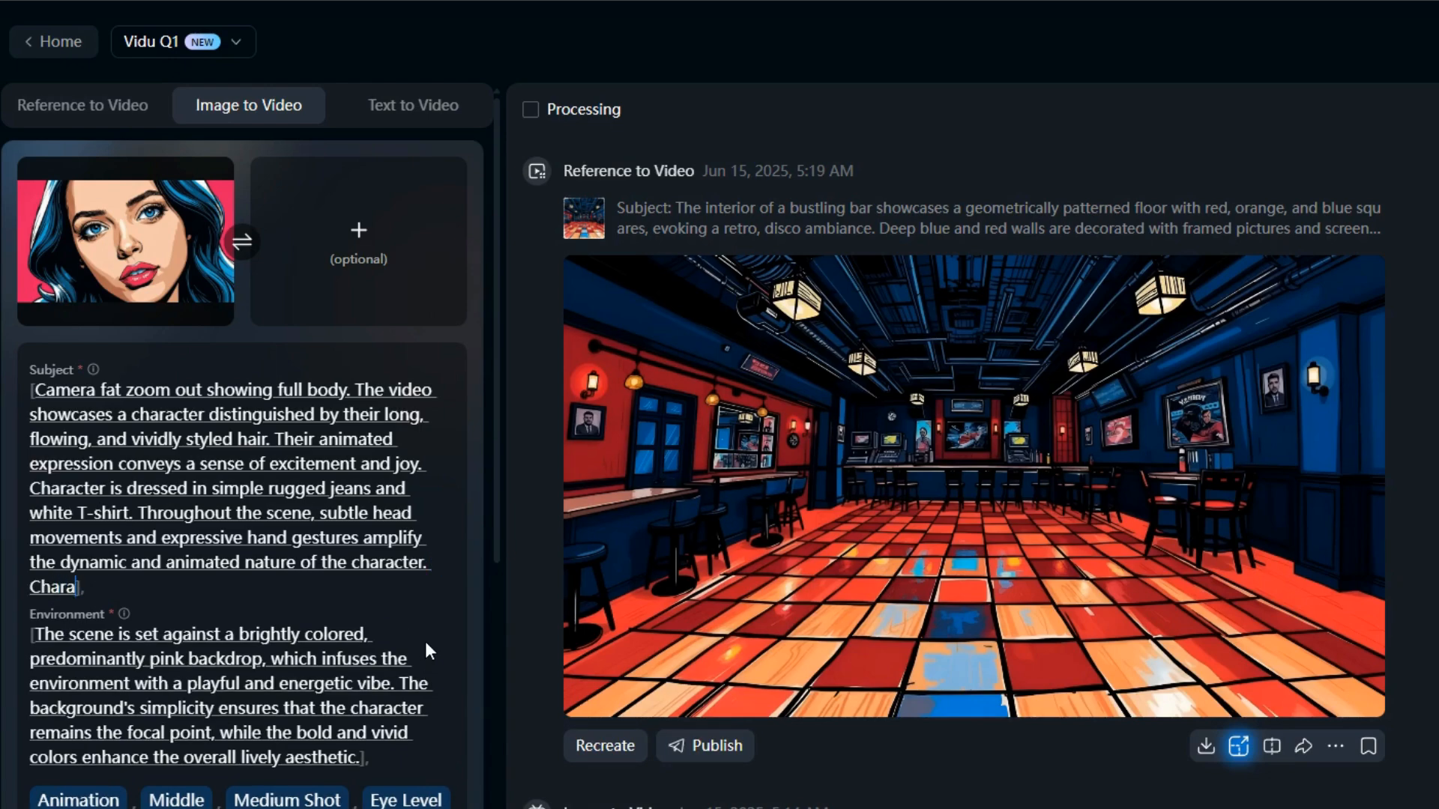
pyautogui.write('cter waves in')
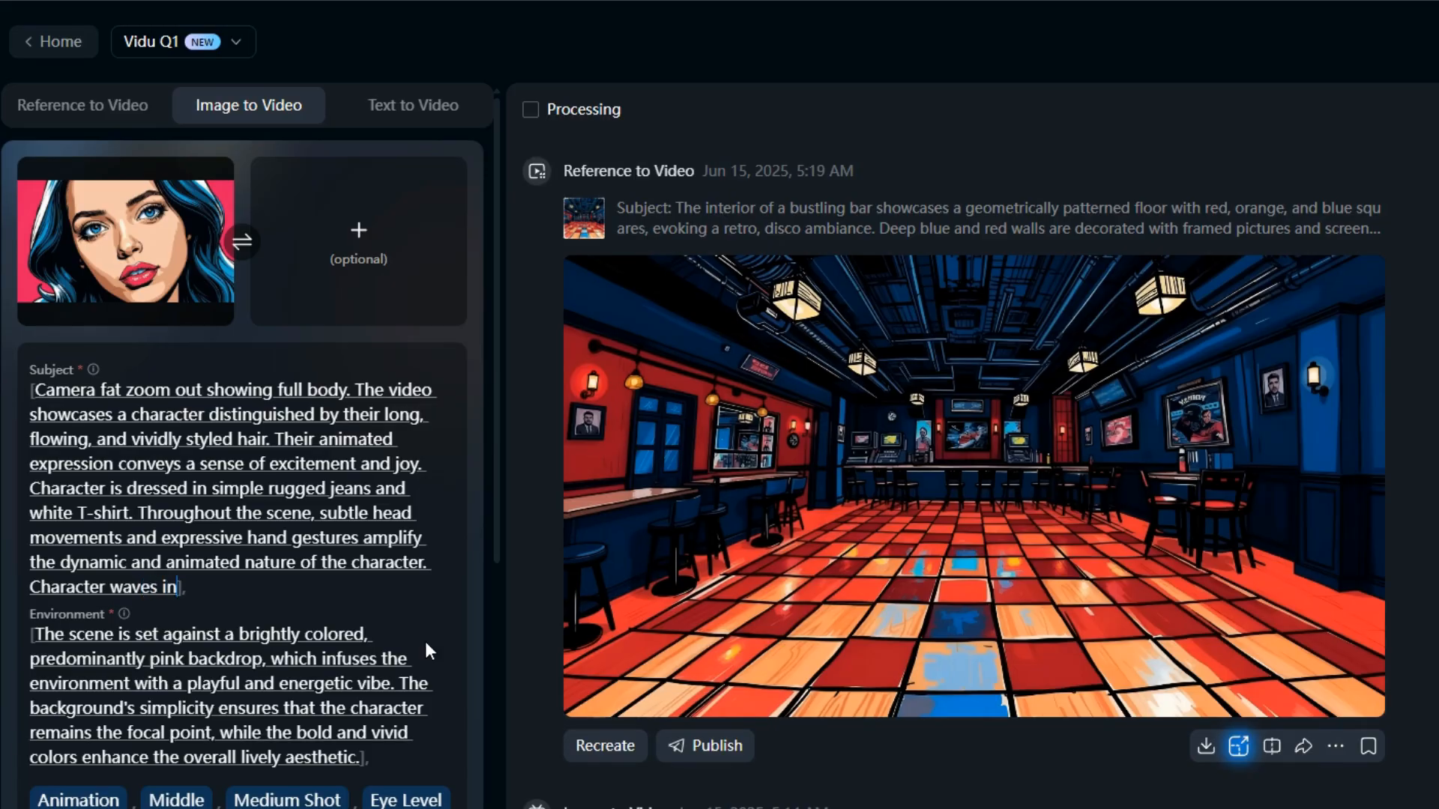
pyautogui.write('to camera and smile')
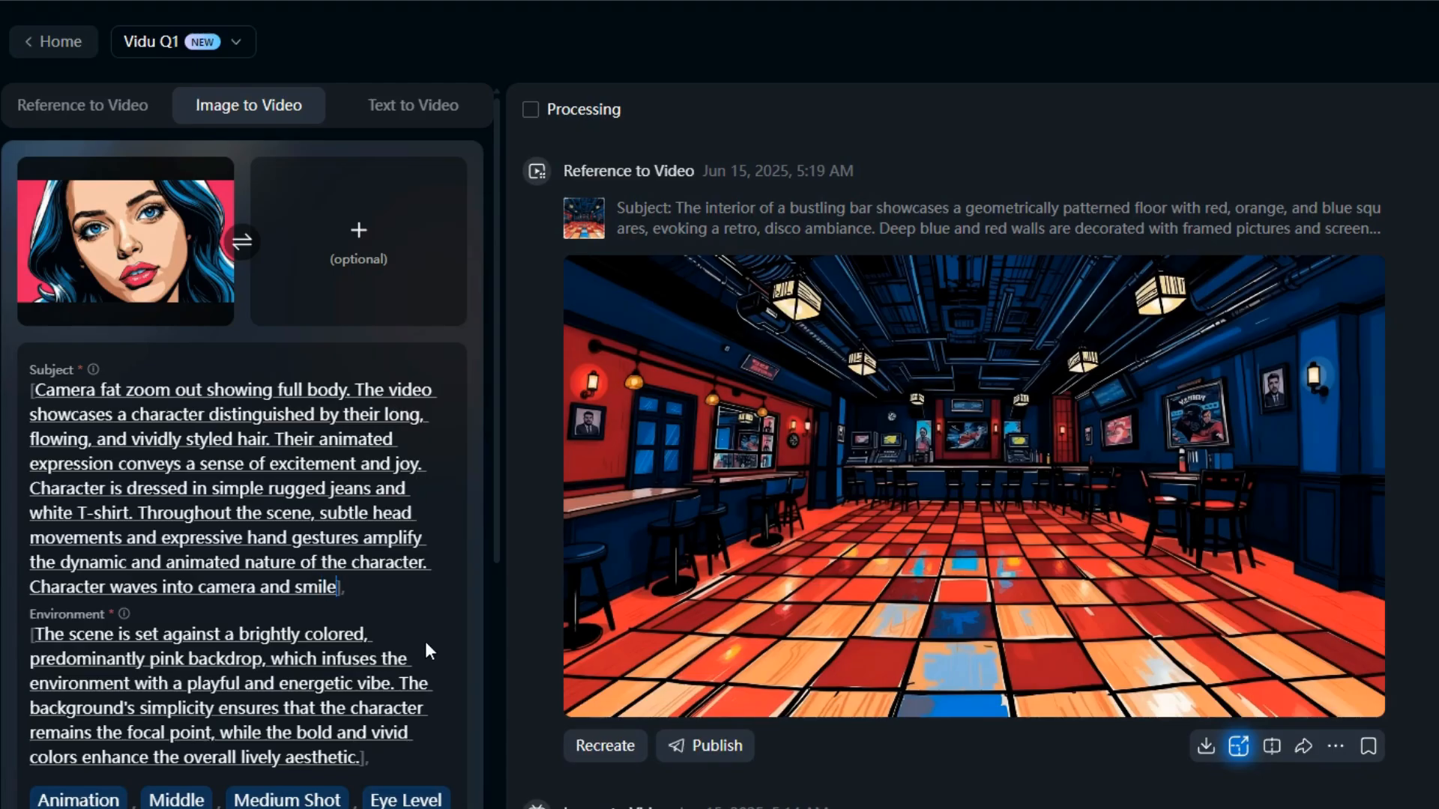
pyautogui.write('s gently.')
# Step: Set the motion level to Large only, deselecting Middle
pyautogui.click(169, 799)
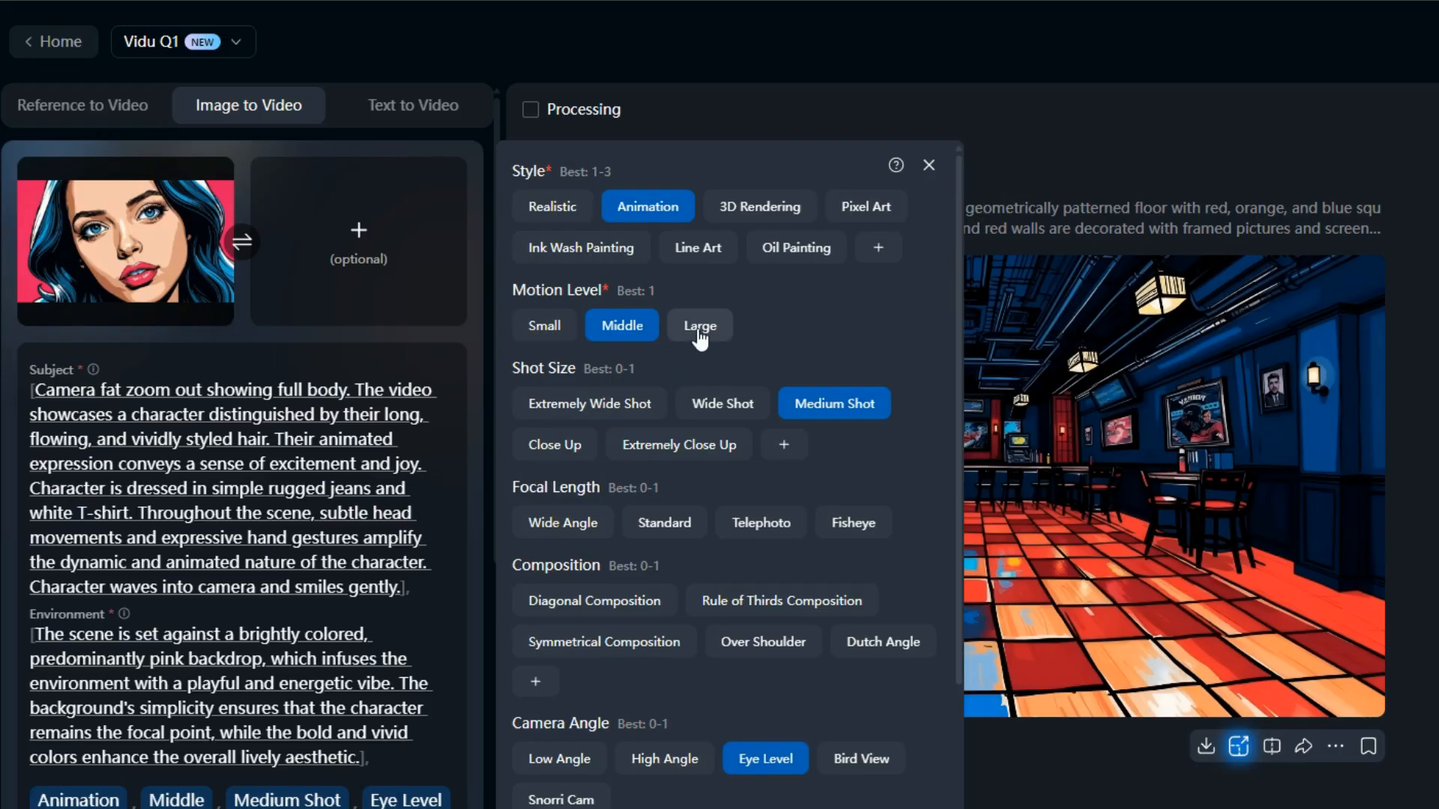
pyautogui.click(698, 330)
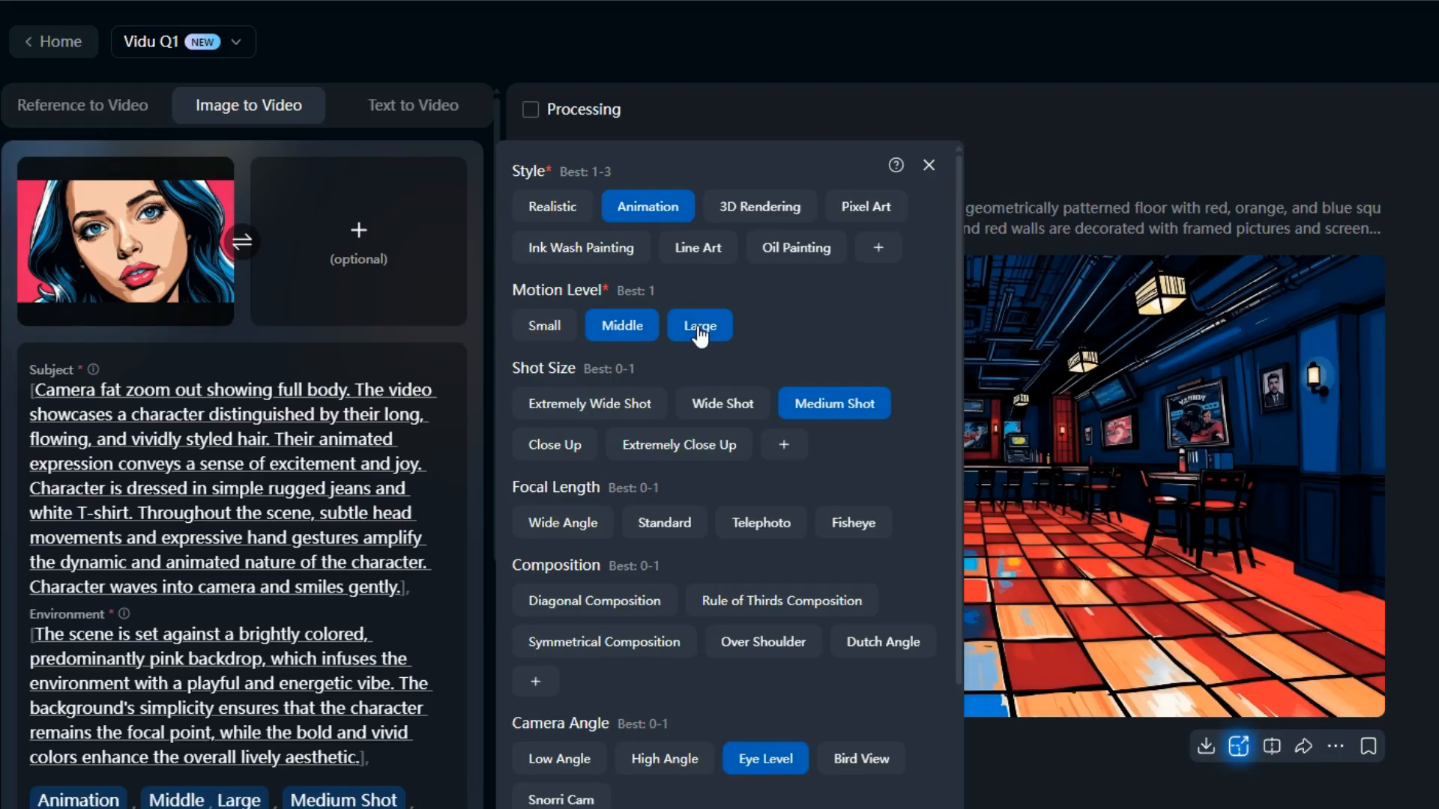
pyautogui.click(626, 338)
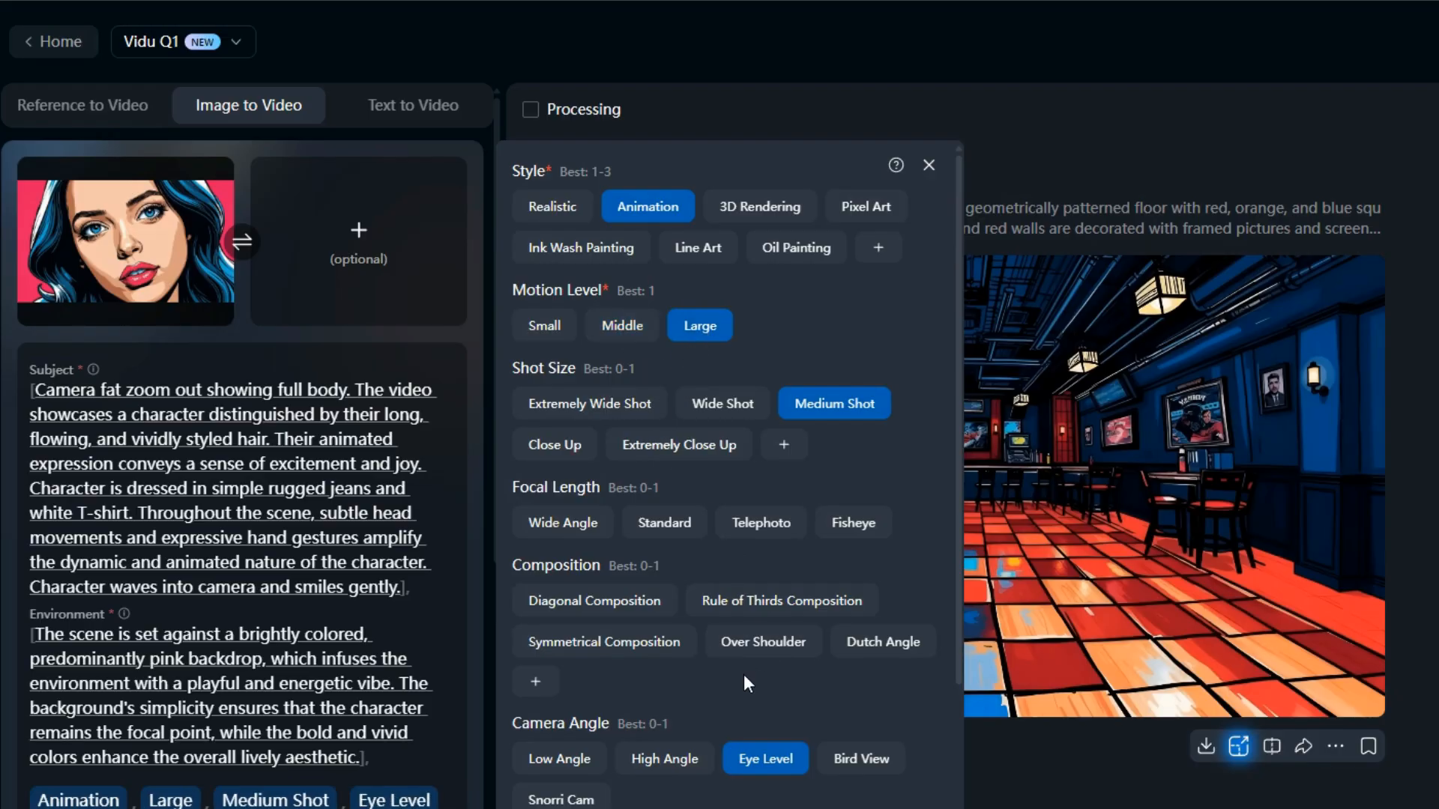
pyautogui.scroll(-3, 745, 675)
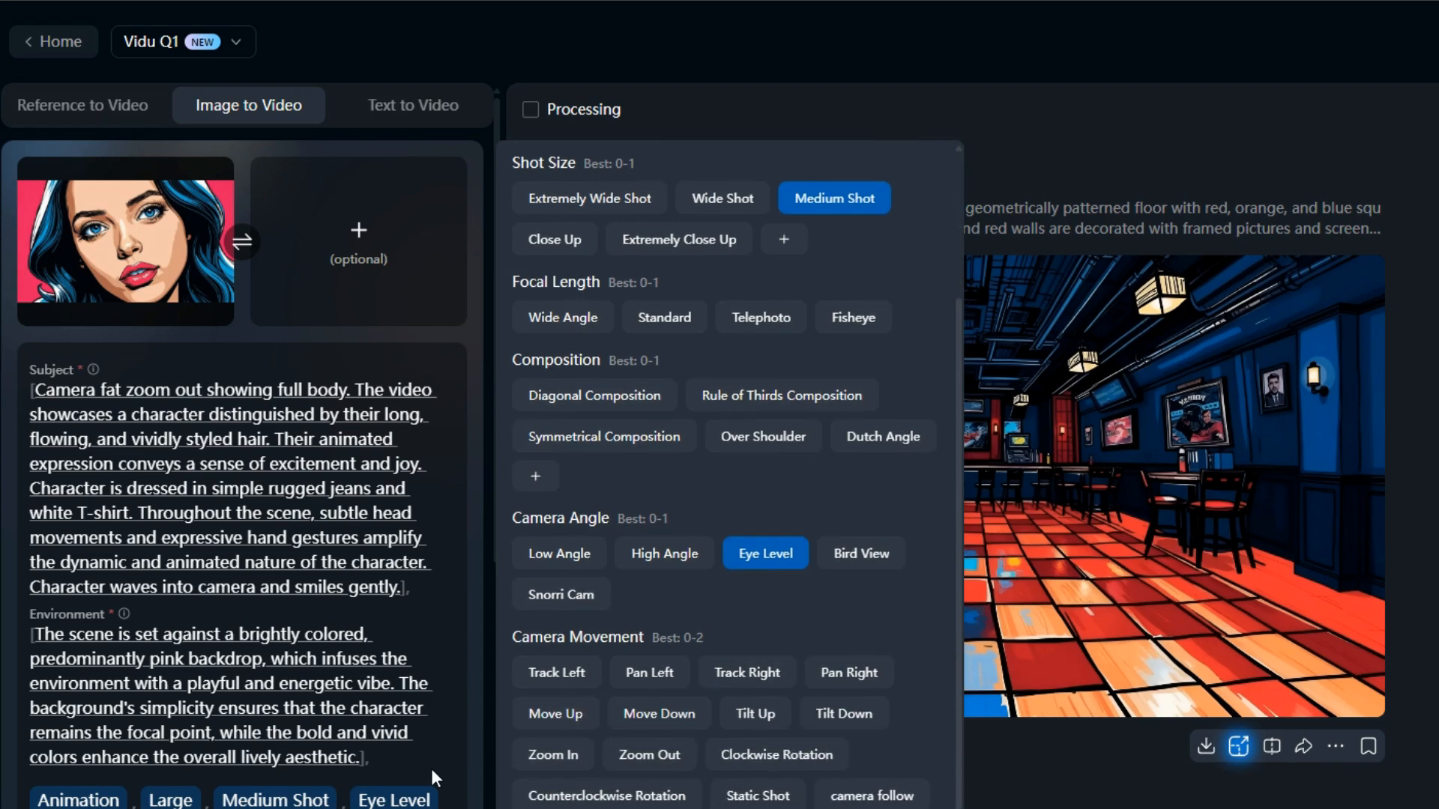
# Step: Generate the video from the current portrait, prompt and motion settings
pyautogui.click(394, 802)
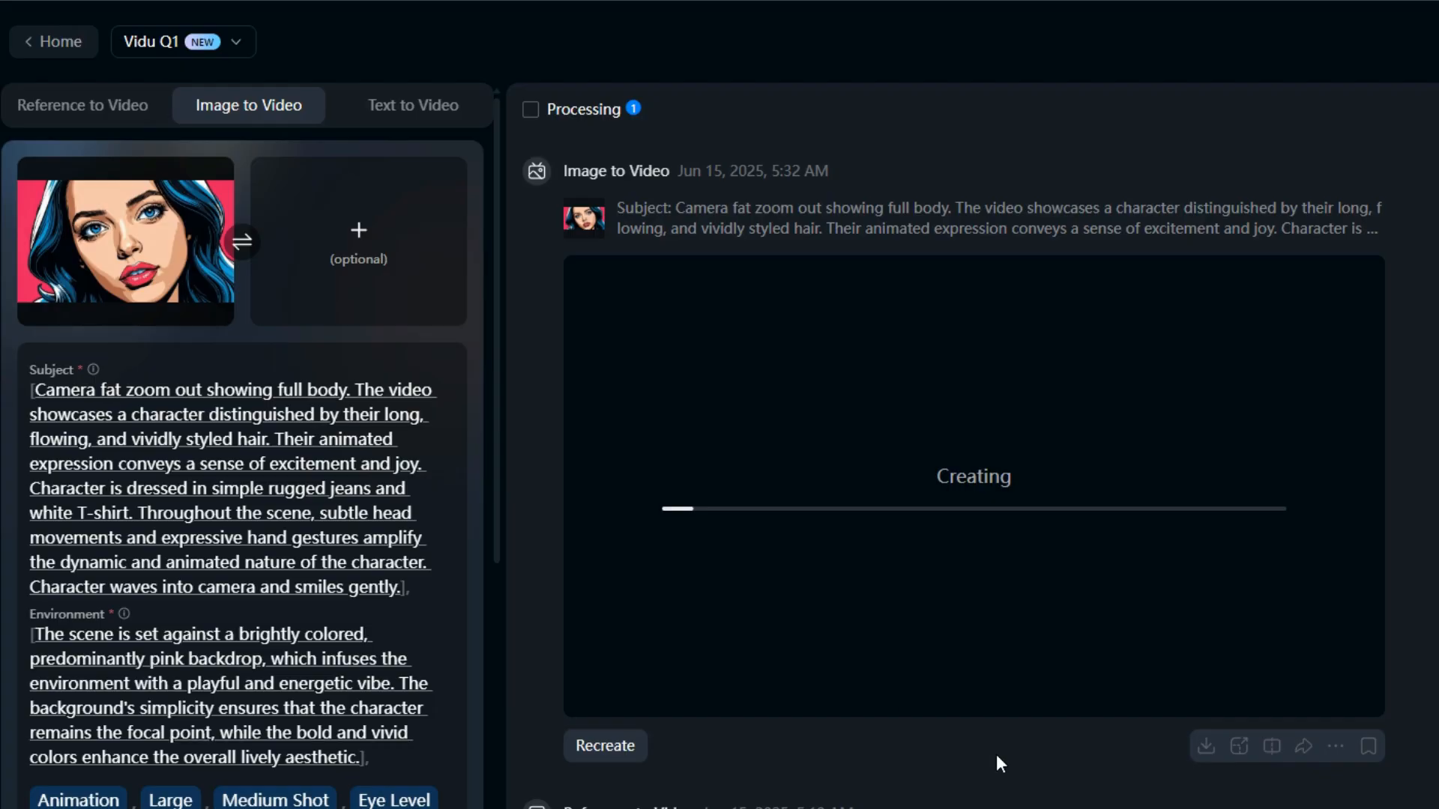
# Step: Correct "fat" to "fast" and insert "character" before "full body" in the opening sentence of the Subject prompt
pyautogui.click(116, 392)
pyautogui.write('s')
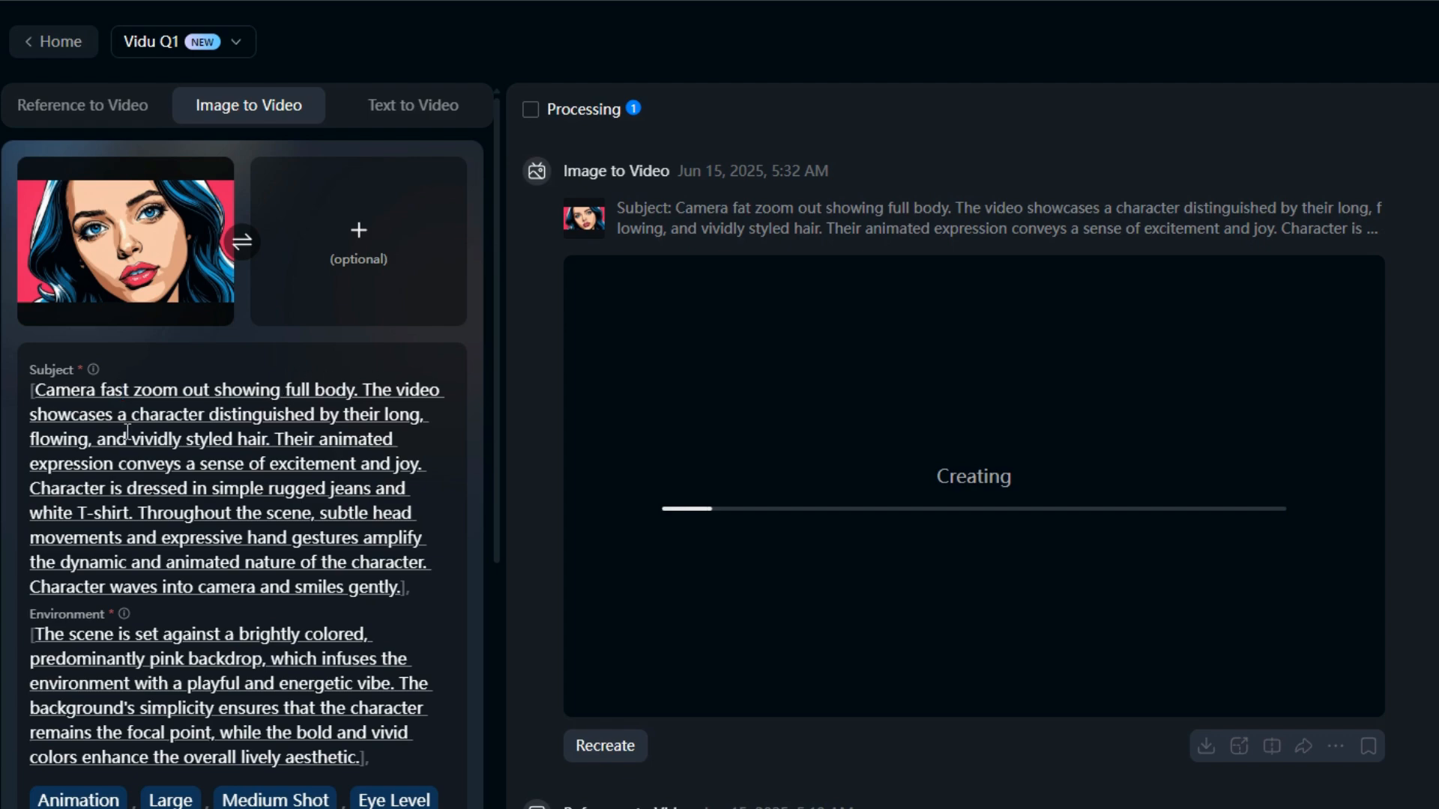
pyautogui.click(281, 394)
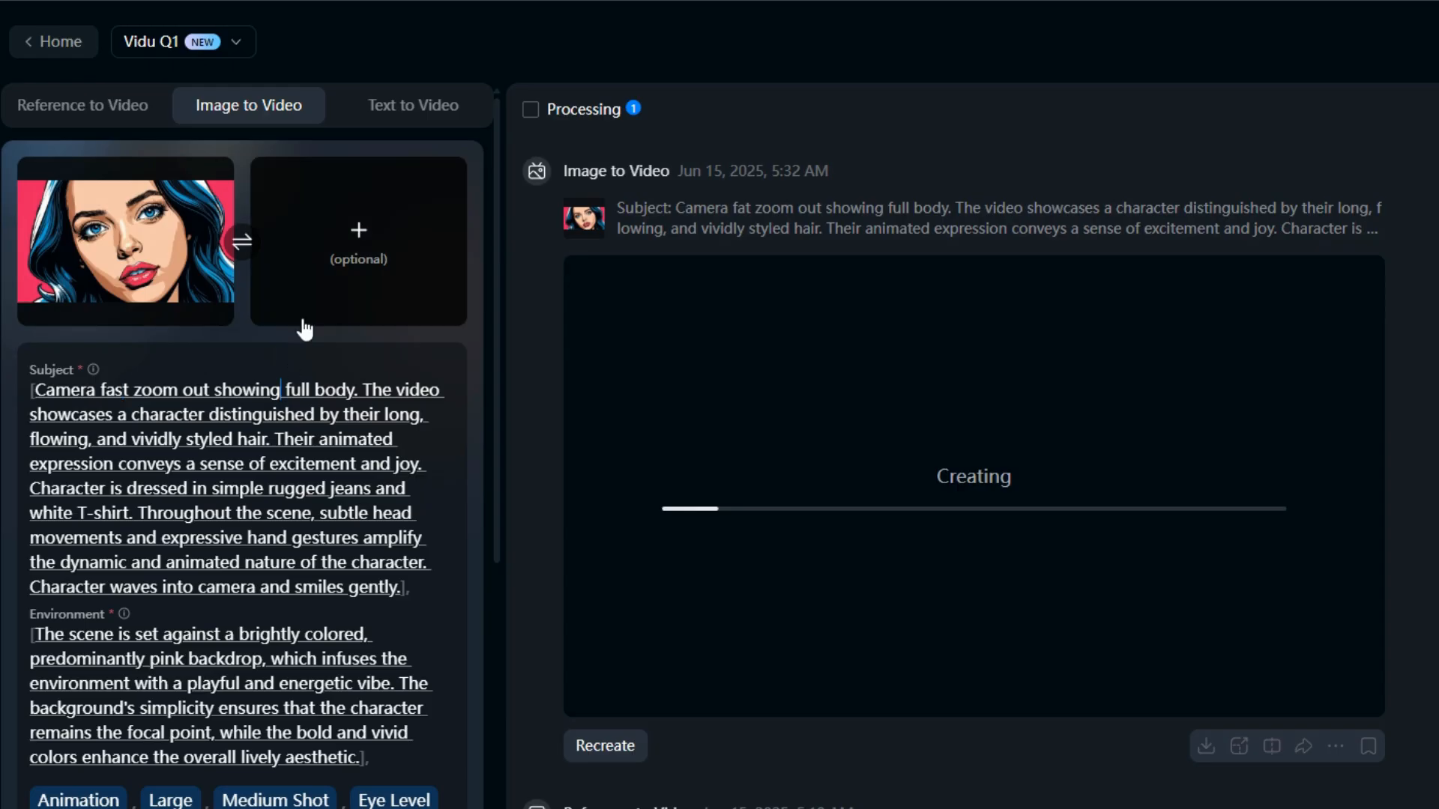
pyautogui.write('charavter')
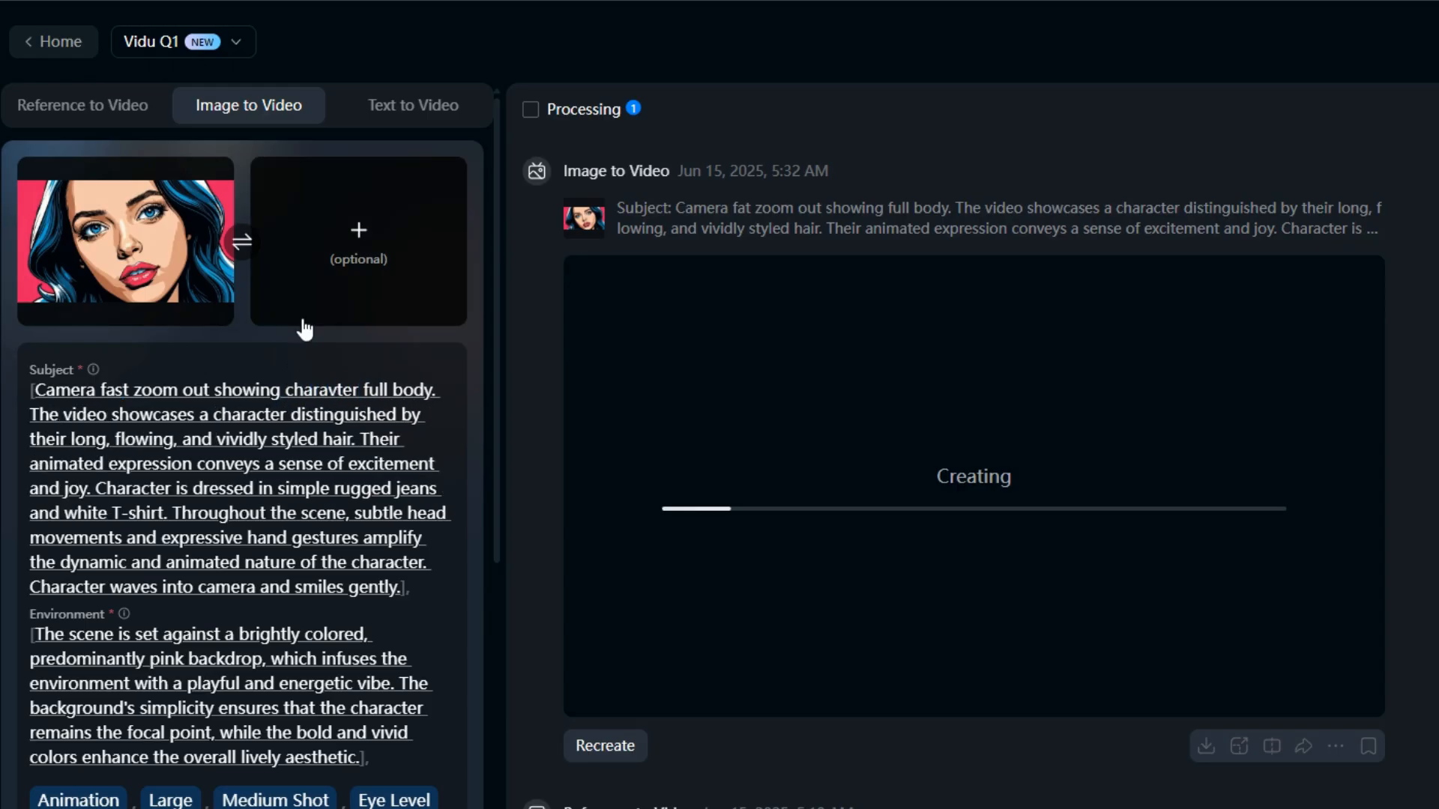
pyautogui.press('BackSpace')
pyautogui.press('BackSpace')
pyautogui.press('BackSpace')
pyautogui.press('BackSpace')
pyautogui.press('BackSpace')
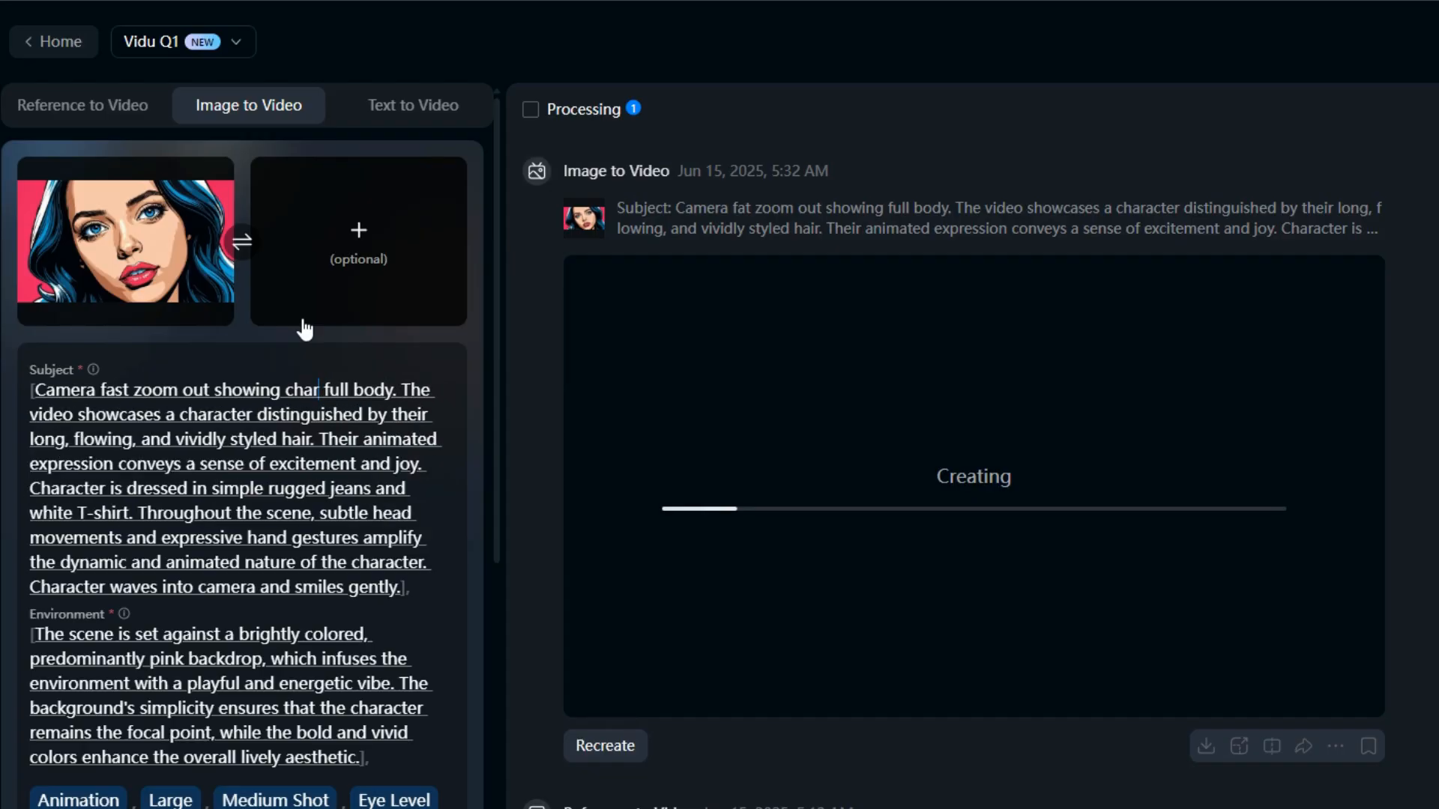
pyautogui.write('acter')
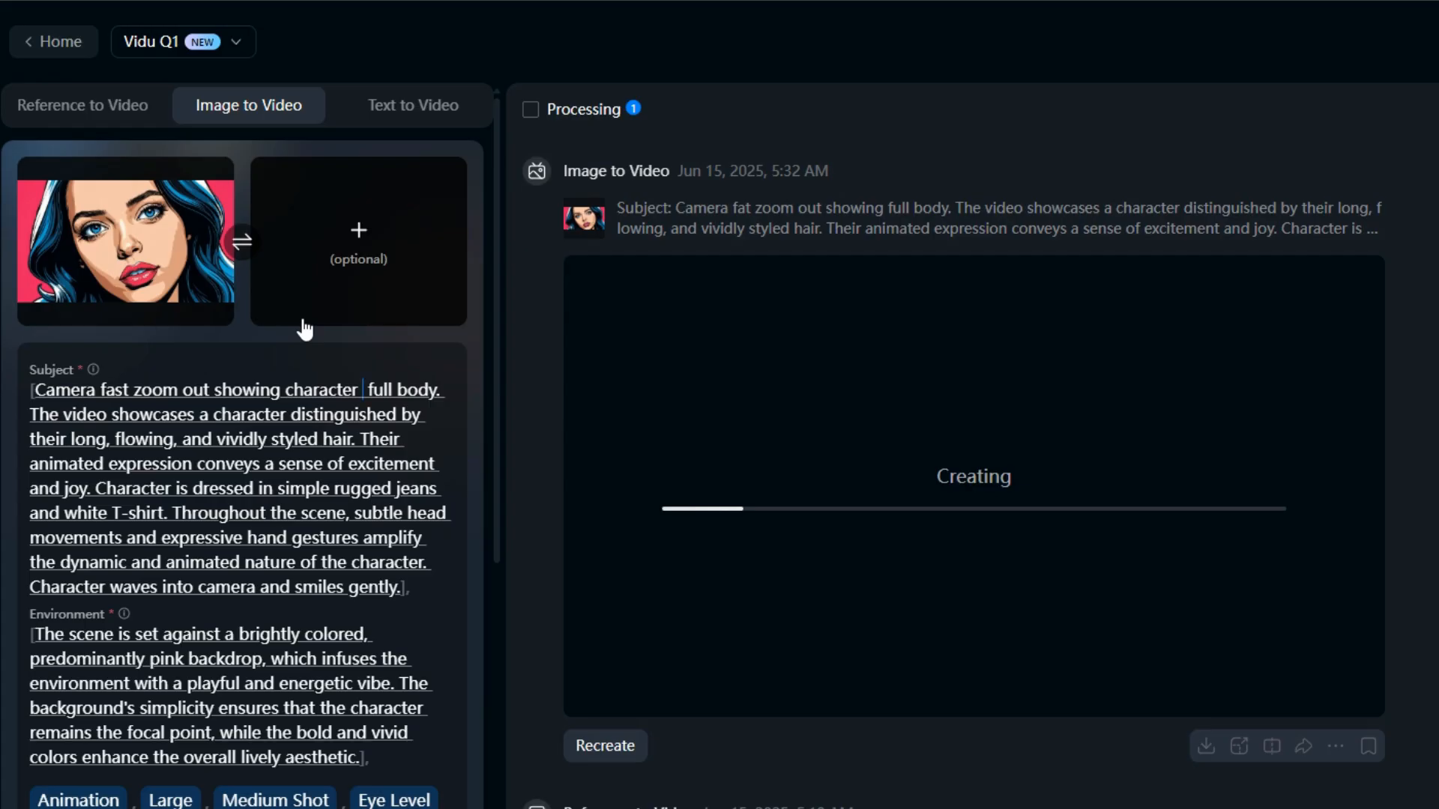
pyautogui.press('BackSpace')
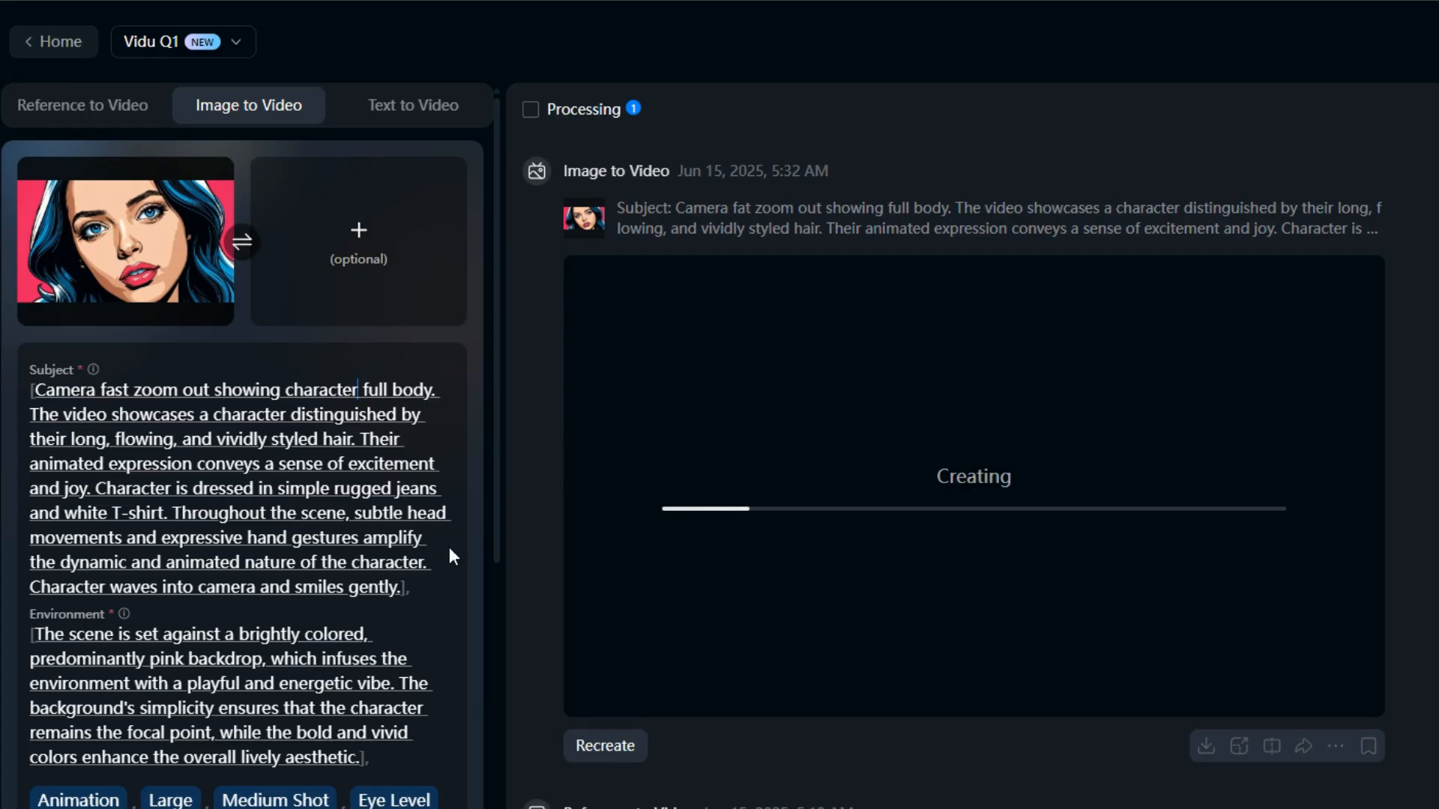
# Step: Insert "dynamic" before "fast zoom out" in the opening sentence of the Subject prompt
pyautogui.click(101, 390)
pyautogui.write('dynami')
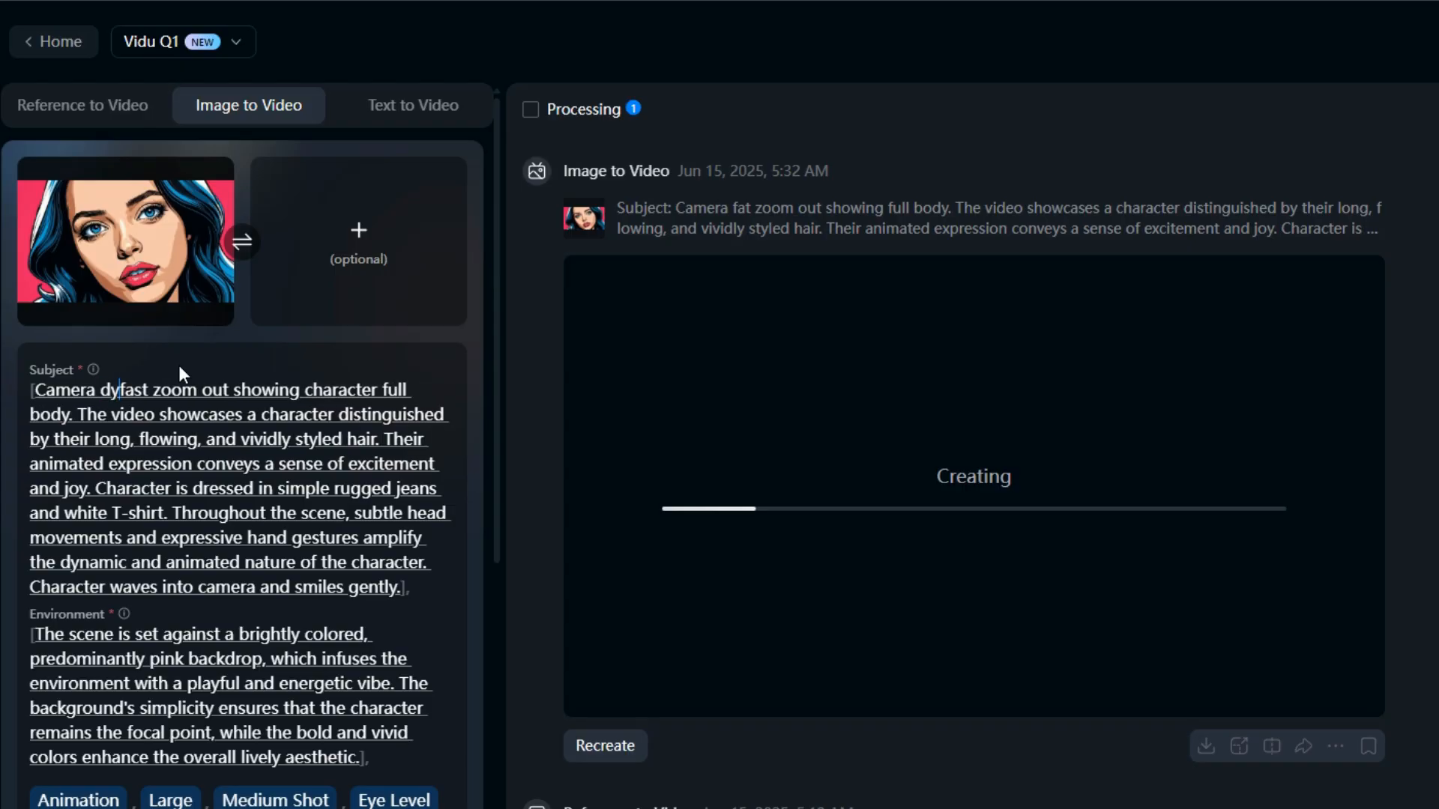
pyautogui.write('c')
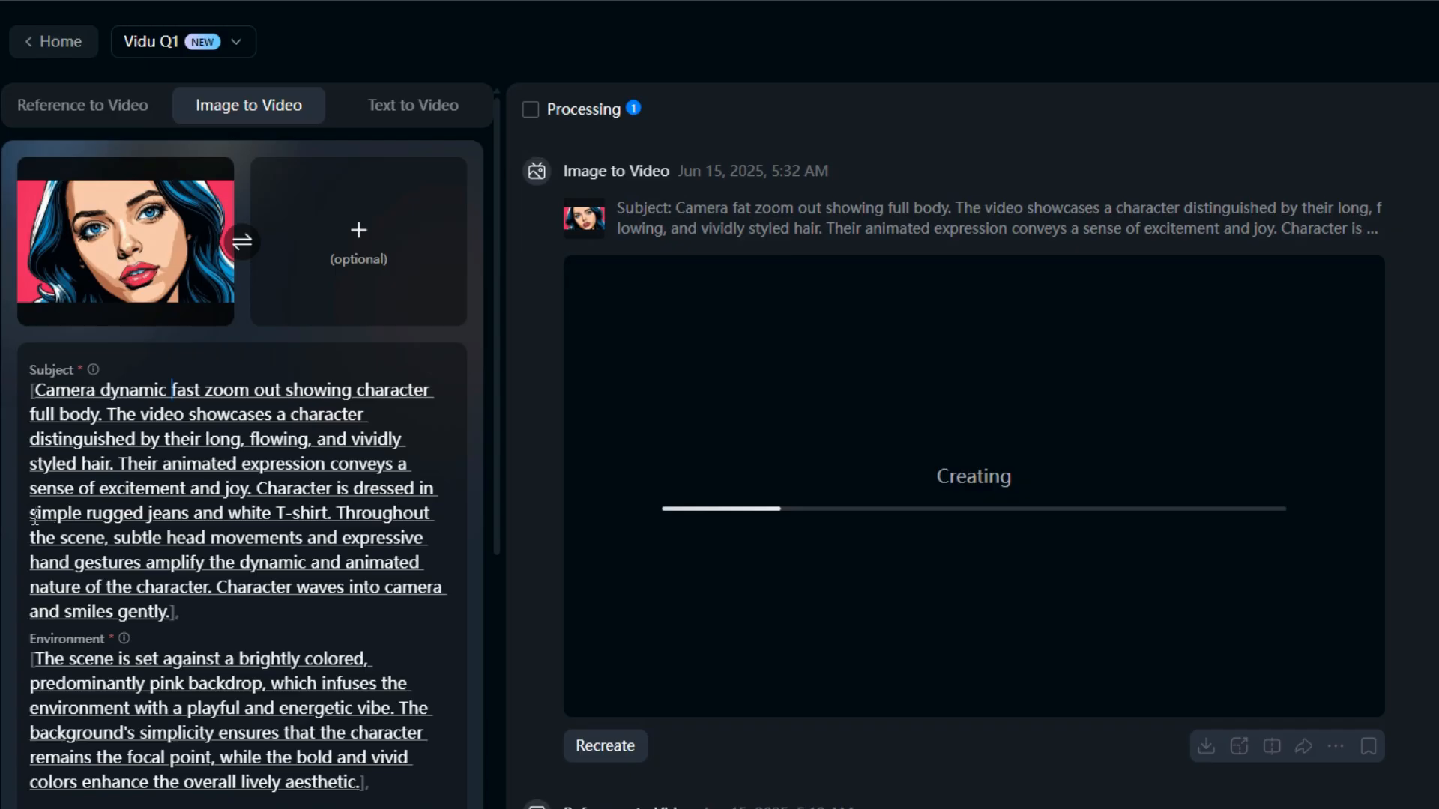
# Step: Replace the jeans and T-shirt description in the Subject prompt with "slick silver space suite"
pyautogui.moveTo(30, 515); pyautogui.dragTo(327, 523)
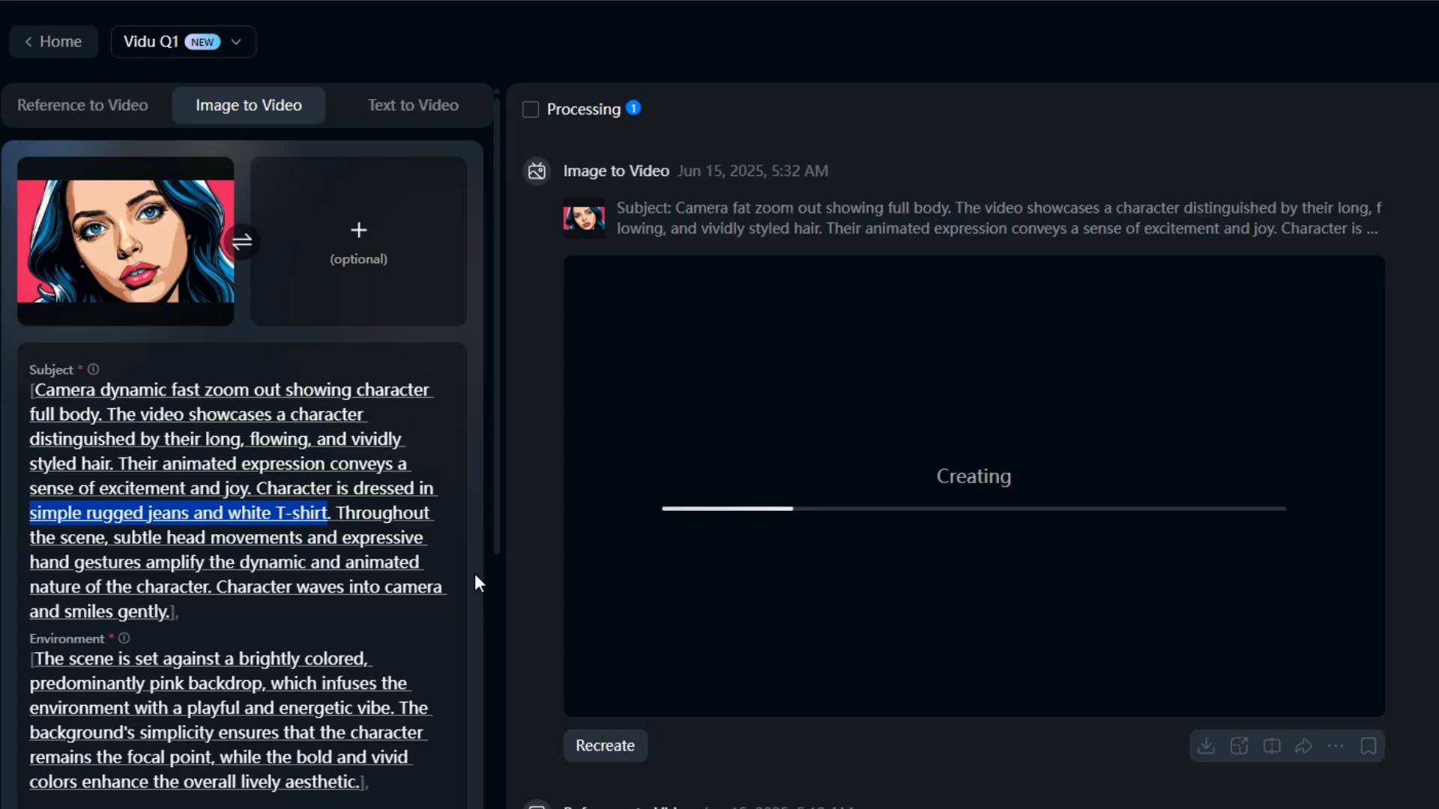
pyautogui.write('s')
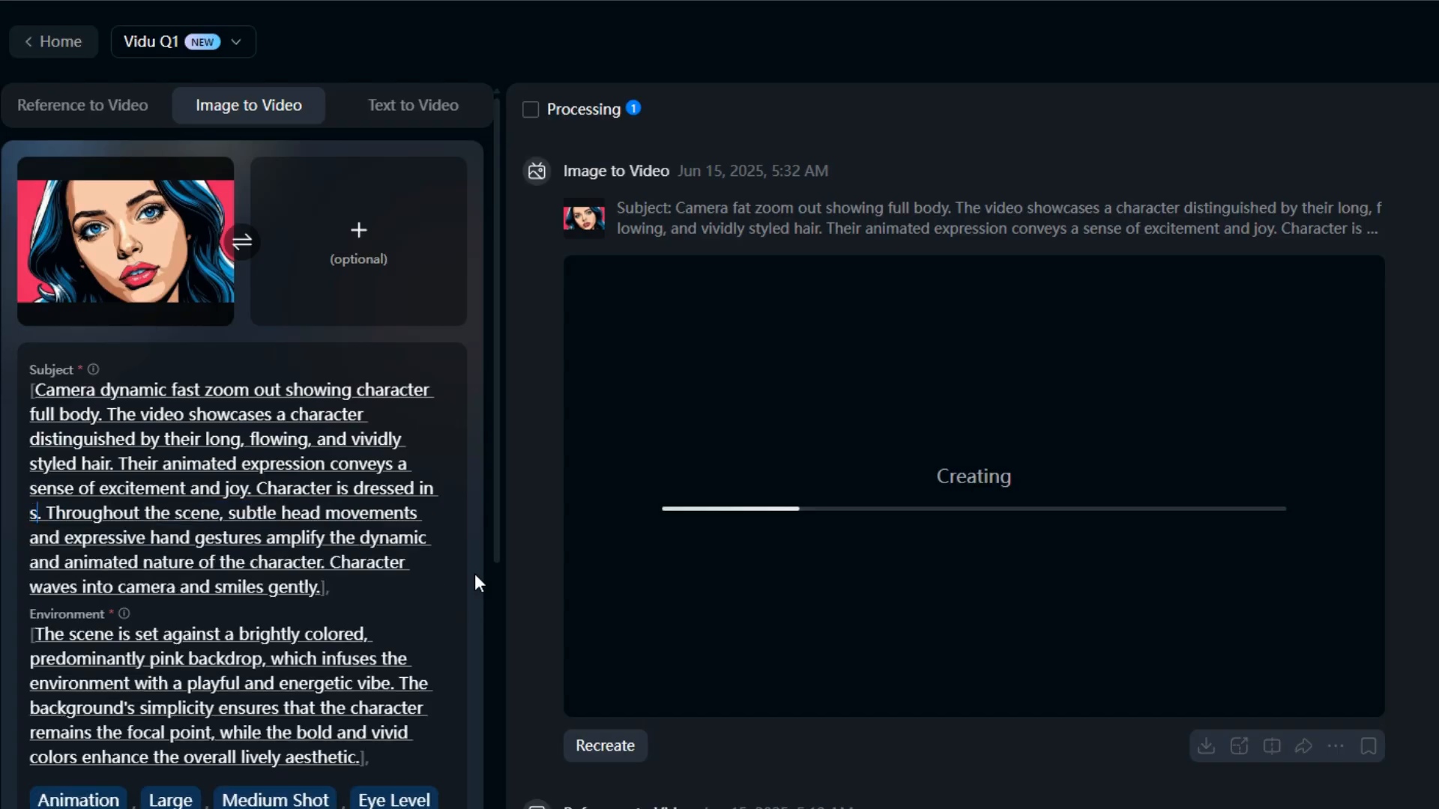
pyautogui.write('lick')
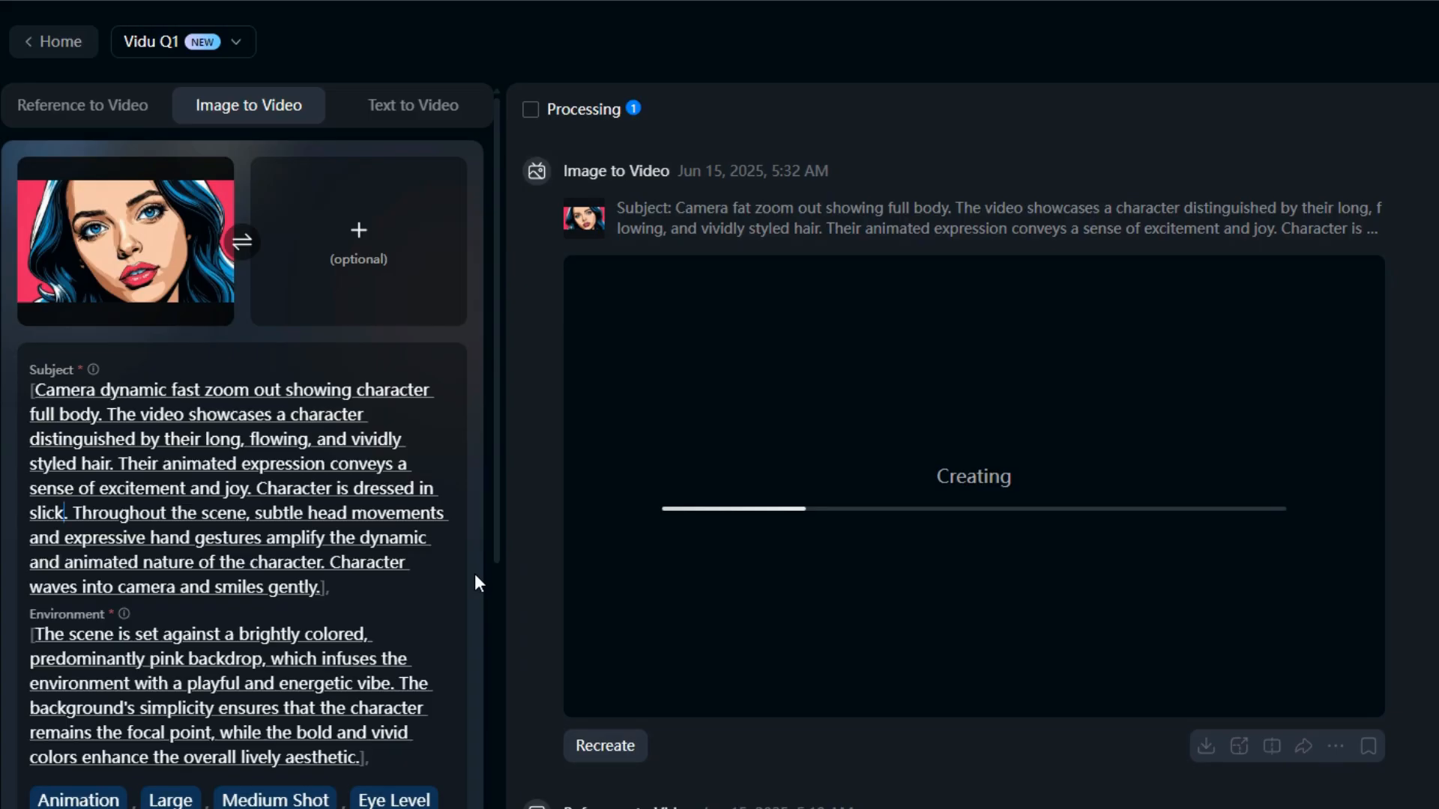
pyautogui.write(' silv')
pyautogui.write('er spa')
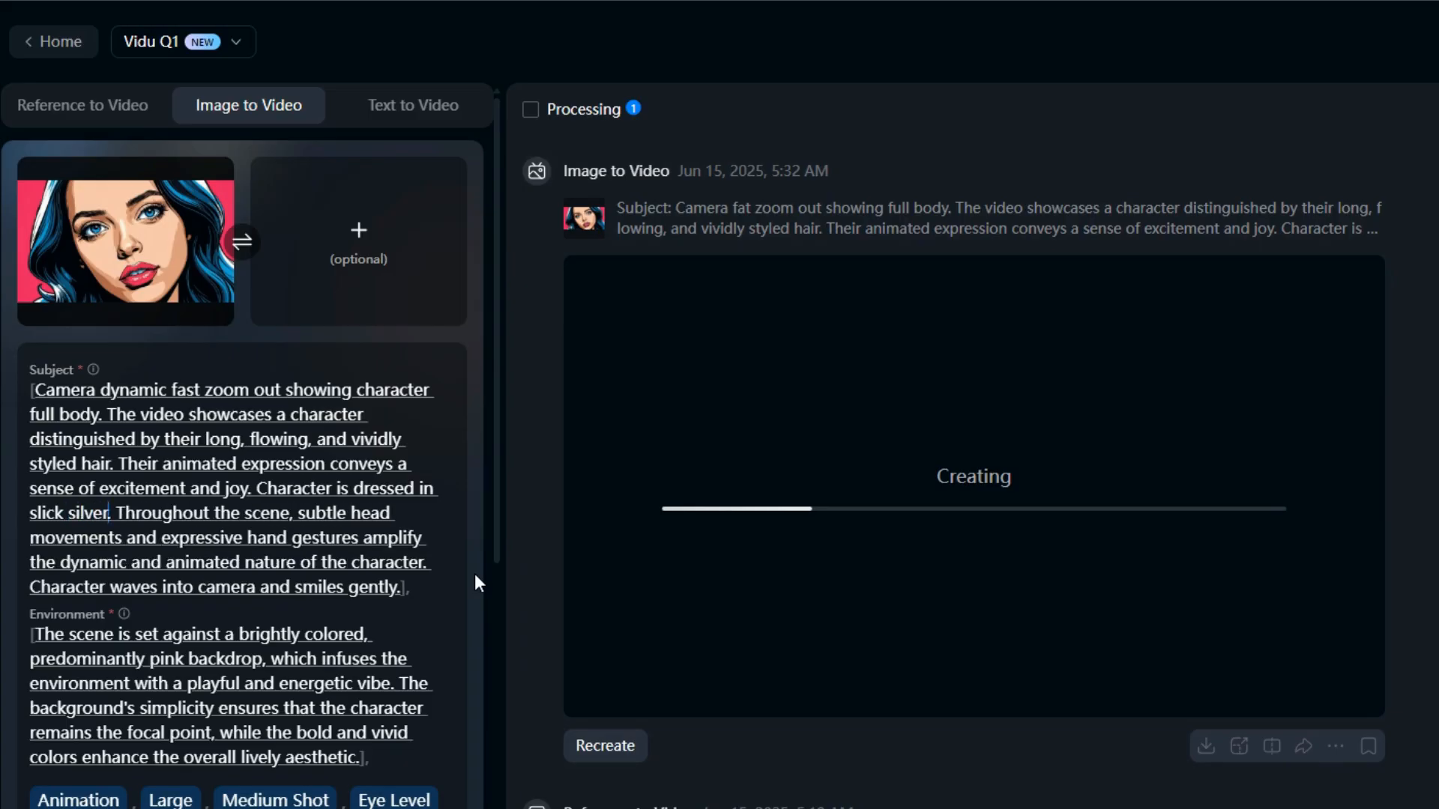
pyautogui.write('ce s')
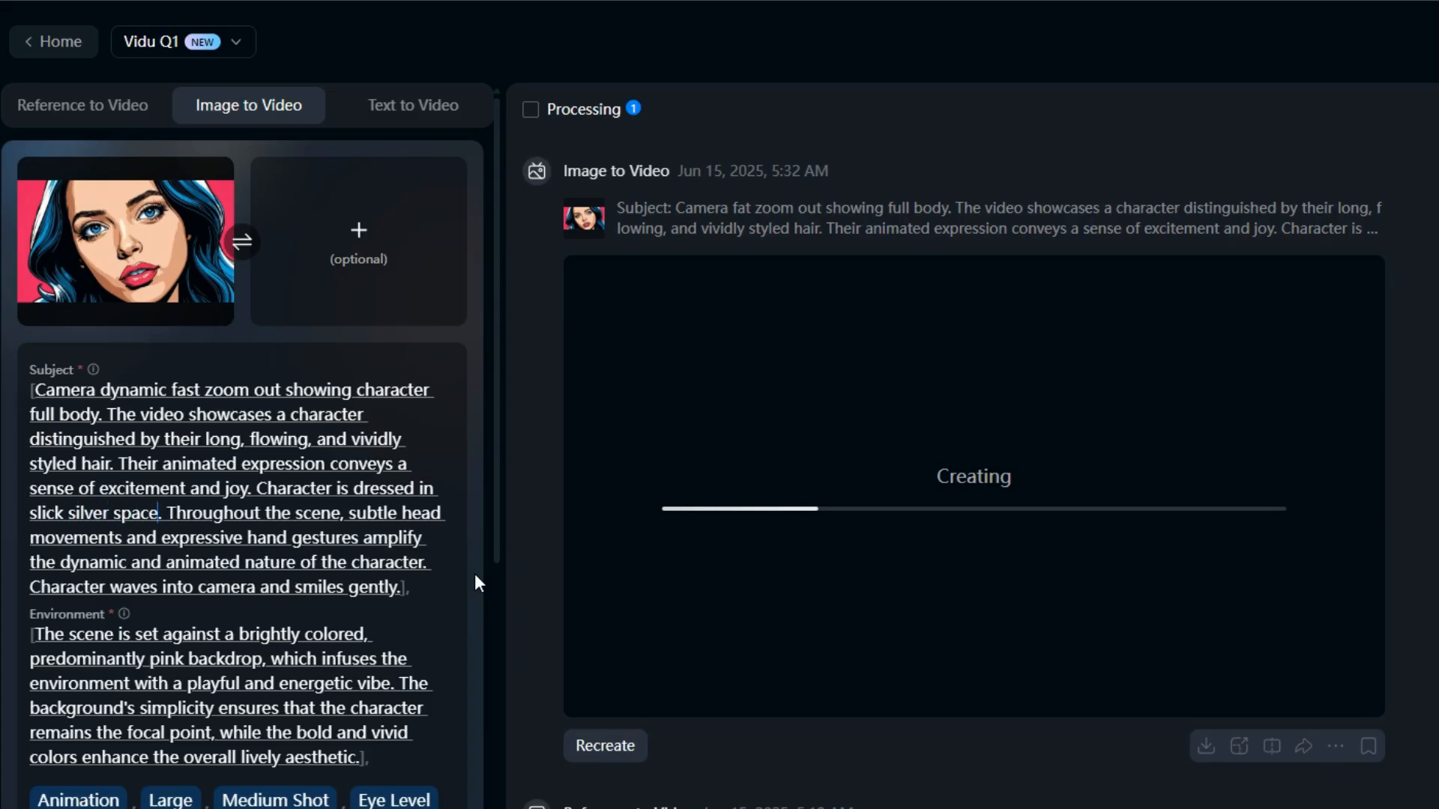
pyautogui.write('uite')
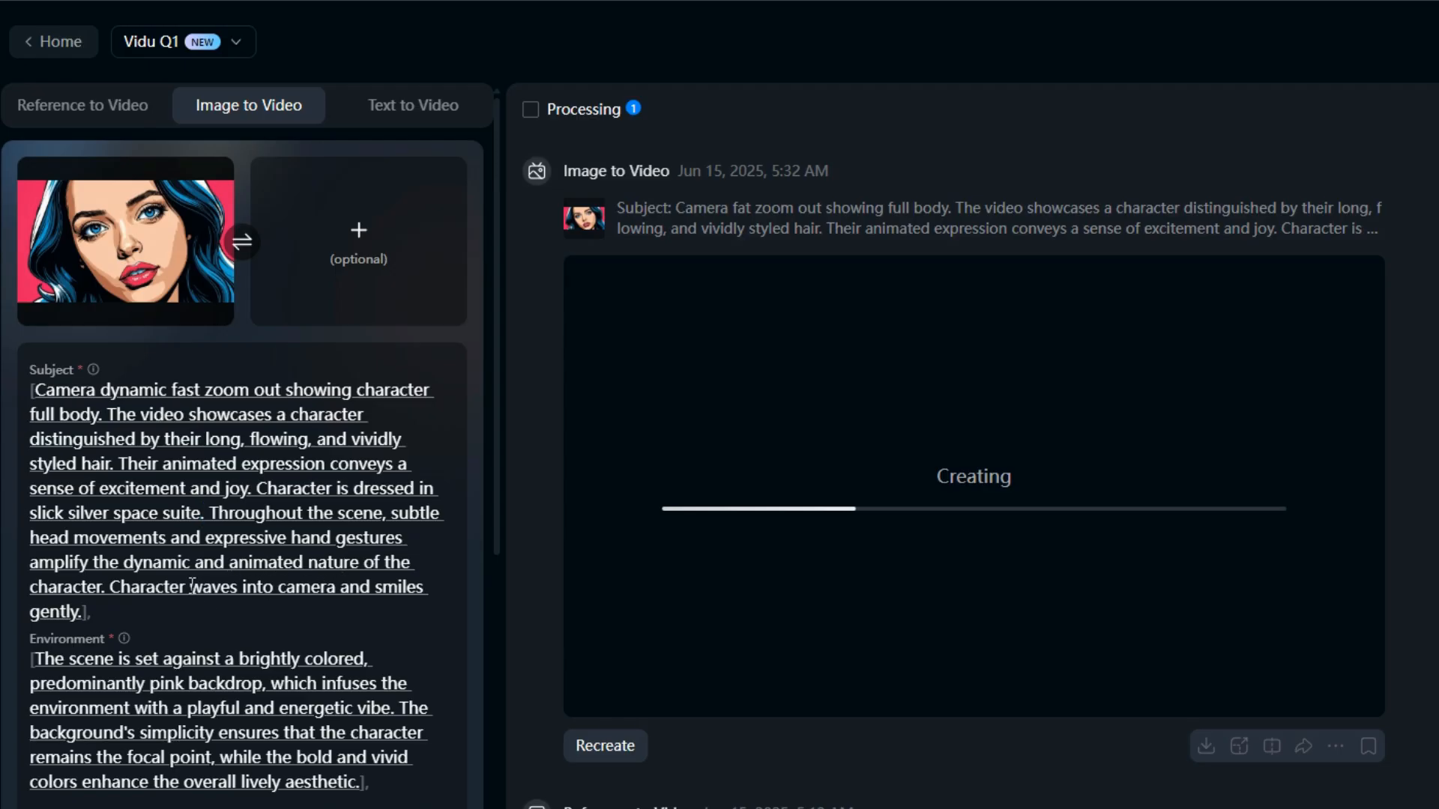
# Step: Change the last Subject sentence to "Character assume pose with an attitude." and generate another video
pyautogui.moveTo(189, 589); pyautogui.dragTo(260, 622)
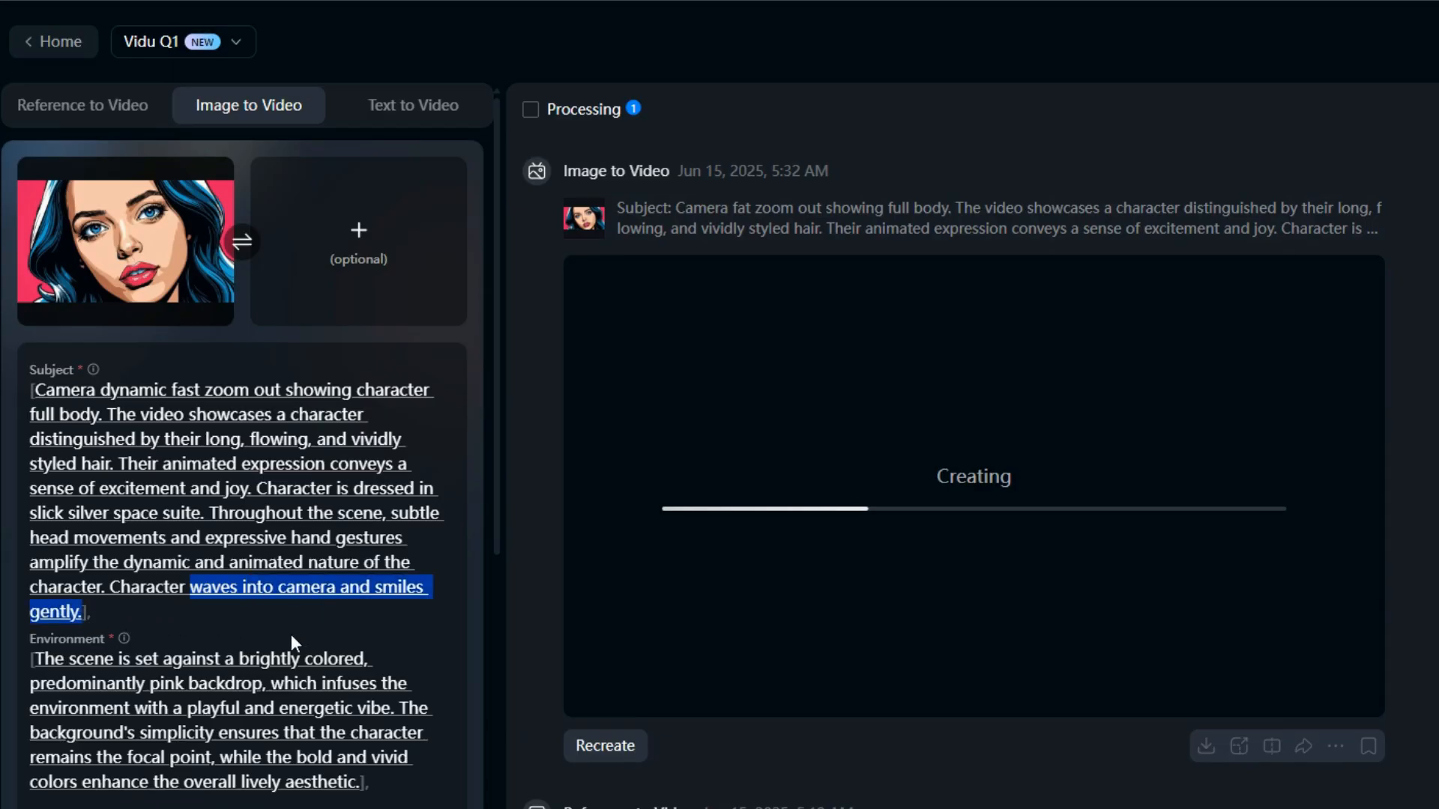
pyautogui.write('asume')
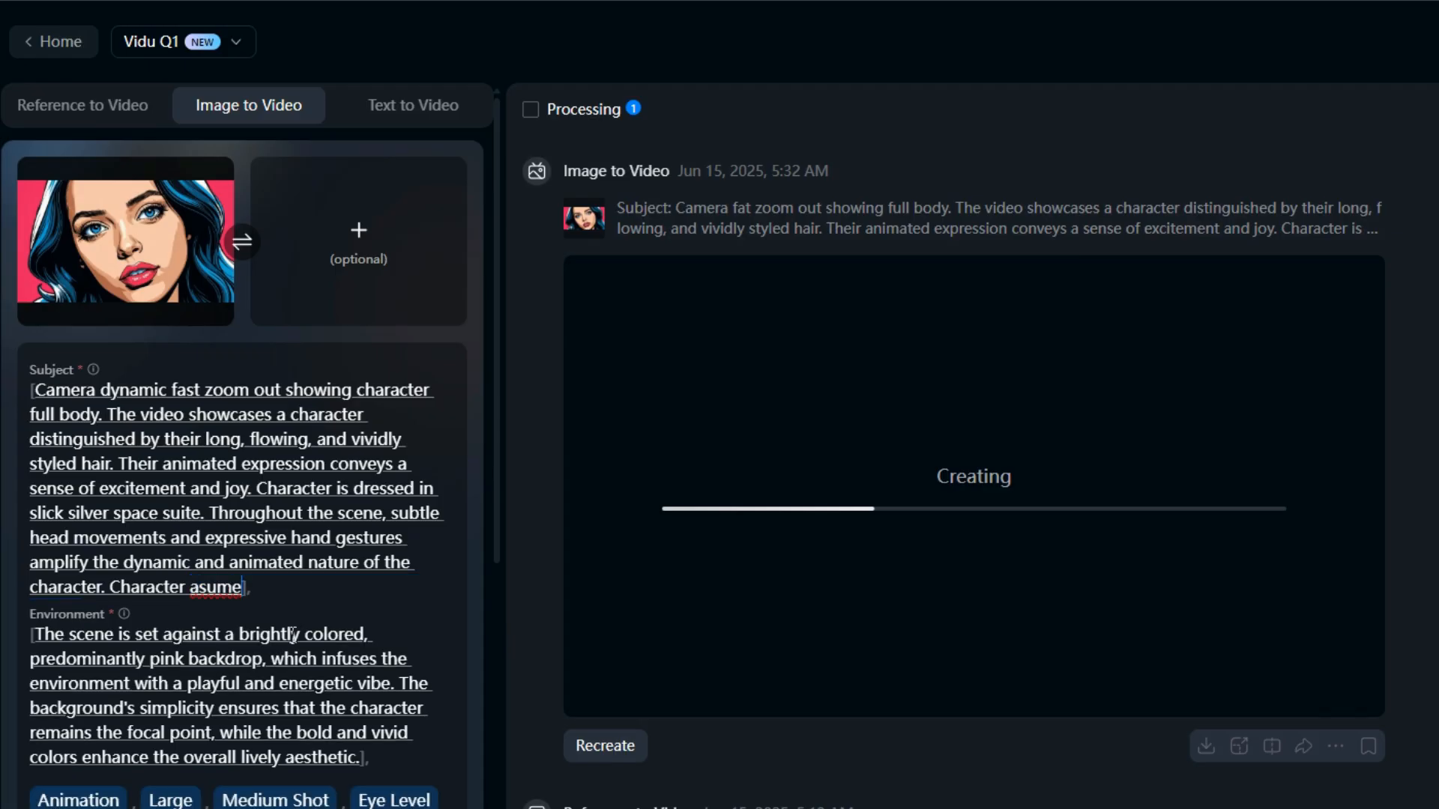
pyautogui.write(' pose with a')
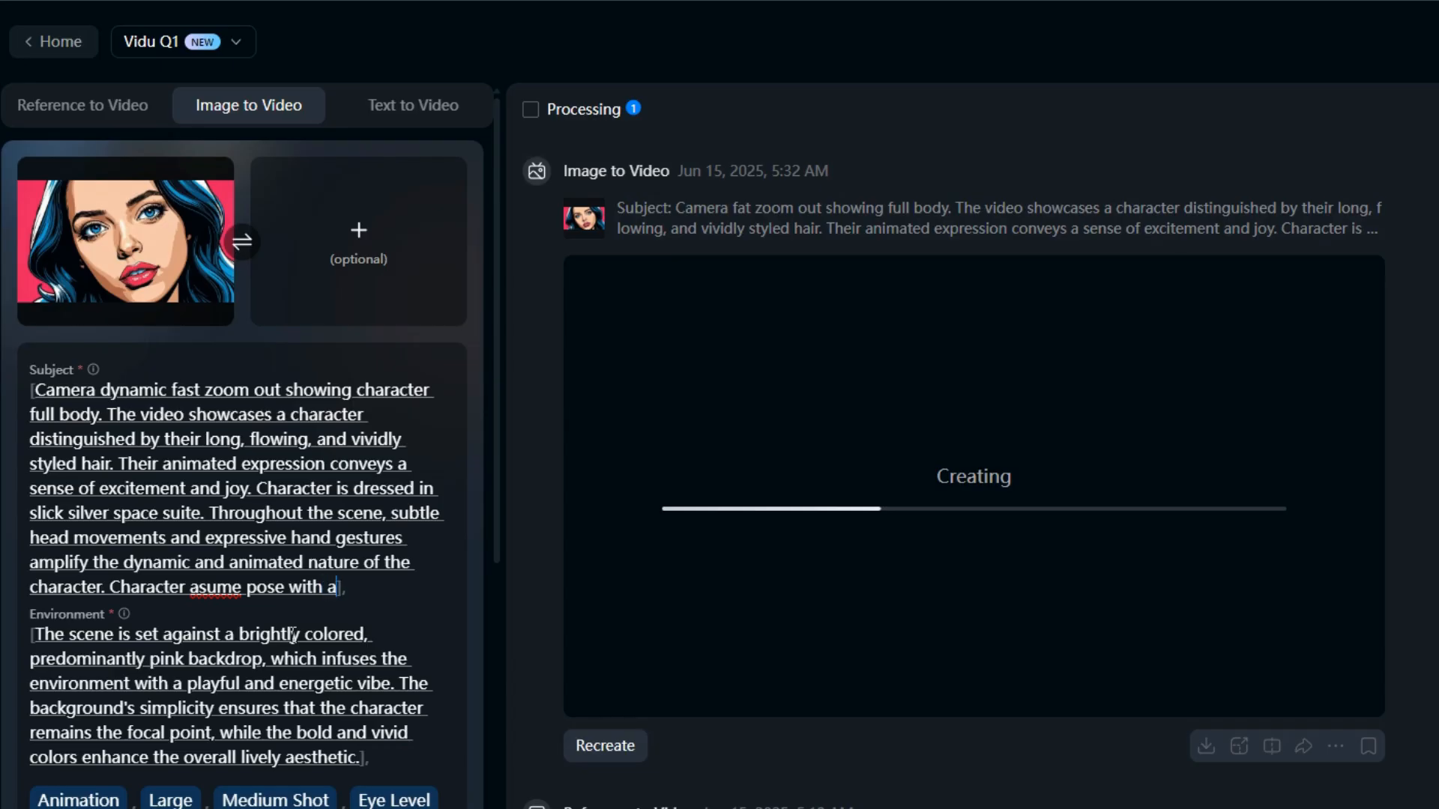
pyautogui.write('n attitude')
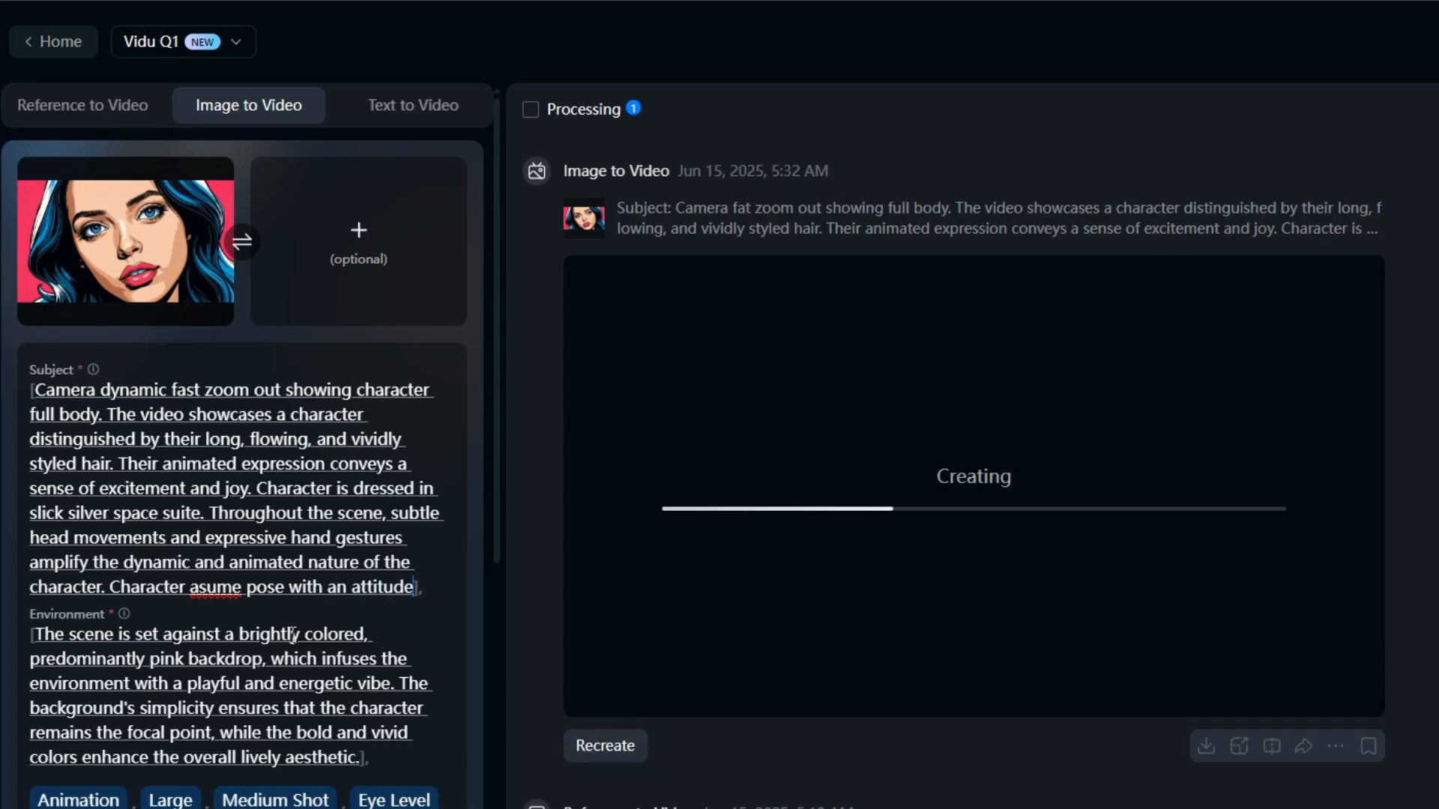
pyautogui.write('.')
pyautogui.press('Left')
pyautogui.press('Left')
pyautogui.press('Left')
pyautogui.write('s')
pyautogui.press('Right')
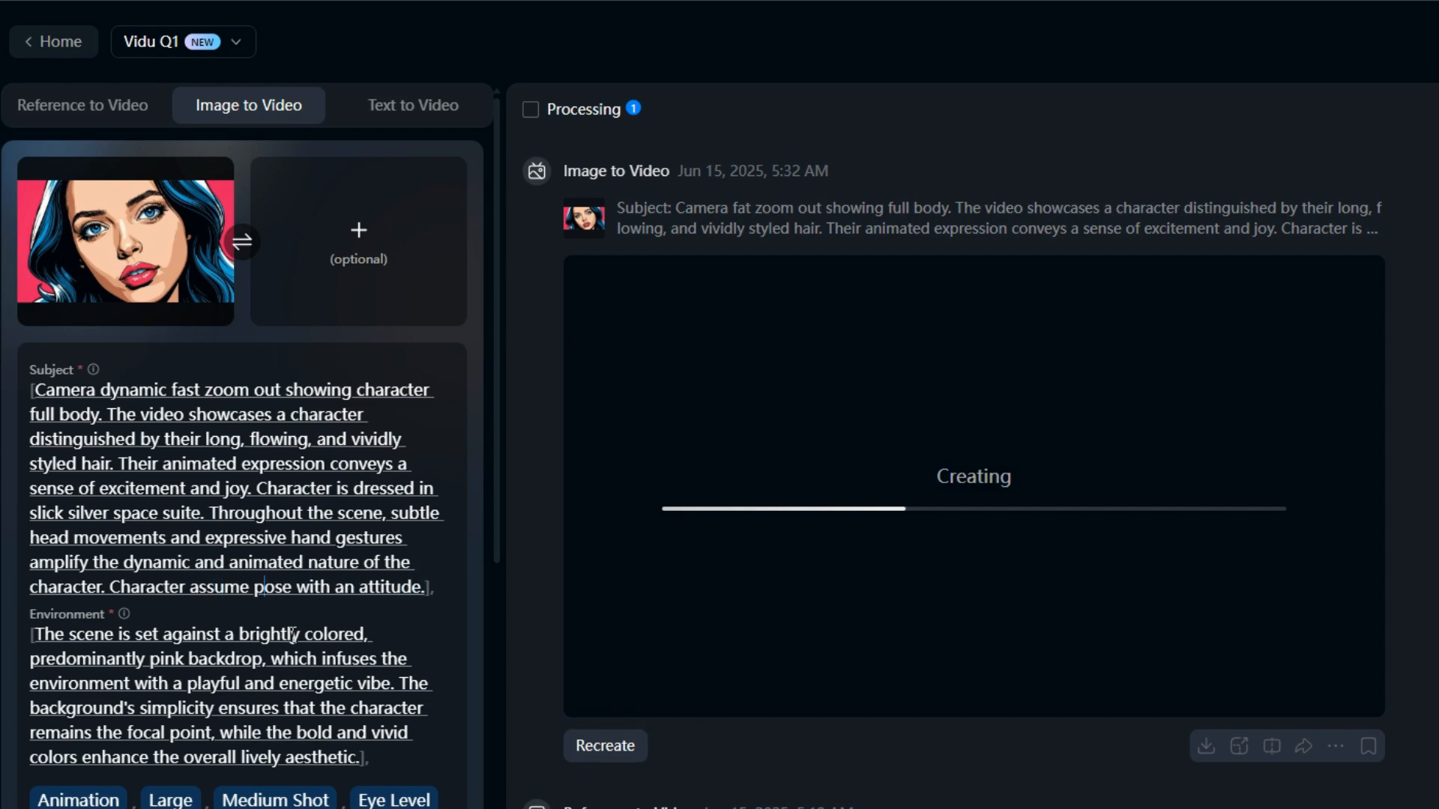
pyautogui.press('Right')
pyautogui.press('Right')
pyautogui.press('Right')
pyautogui.press('Right')
pyautogui.press('Right')
pyautogui.press('Right')
pyautogui.press('Right')
pyautogui.press('Right')
pyautogui.press('Right')
pyautogui.press('Right')
pyautogui.press('Right')
pyautogui.press('Right')
pyautogui.press('Right')
pyautogui.press('Right')
pyautogui.press('Right')
pyautogui.press('Right')
pyautogui.press('Right')
pyautogui.press('Right')
pyautogui.press('Right')
pyautogui.press('Right')
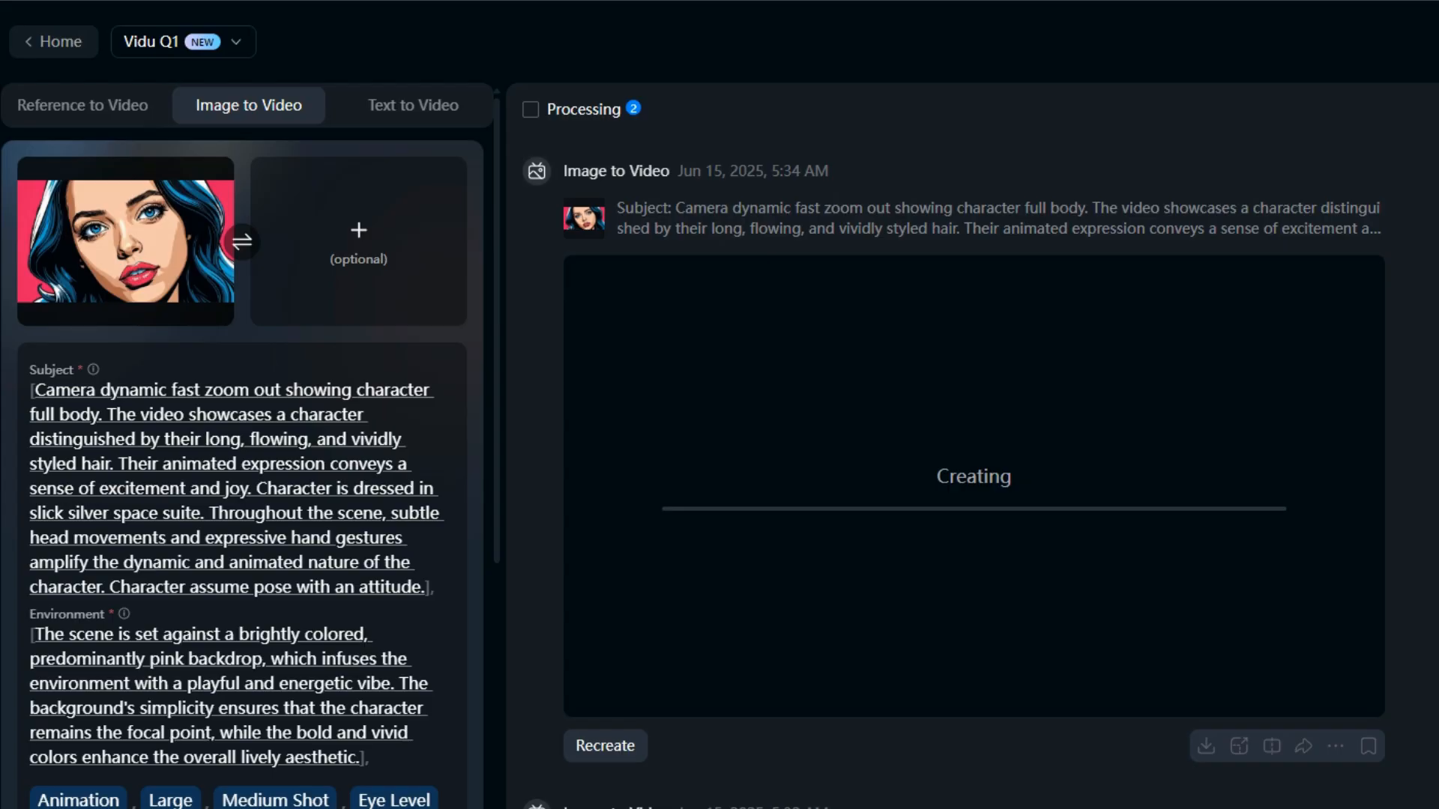
# Step: Download the finished 5:32 AM video of the woman, keeping the suggested file name
pyautogui.scroll(-6, 964, 746)
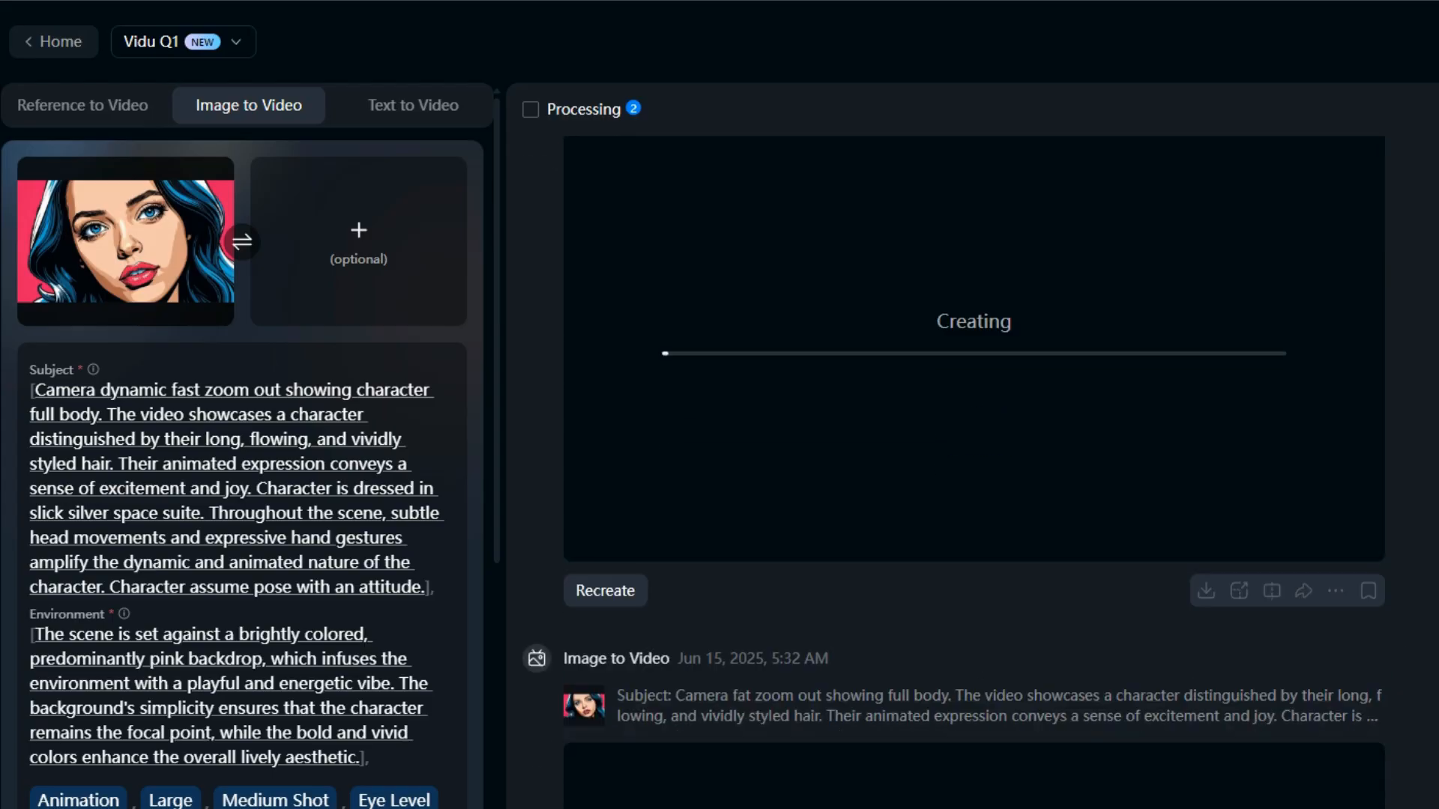
pyautogui.scroll(-2, 965, 524)
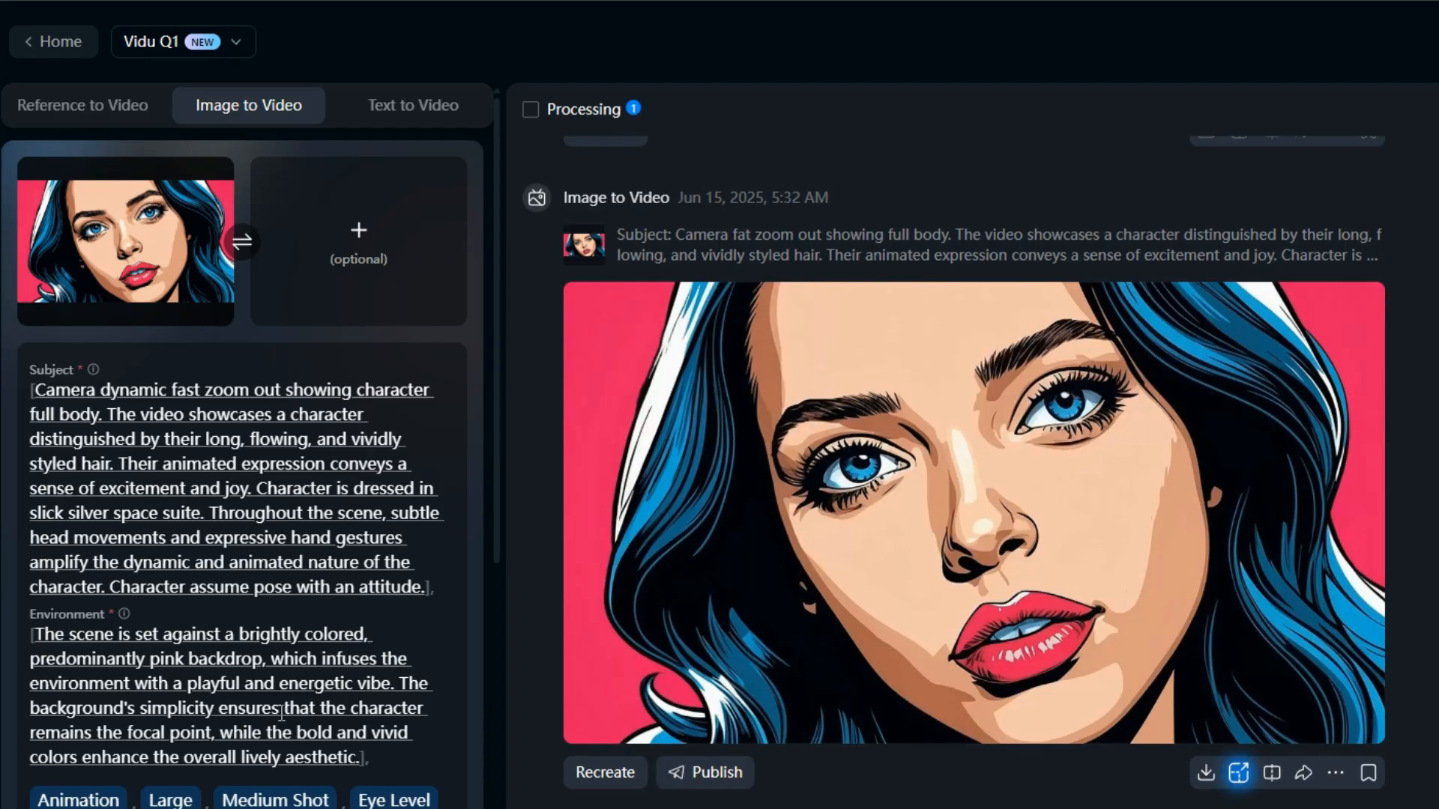
pyautogui.moveTo(969, 695)
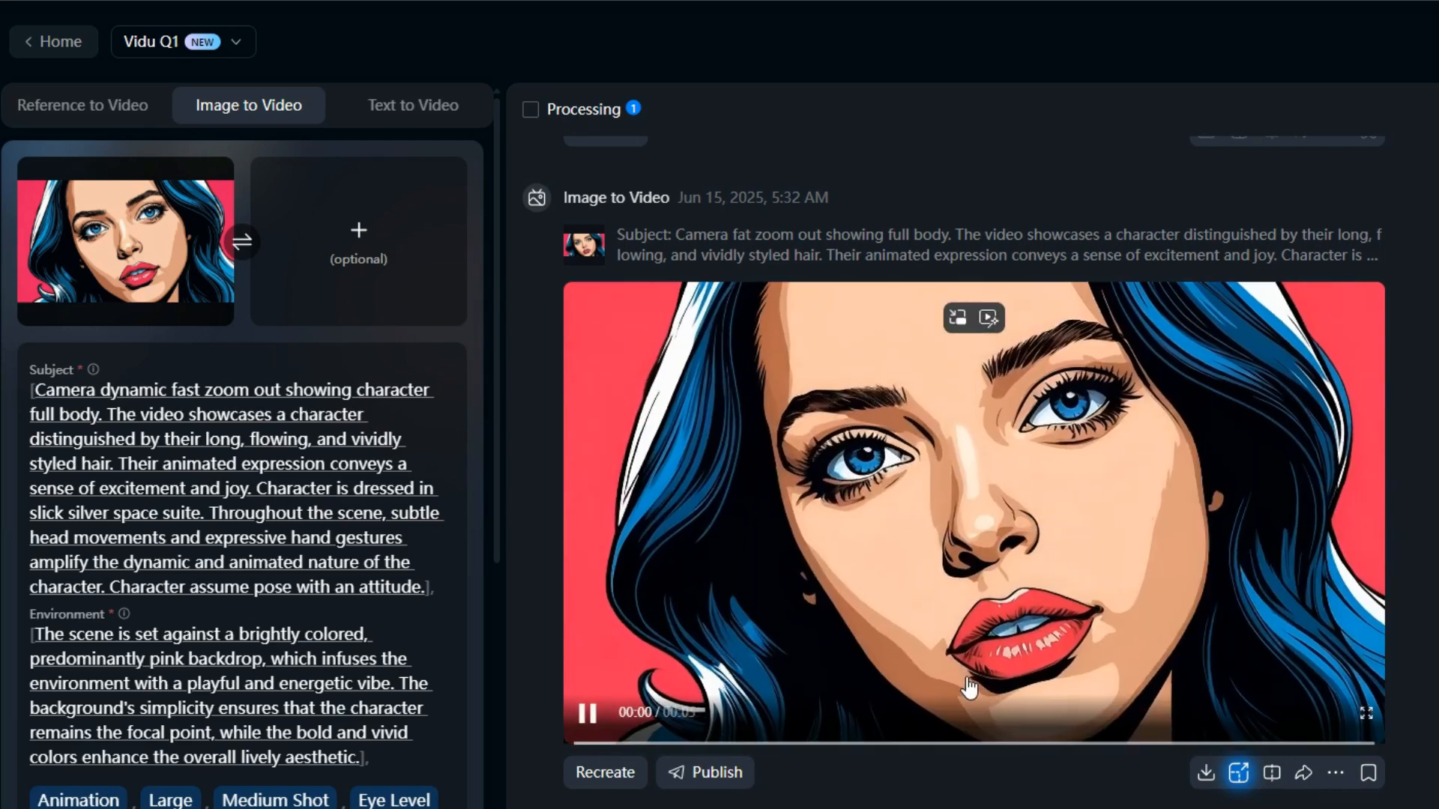
pyautogui.click(1205, 779)
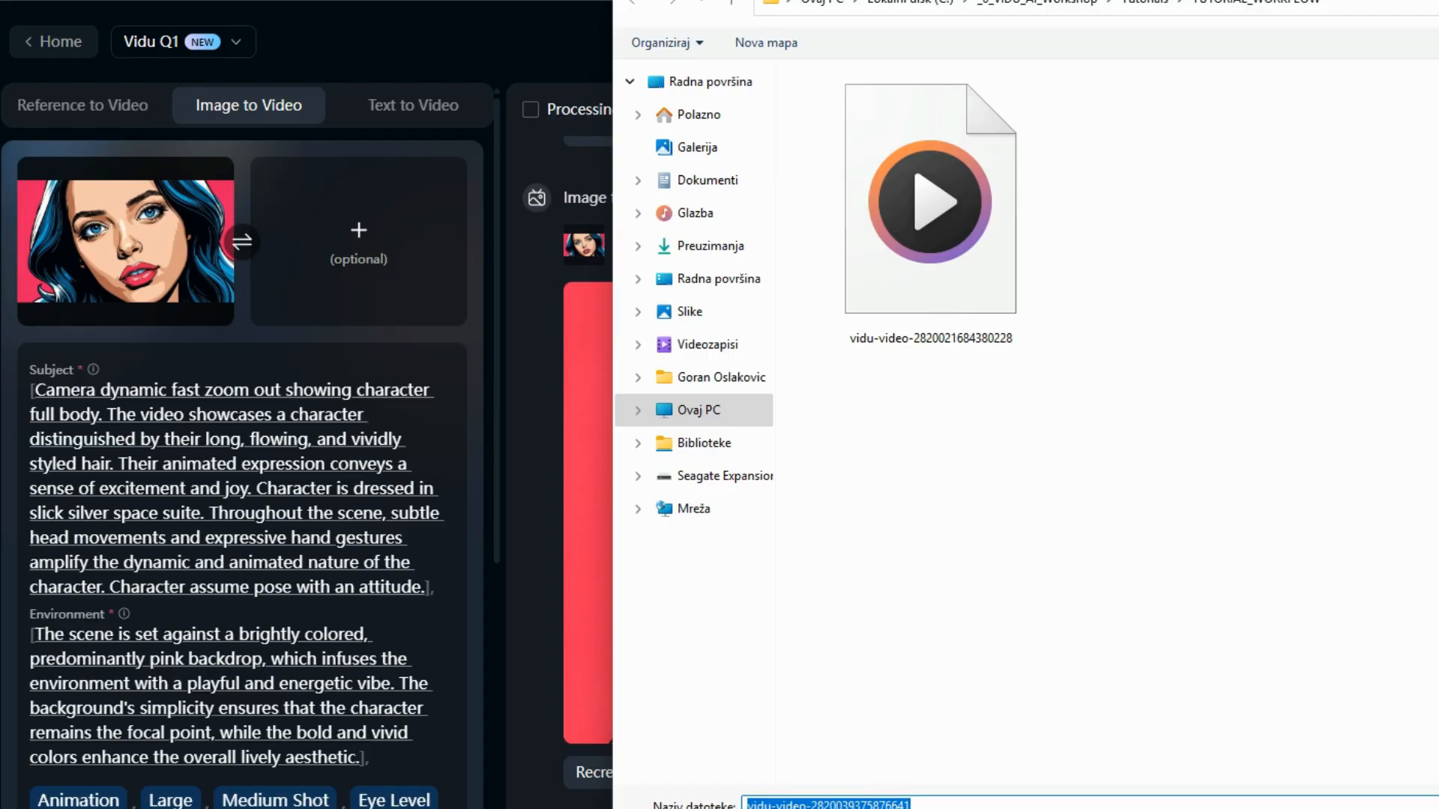
pyautogui.press('Return')
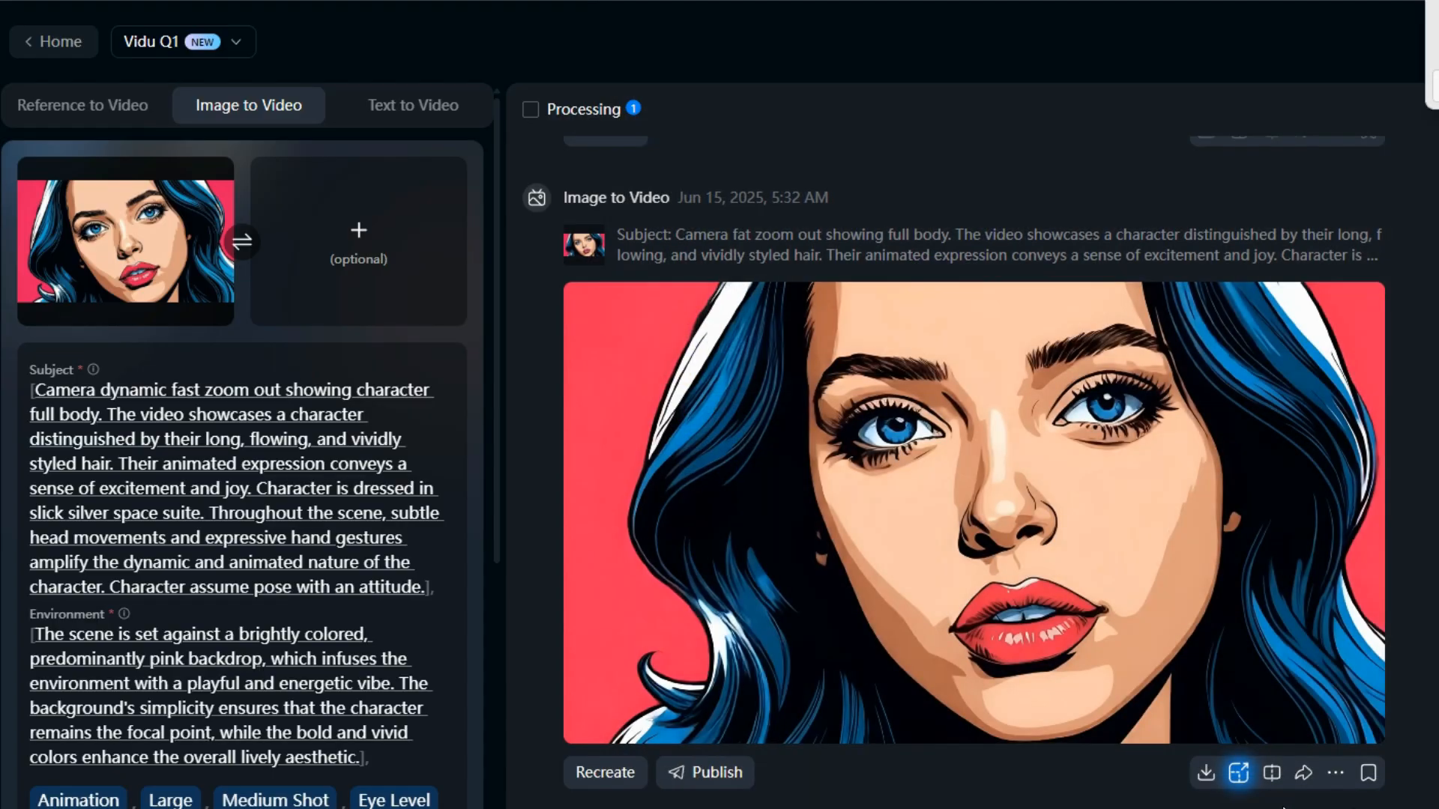
# Step: Capture a late frame of the 5:32 AM video showing the zoomed-out woman and save it as woman_01
pyautogui.click(1271, 780)
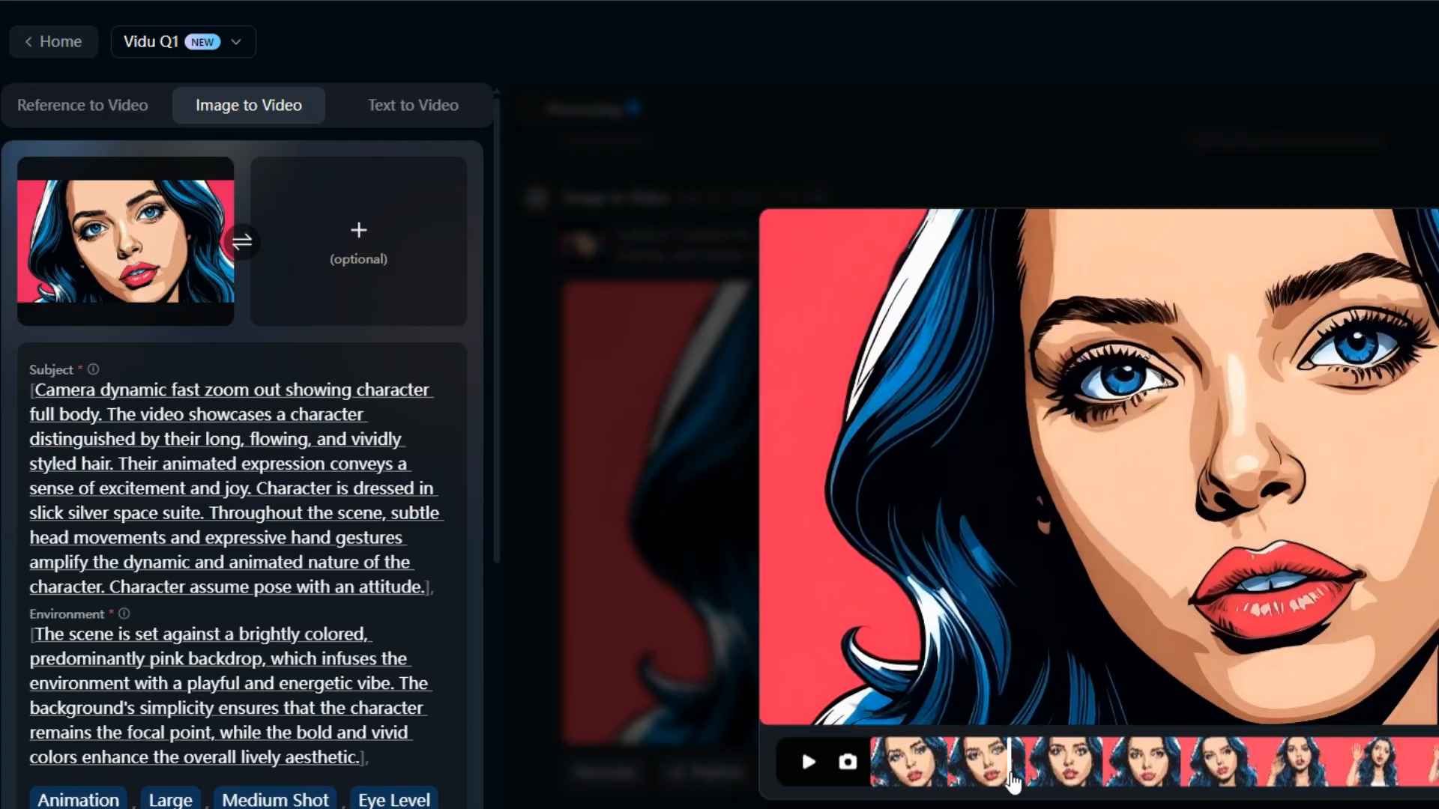
pyautogui.moveTo(1013, 782); pyautogui.dragTo(1432, 782)
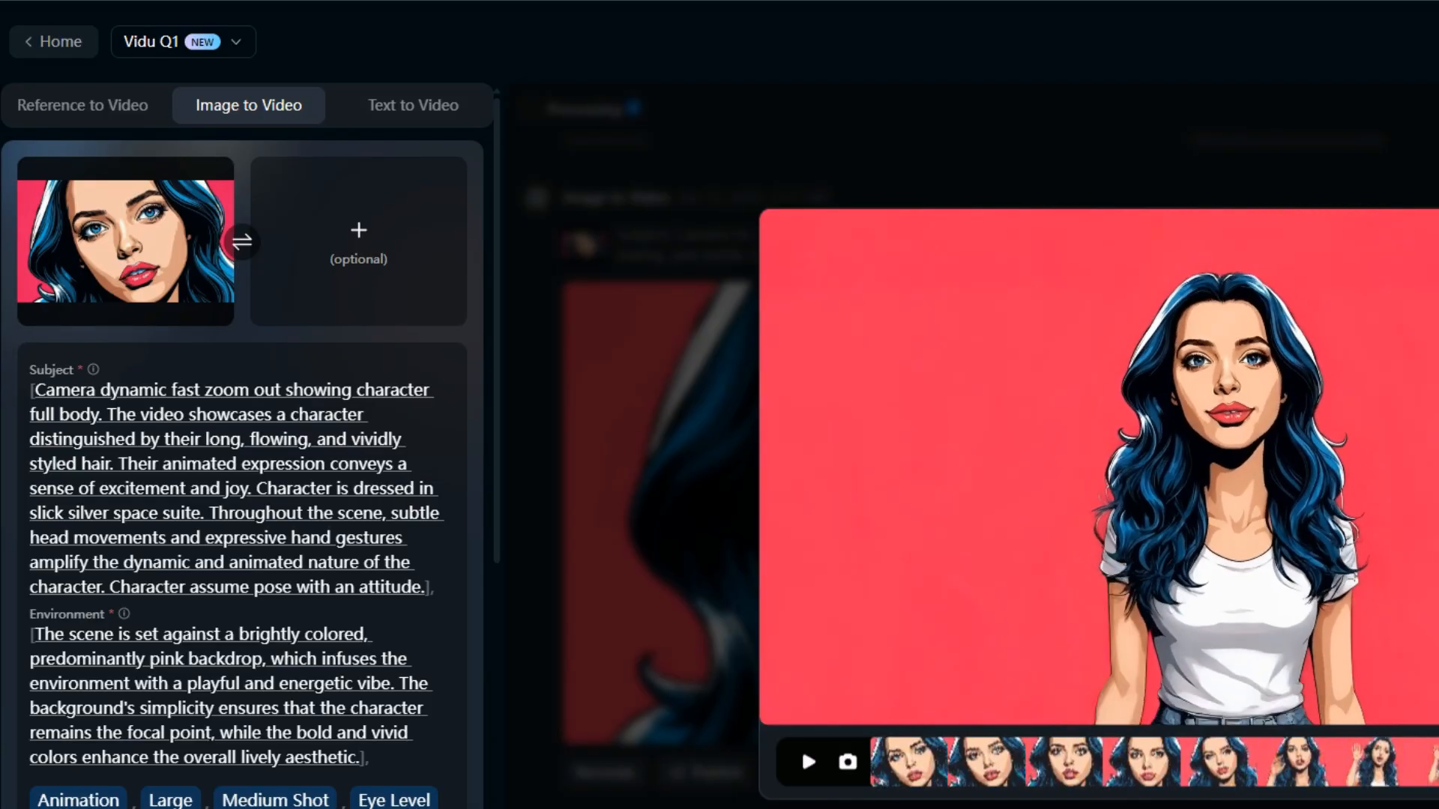
pyautogui.click(847, 764)
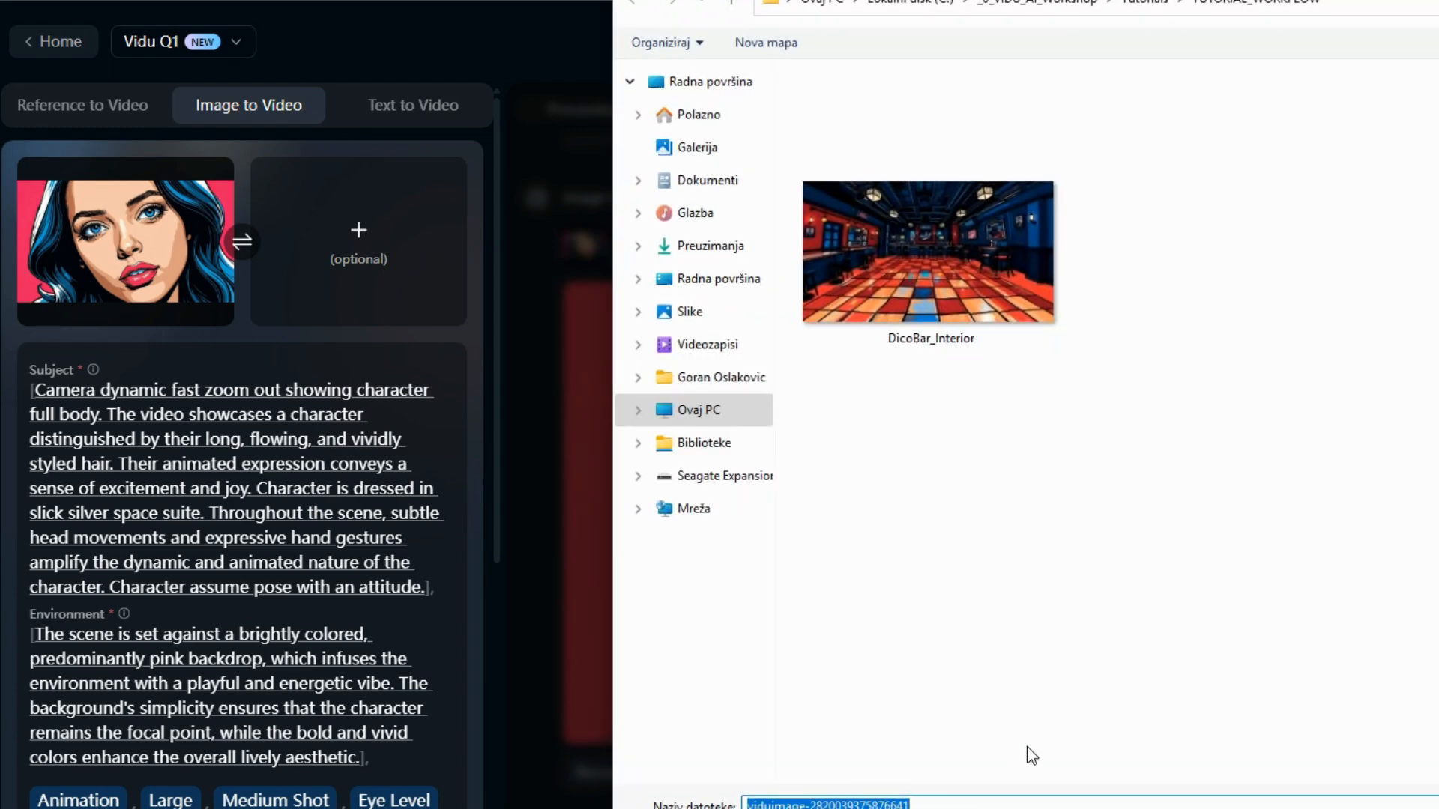
pyautogui.write('woman')
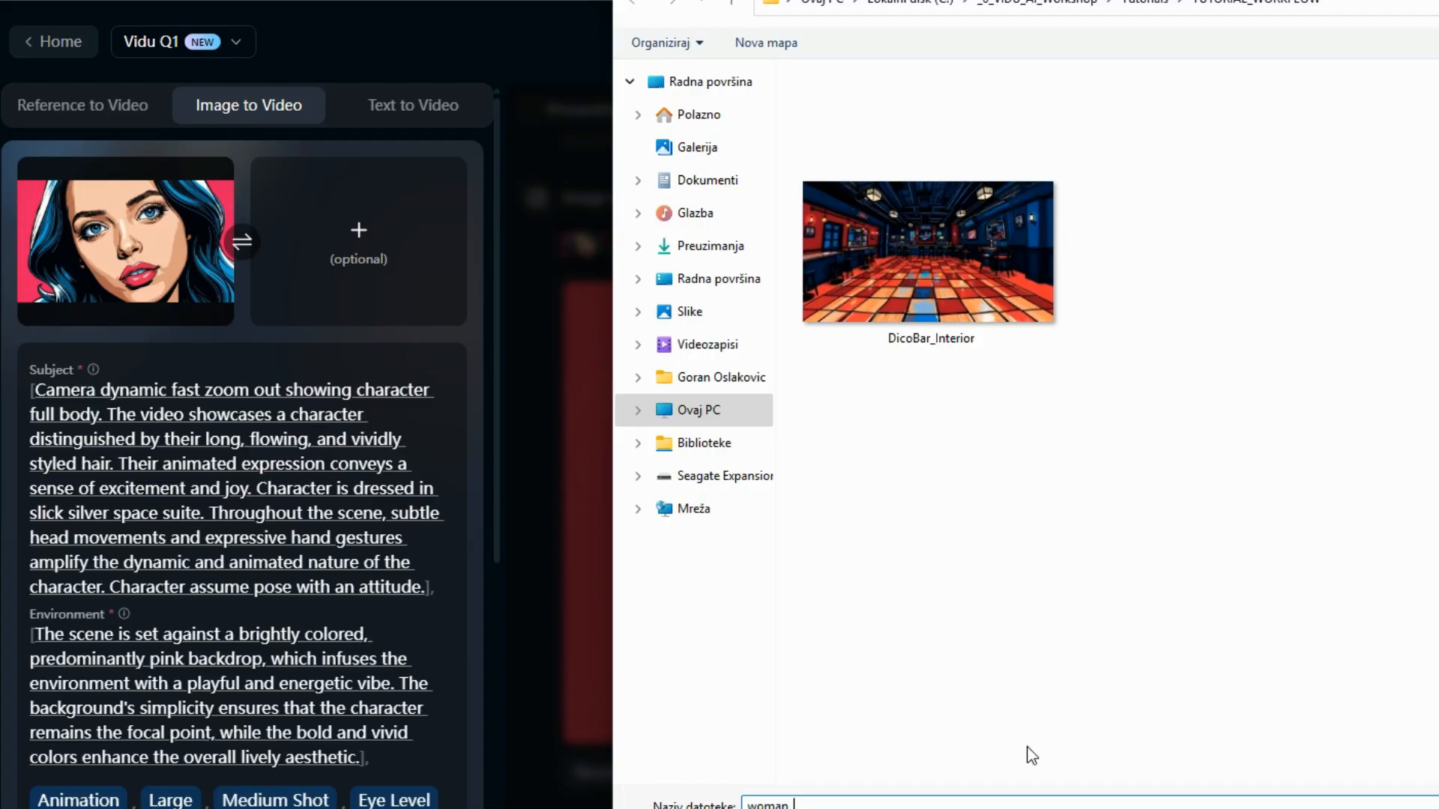
pyautogui.write('_01')
pyautogui.press('Return')
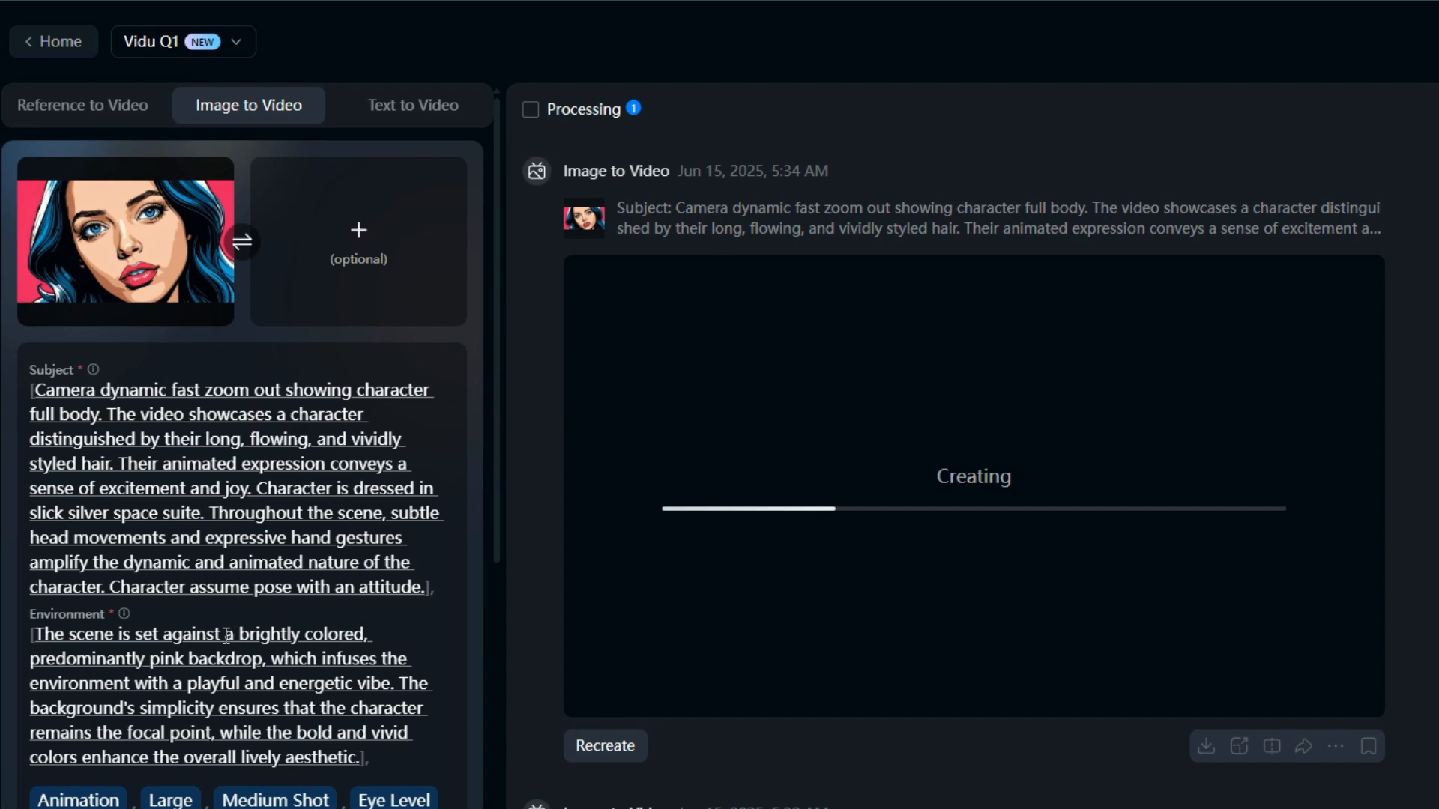
# Step: Replace "a brightly colored, predominantly pink" with "spacecraft" in the Environment prompt
pyautogui.moveTo(228, 634); pyautogui.dragTo(185, 665)
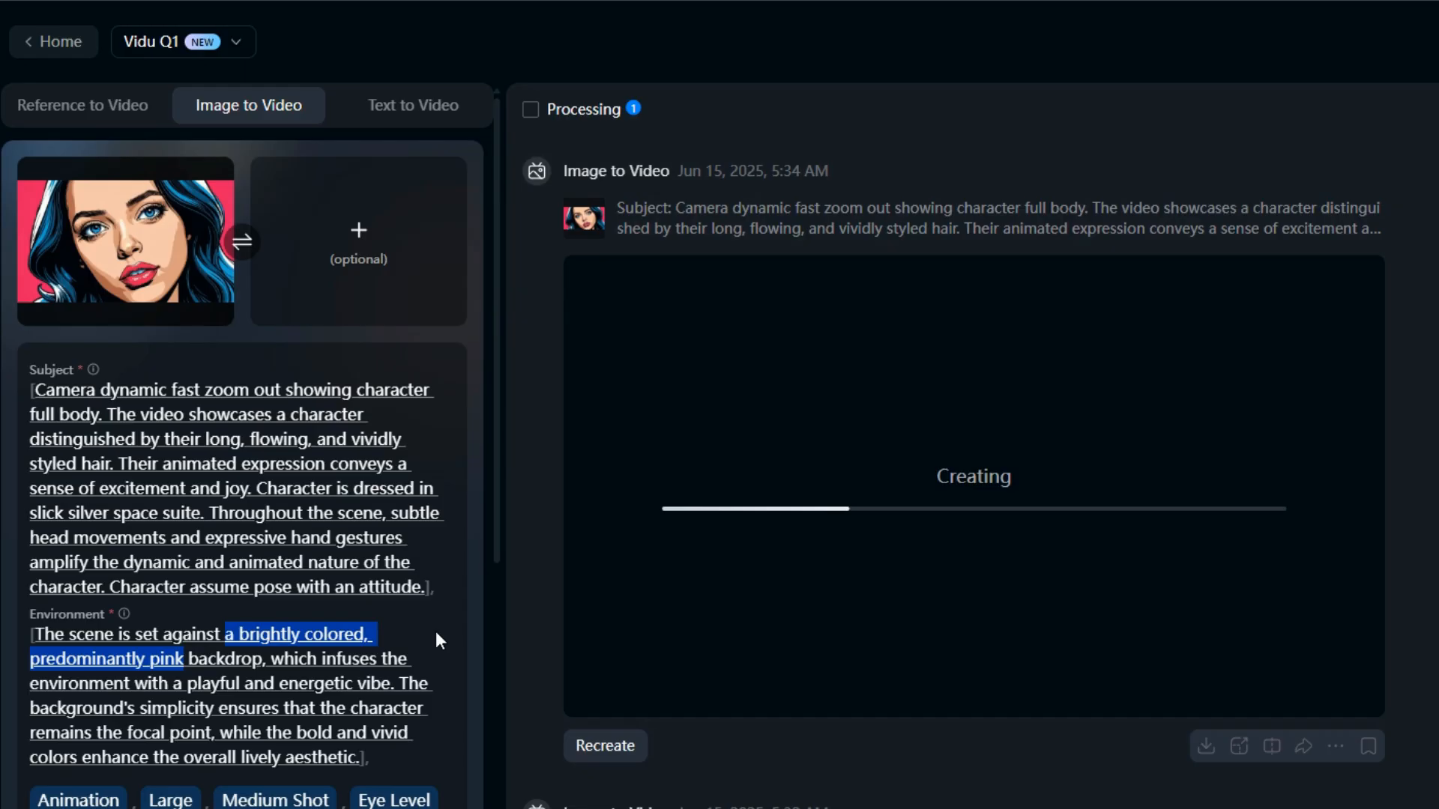
pyautogui.press('BackSpace')
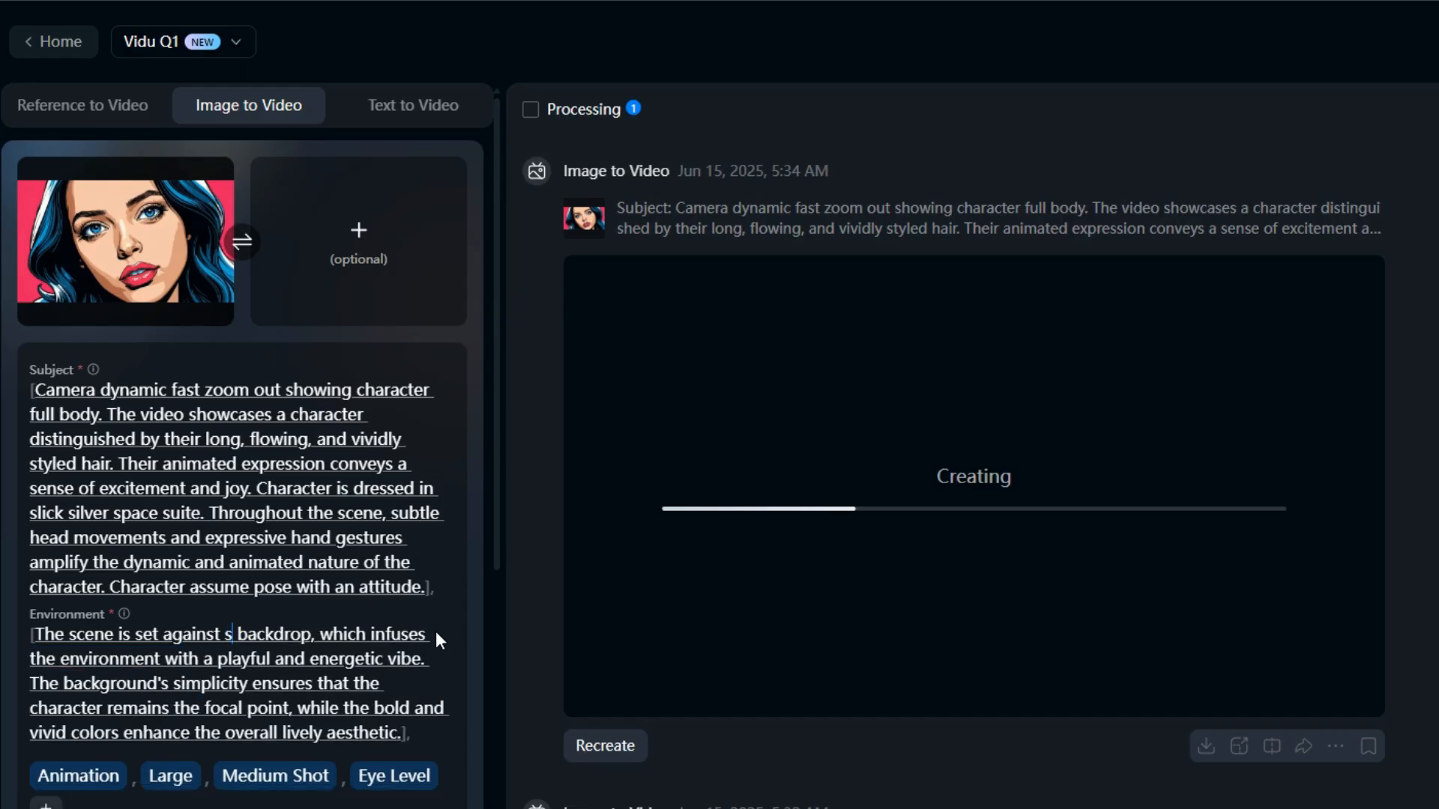
pyautogui.write('space')
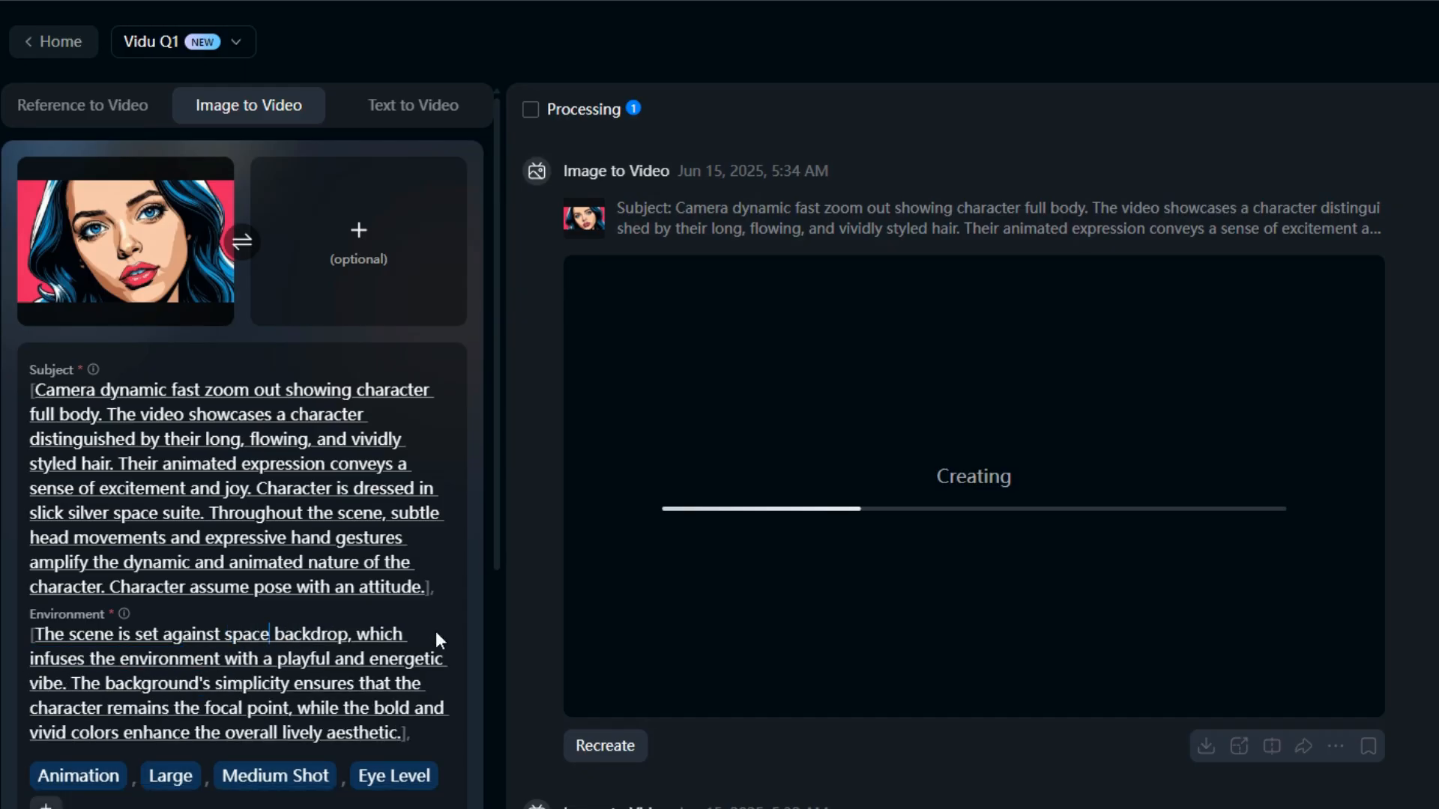
pyautogui.write('craft')
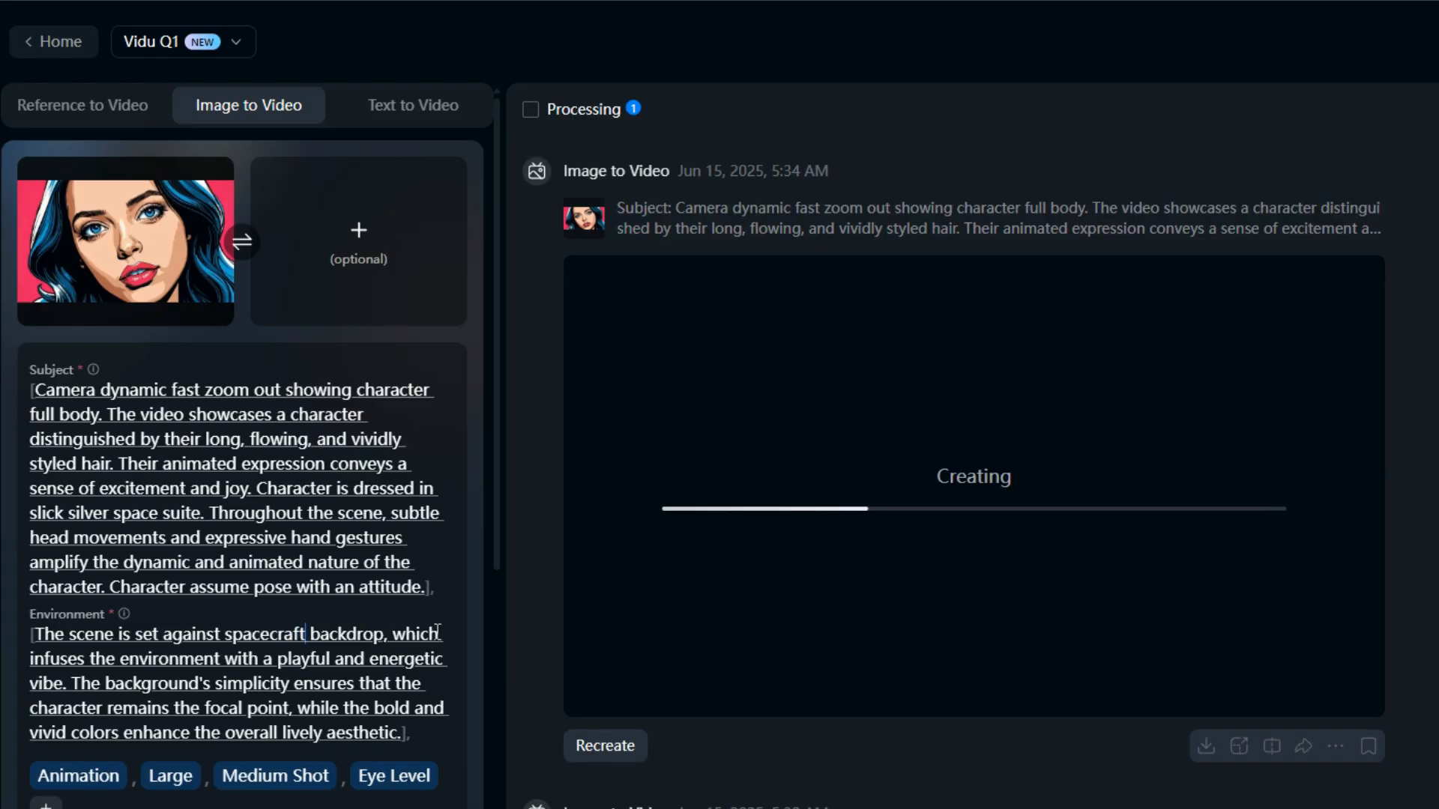
# Step: Add "high tech cabin" after "spacecraft" in the Environment prompt and generate another video
pyautogui.write('gh te')
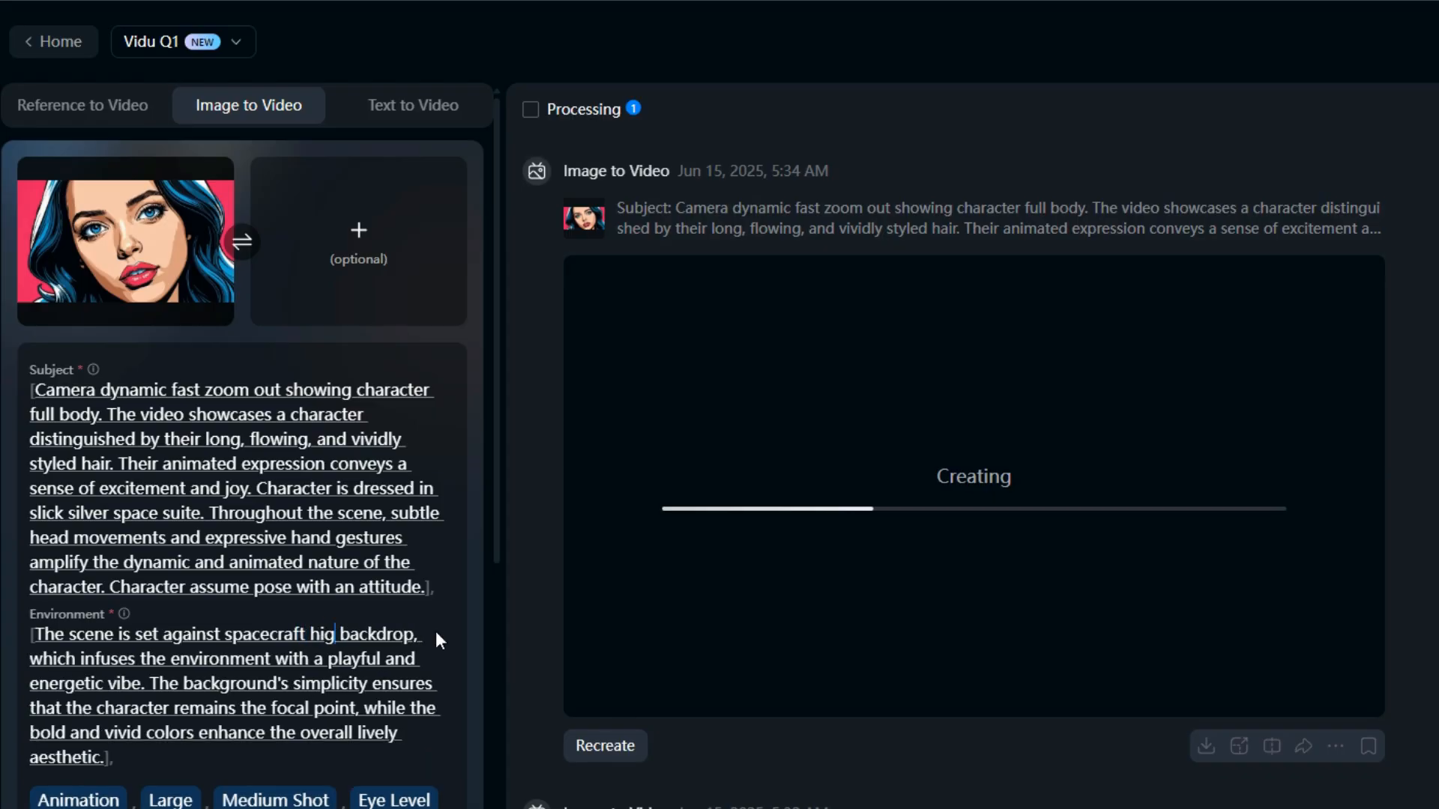
pyautogui.write('ch c')
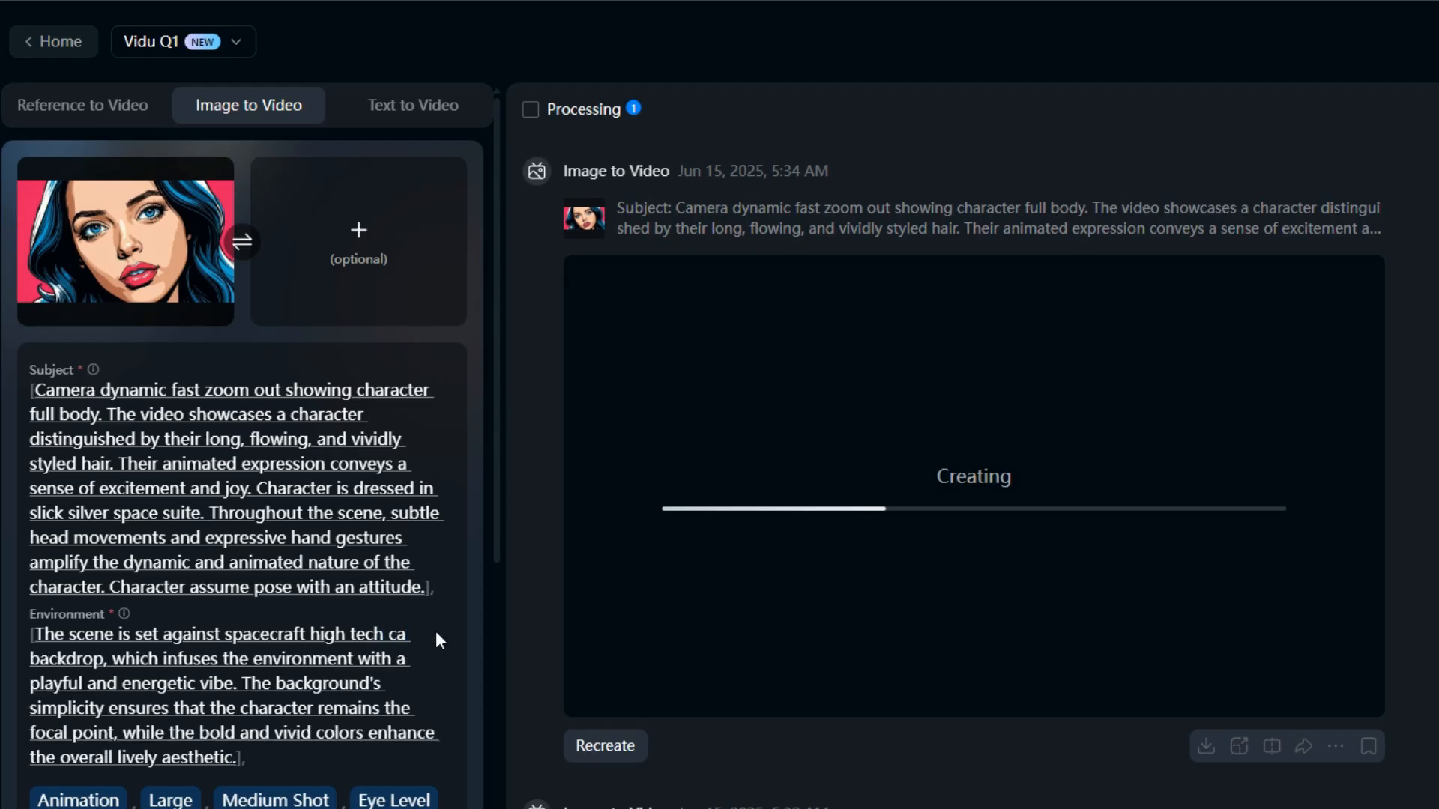
pyautogui.write('abin')
pyautogui.press('Right')
pyautogui.press('Right')
pyautogui.press('Right')
pyautogui.press('Right')
pyautogui.press('Right')
pyautogui.press('Right')
pyautogui.press('Right')
pyautogui.press('Right')
pyautogui.press('Right')
pyautogui.press('Right')
pyautogui.press('Down')
pyautogui.press('Right')
pyautogui.press('Right')
pyautogui.press('Right')
pyautogui.press('Right')
pyautogui.press('Right')
pyautogui.press('Right')
pyautogui.press('Right')
pyautogui.press('Right')
pyautogui.press('Right')
pyautogui.press('Right')
pyautogui.press('Right')
pyautogui.press('Right')
pyautogui.press('Right')
pyautogui.press('Right')
pyautogui.press('Right')
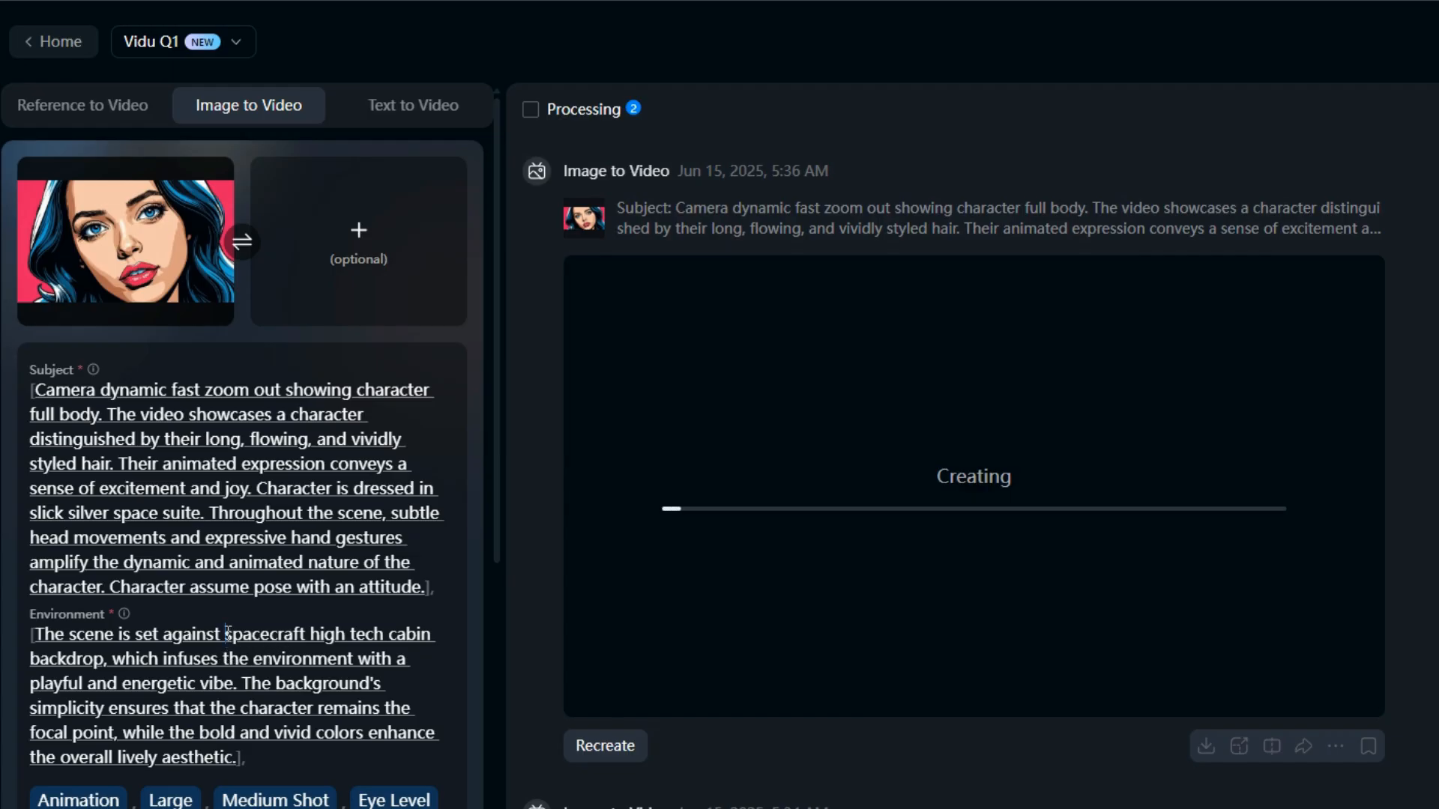
# Step: Replace "spacecraft high tech cabin" in the Environment prompt with "swampy forest with lush vegetation"
pyautogui.moveTo(227, 634); pyautogui.dragTo(434, 636)
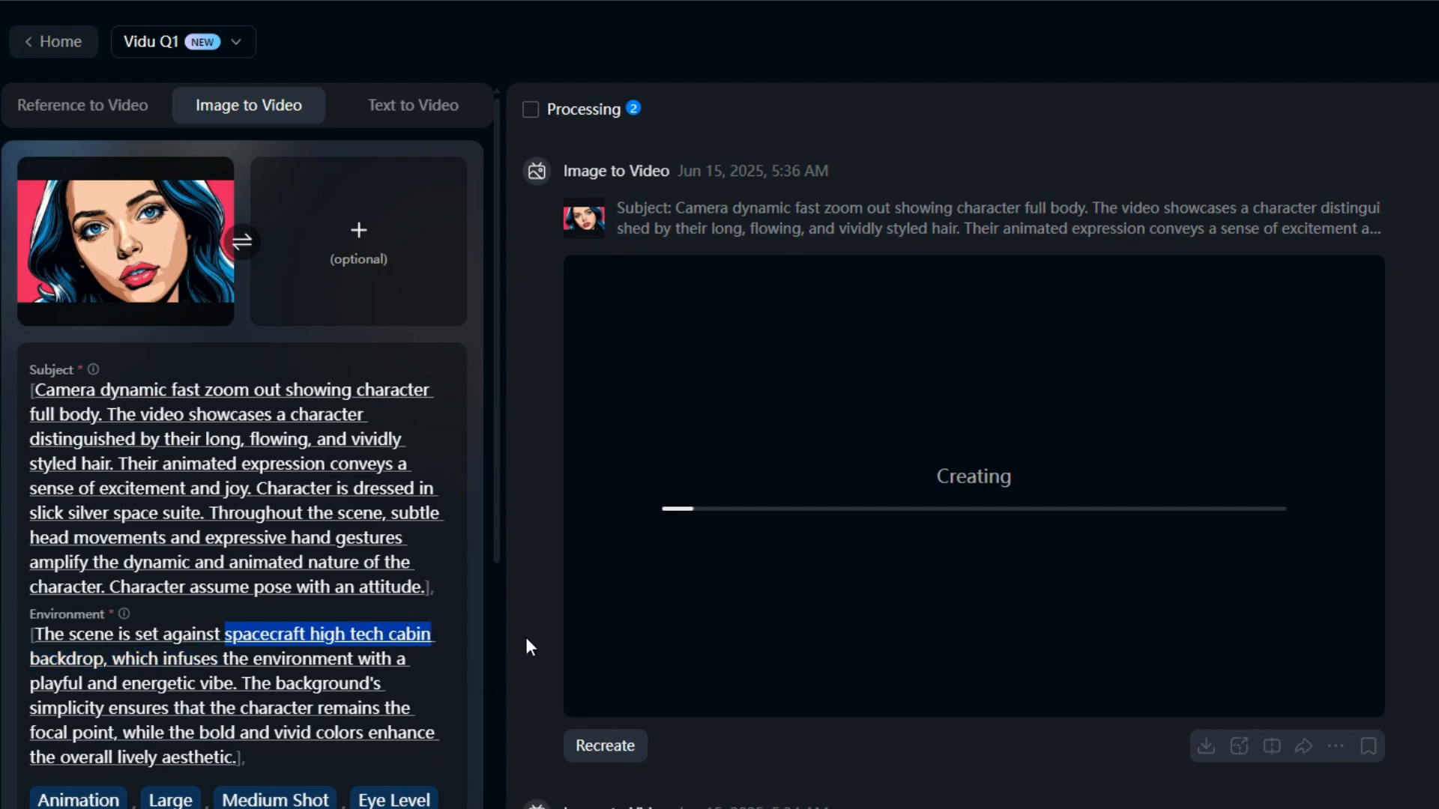
pyautogui.write('s')
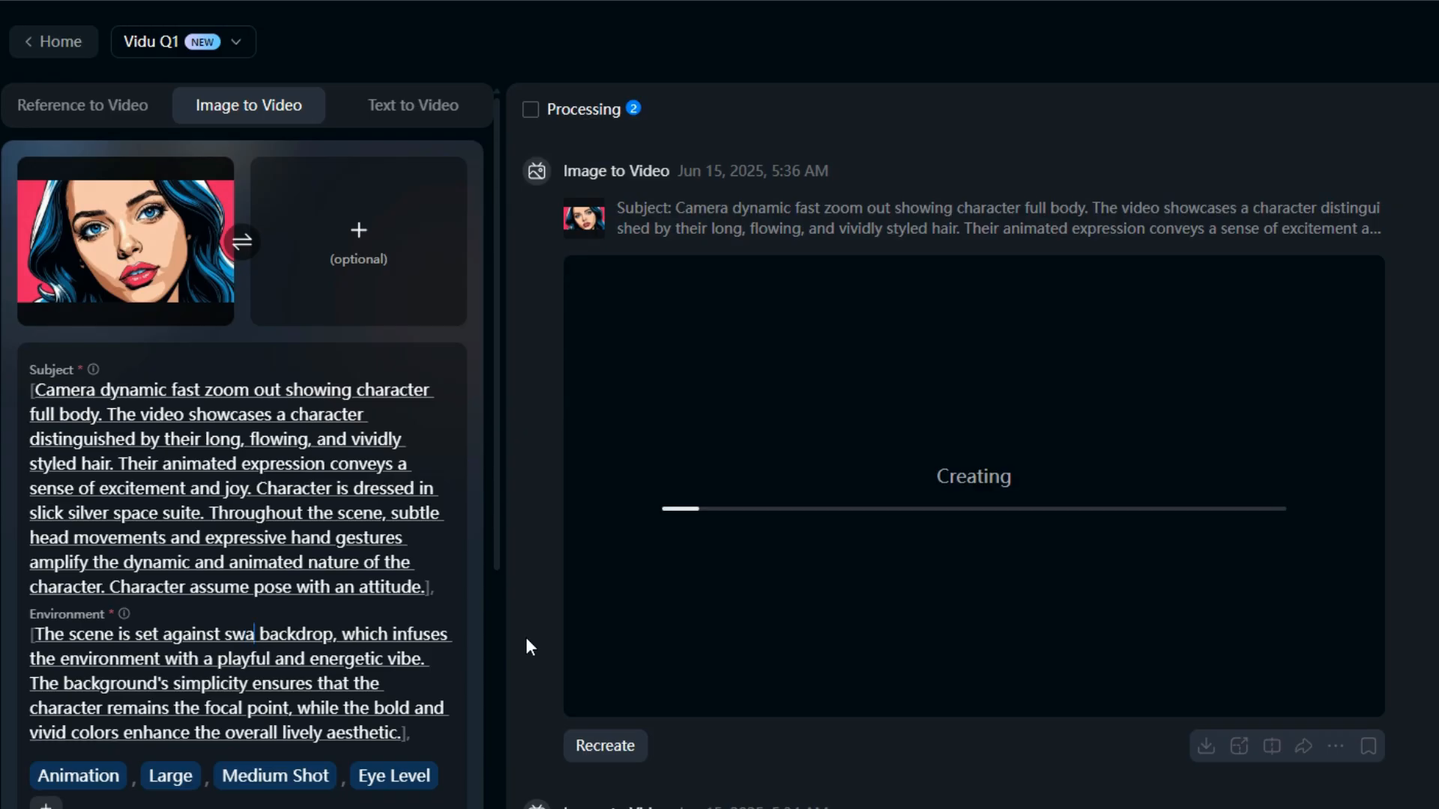
pyautogui.write('wampy')
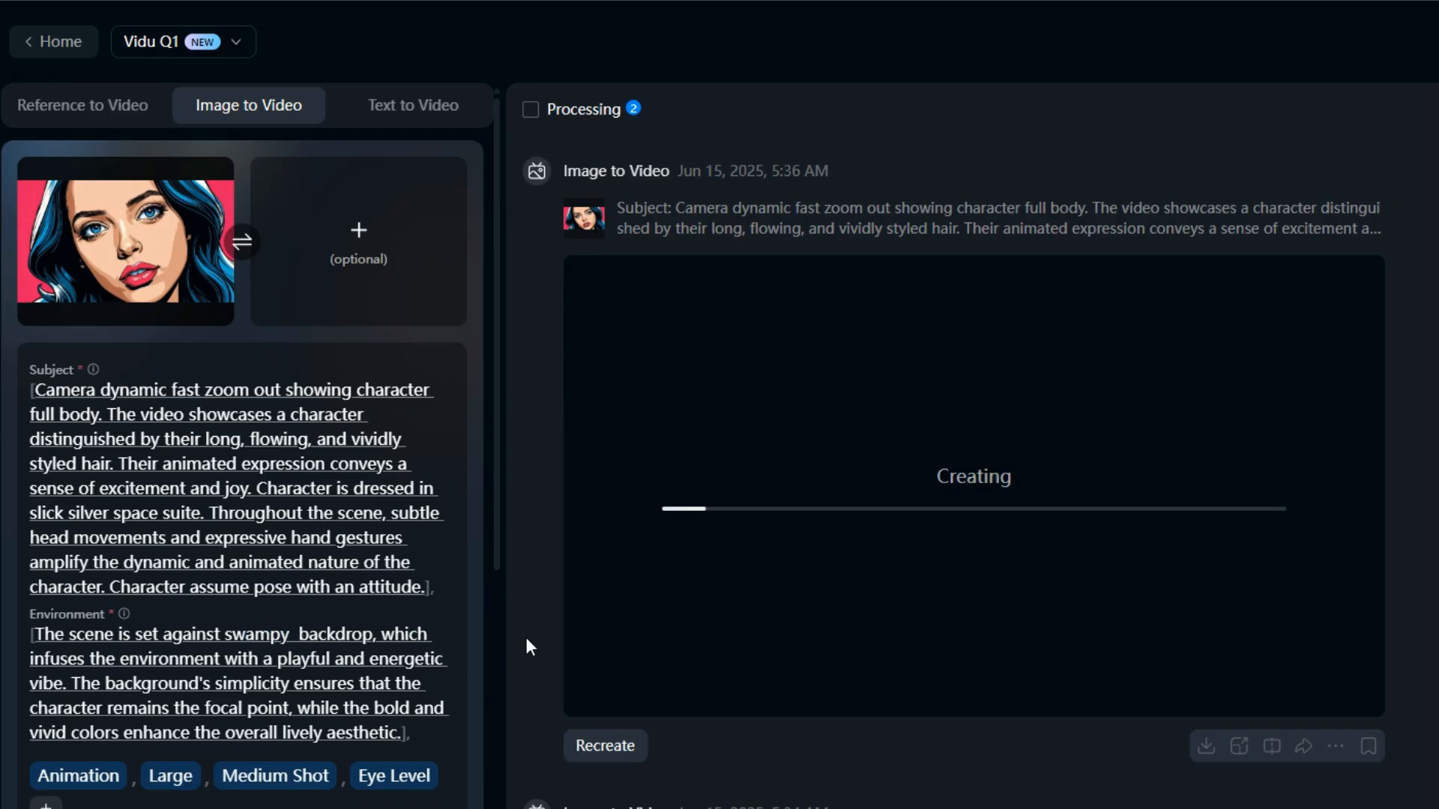
pyautogui.write(' forest')
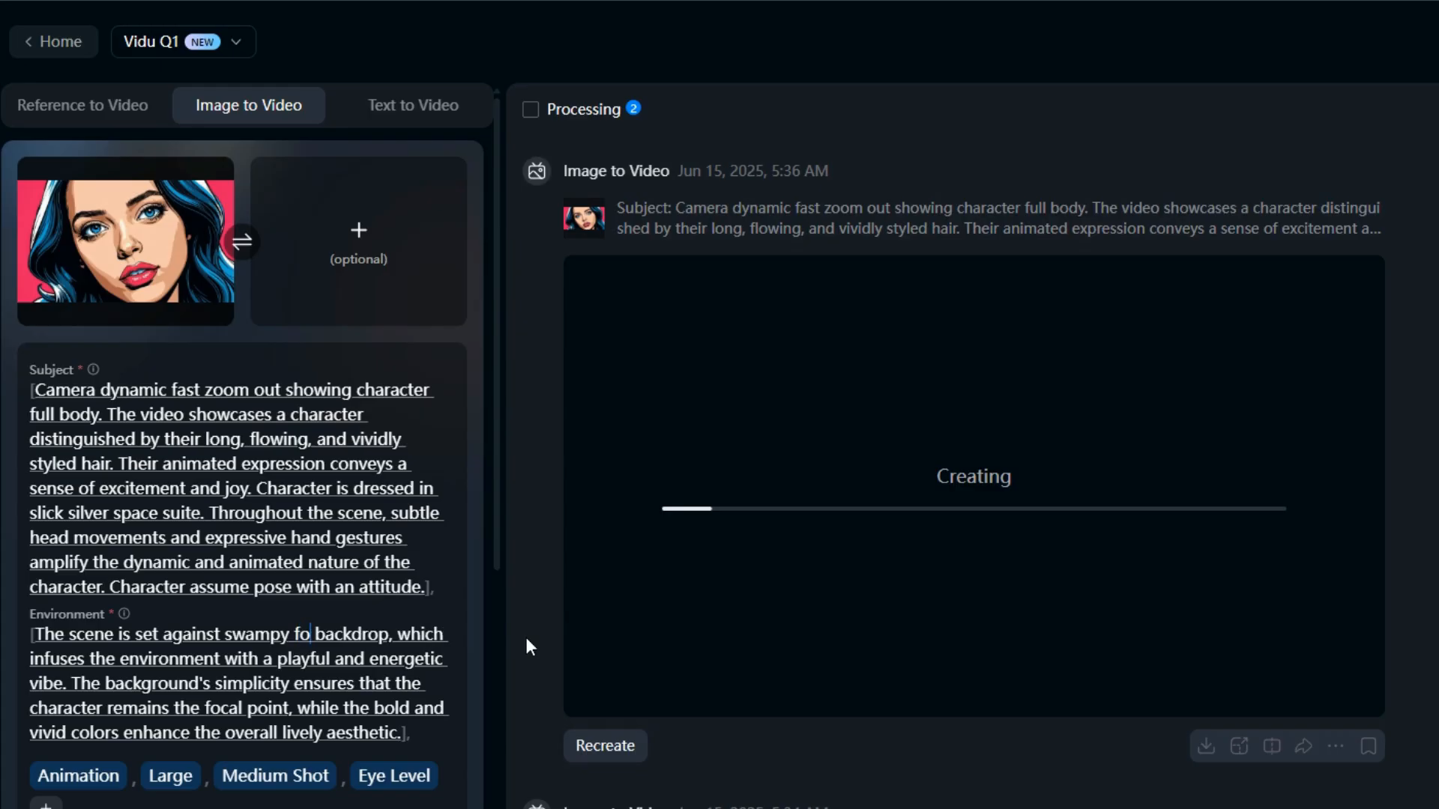
pyautogui.write(' with')
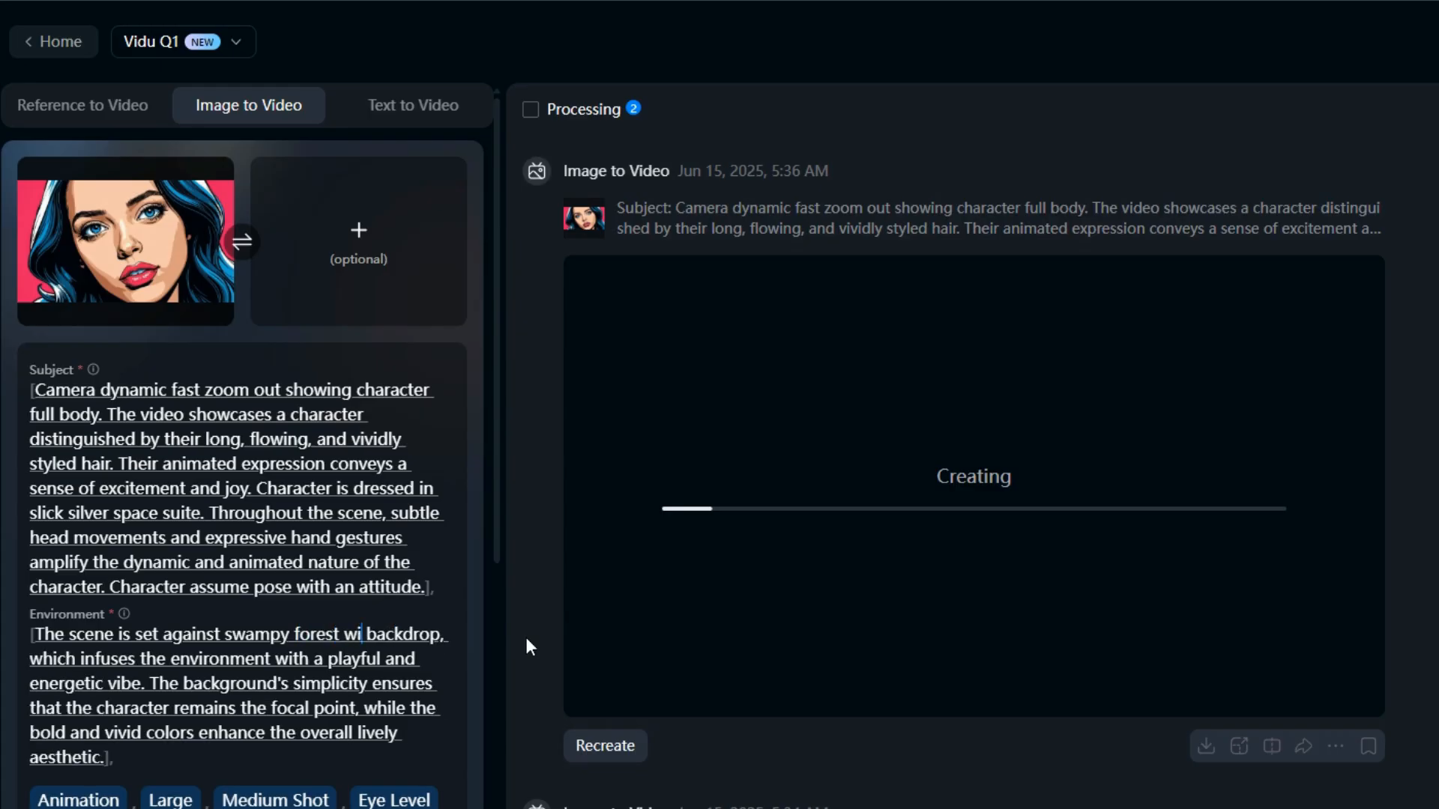
pyautogui.write(' lu')
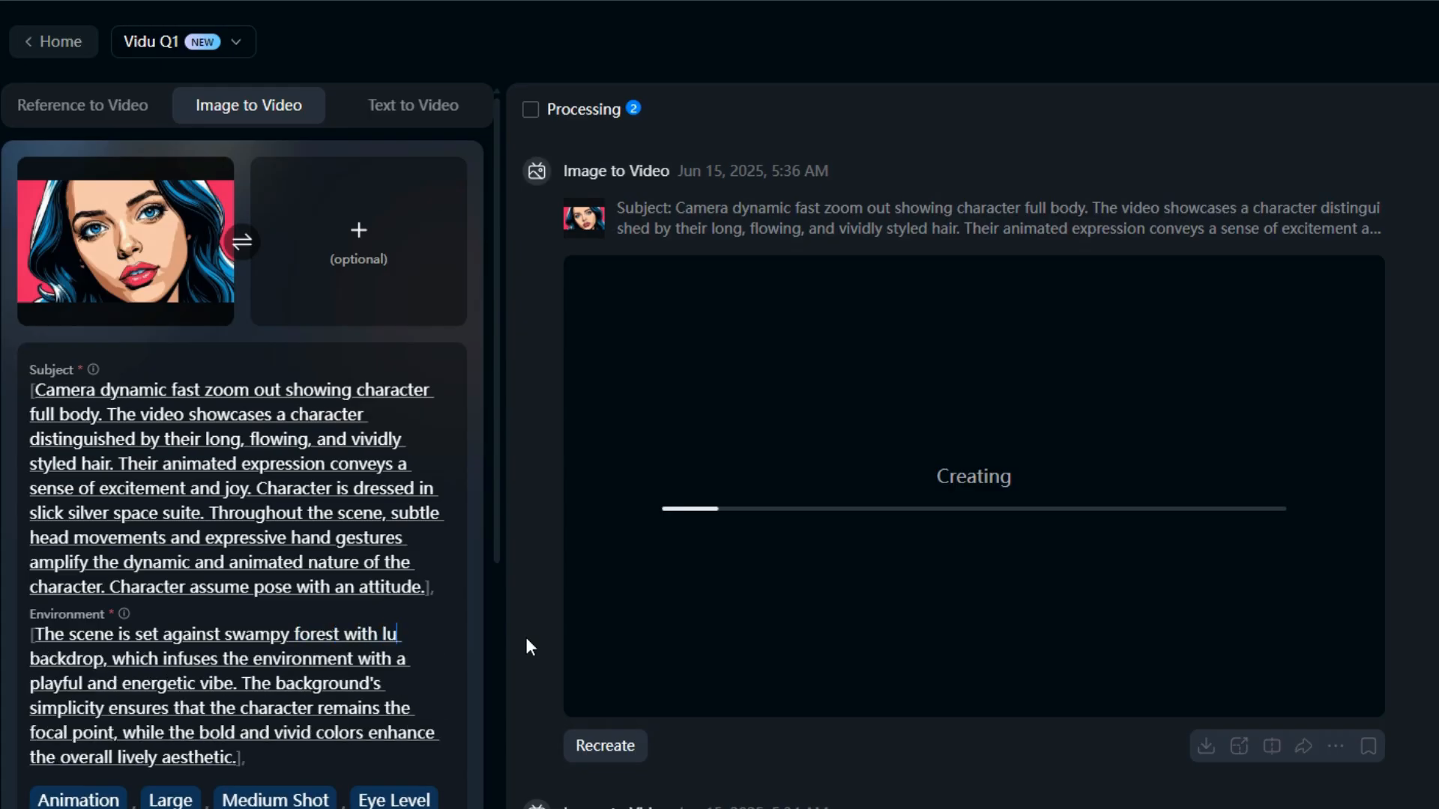
pyautogui.write('sh vege')
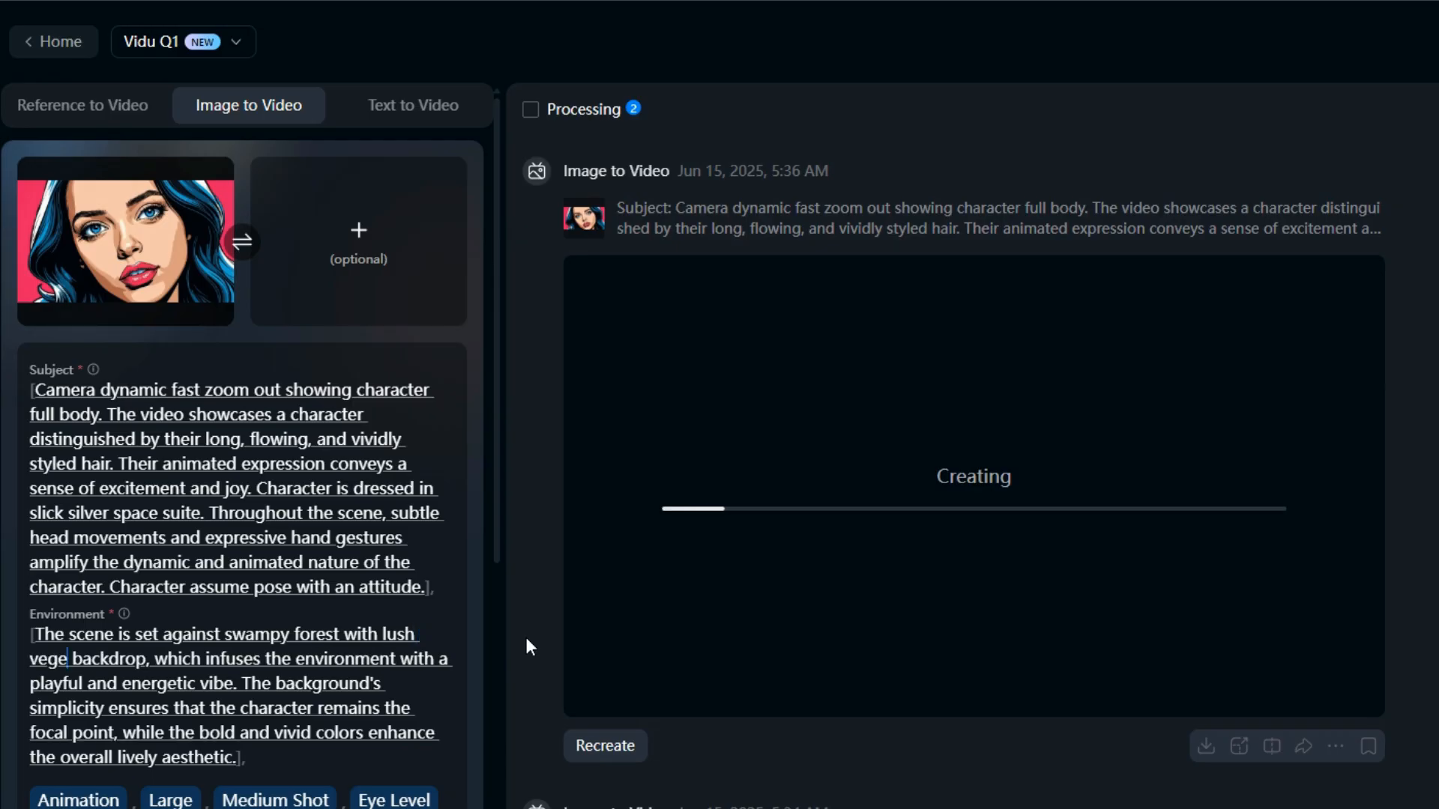
pyautogui.write('tation')
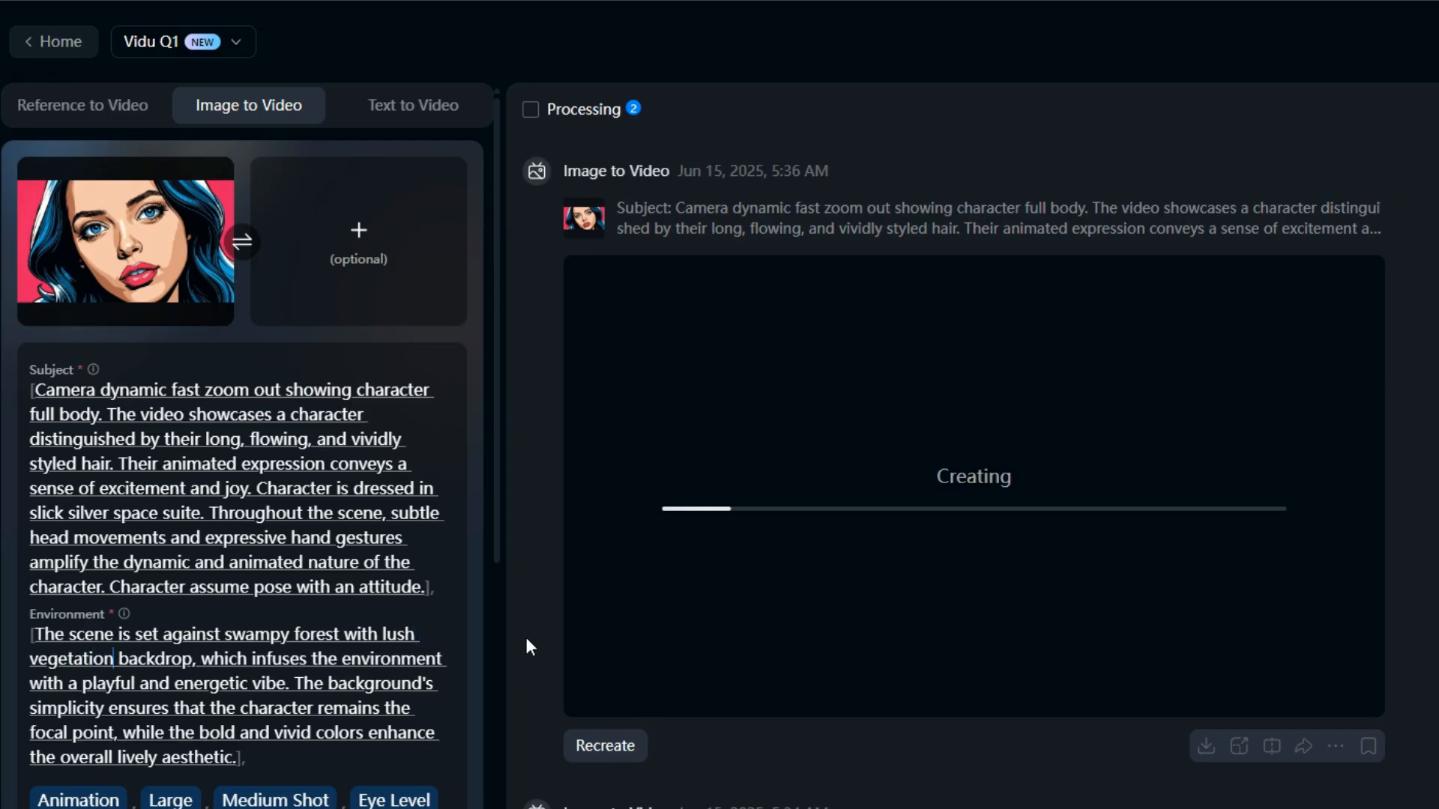
# Step: Extend the Environment setting after "lush vegetation" with ", neon flowers bloom in" before the word "backdrop"
pyautogui.write(', ')
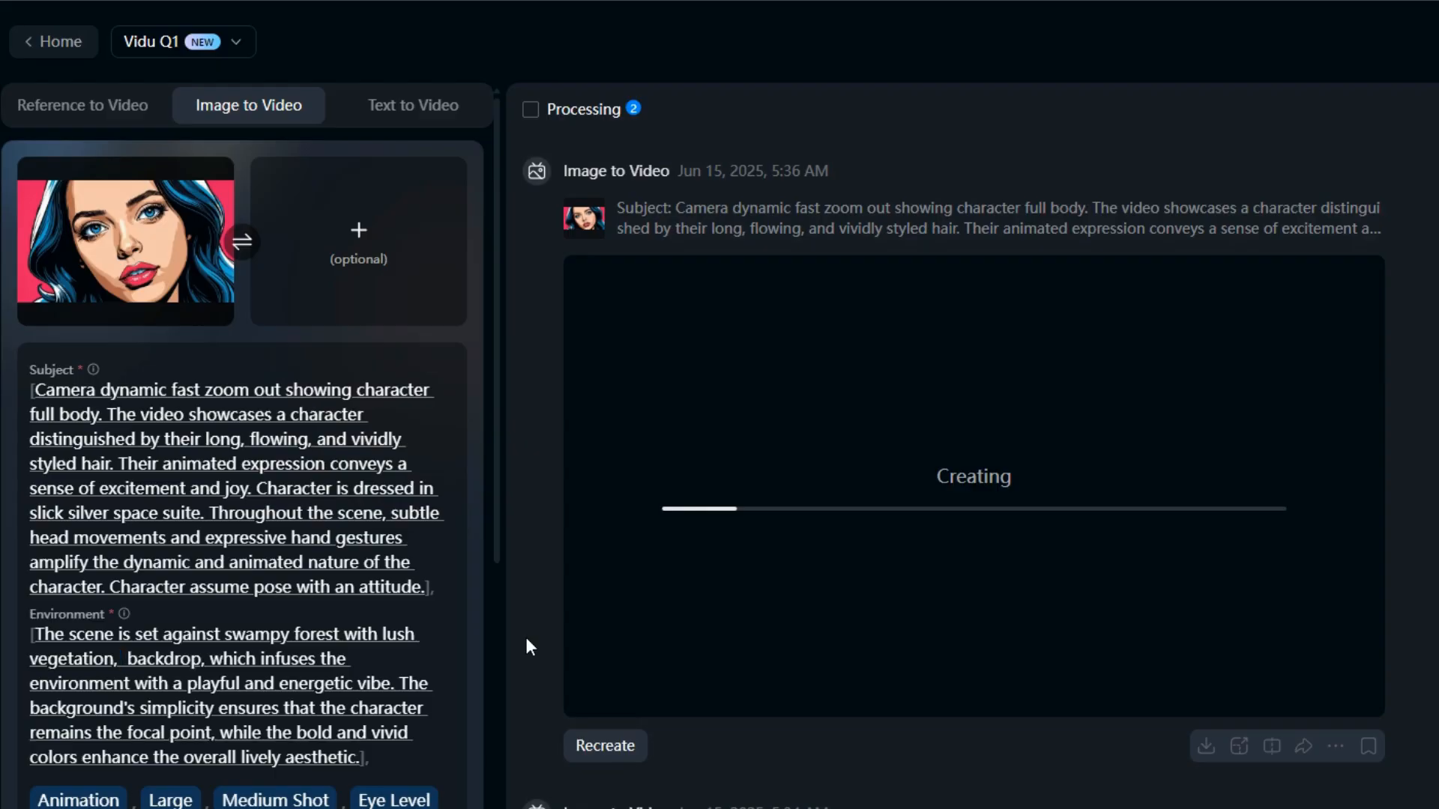
pyautogui.write('neon f')
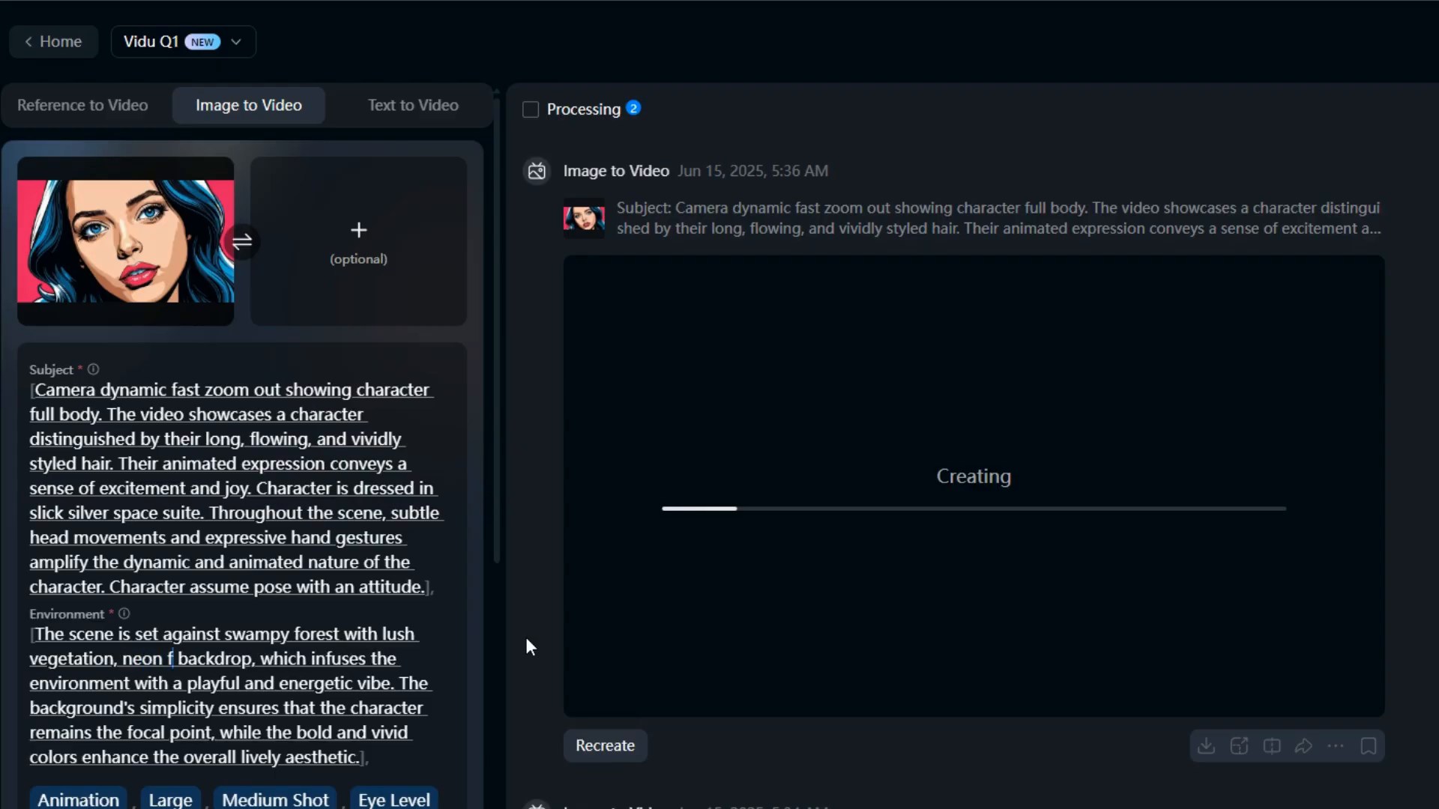
pyautogui.write('lowers ')
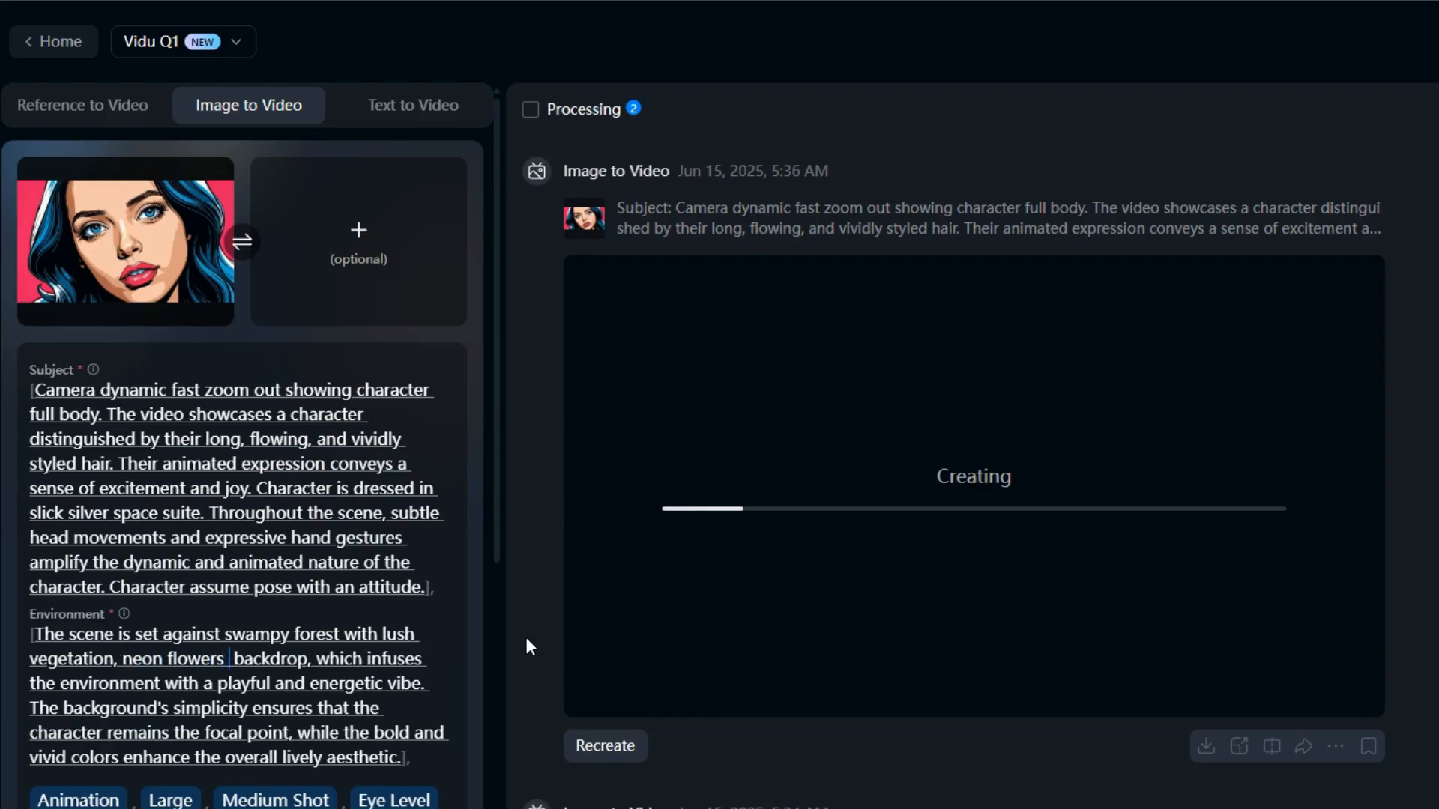
pyautogui.write('vloom')
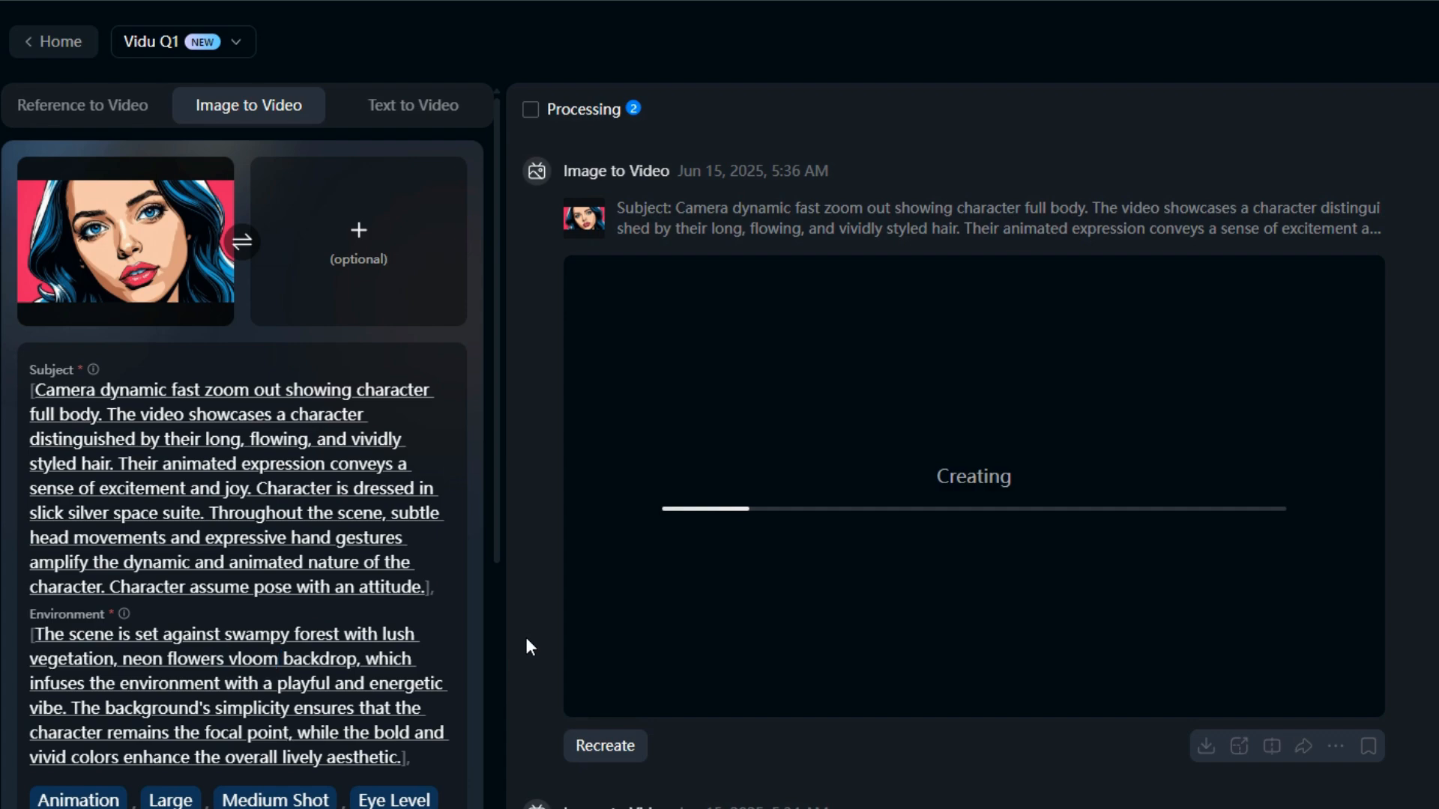
pyautogui.hotkey('ctrl', 'shift', 'Left')
pyautogui.press('BackSpace')
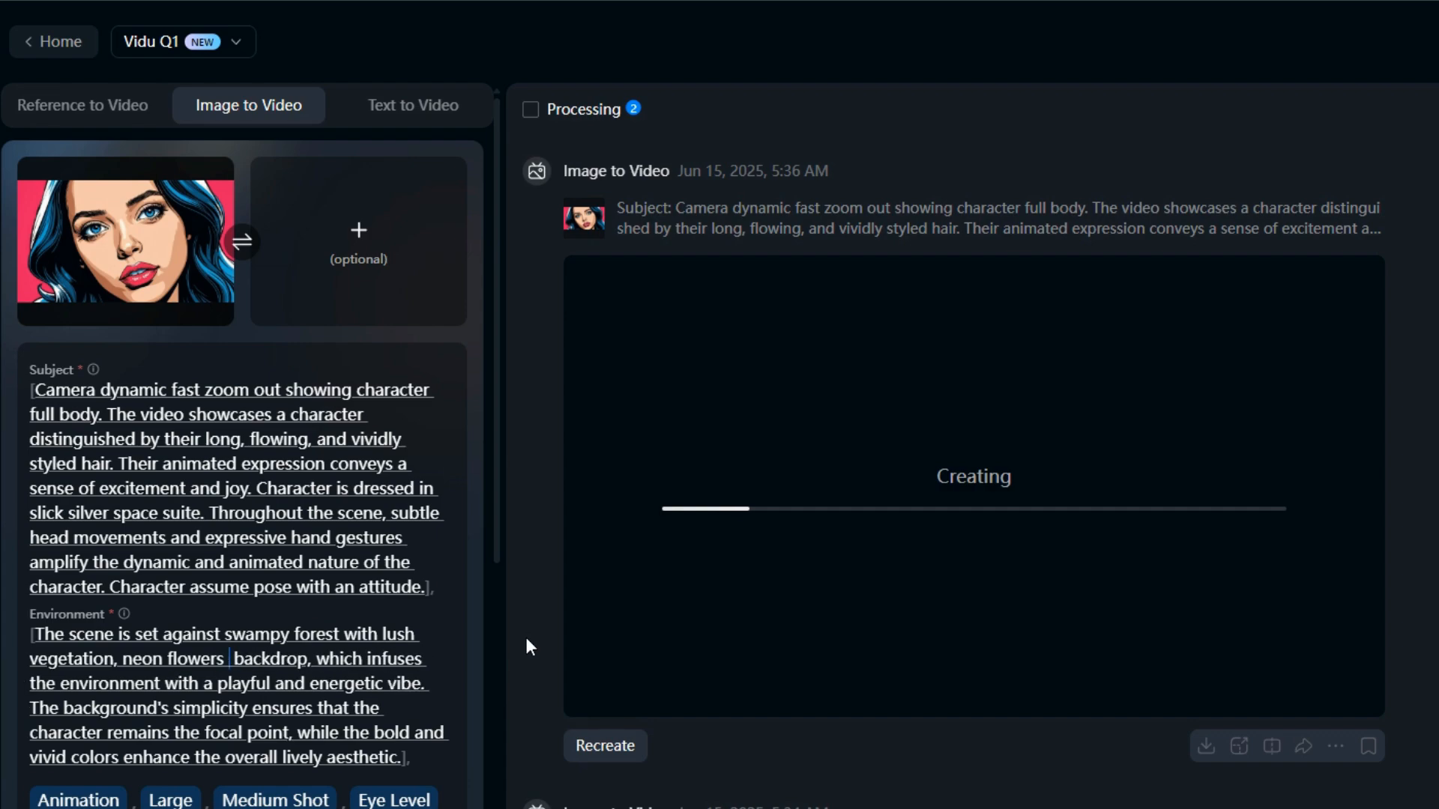
pyautogui.write('bloo')
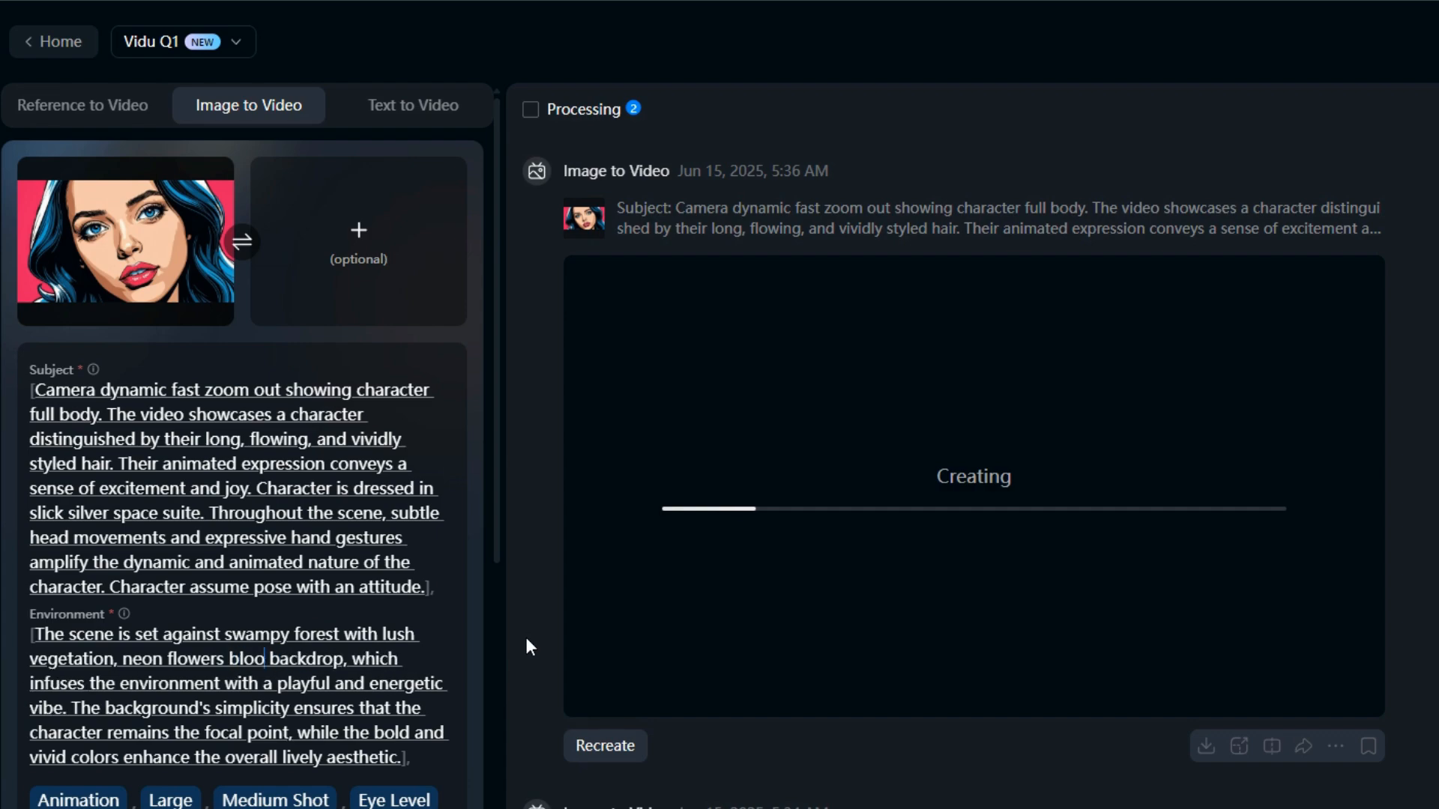
pyautogui.write('m')
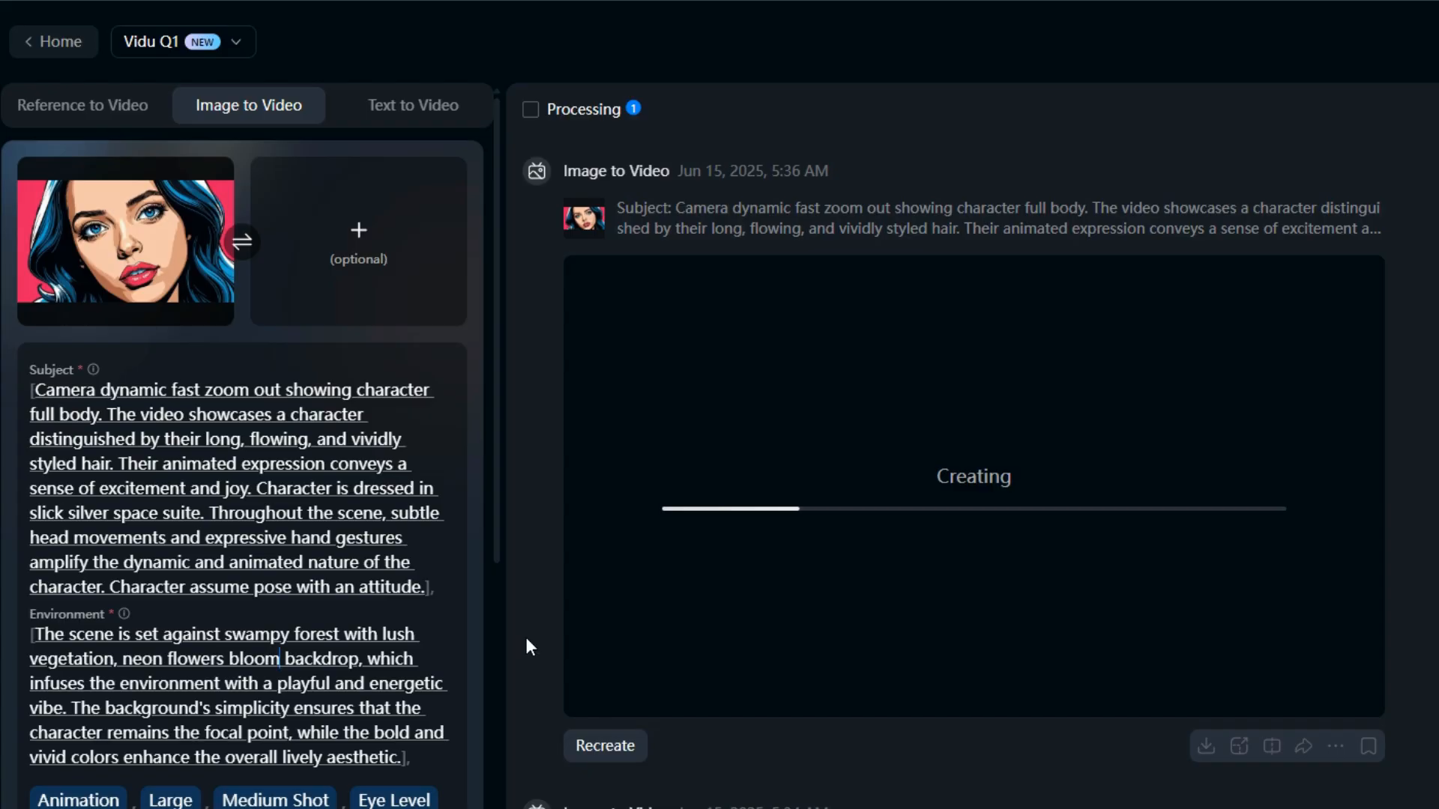
pyautogui.write('in')
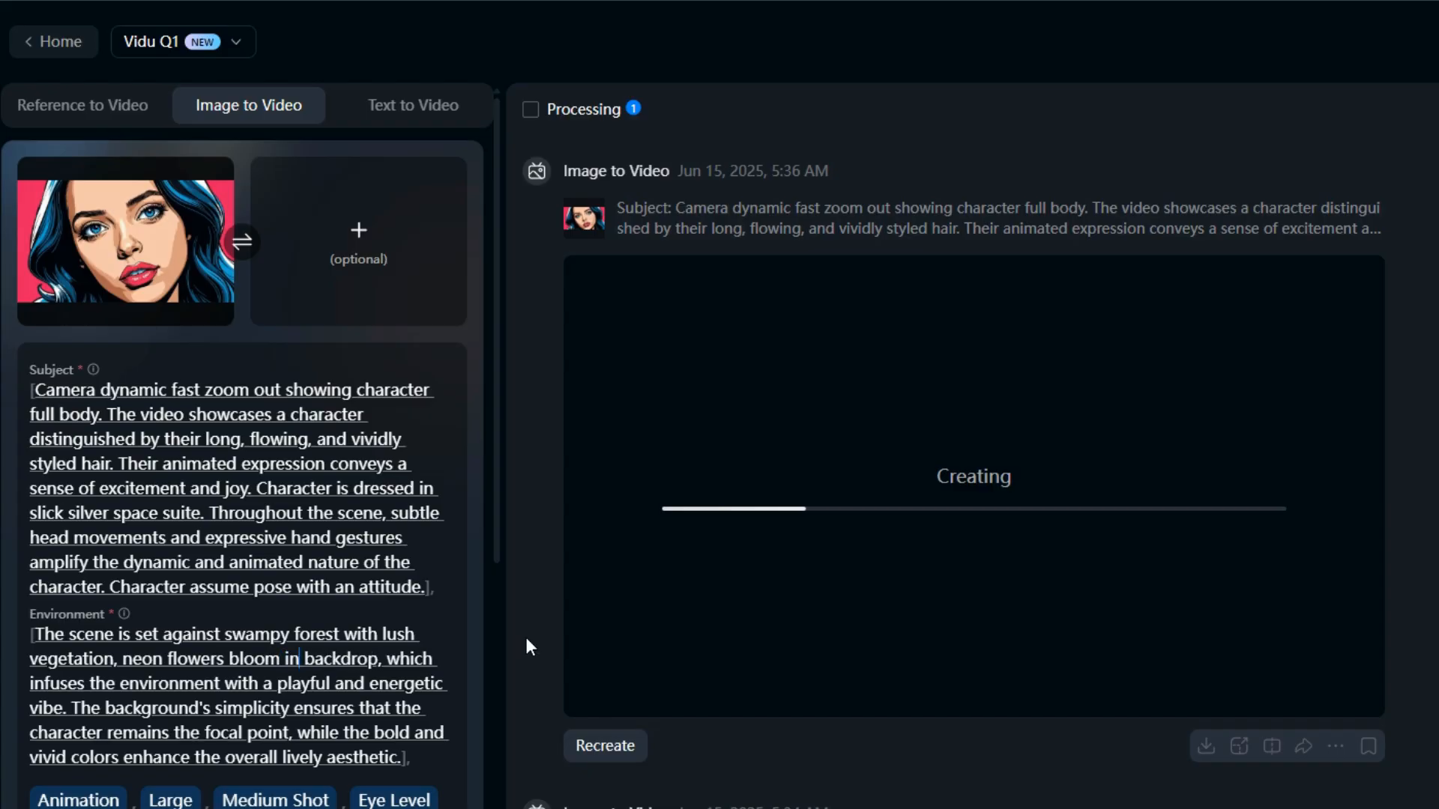
# Step: Start a new closing sentence in the Subject prompt reading "Dynamic firefly flying around character, leaving"
pyautogui.press('Up')
pyautogui.press('Home')
pyautogui.click(424, 592)
pyautogui.write('Dynamis')
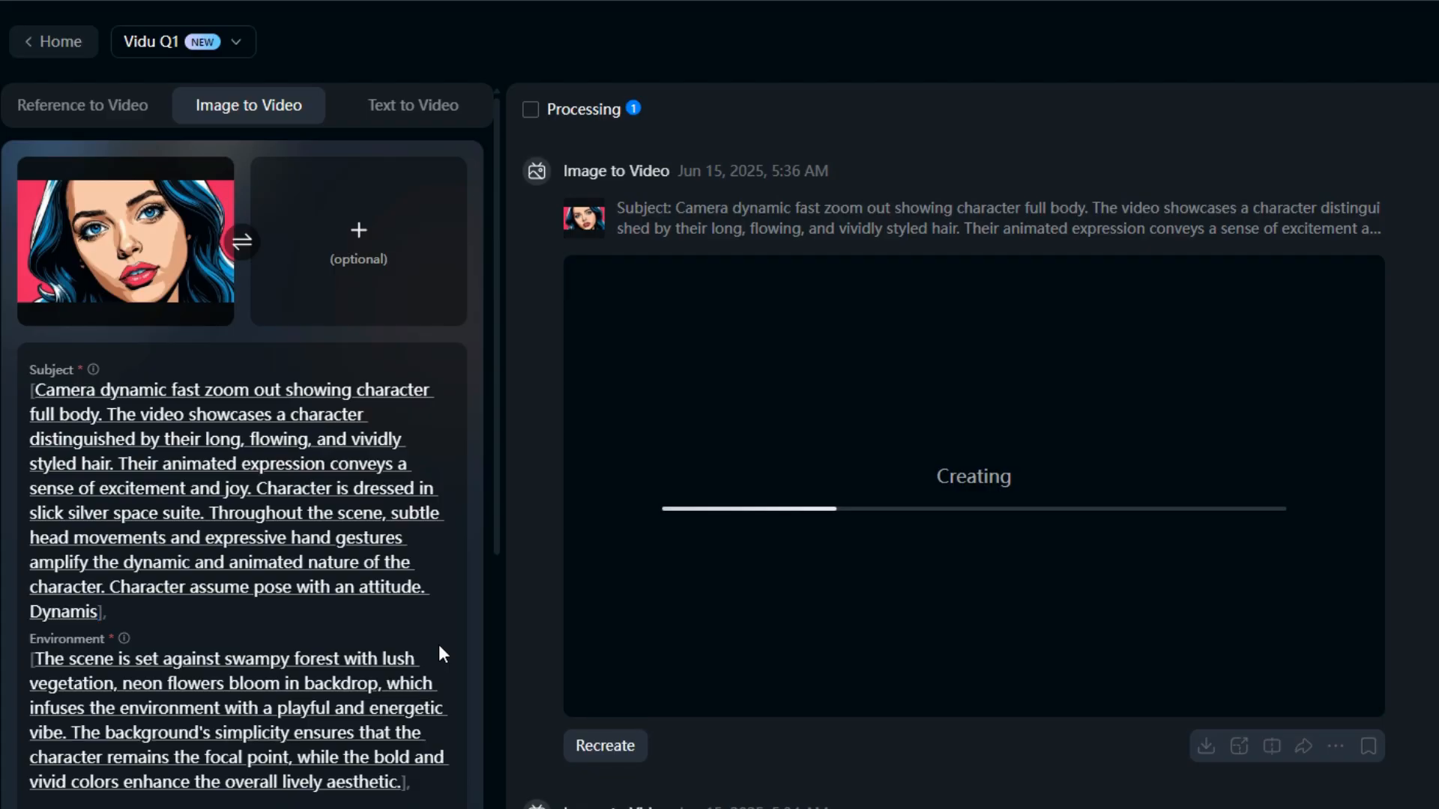
pyautogui.press('BackSpace')
pyautogui.write('c firefly fly')
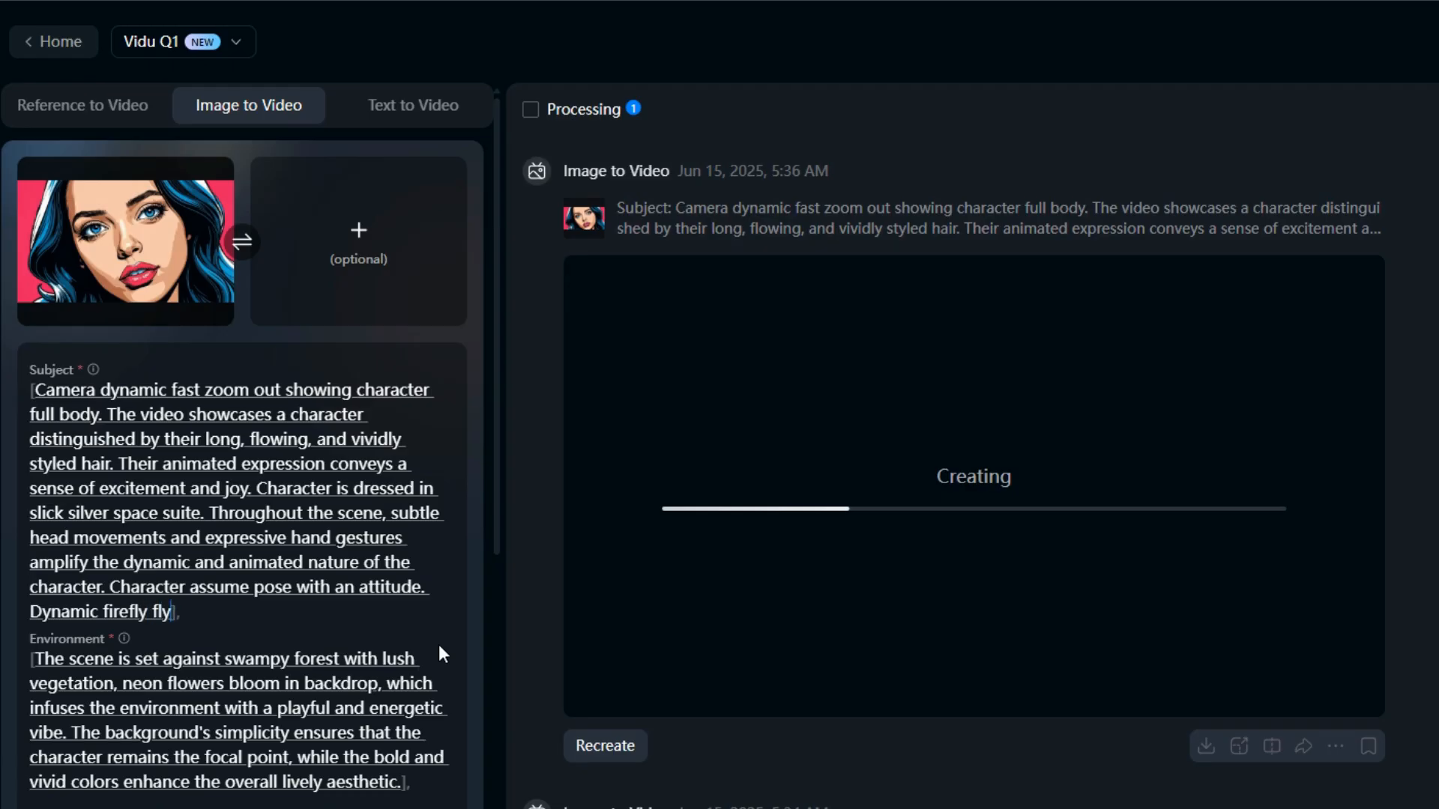
pyautogui.write('ing around ch')
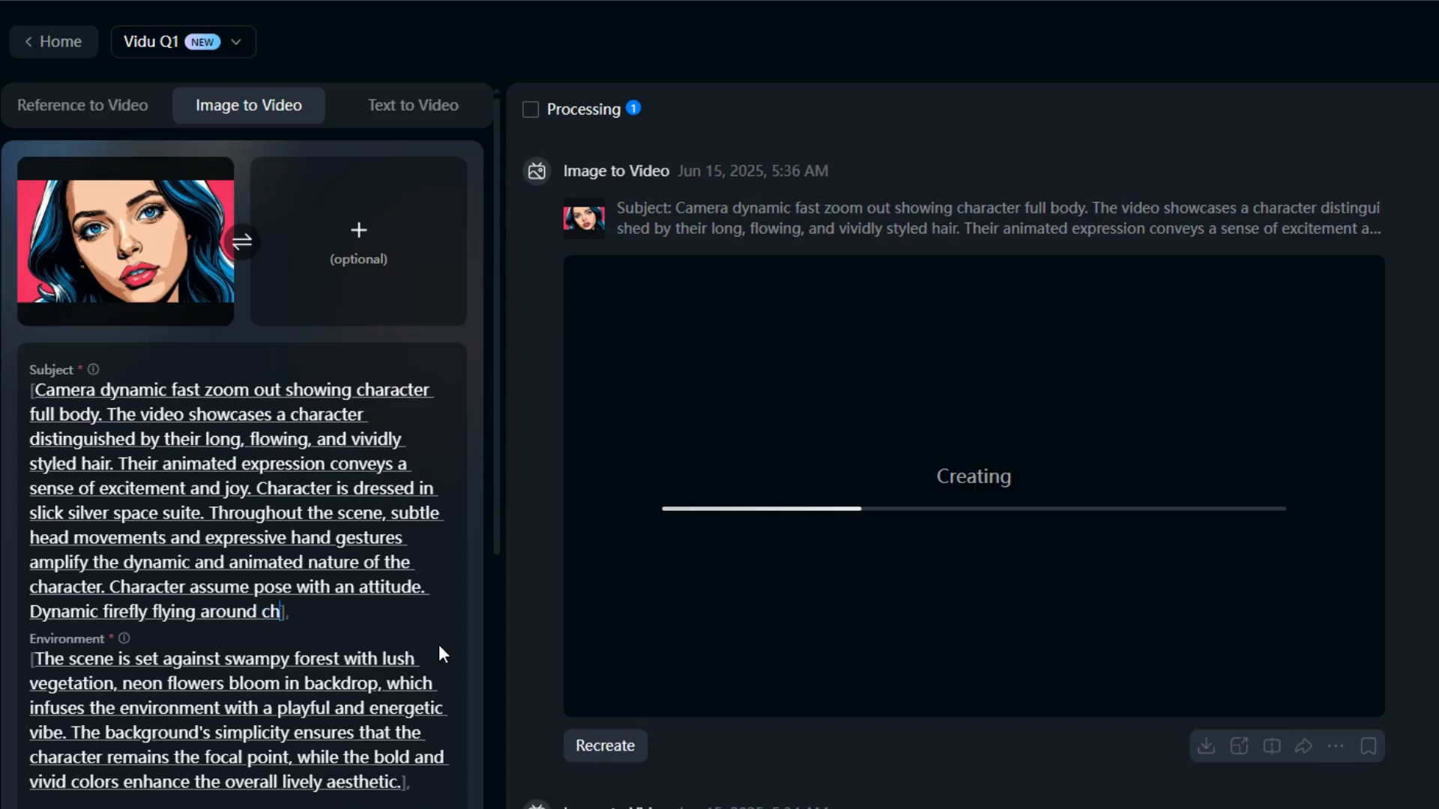
pyautogui.write('aracter, le')
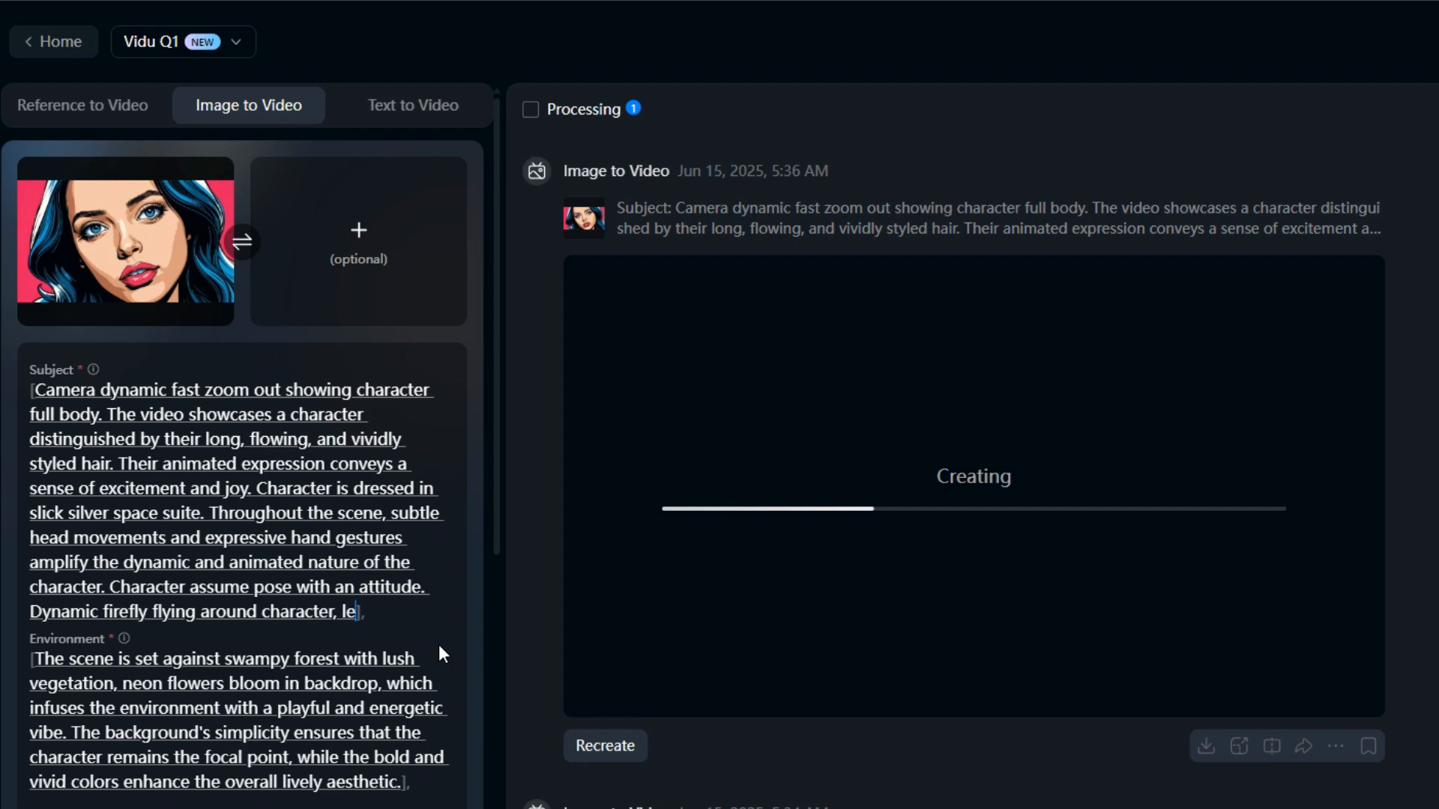
pyautogui.write('aving')
# Step: Complete the Subject's firefly sentence with "purple trail as fairy dust." and generate another video
pyautogui.write('purple')
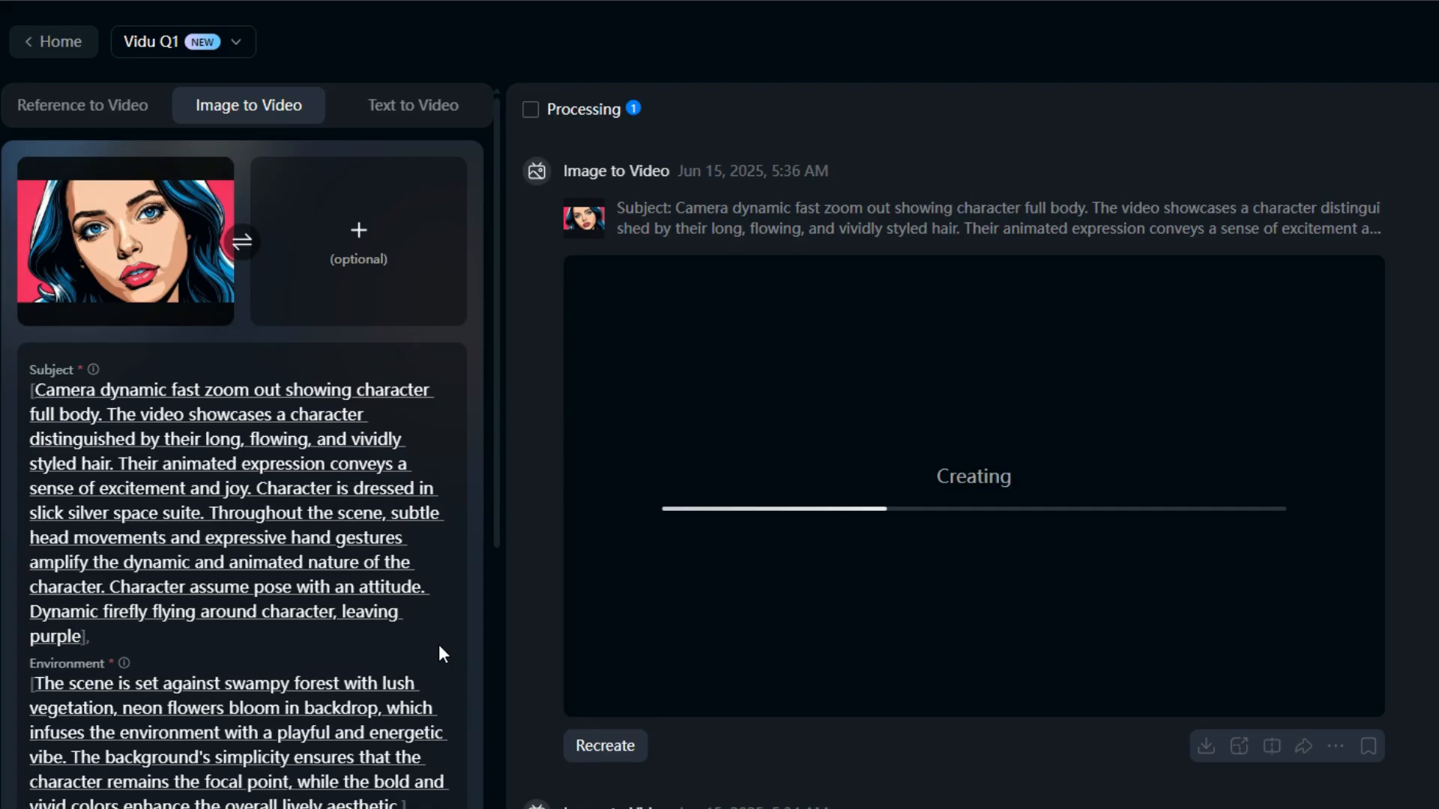
pyautogui.write(' trail as faairy d')
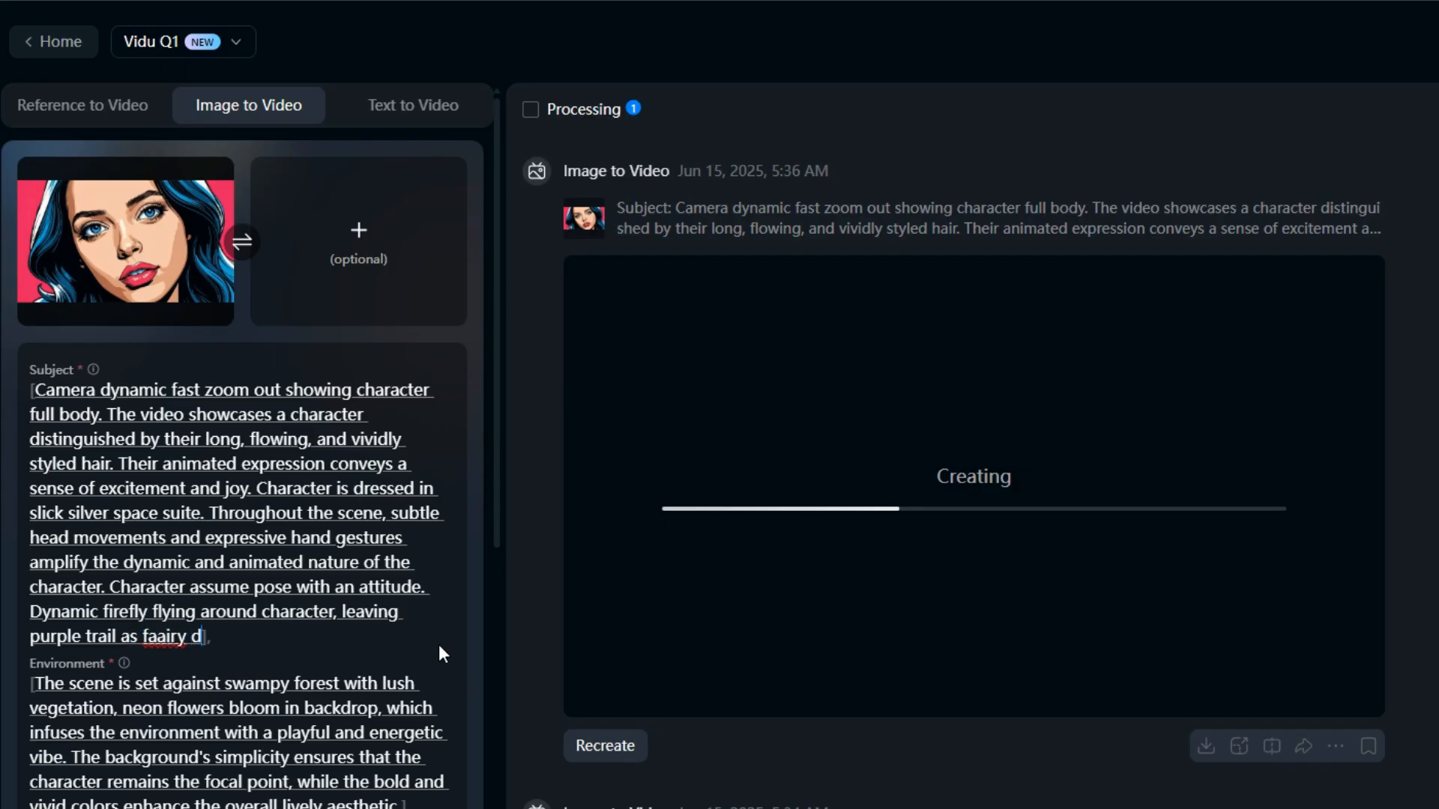
pyautogui.write('ust')
pyautogui.press('Left')
pyautogui.press('Left')
pyautogui.press('Left')
pyautogui.press('Left')
pyautogui.press('Left')
pyautogui.press('Left')
pyautogui.press('Left')
pyautogui.press('Left')
pyautogui.press('BackSpace')
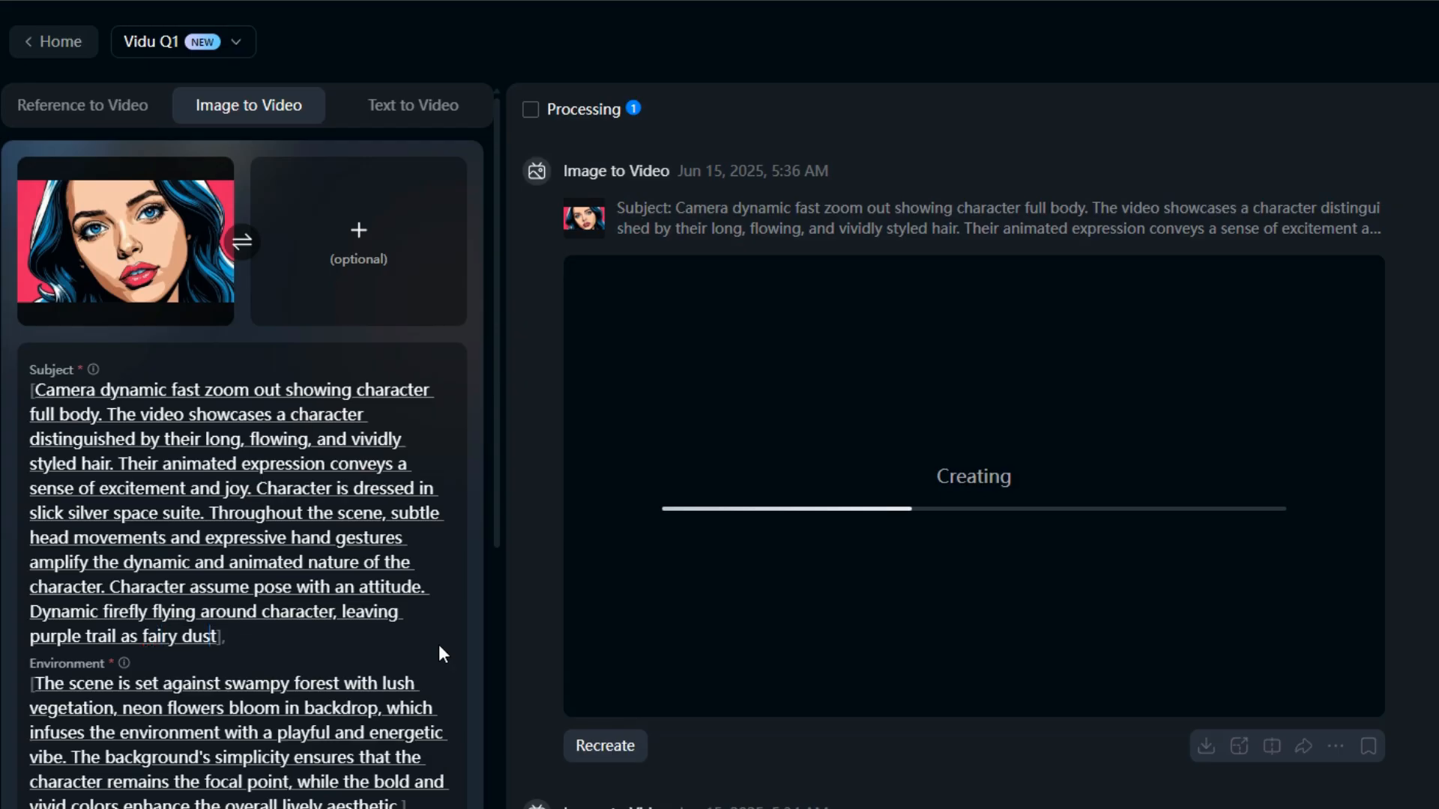
pyautogui.write('.')
pyautogui.scroll(-2, 438, 618)
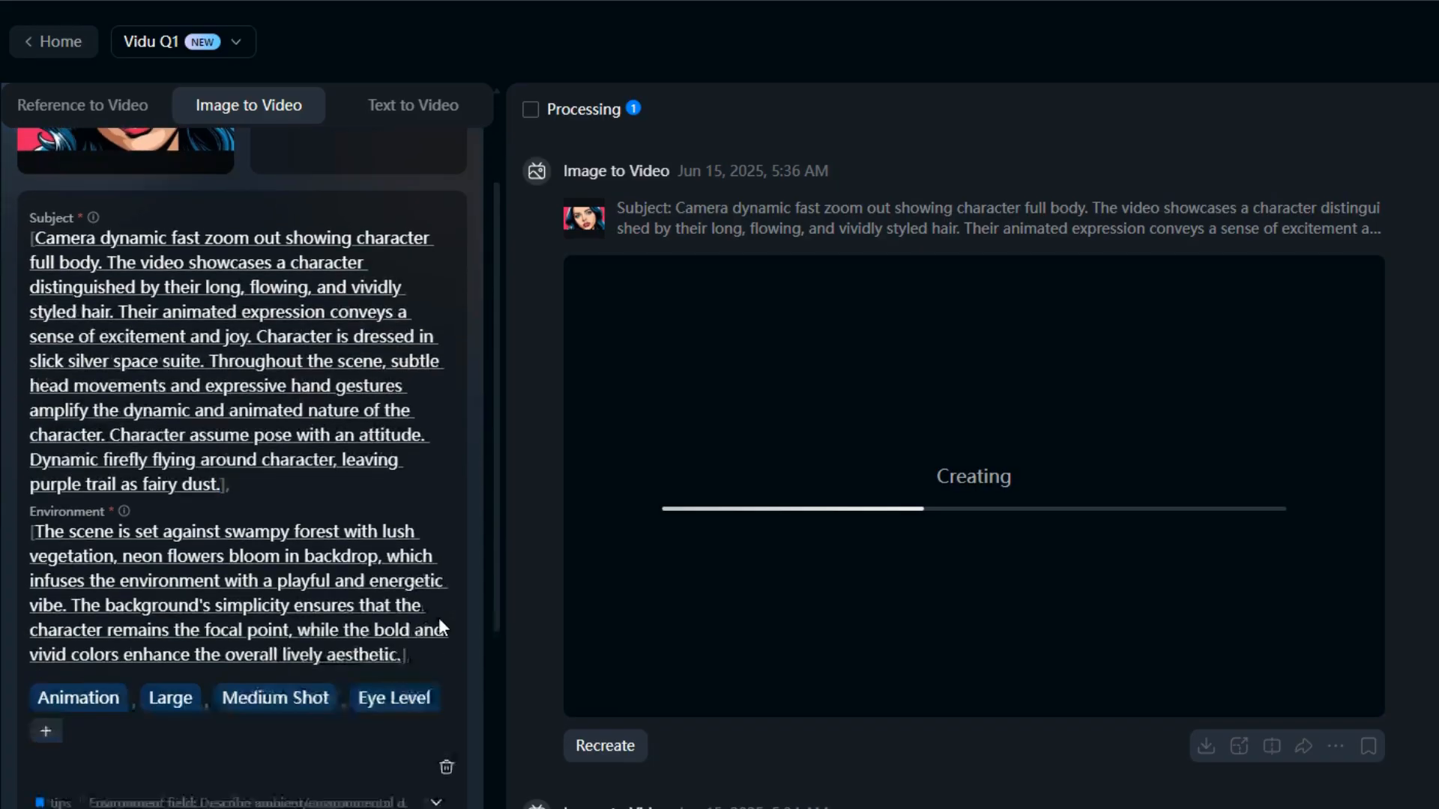
pyautogui.scroll(2, 438, 617)
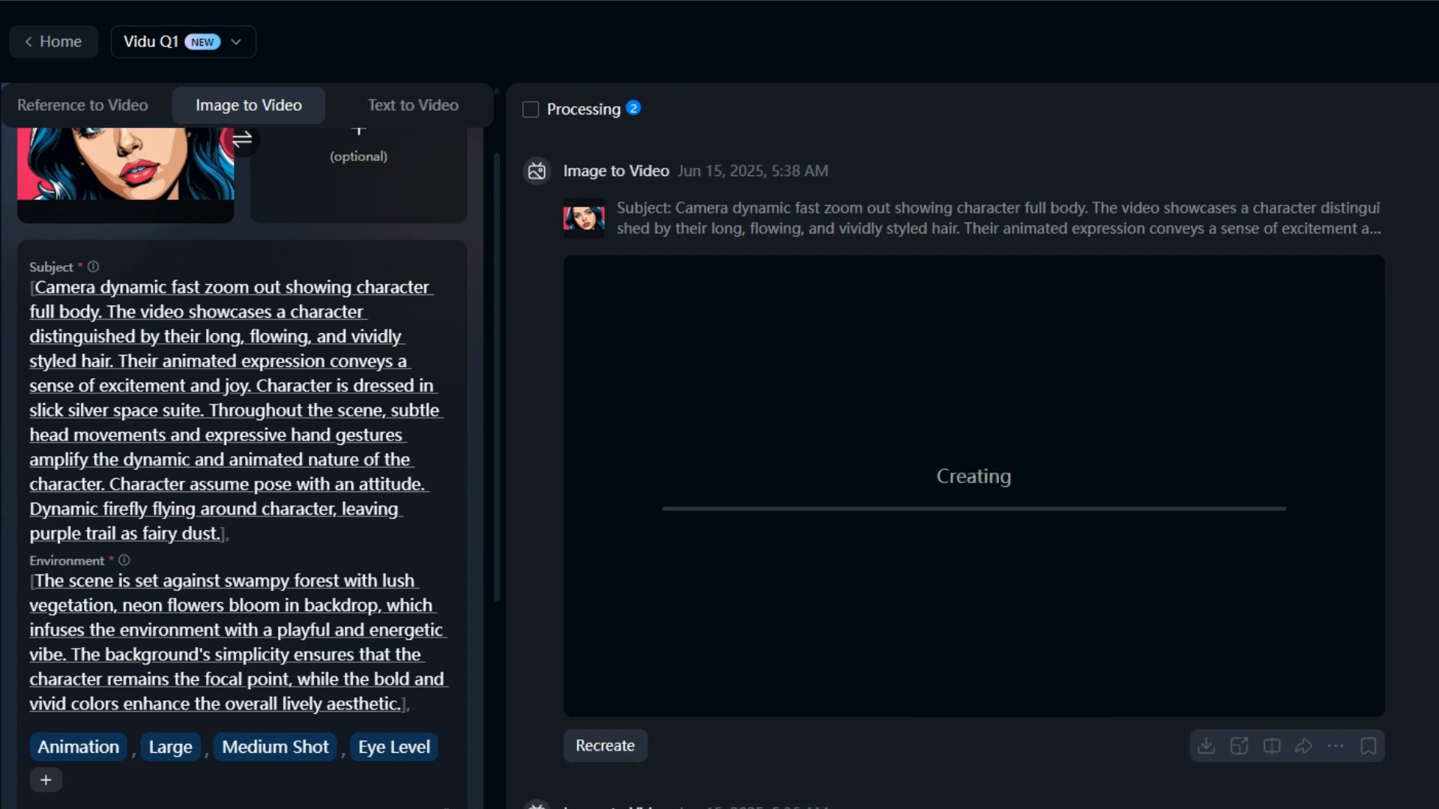
# Step: Export the zoomed-out frame of the silver-suited woman on the plain red background as woman_02
pyautogui.scroll(-5, 887, 776)
pyautogui.scroll(-10, 1238, 491)
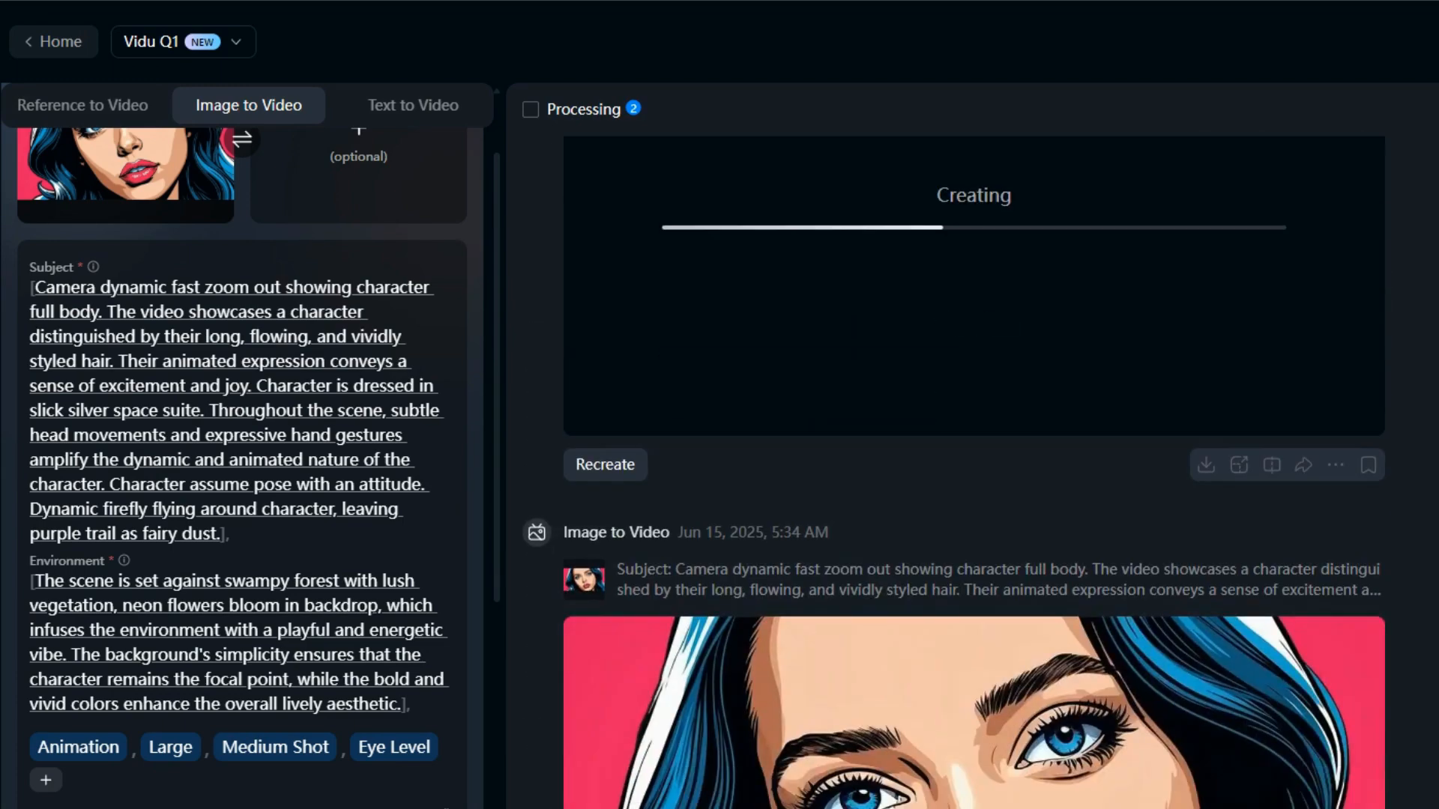
pyautogui.scroll(3, 1238, 492)
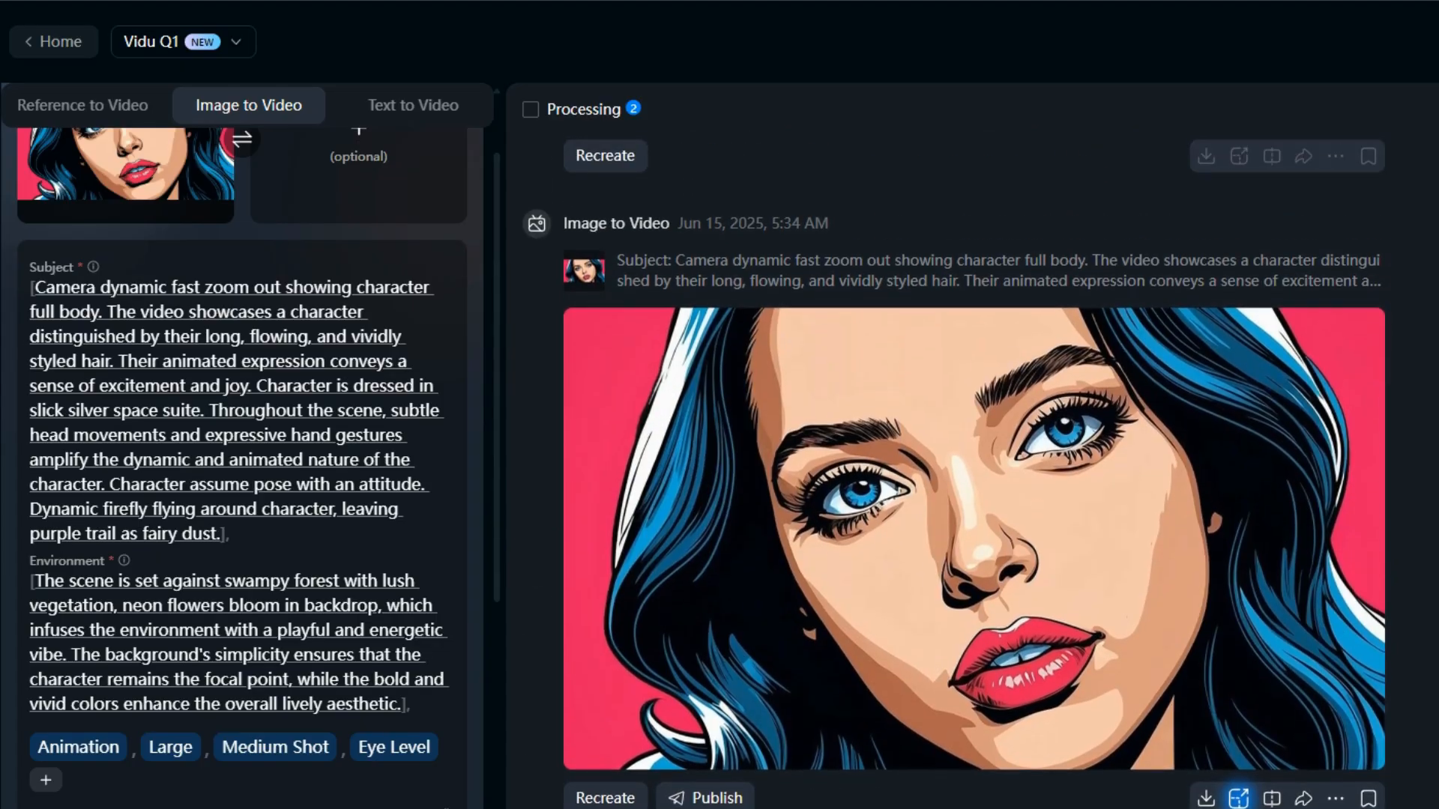
pyautogui.moveTo(1089, 652)
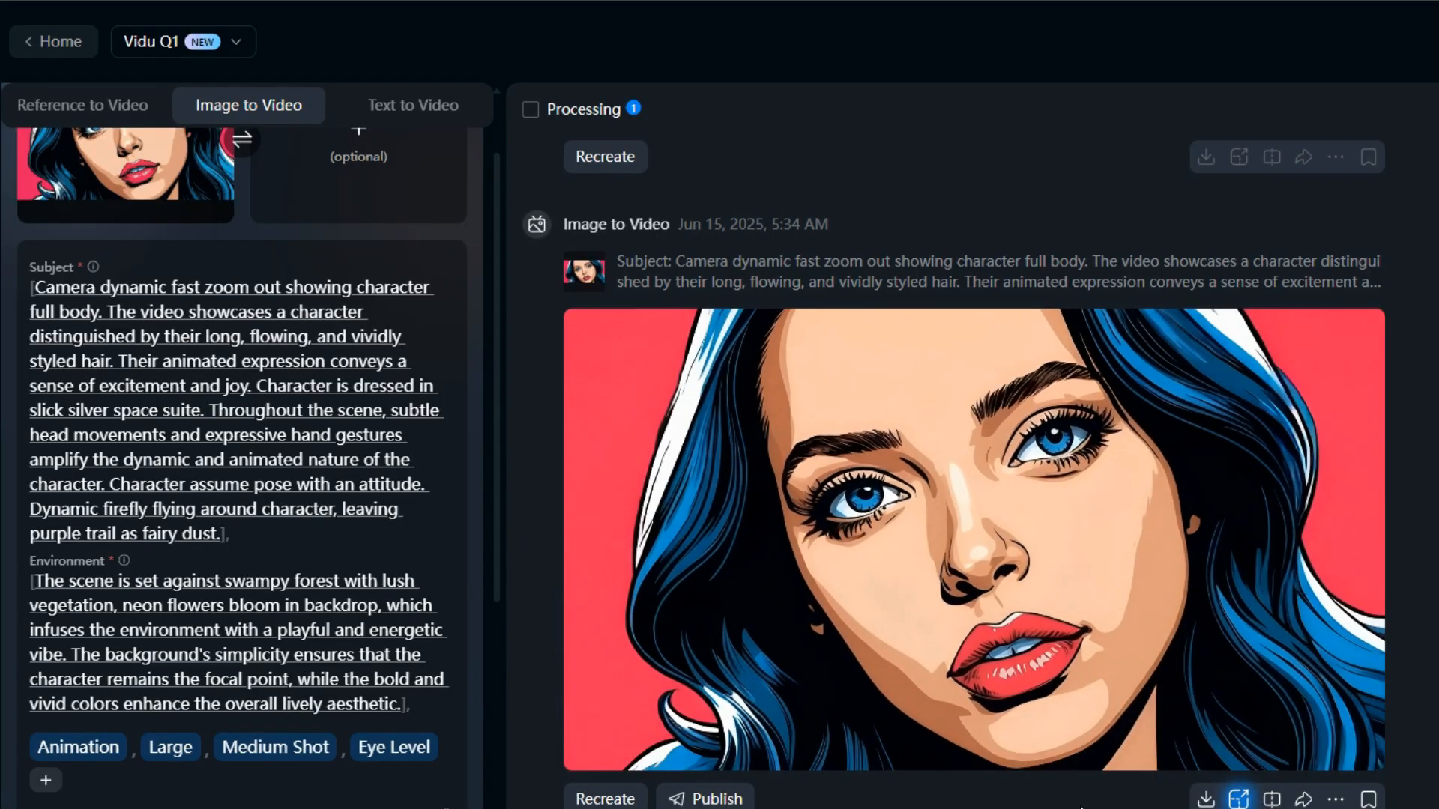
pyautogui.click(1272, 801)
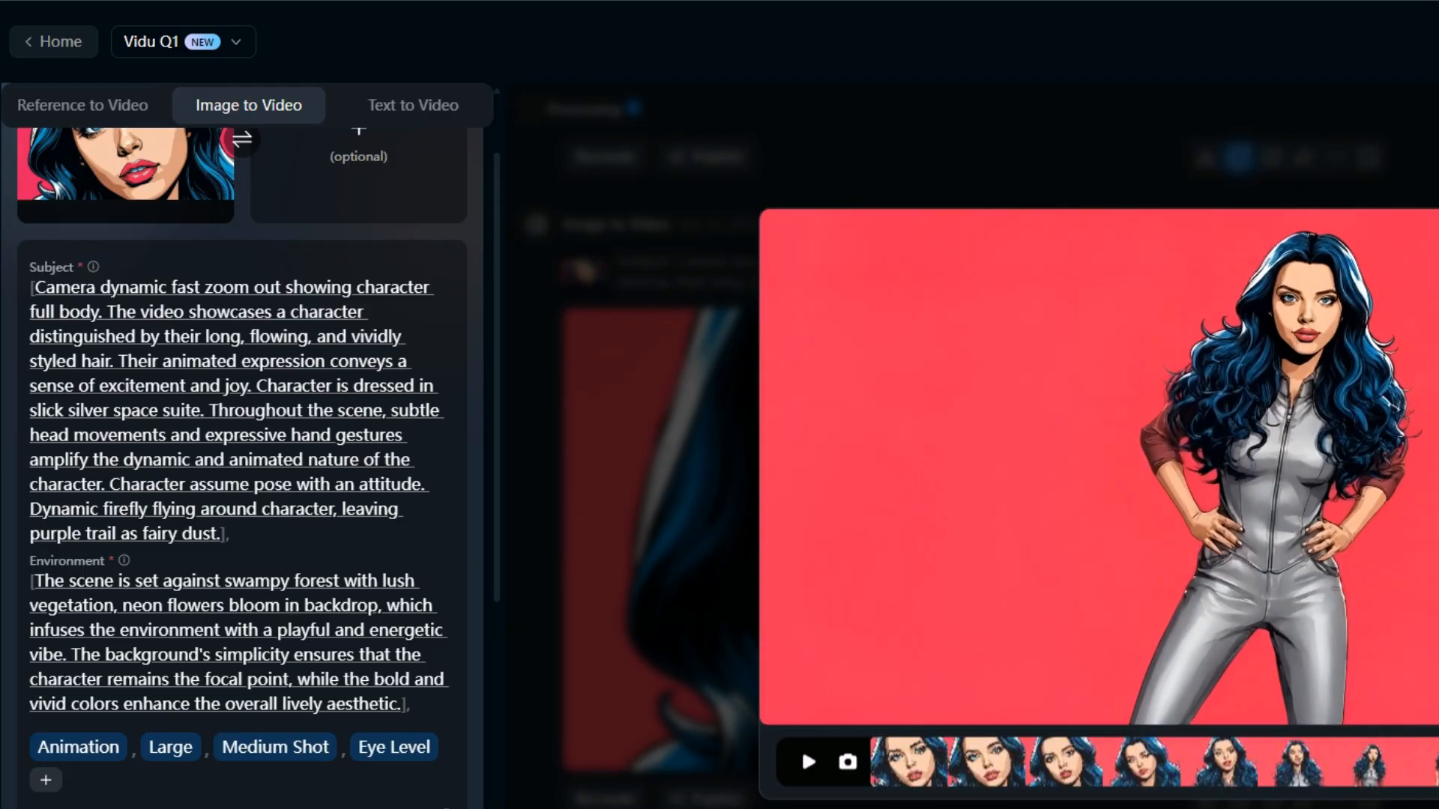
pyautogui.click(847, 772)
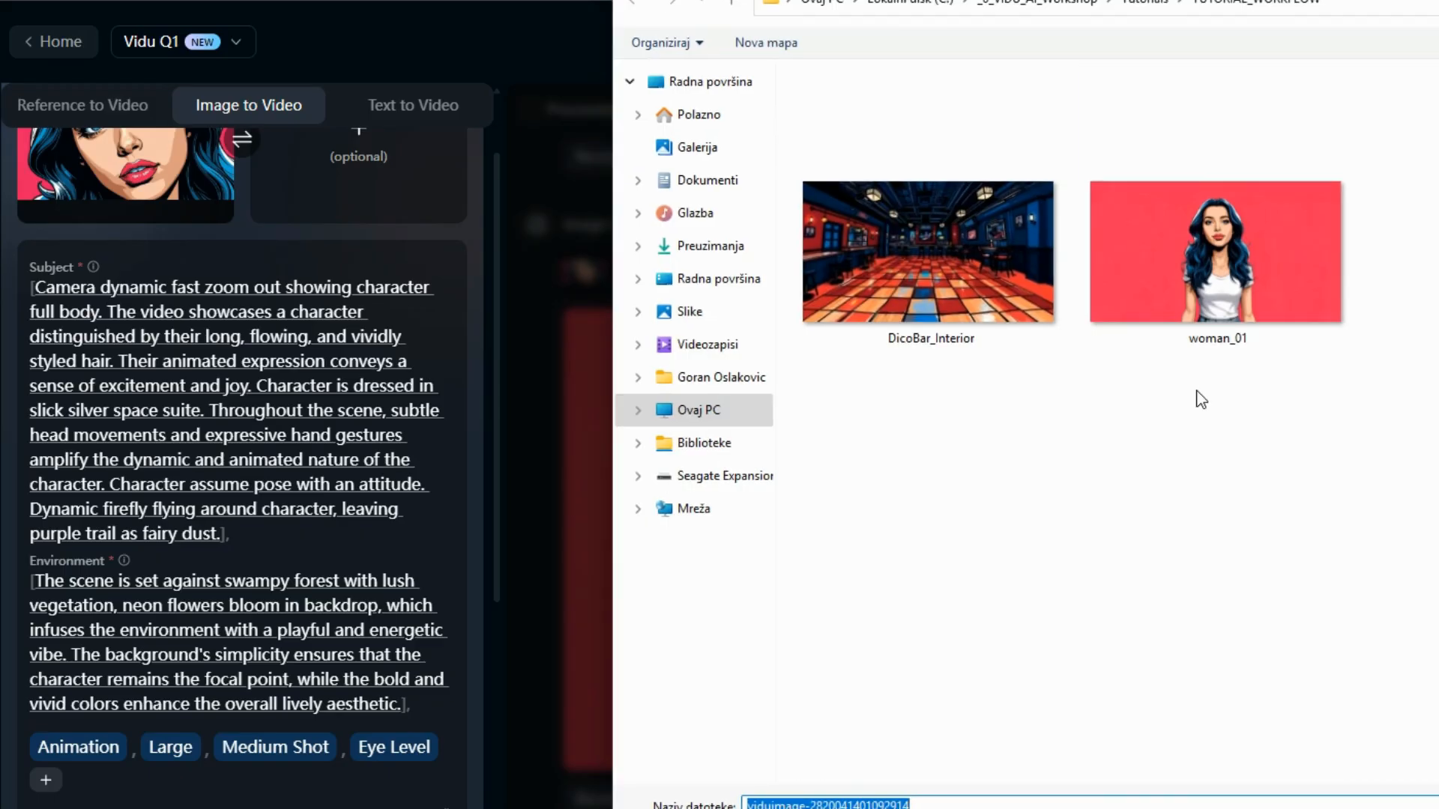
pyautogui.click(1215, 255)
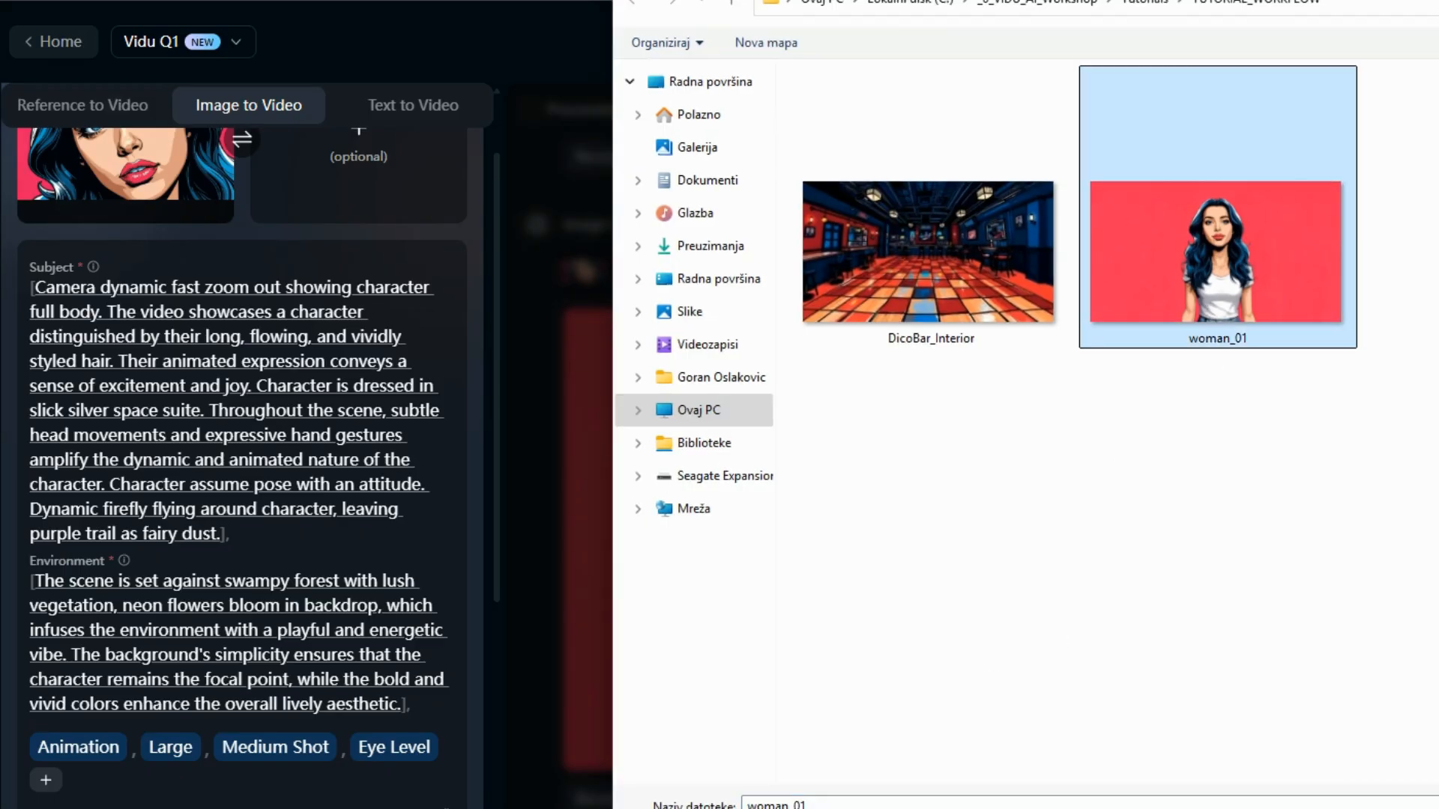
pyautogui.click(838, 806)
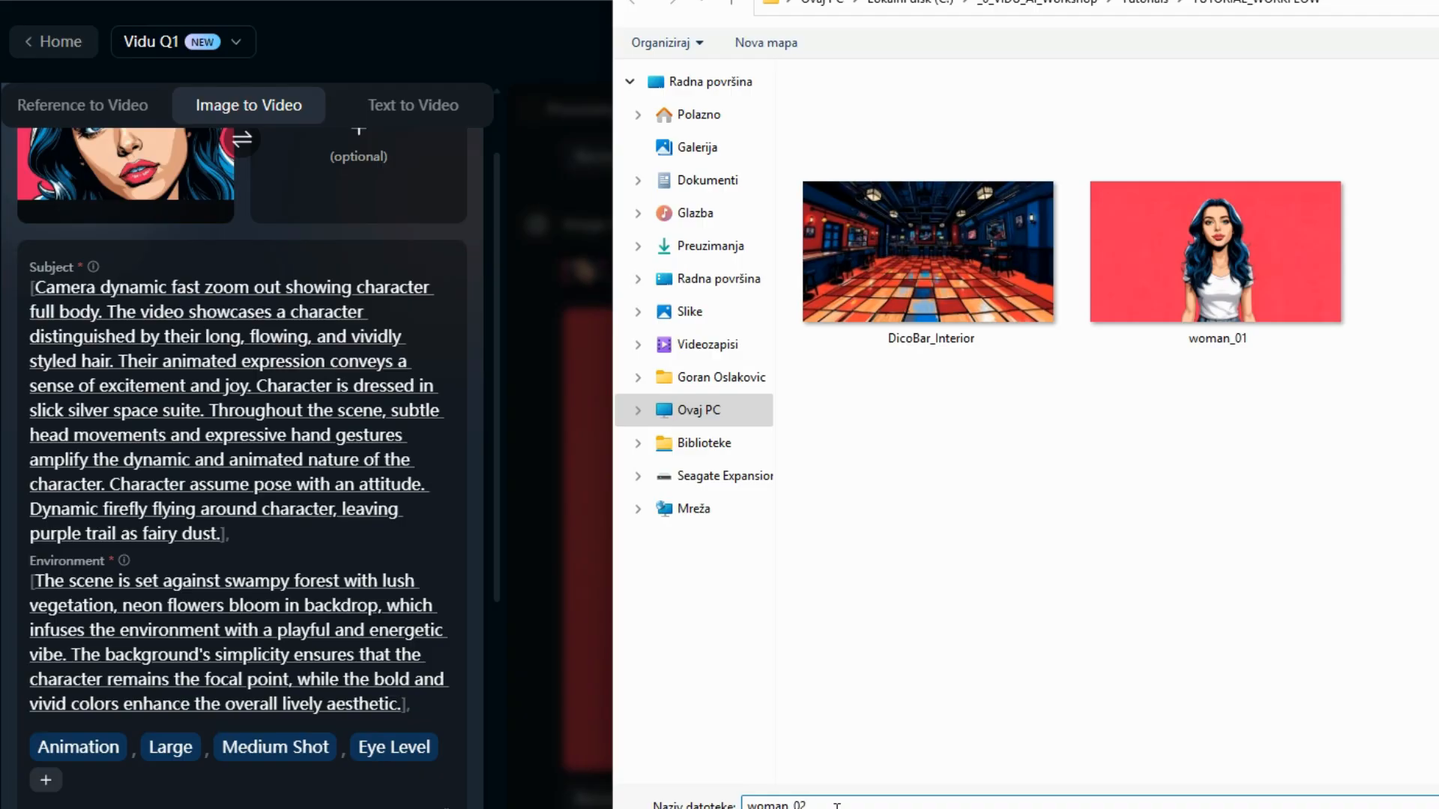
pyautogui.press('Return')
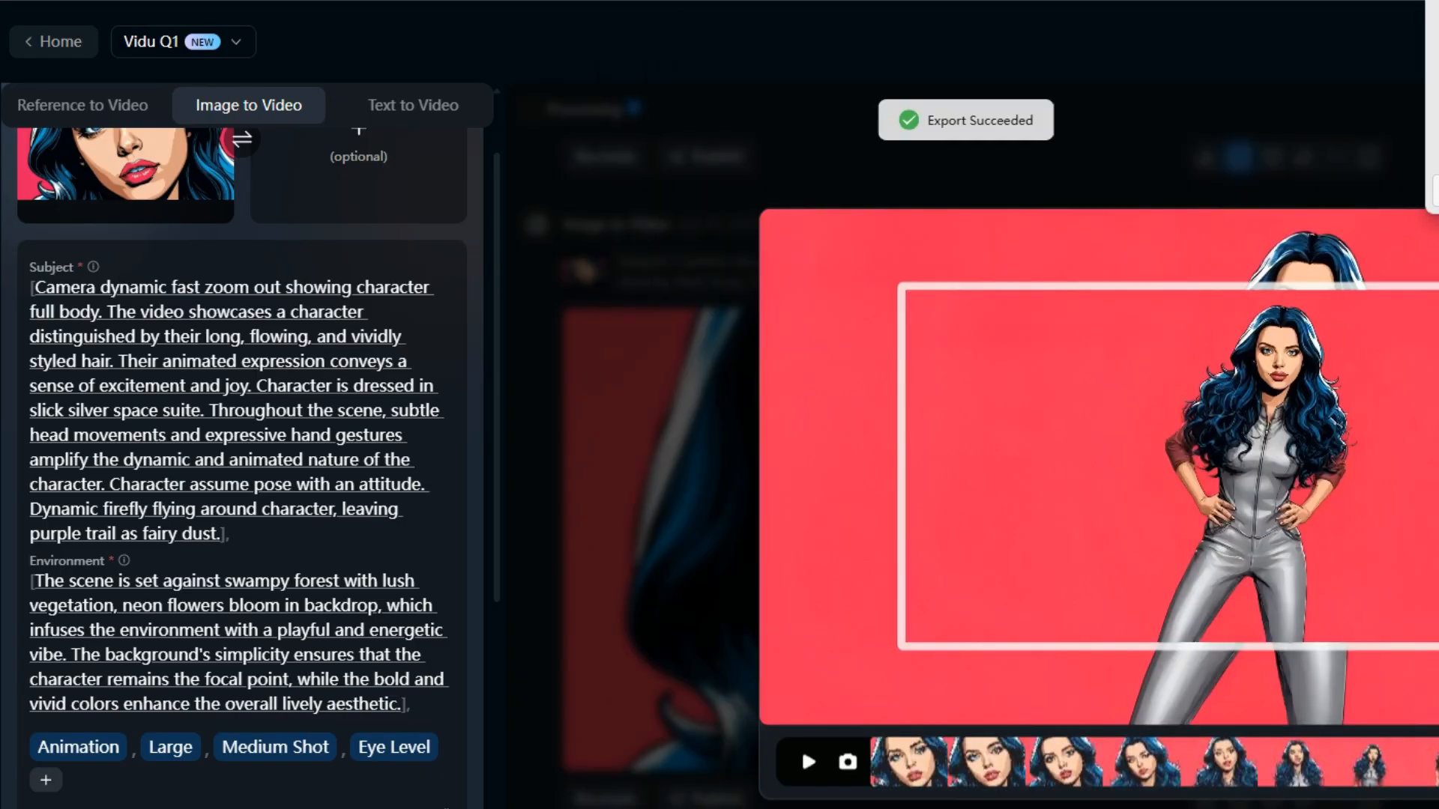
pyautogui.press('Escape')
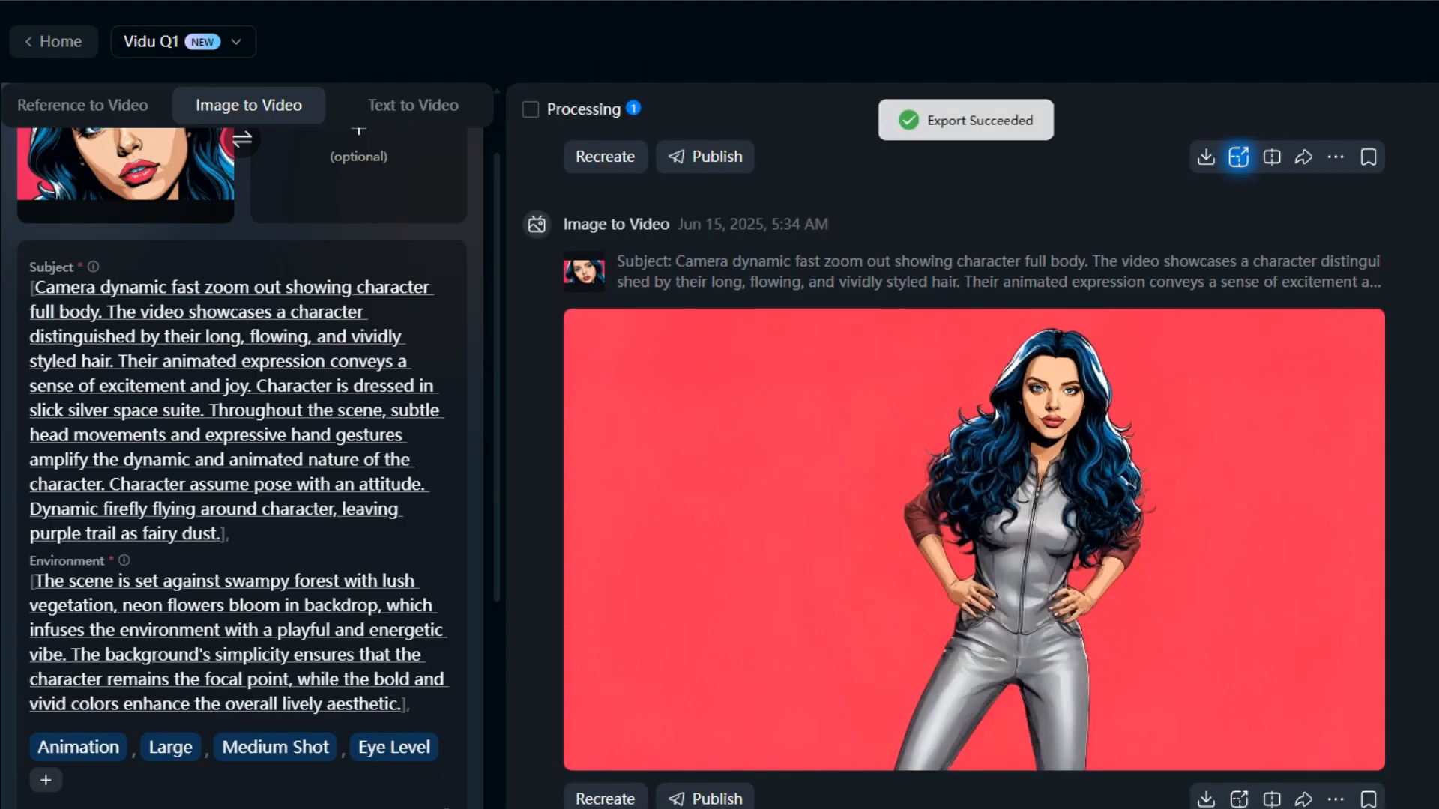
# Step: Export the zoomed-out frame from the spacecraft cabin video as woman_02a
pyautogui.scroll(8, 974, 449)
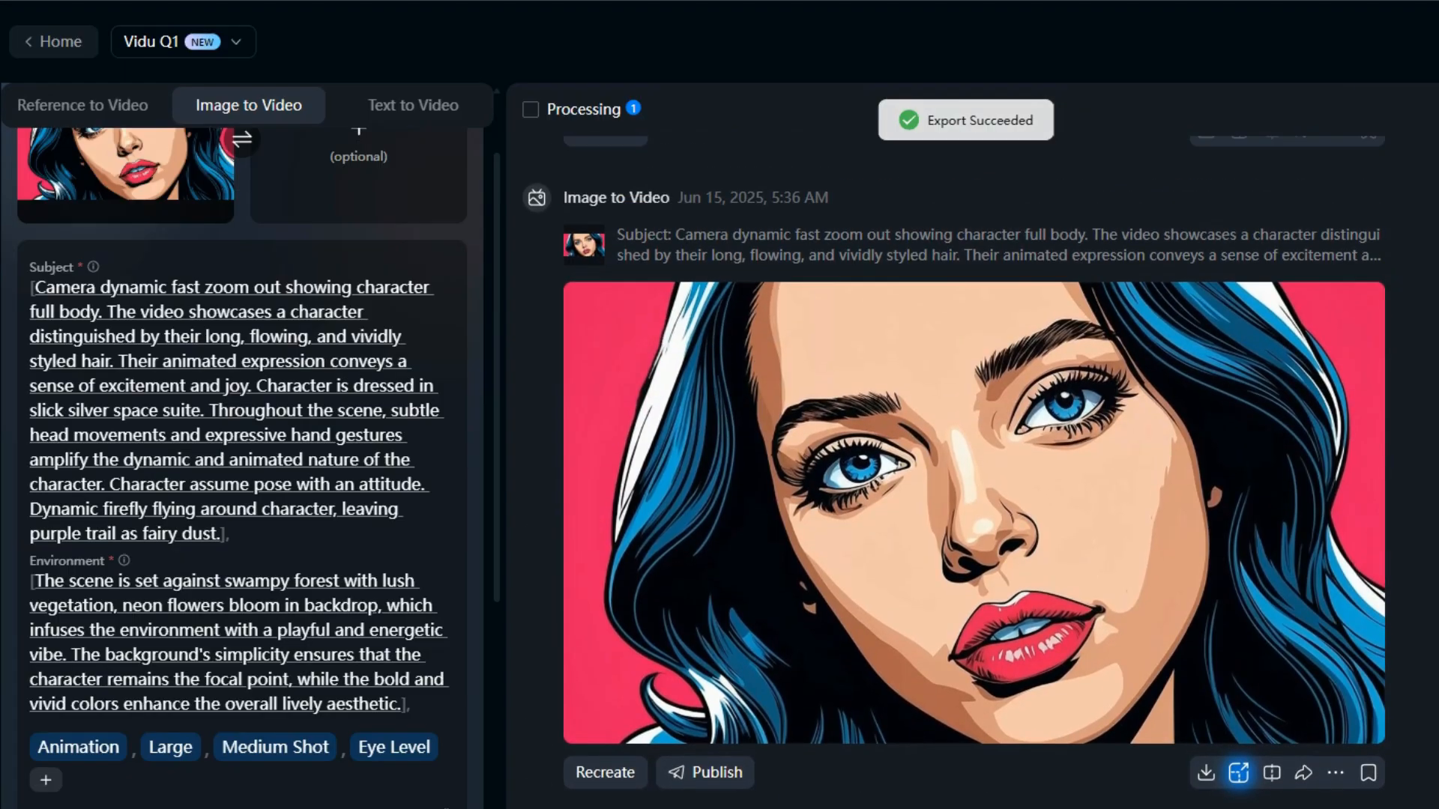
pyautogui.moveTo(1063, 538)
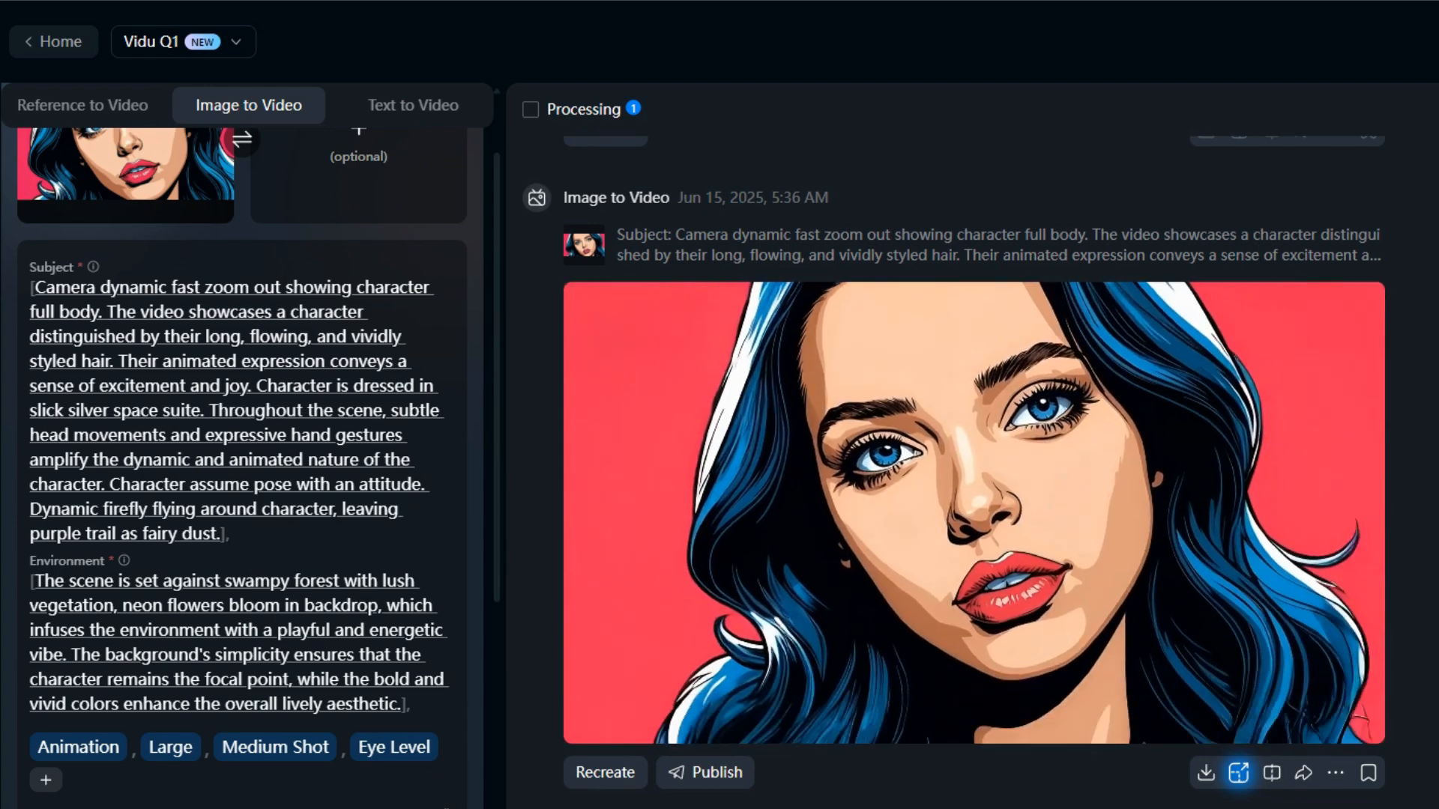
pyautogui.click(1273, 775)
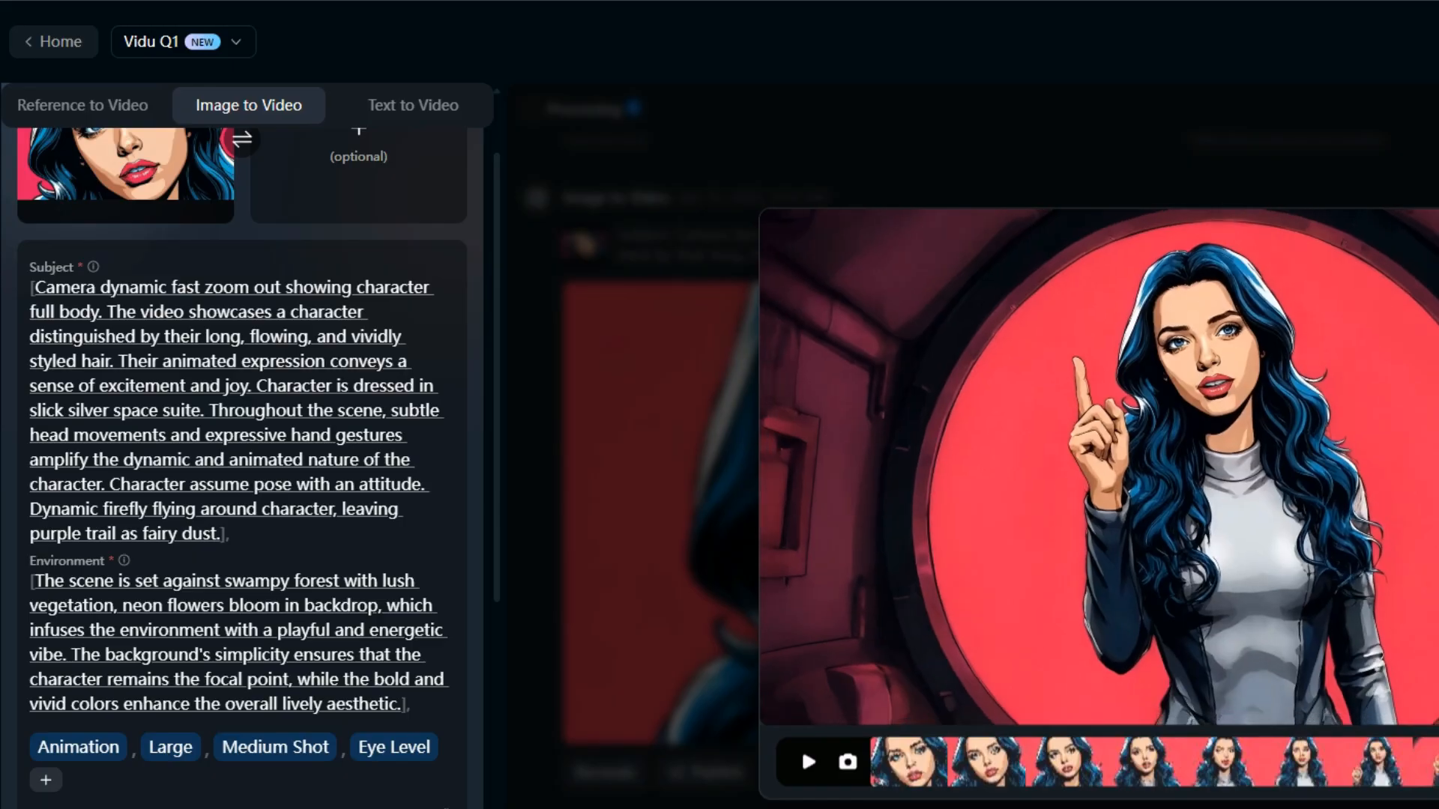
pyautogui.click(848, 763)
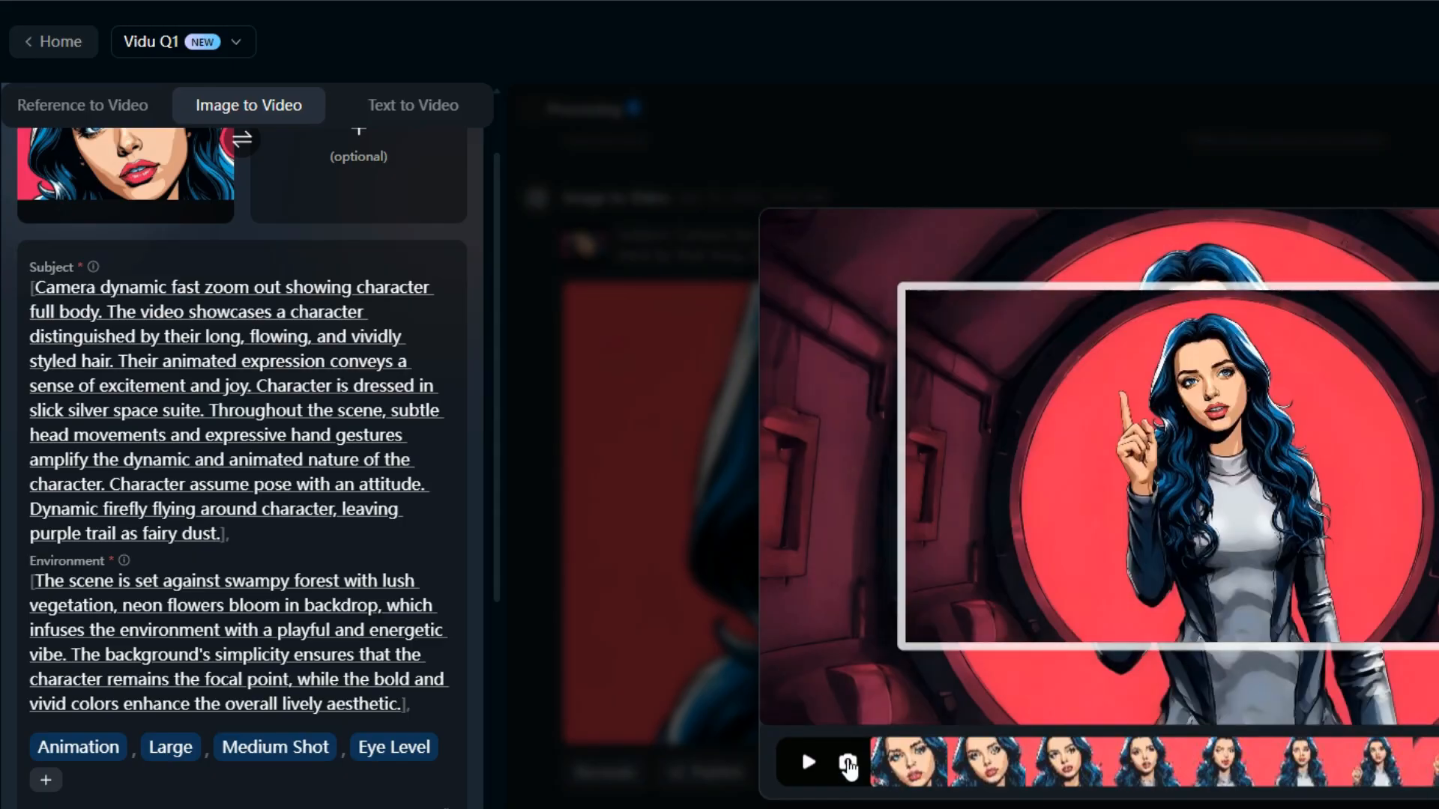
pyautogui.click(1203, 243)
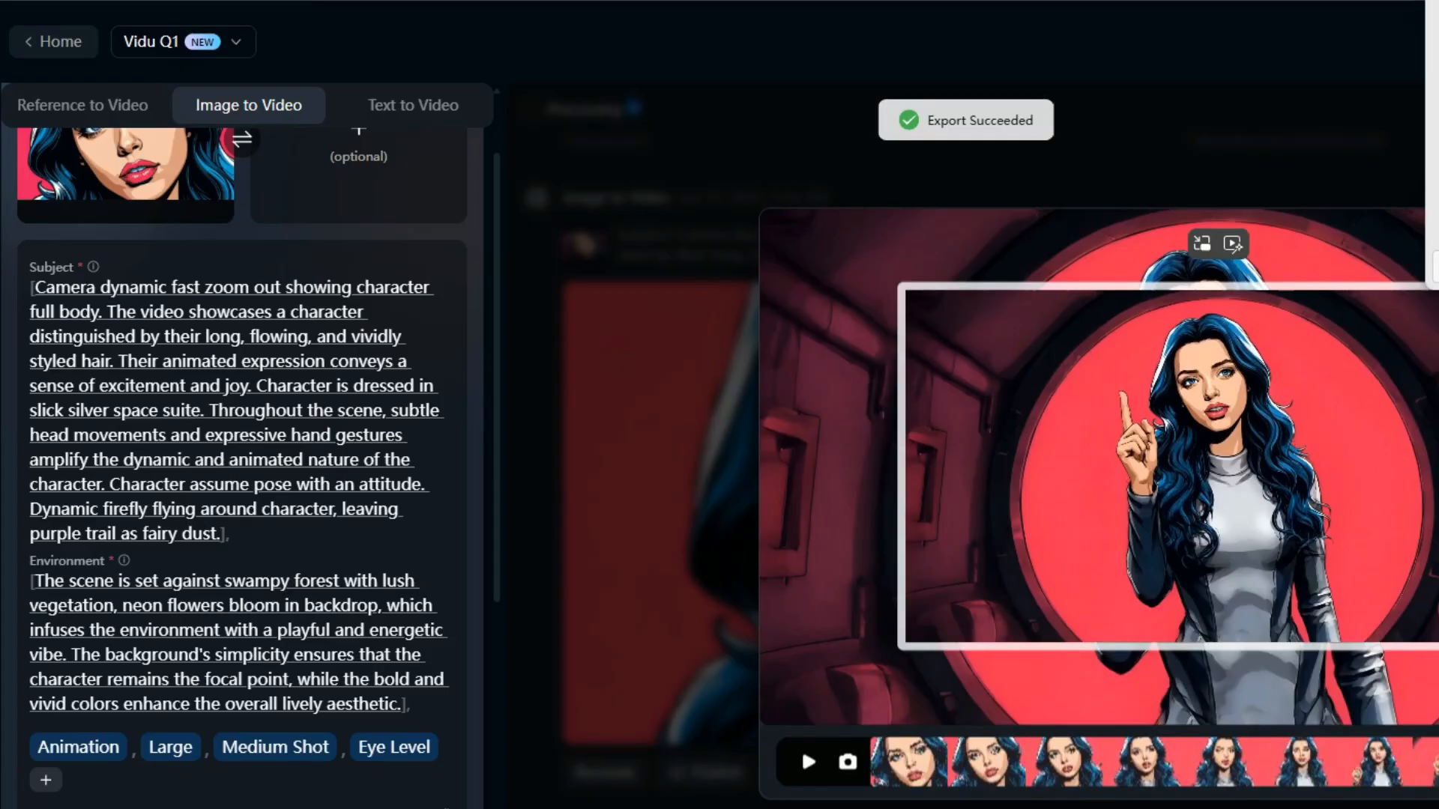
pyautogui.click(1435, 268)
pyautogui.click(1420, 299)
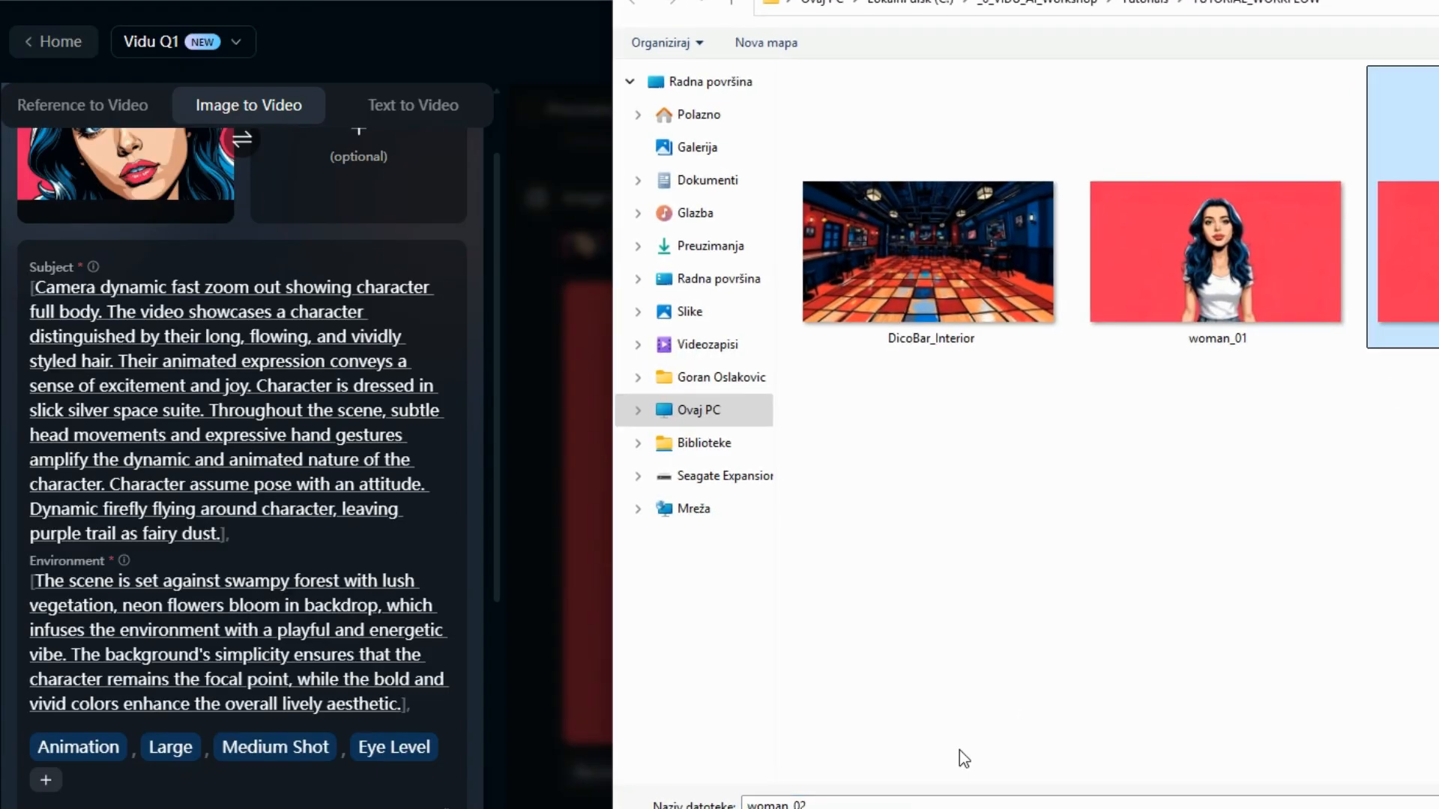
pyautogui.click(871, 806)
pyautogui.click(872, 806)
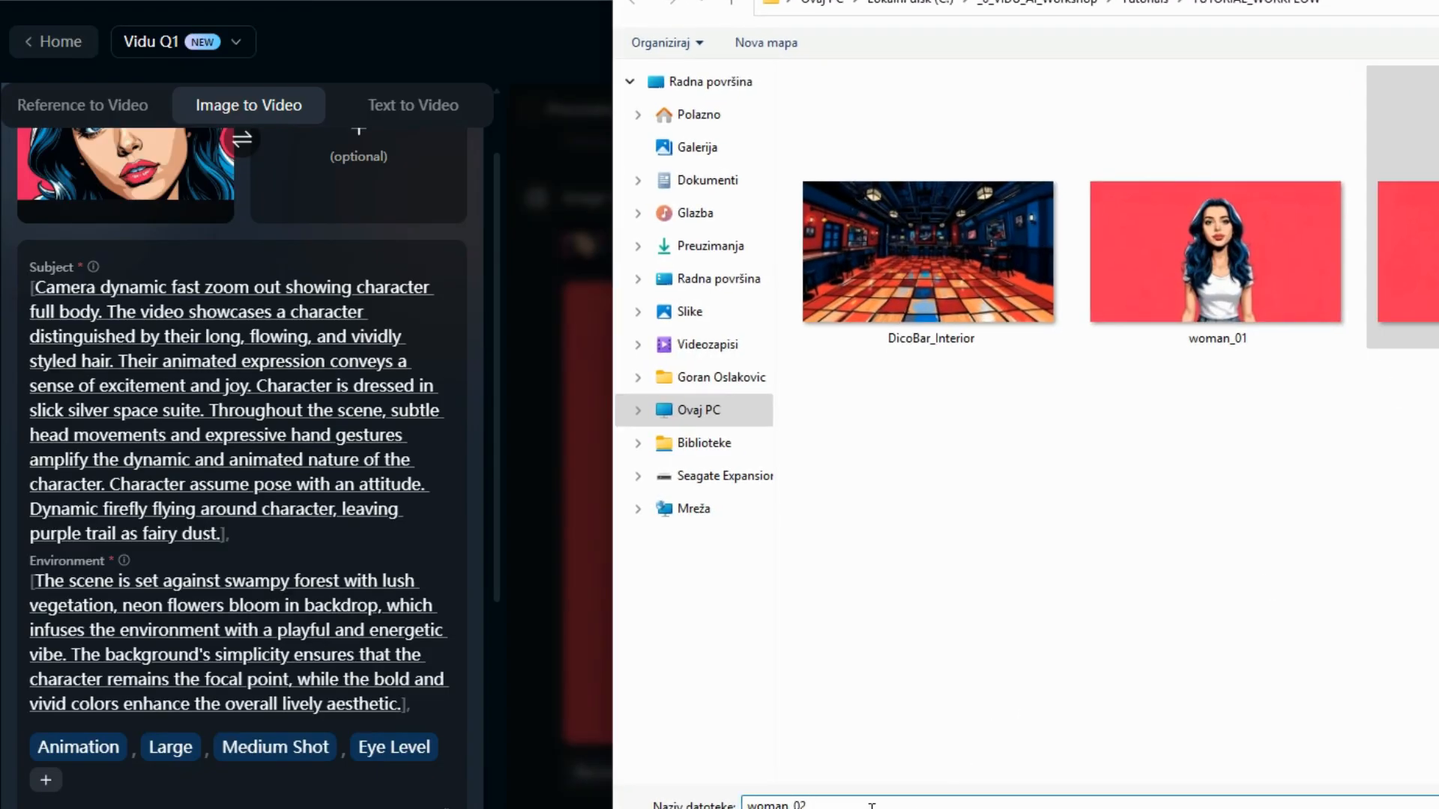
pyautogui.write('a')
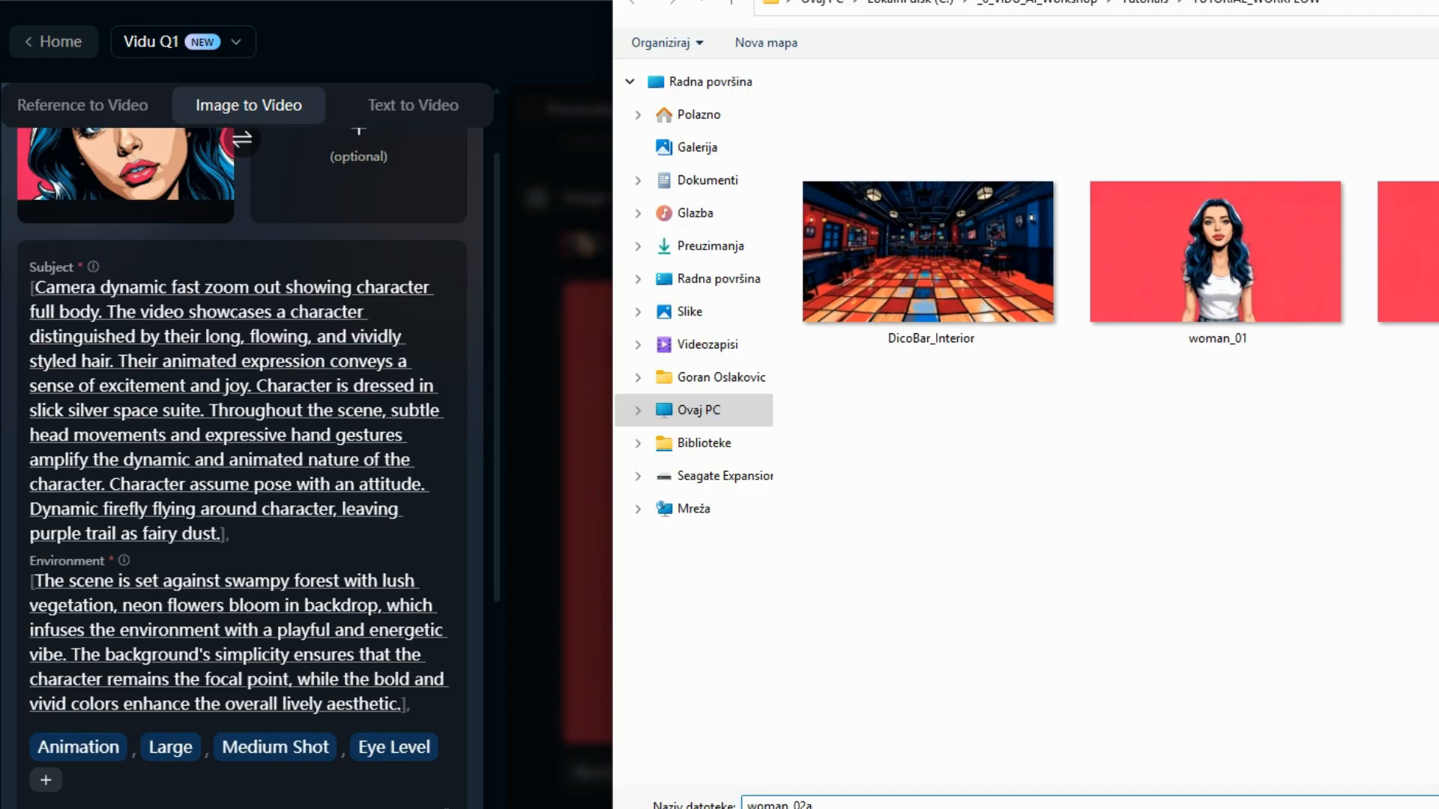
pyautogui.press('Return')
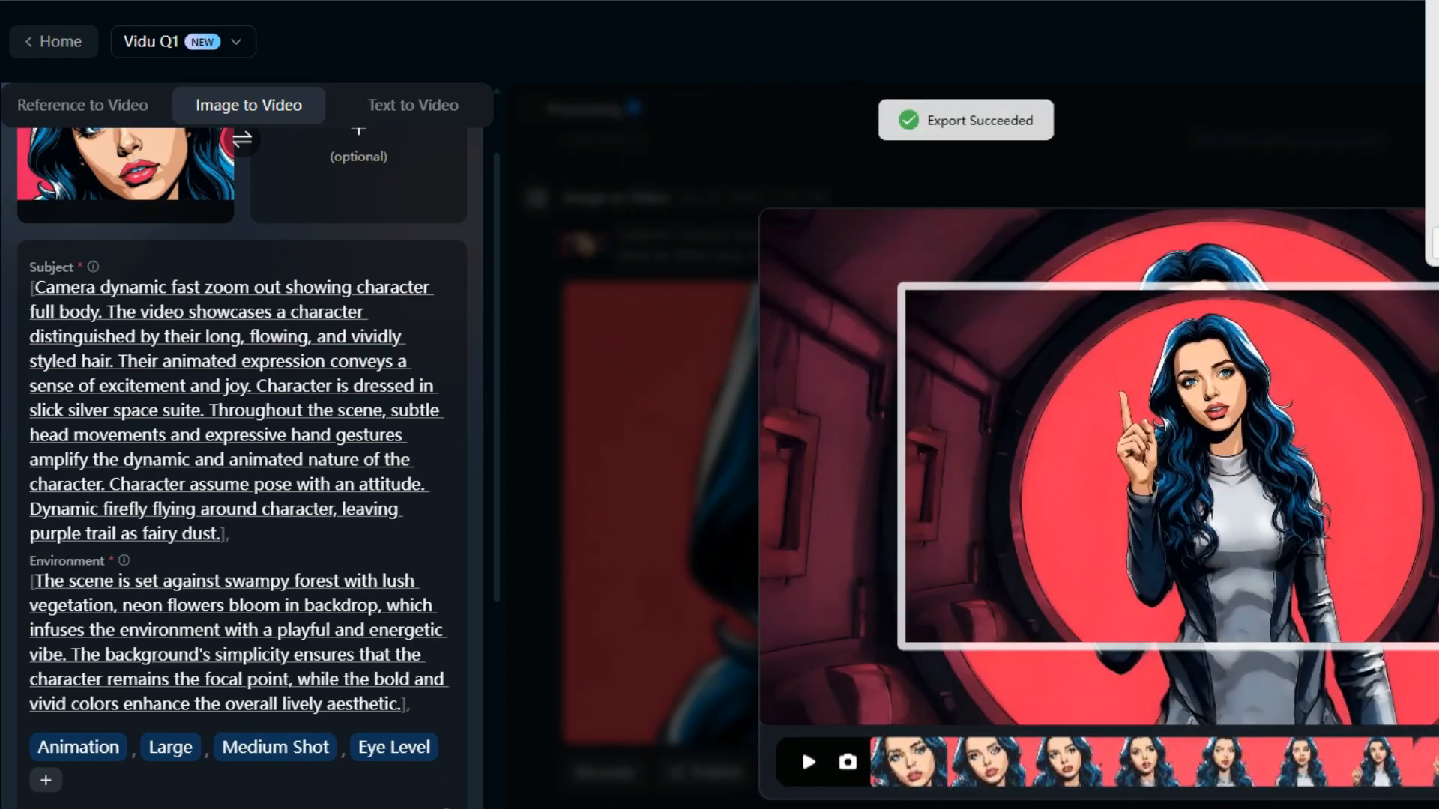
pyautogui.press('Escape')
# Step: Review the saved frames in the image picker of the optional end frame, without choosing one
pyautogui.scroll(3, 974, 472)
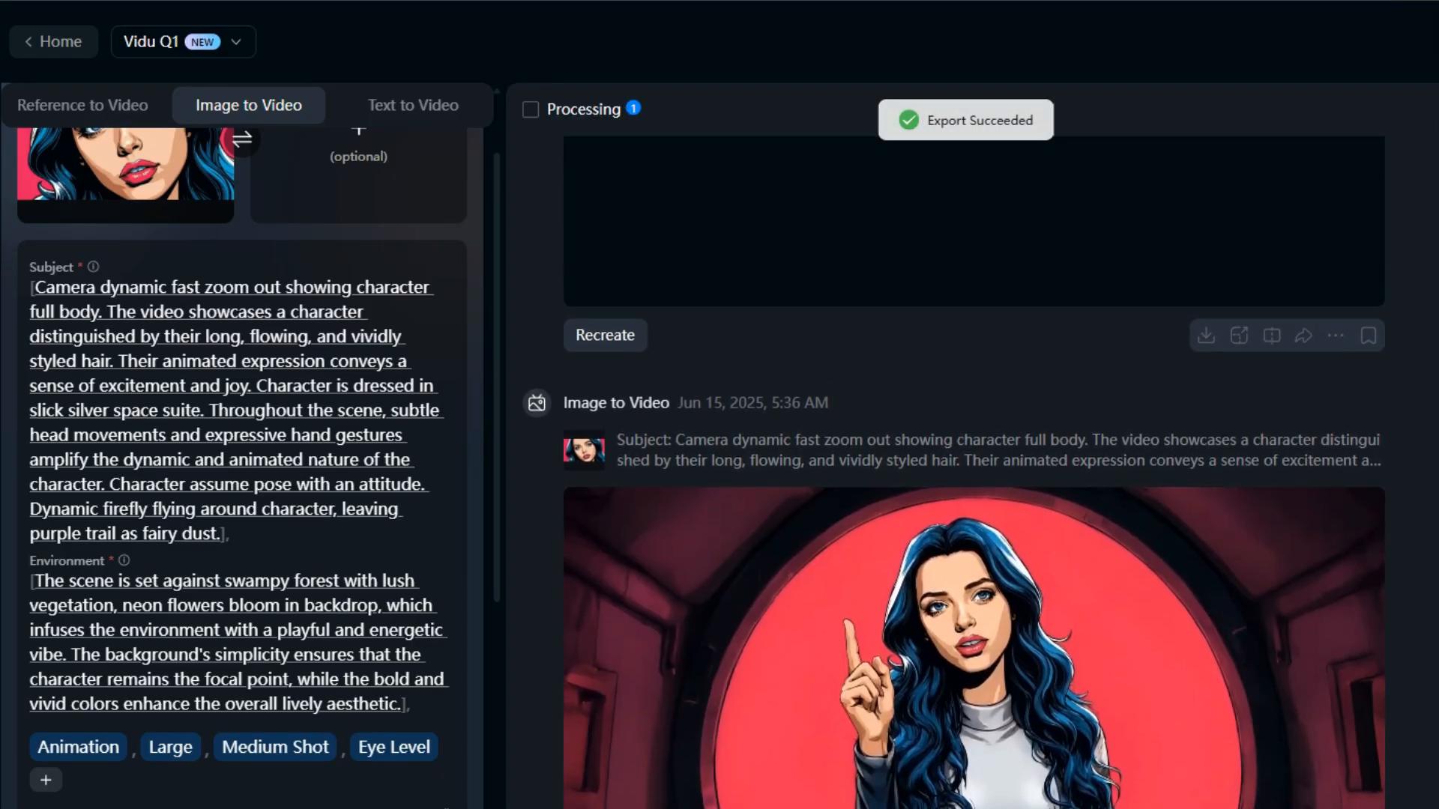
pyautogui.scroll(6, 974, 472)
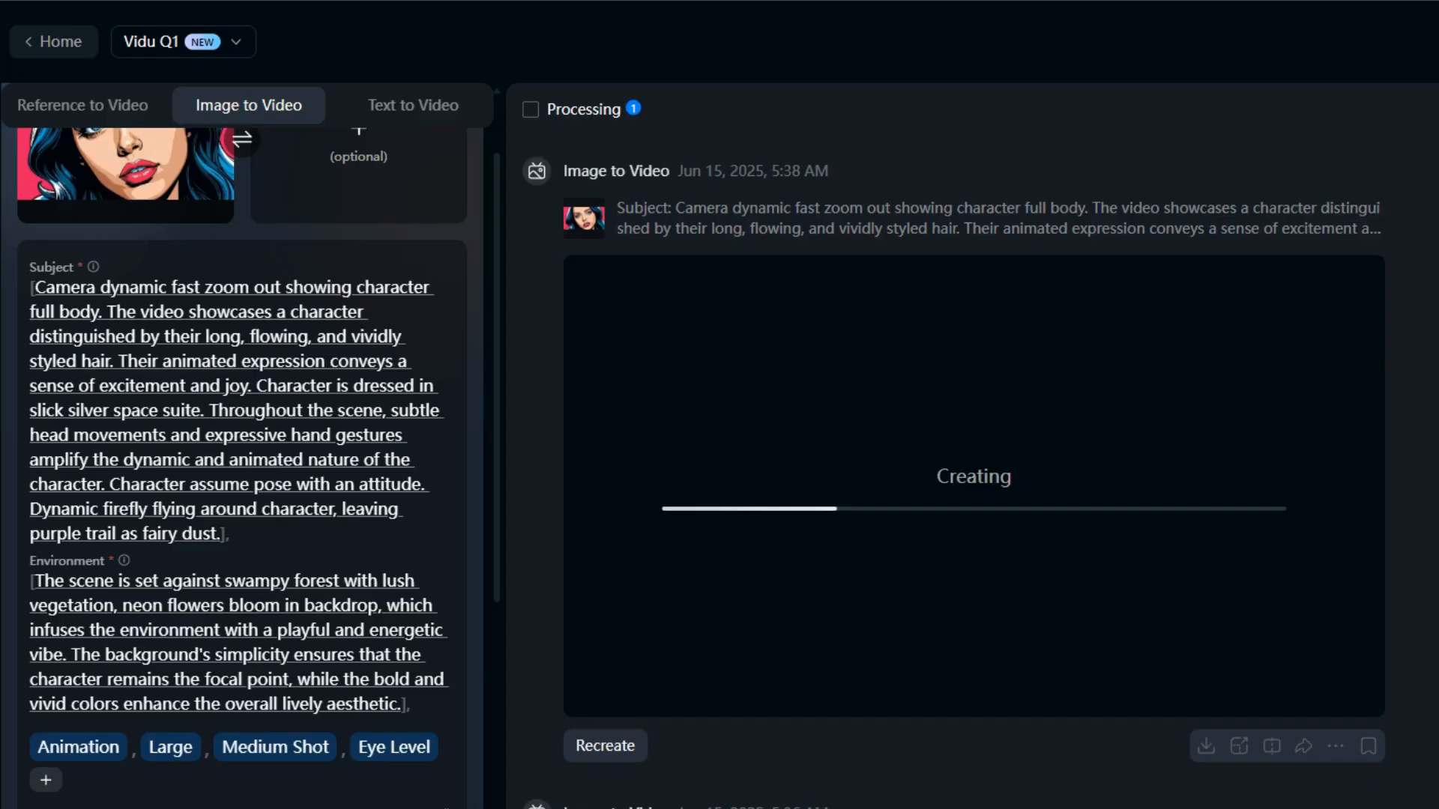
pyautogui.scroll(1, 450, 314)
pyautogui.click(360, 239)
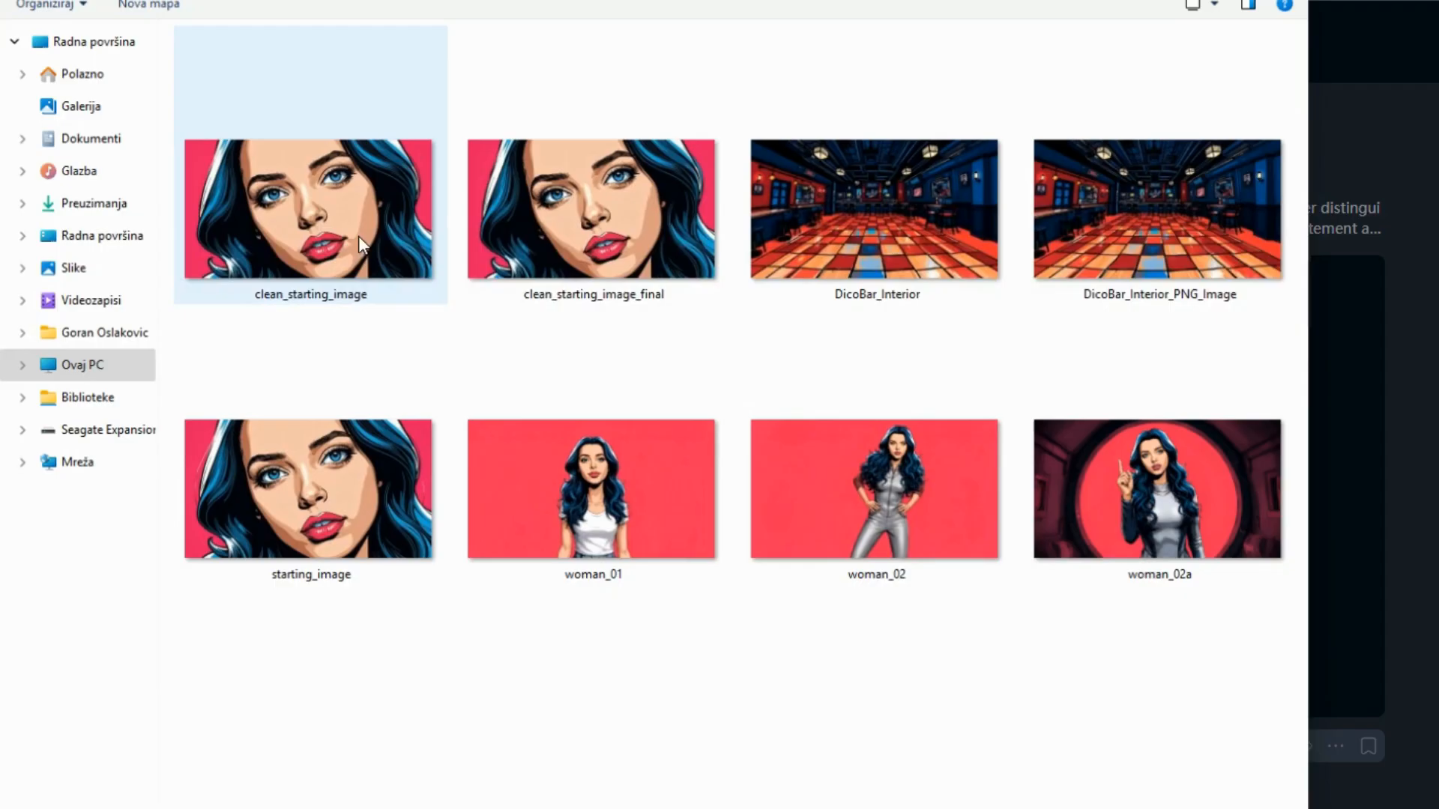
pyautogui.click(1255, 808)
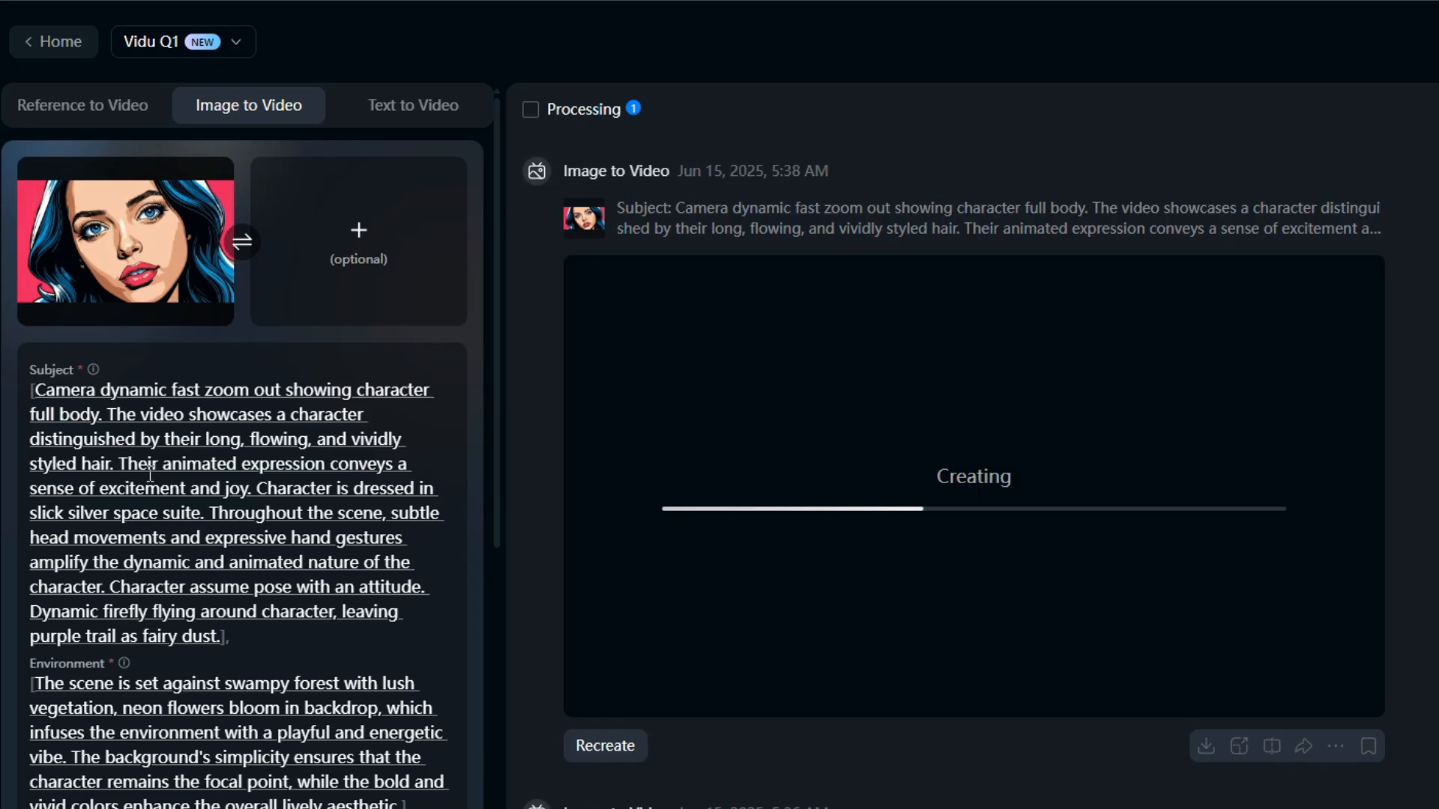
# Step: Replace "silver space suite" in the Subject prompt with "swimming suite"
pyautogui.moveTo(67, 513); pyautogui.dragTo(203, 520)
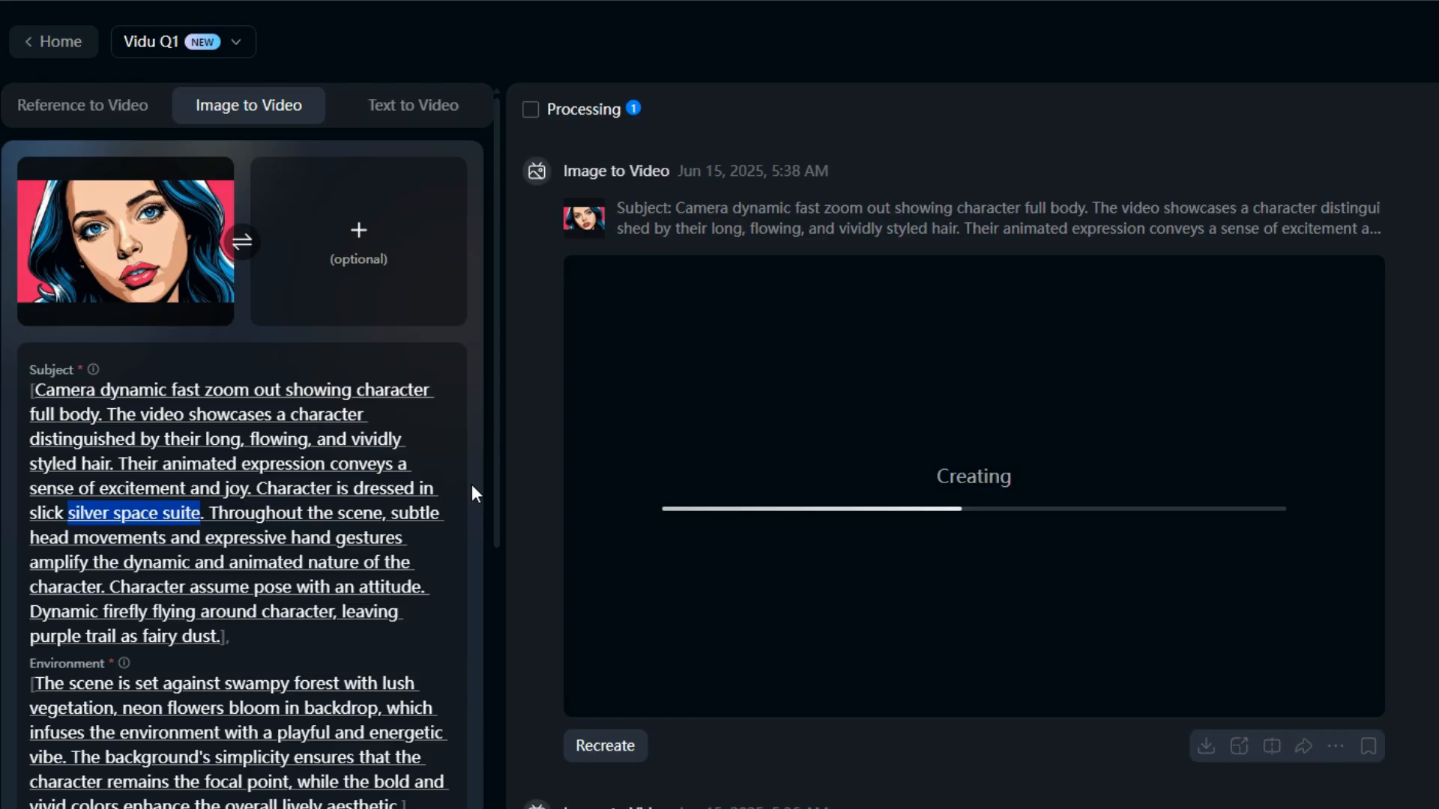
pyautogui.write('swimmin')
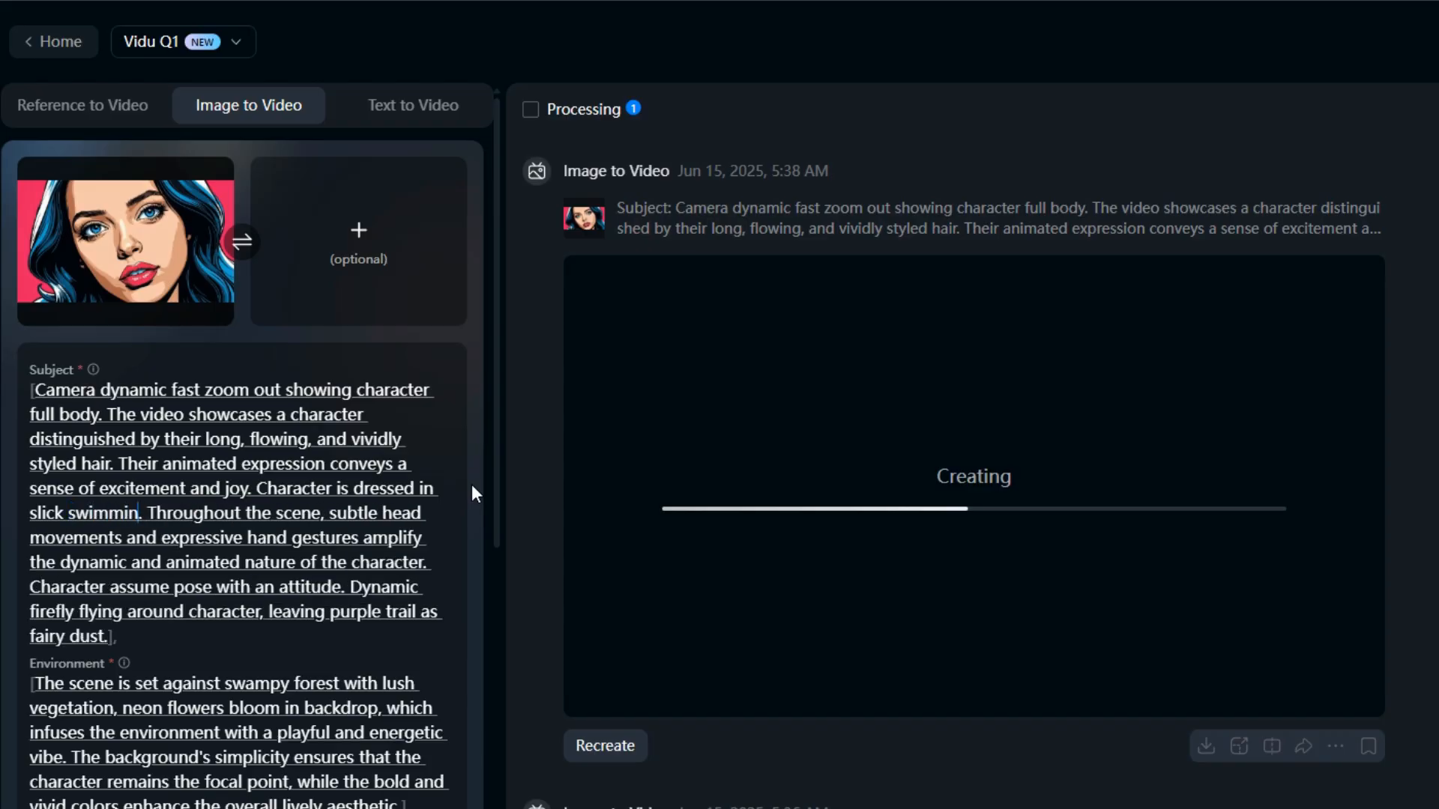
pyautogui.write('g suite')
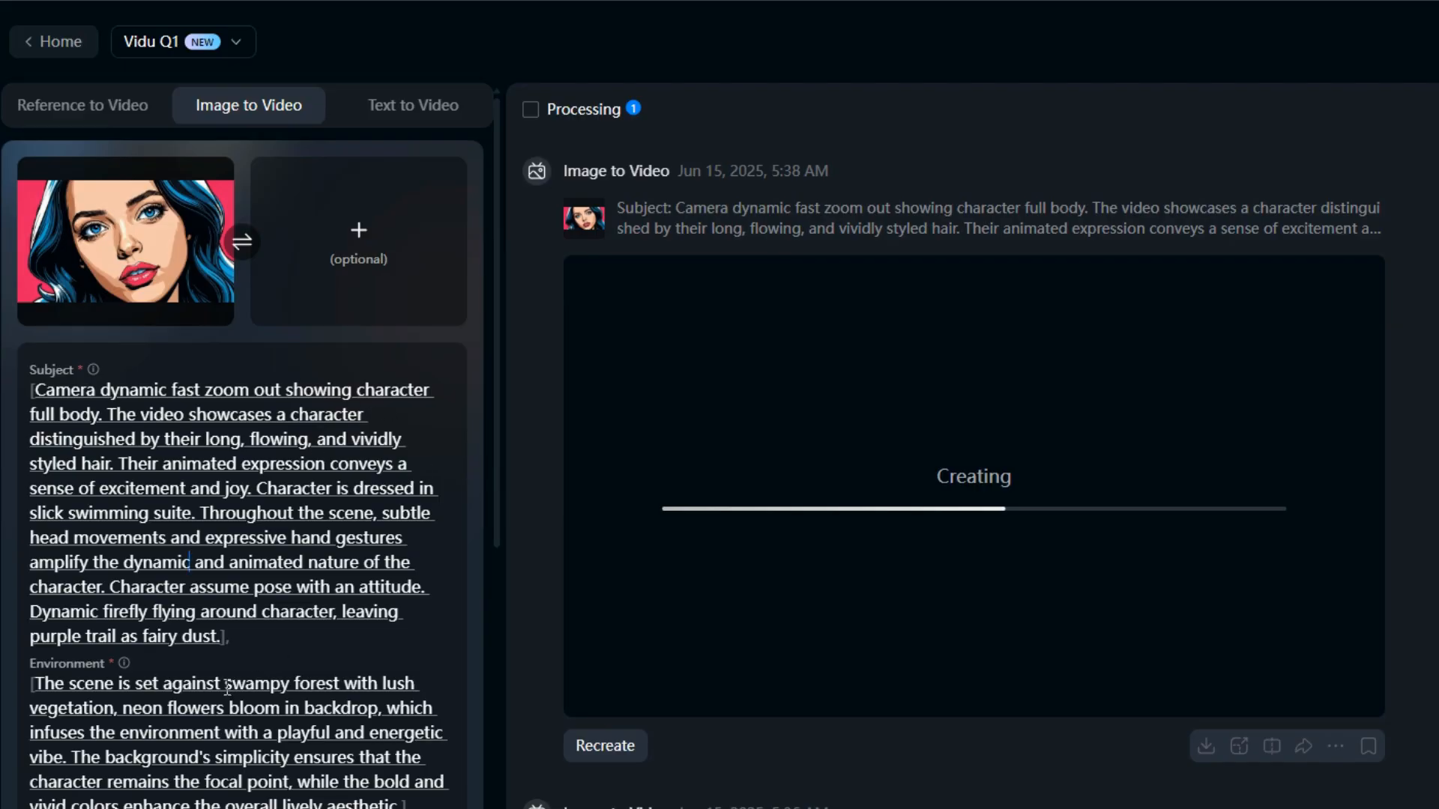
# Step: Replace "swampy forest with lush vegetation, neon flowers bloom" in the Environment prompt with "warm sunny beach,"
pyautogui.moveTo(226, 685); pyautogui.dragTo(280, 708)
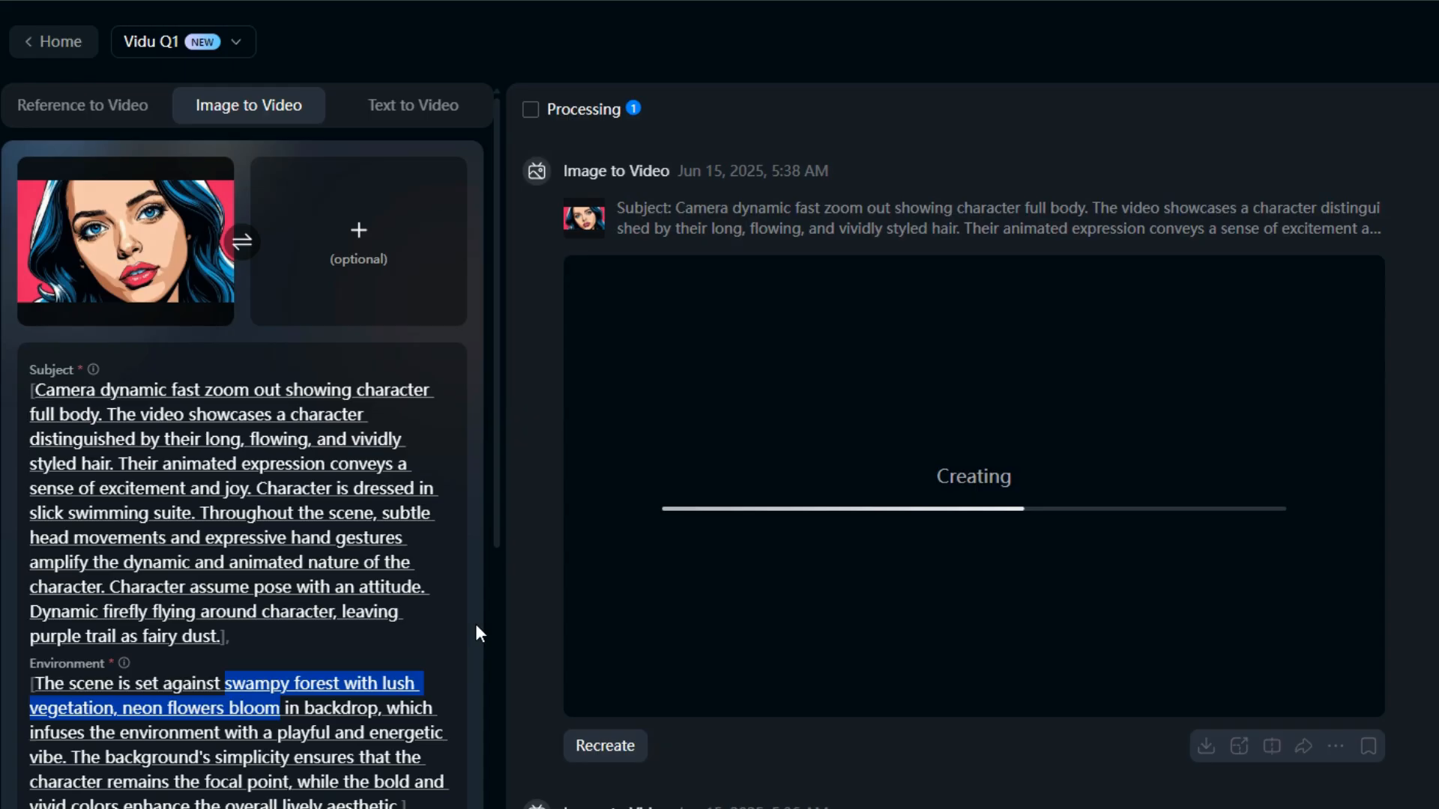
pyautogui.write('warm')
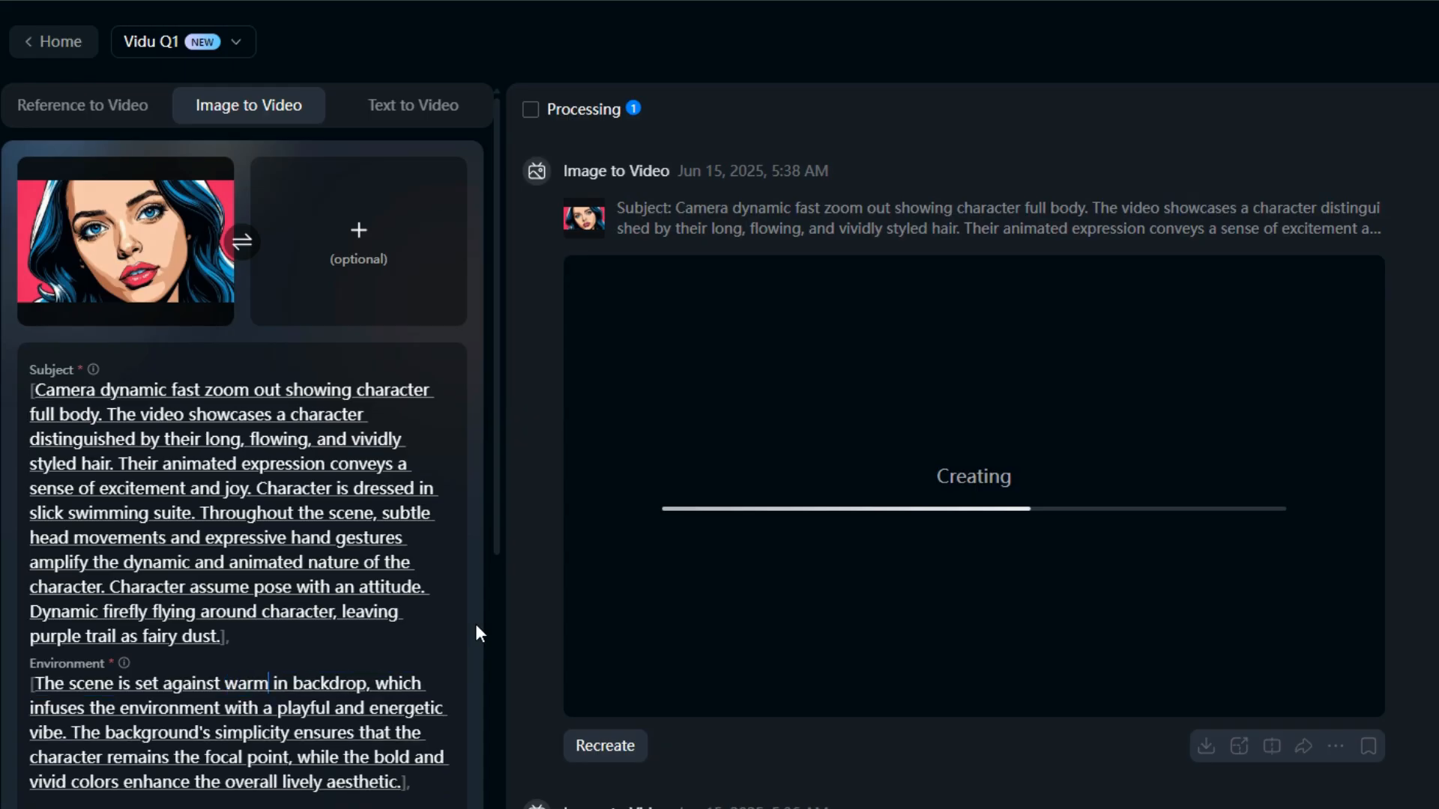
pyautogui.write(' sunny')
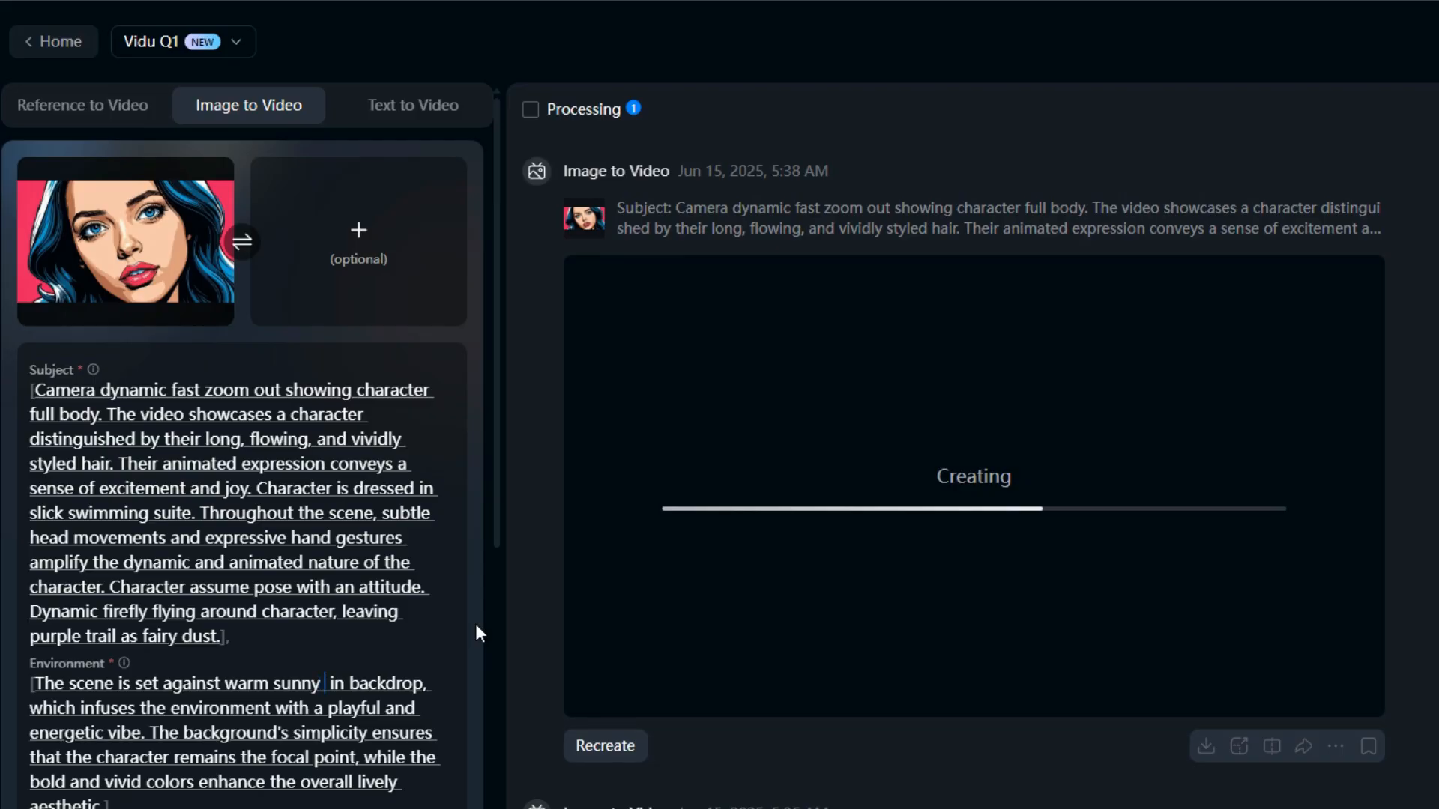
pyautogui.write(' beach ')
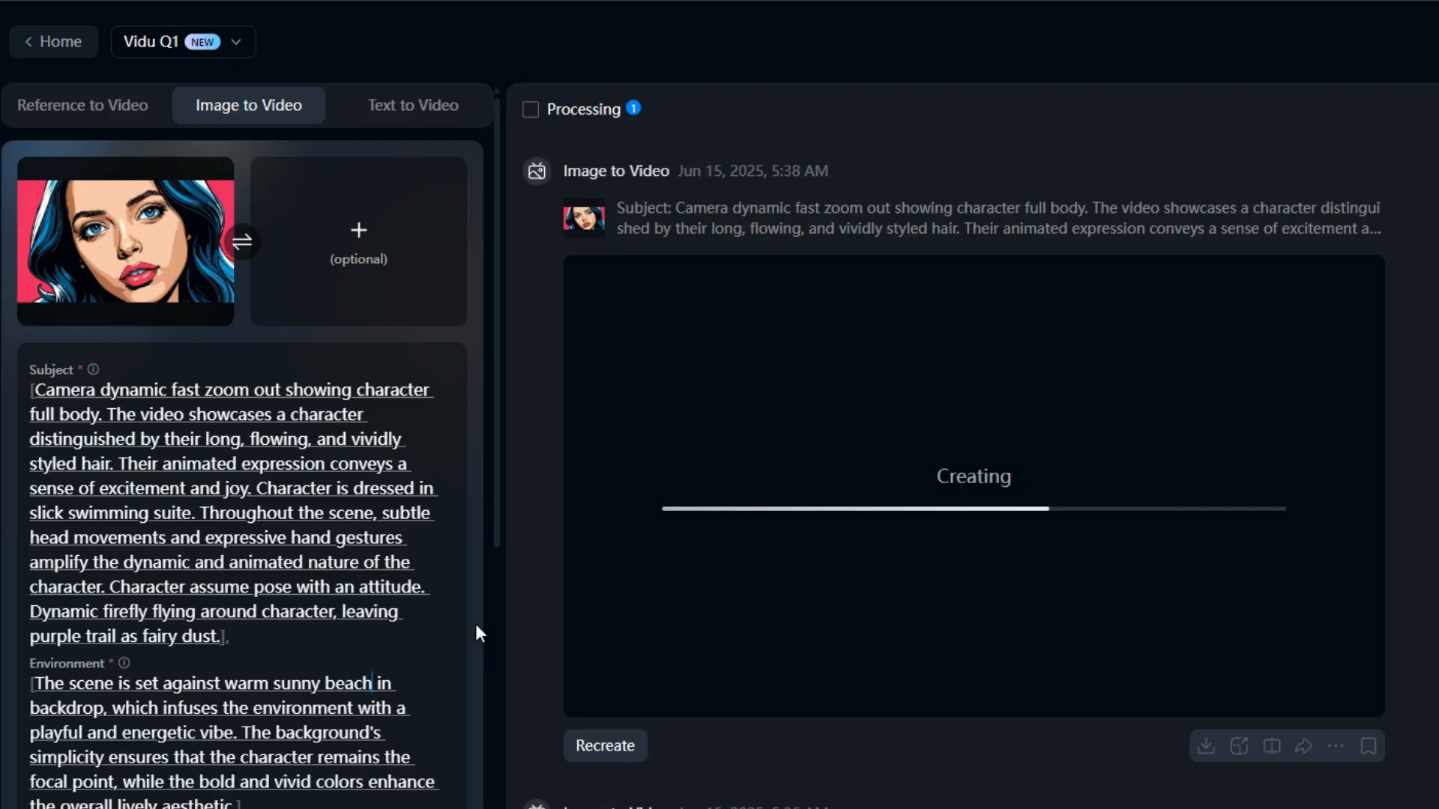
pyautogui.write(',')
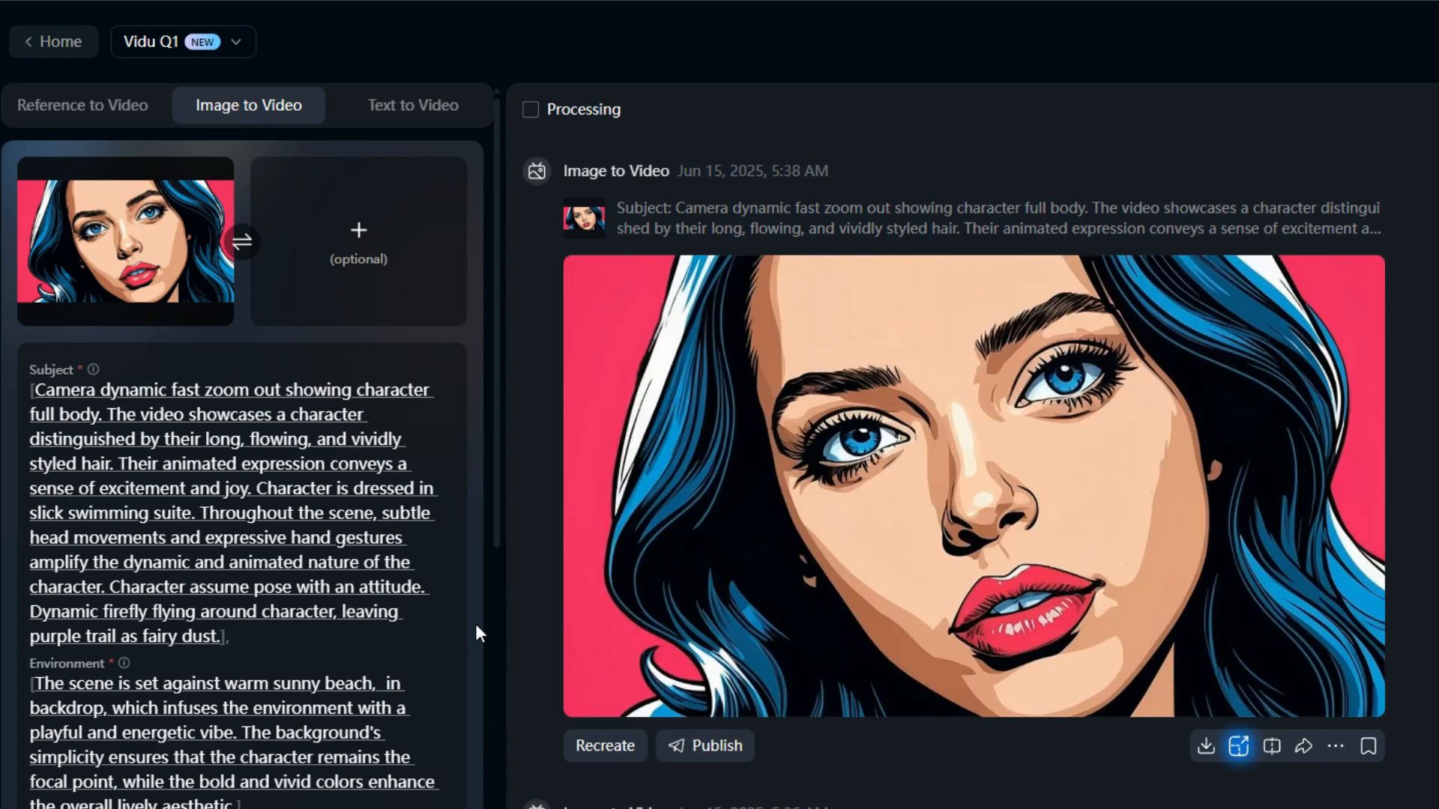
# Step: Extend the Environment setting after "warm sunny beach," with "sea waves splash the sand shore" before "in backdrop"
pyautogui.write(' sea')
pyautogui.write(' wa')
pyautogui.write('ves')
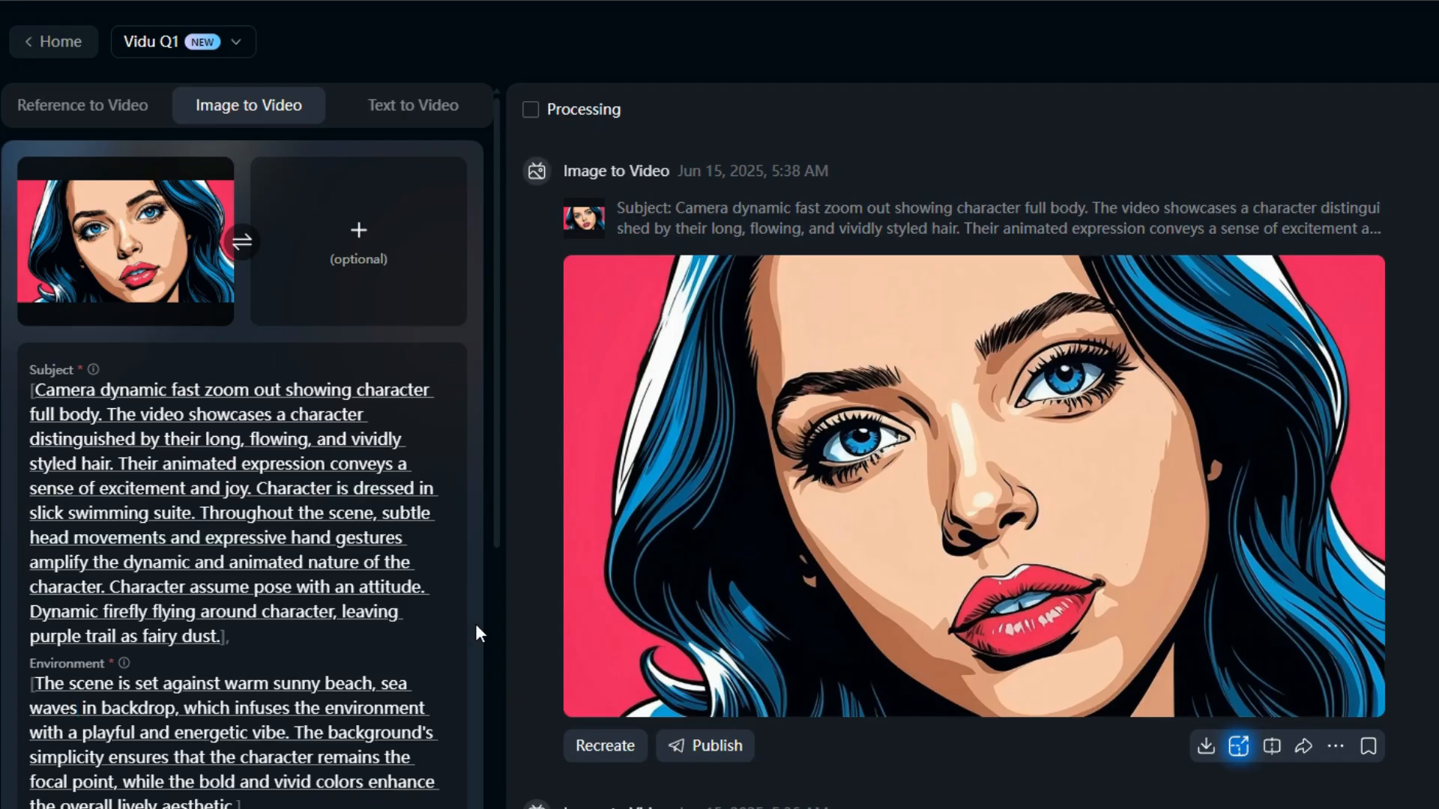
pyautogui.write(' splash')
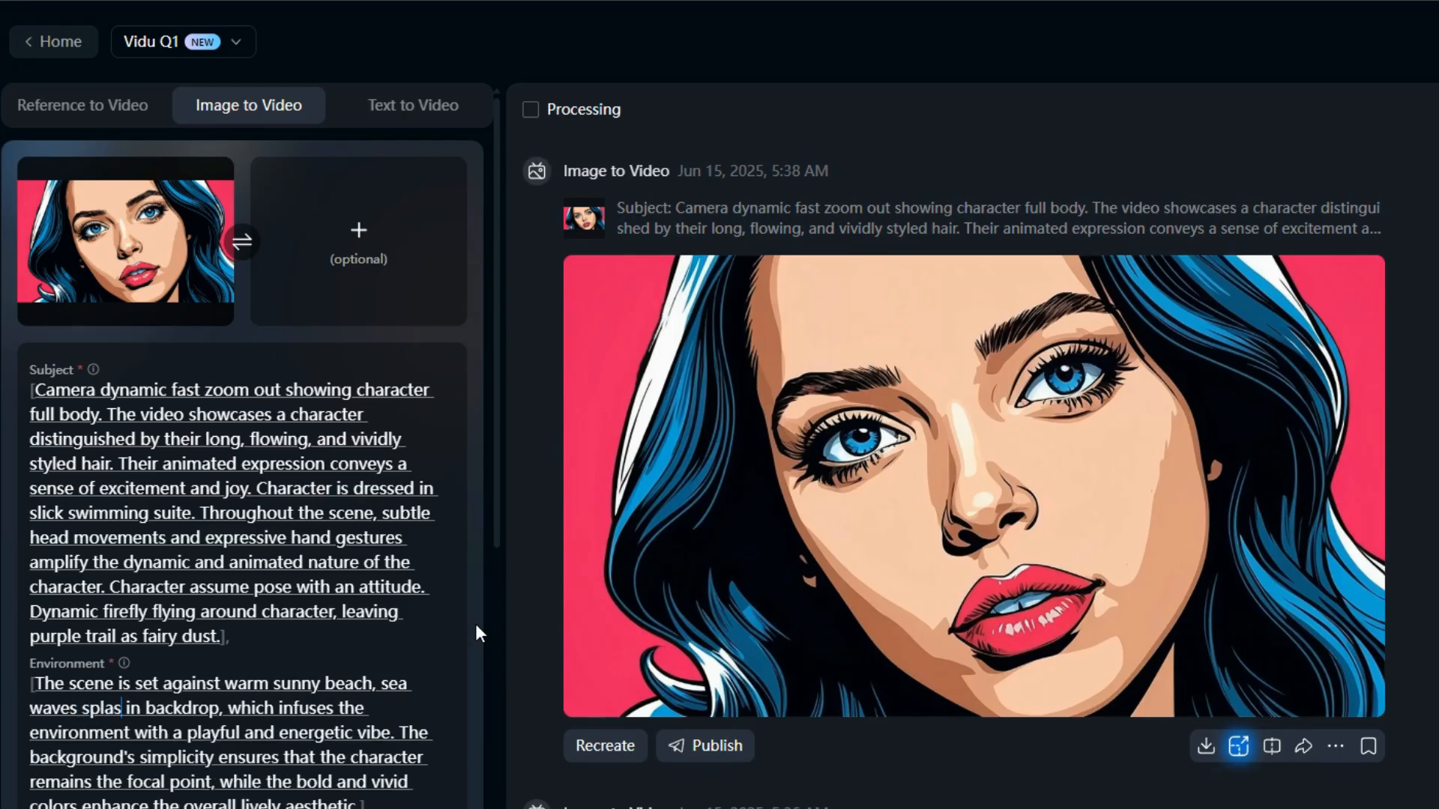
pyautogui.write(' the sh')
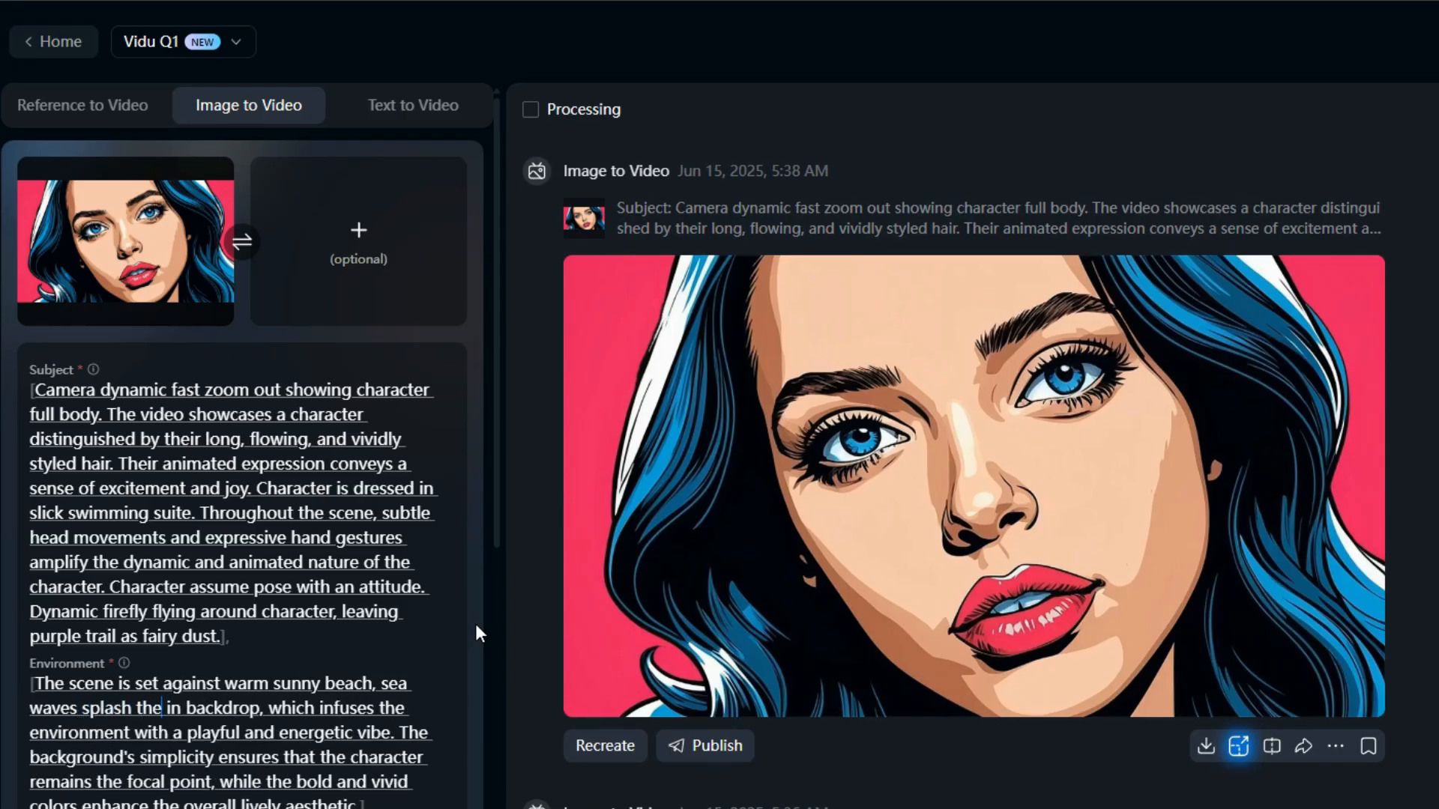
pyautogui.press('BackSpace')
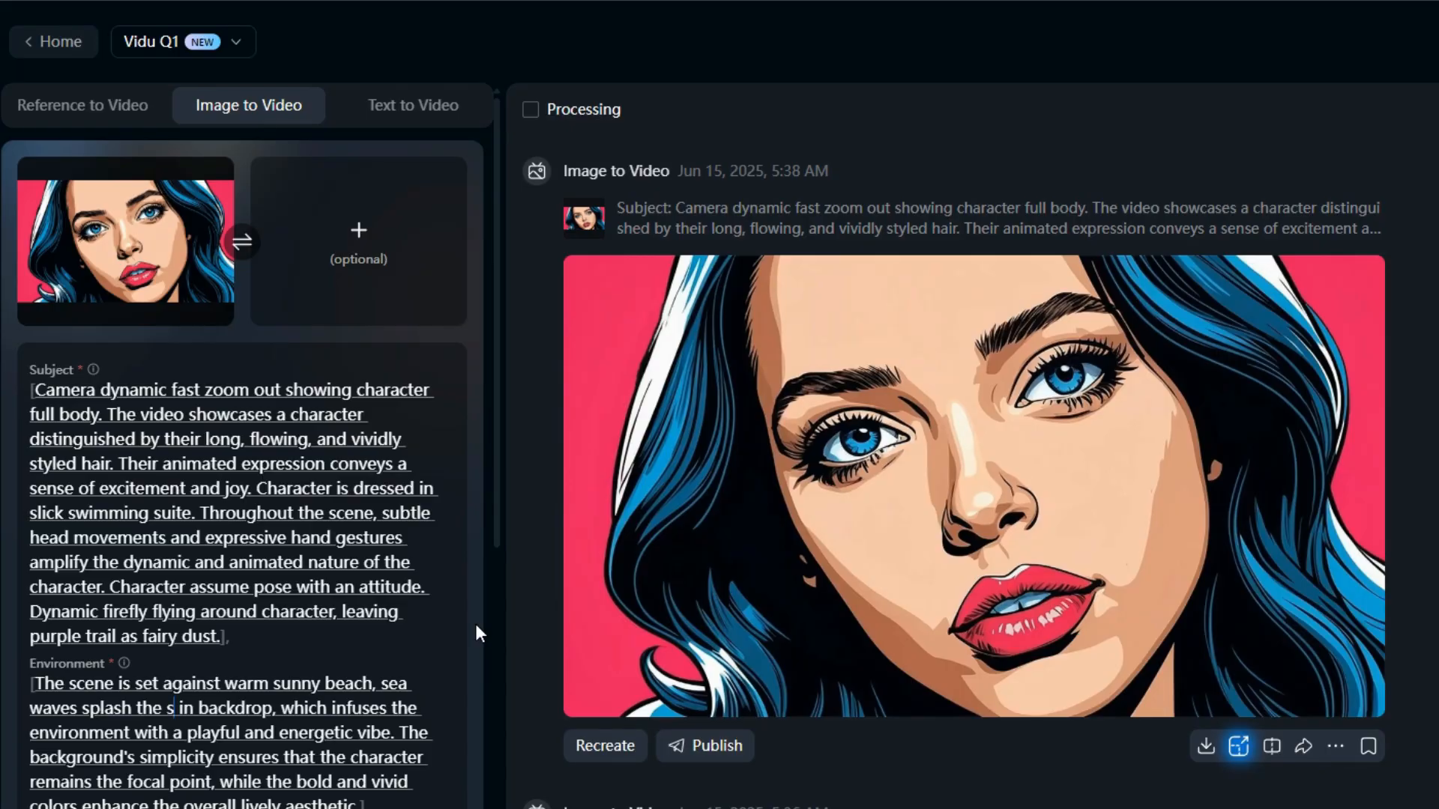
pyautogui.write('and shore')
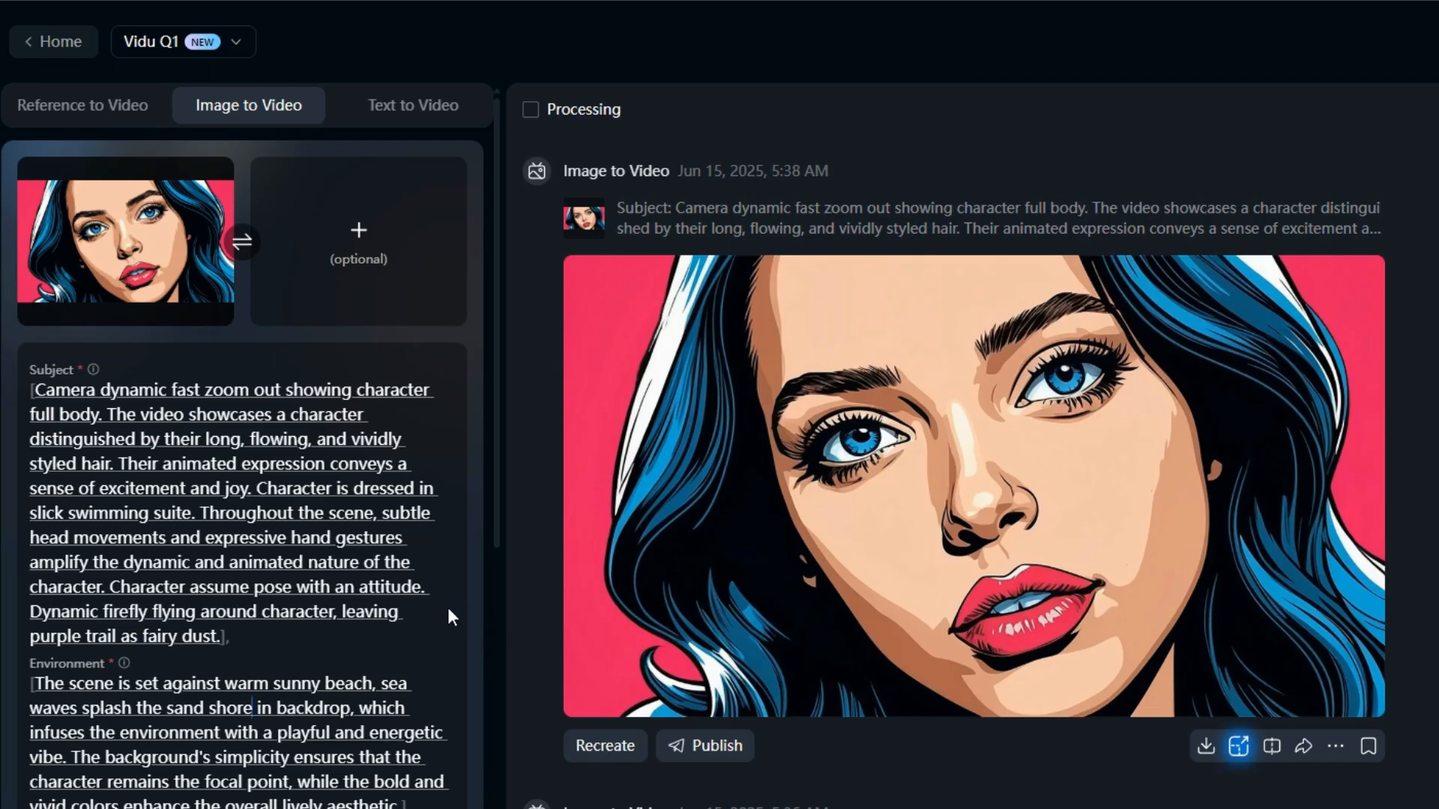
# Step: Replace "firefly" in the Subject prompt with "sea gull"
pyautogui.scroll(-2, 448, 608)
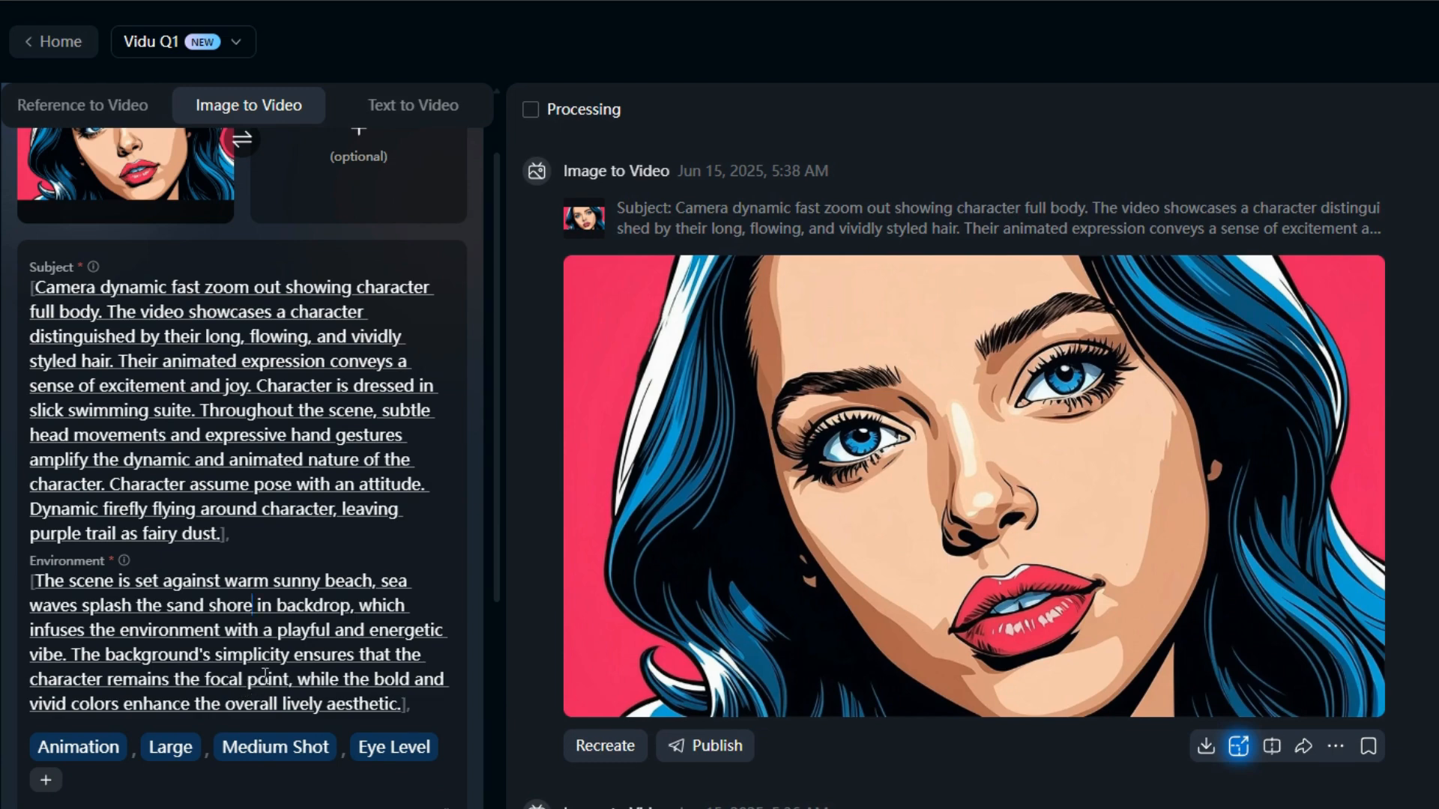
pyautogui.scroll(2, 324, 677)
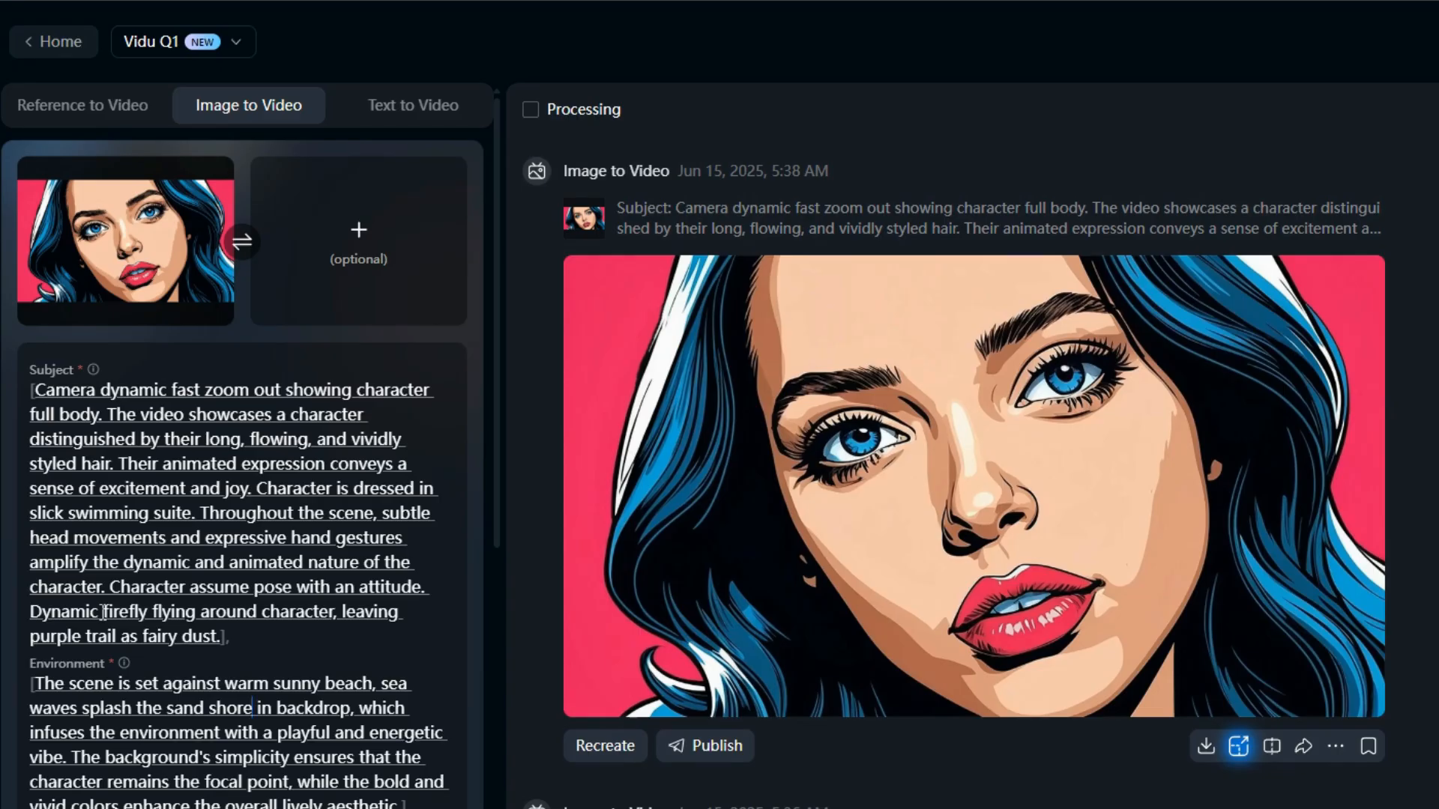
pyautogui.moveTo(103, 612); pyautogui.dragTo(148, 612)
pyautogui.press('BackSpace')
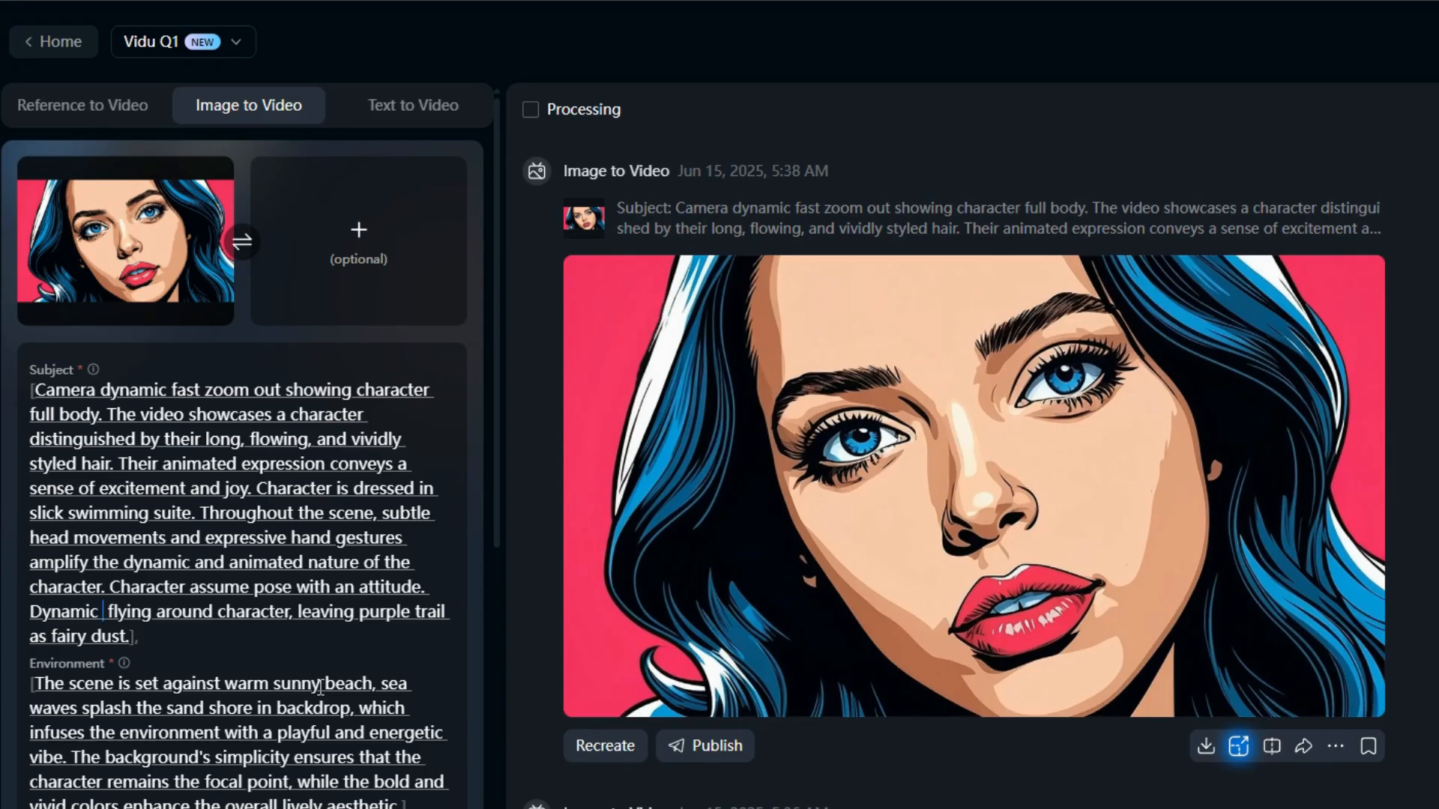
pyautogui.write('sea')
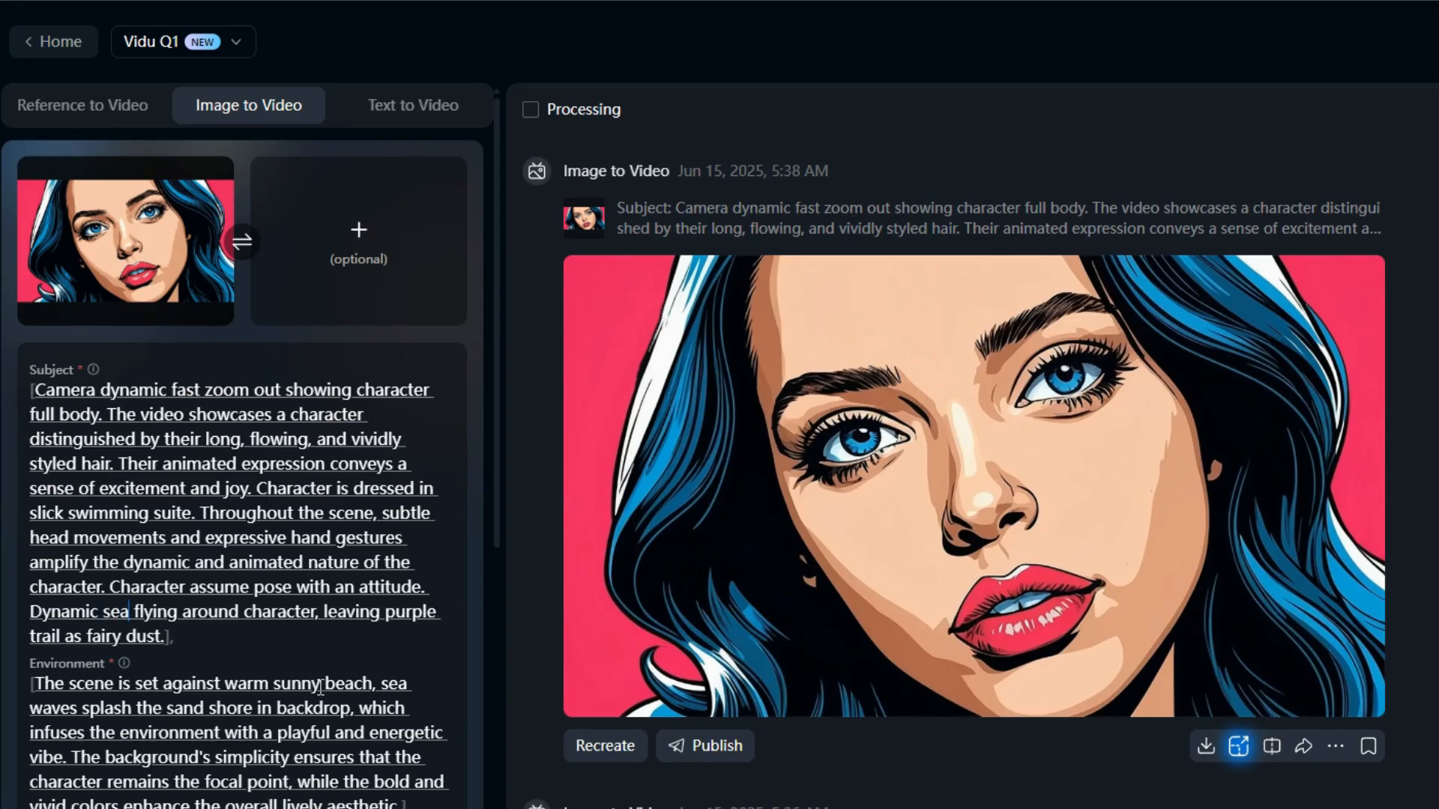
pyautogui.write(' gull')
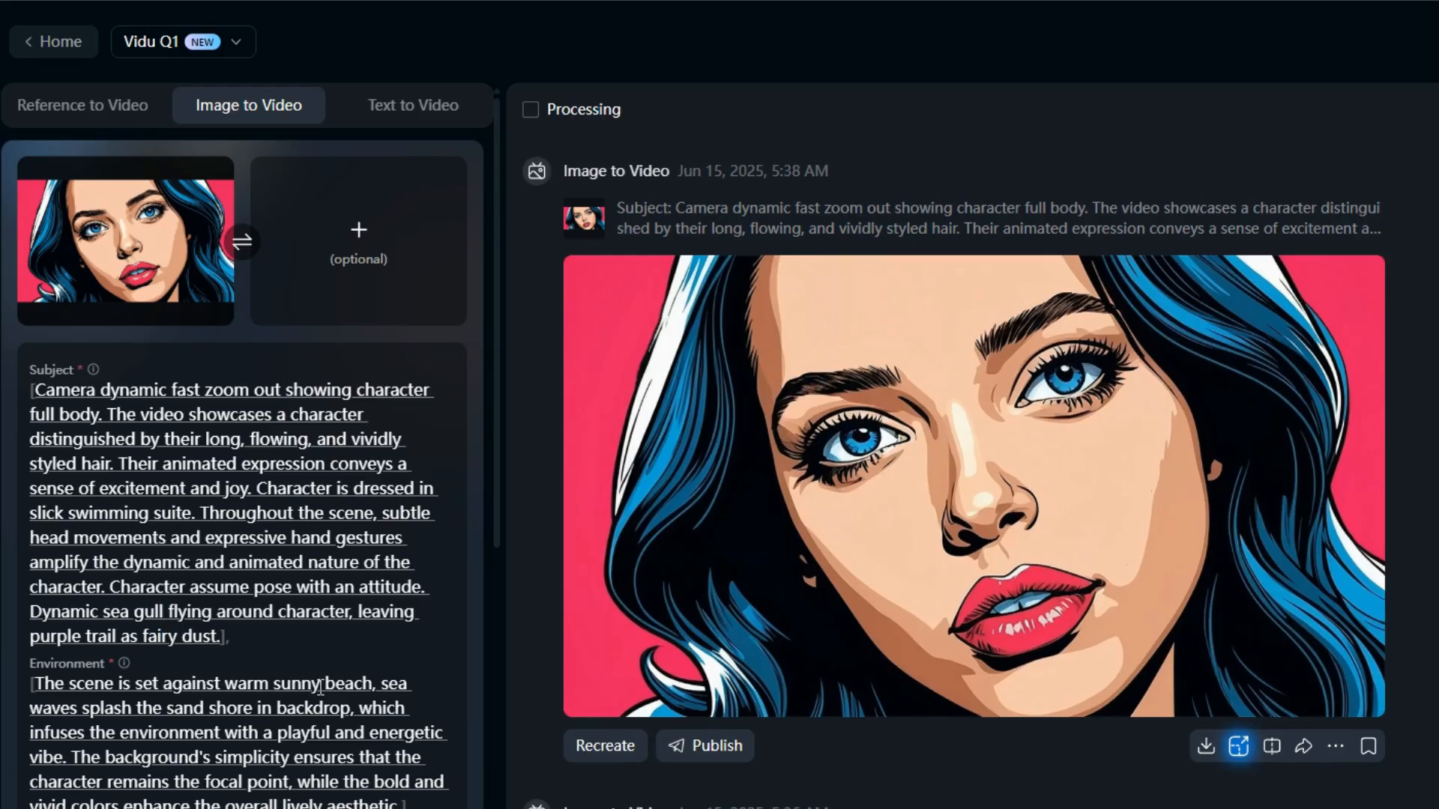
# Step: Append "Monkey approaches and do mischief around character." to the end of the Subject prompt
pyautogui.hotkey('ctrl', 'End')
pyautogui.write('Monkey appro')
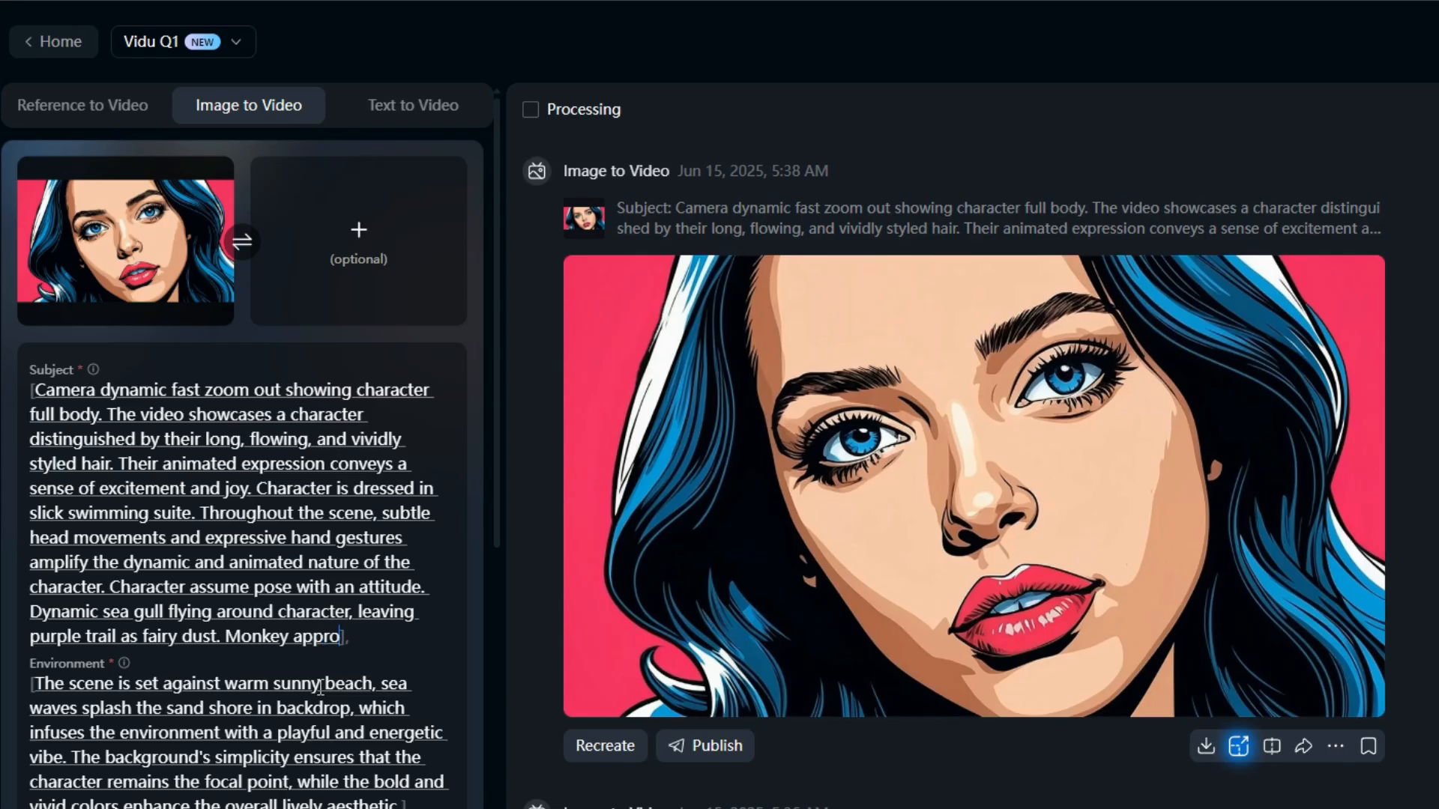
pyautogui.write('aches and ')
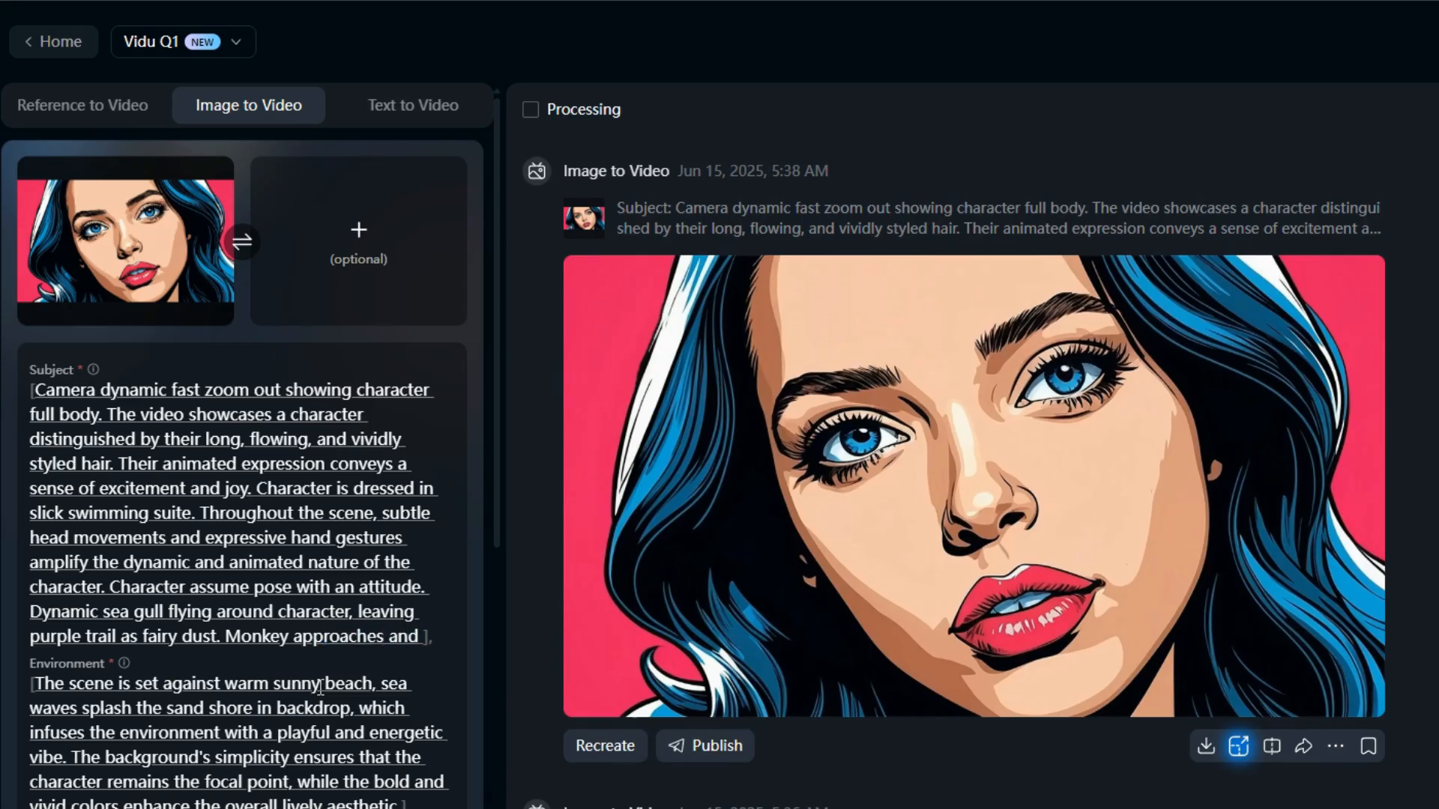
pyautogui.write('do mis')
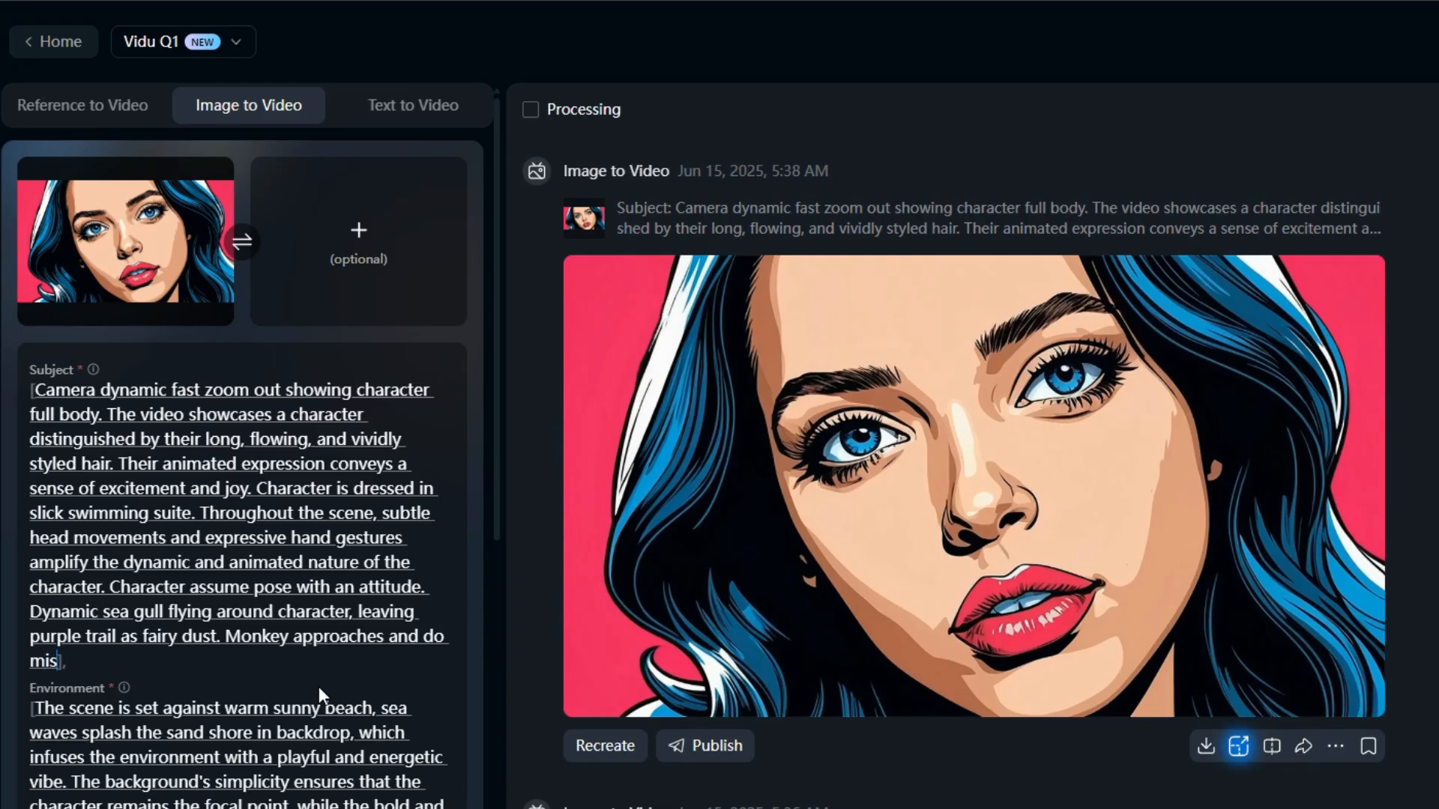
pyautogui.write('chief around ch')
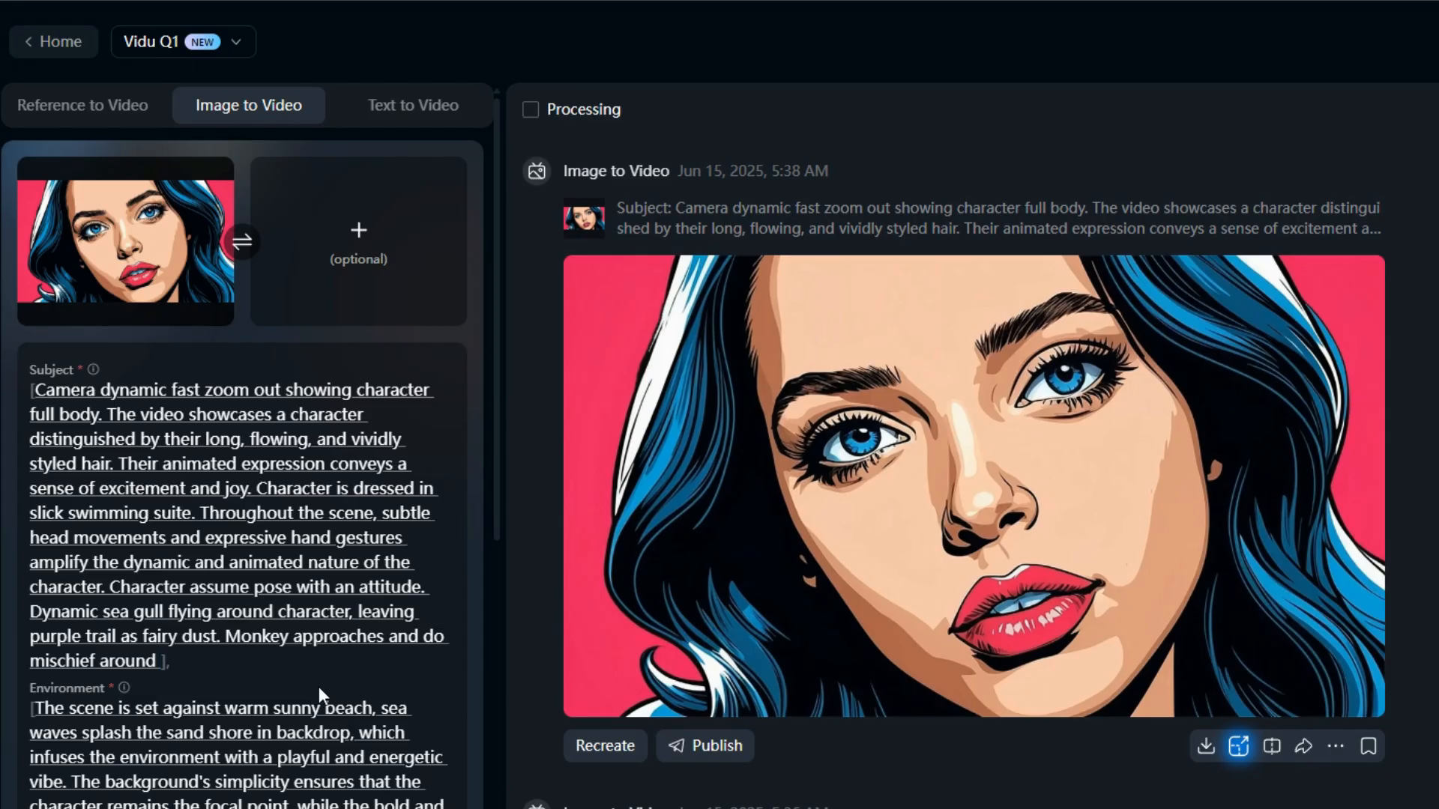
pyautogui.write('aravter')
pyautogui.press('BackSpace')
pyautogui.press('BackSpace')
pyautogui.press('BackSpace')
pyautogui.press('BackSpace')
pyautogui.write('cter.')
# Step: Add the camera follow movement and Rule of Thirds Composition options to the prompt, and start generating the video
pyautogui.scroll(-3, 444, 711)
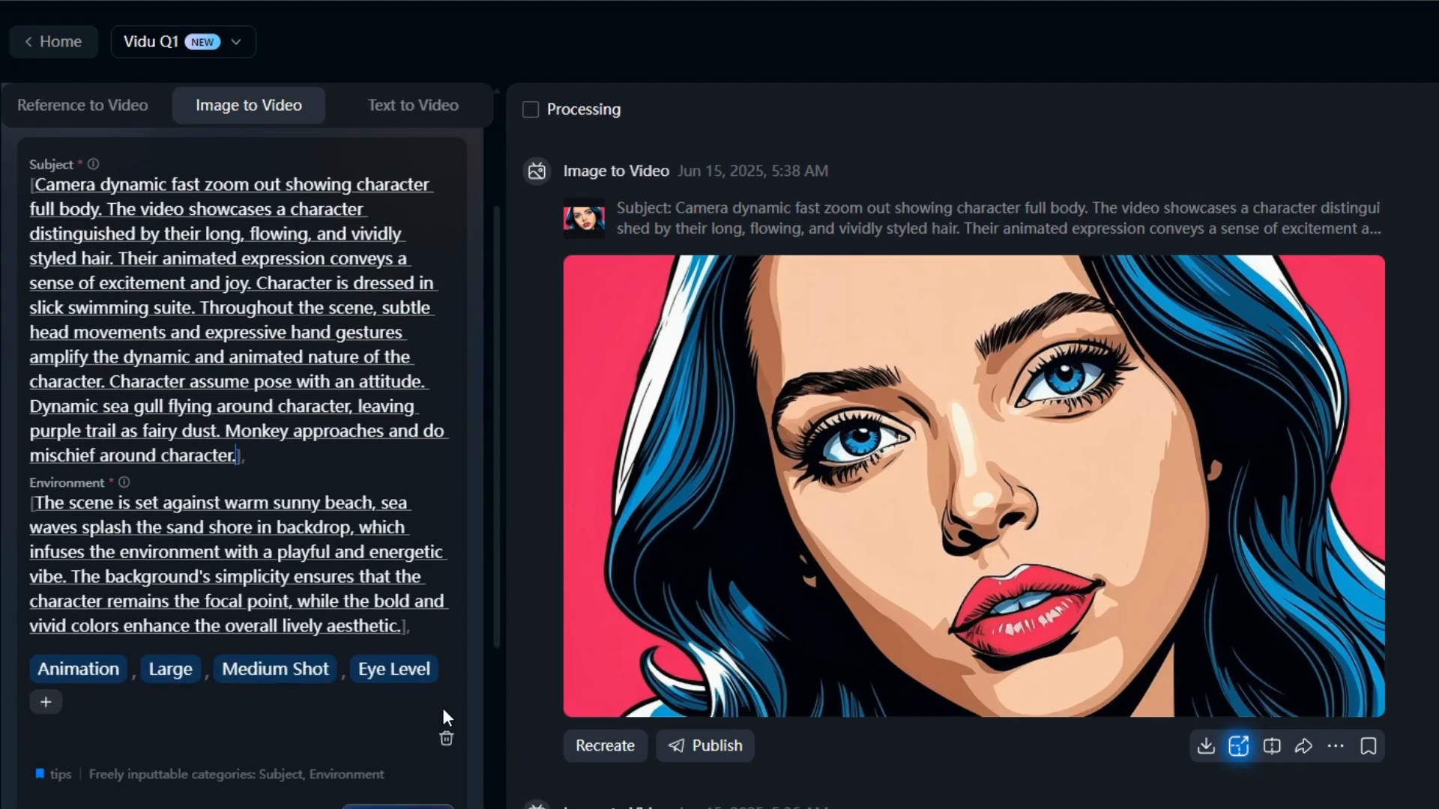
pyautogui.click(161, 669)
pyautogui.click(408, 673)
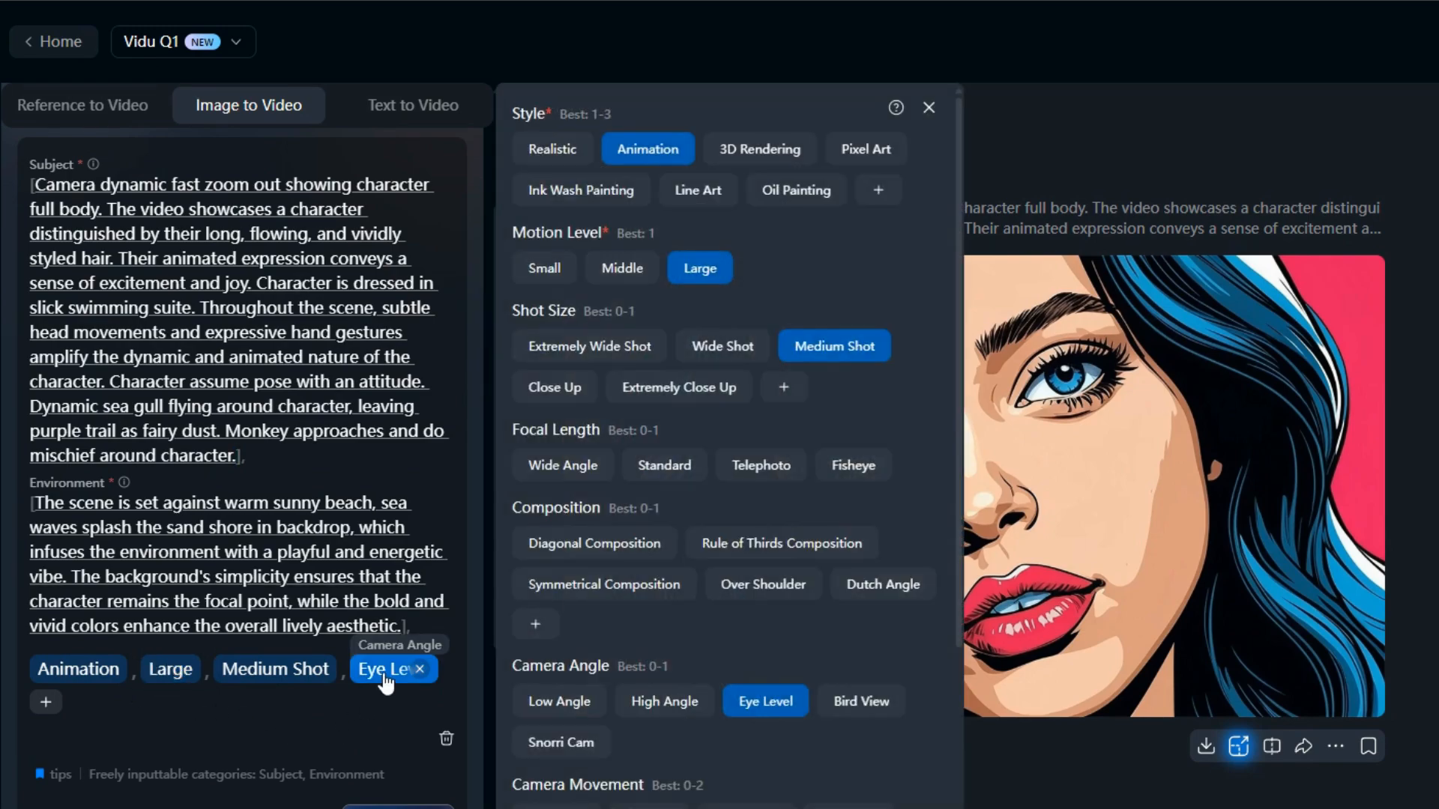
pyautogui.scroll(-3, 713, 649)
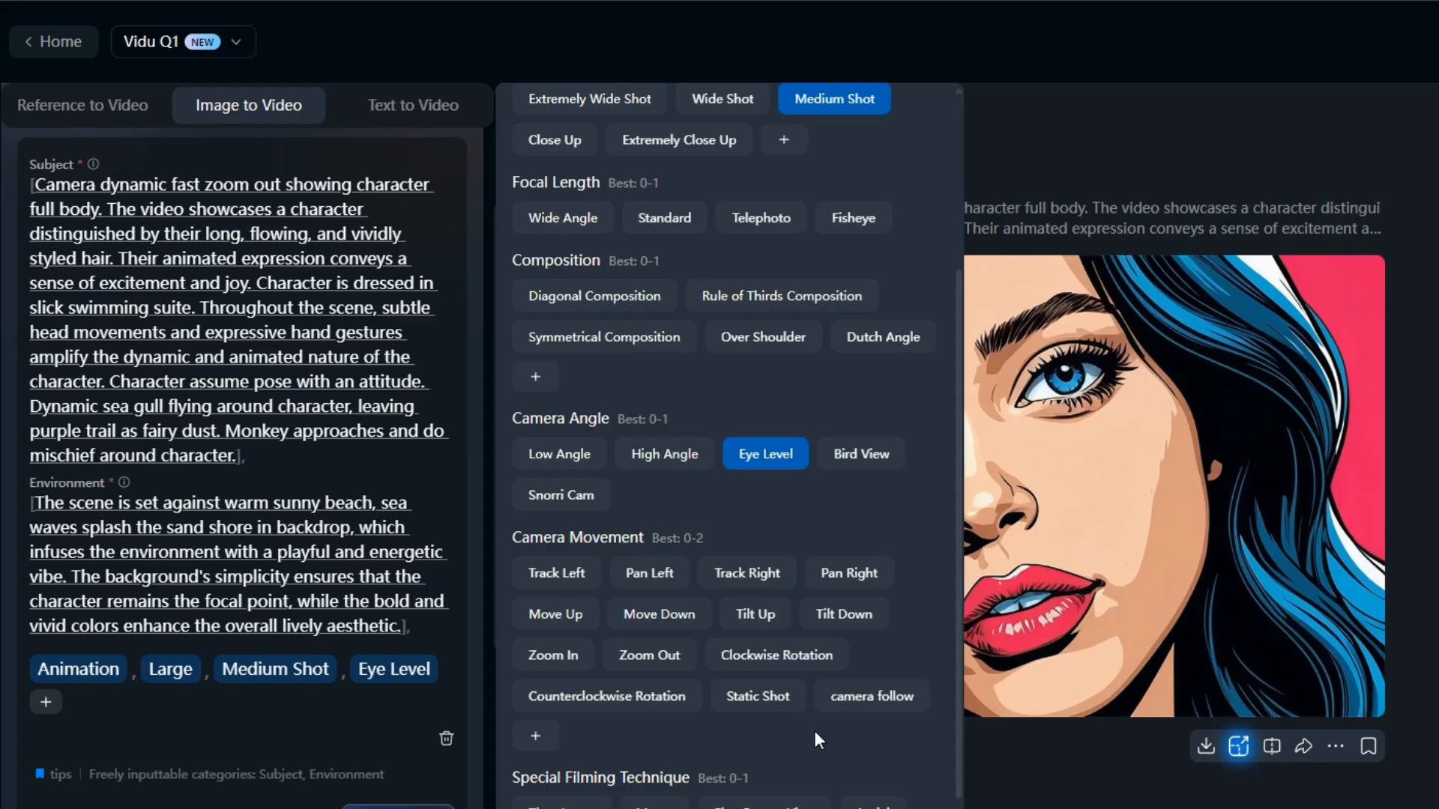
pyautogui.click(848, 699)
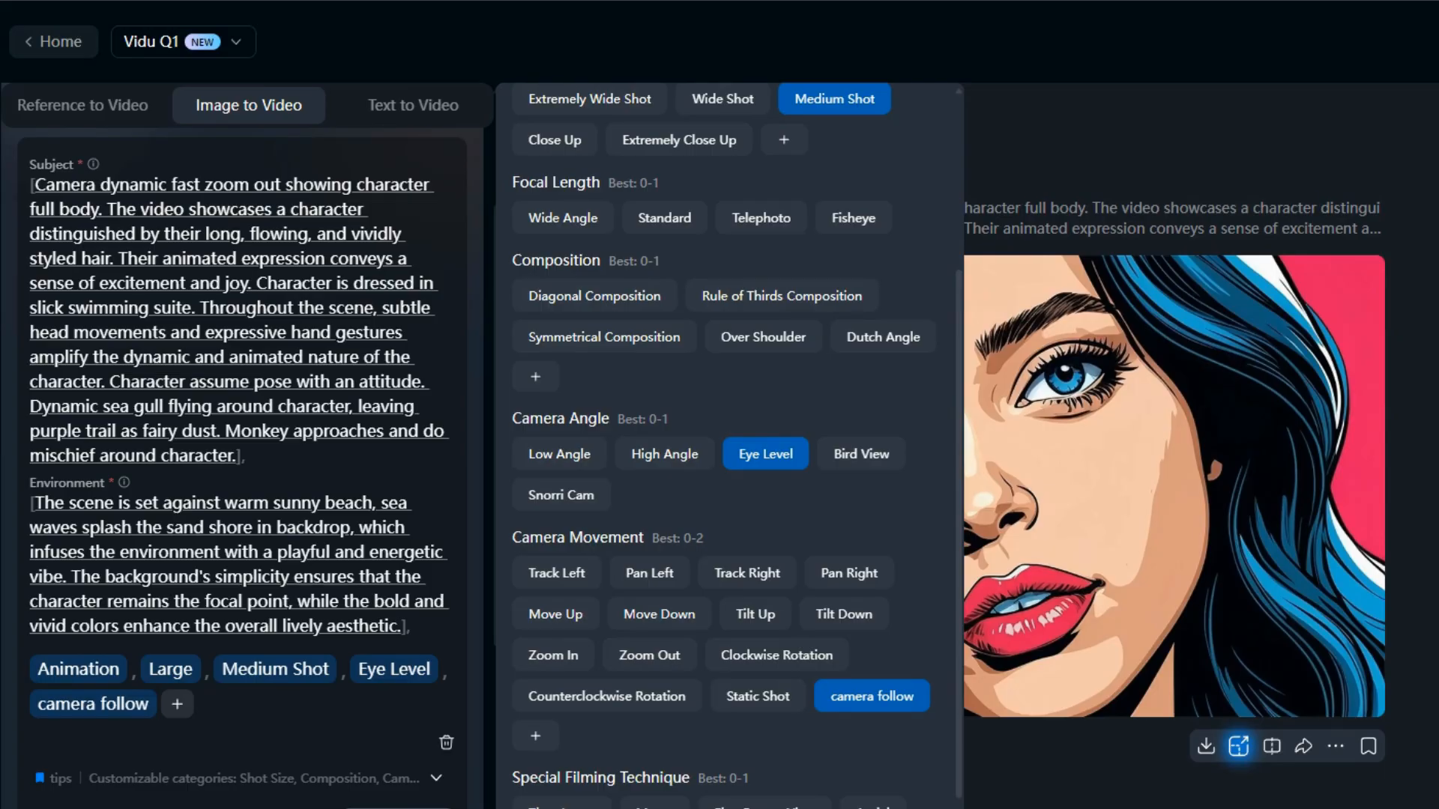
pyautogui.click(722, 307)
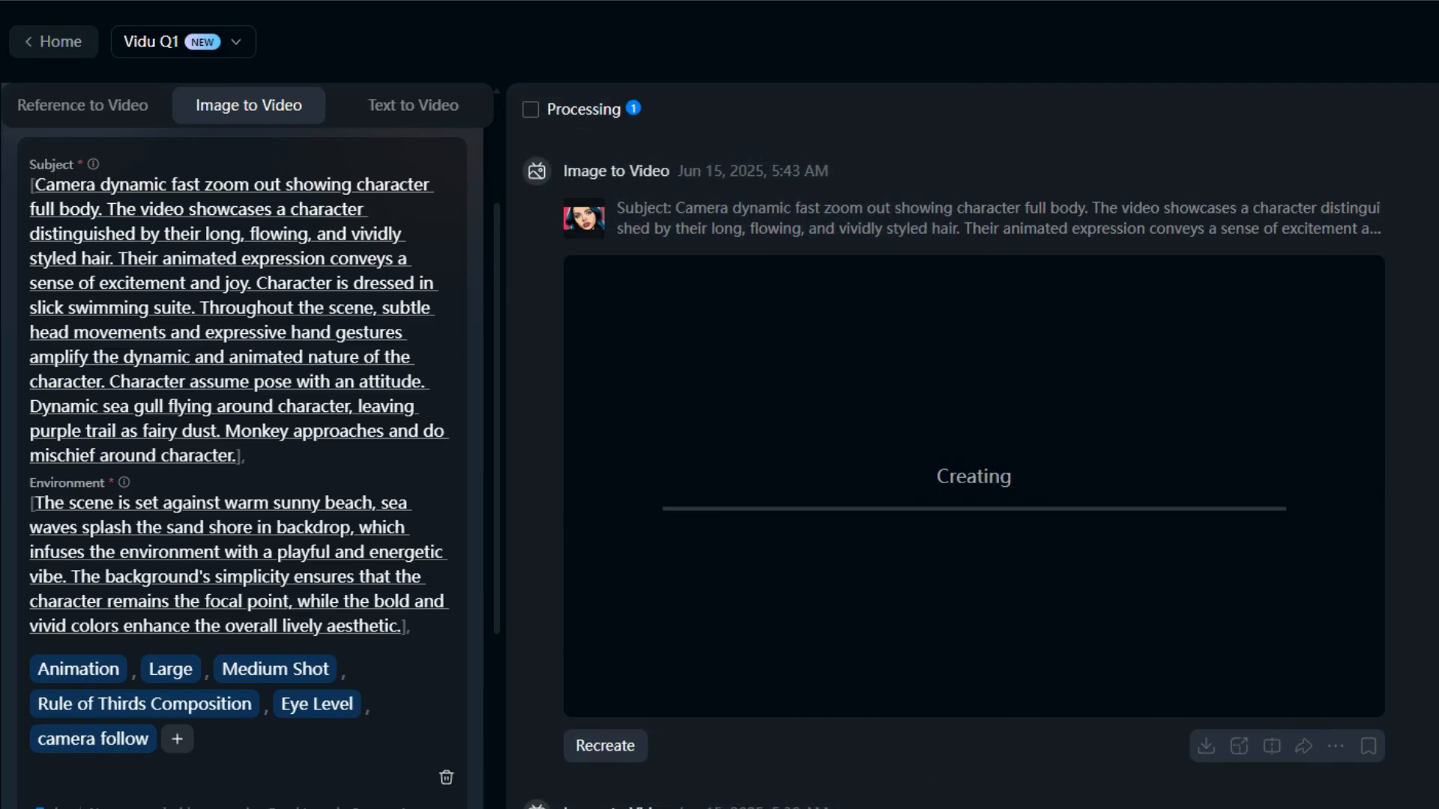
# Step: Download the 5:38 AM clip without watermark into the TUTORIAL_WORKFLOW folder under its suggested file name
pyautogui.scroll(-5, 974, 479)
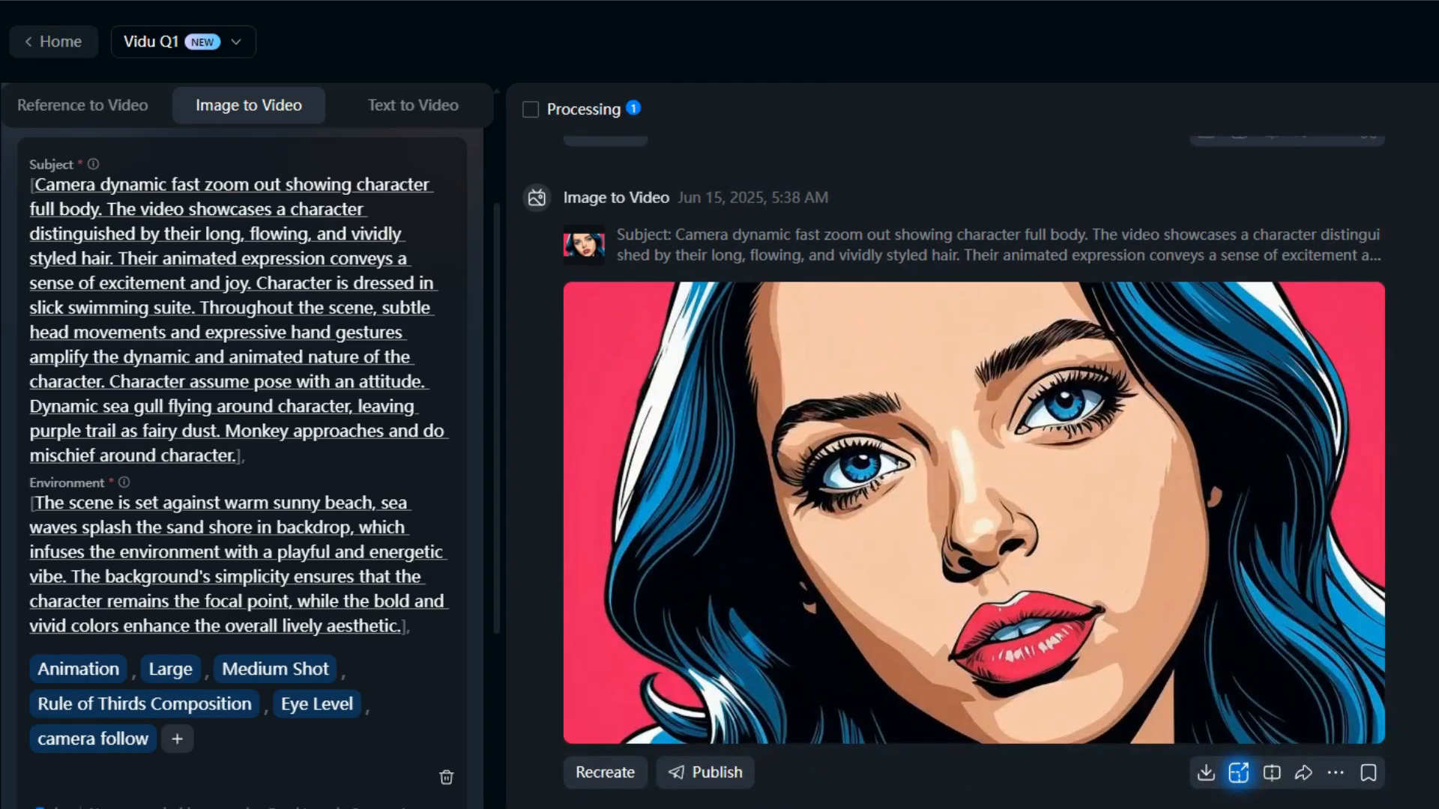
pyautogui.moveTo(1005, 612)
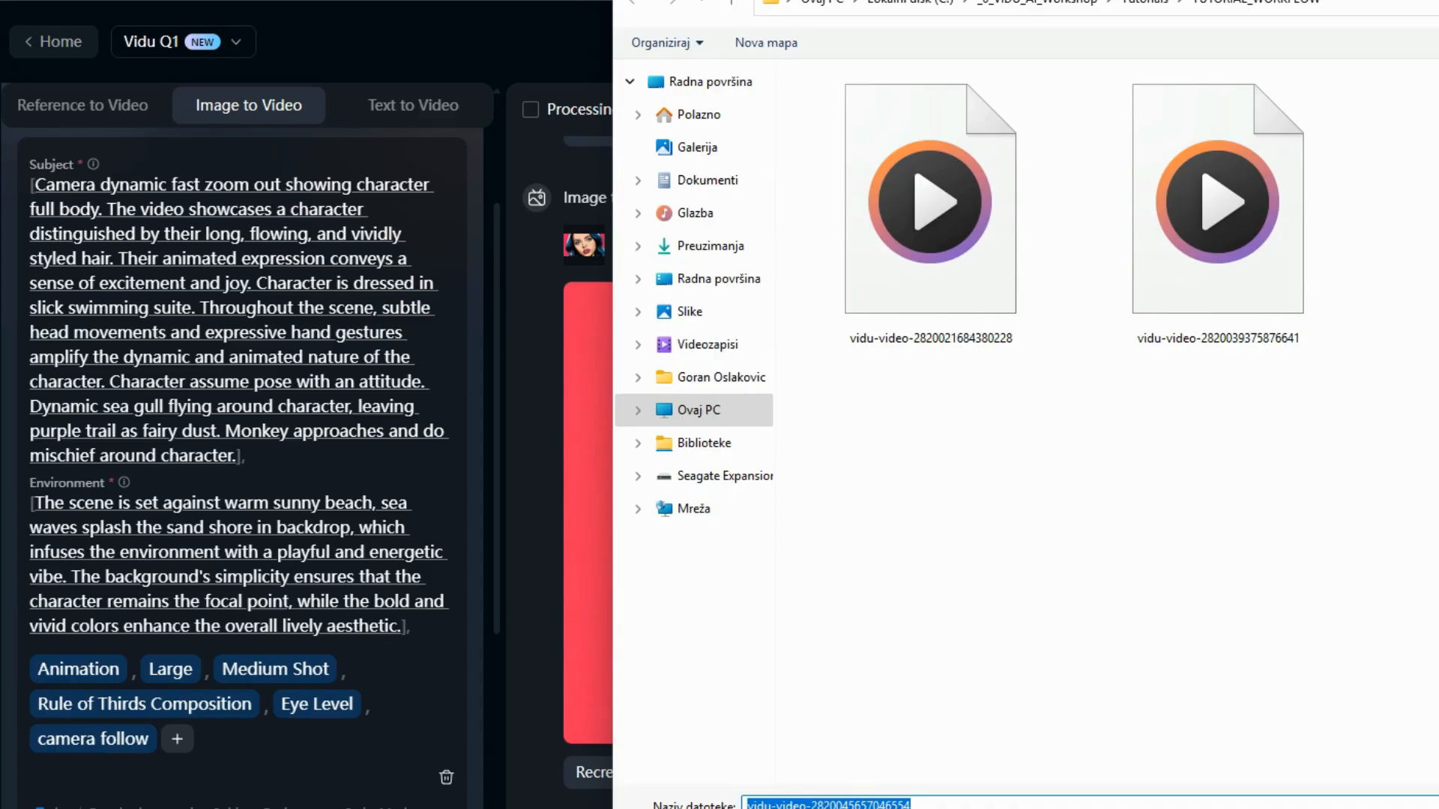
pyautogui.press('Return')
# Step: Export a waist-up frame with a neon flower beside the character from the 5:38 AM clip as woman_03
pyautogui.scroll(-5, 974, 479)
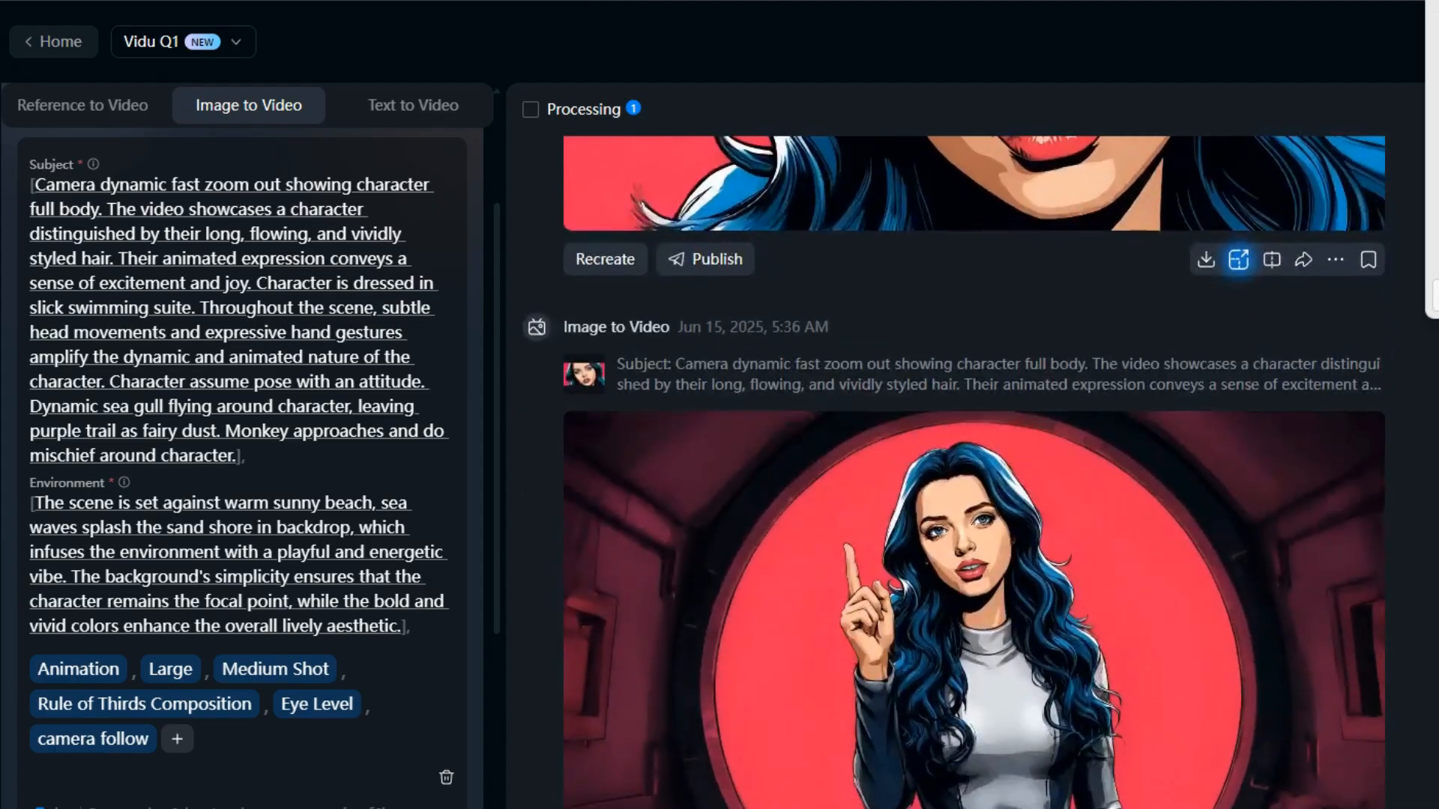
pyautogui.scroll(6, 975, 473)
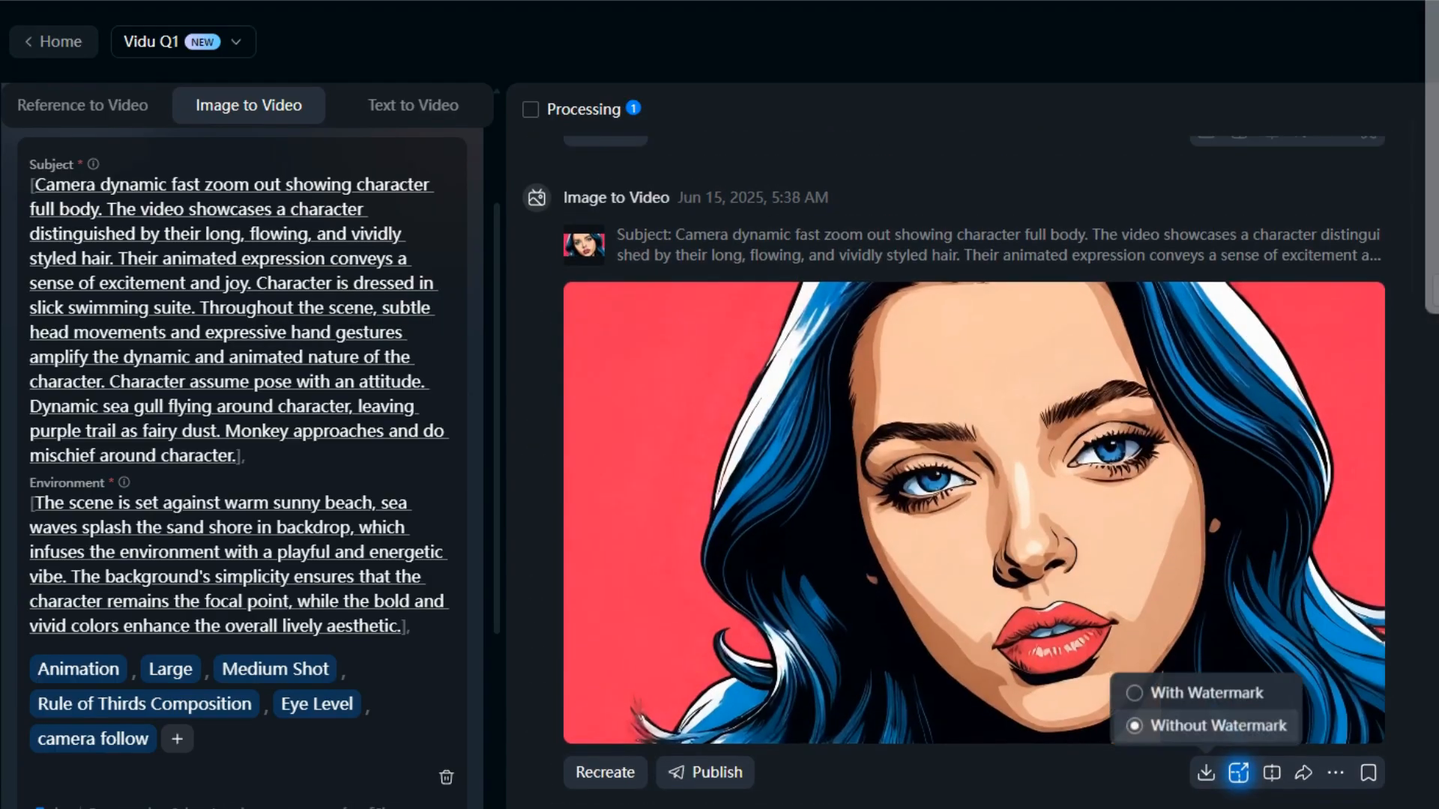
pyautogui.click(1272, 774)
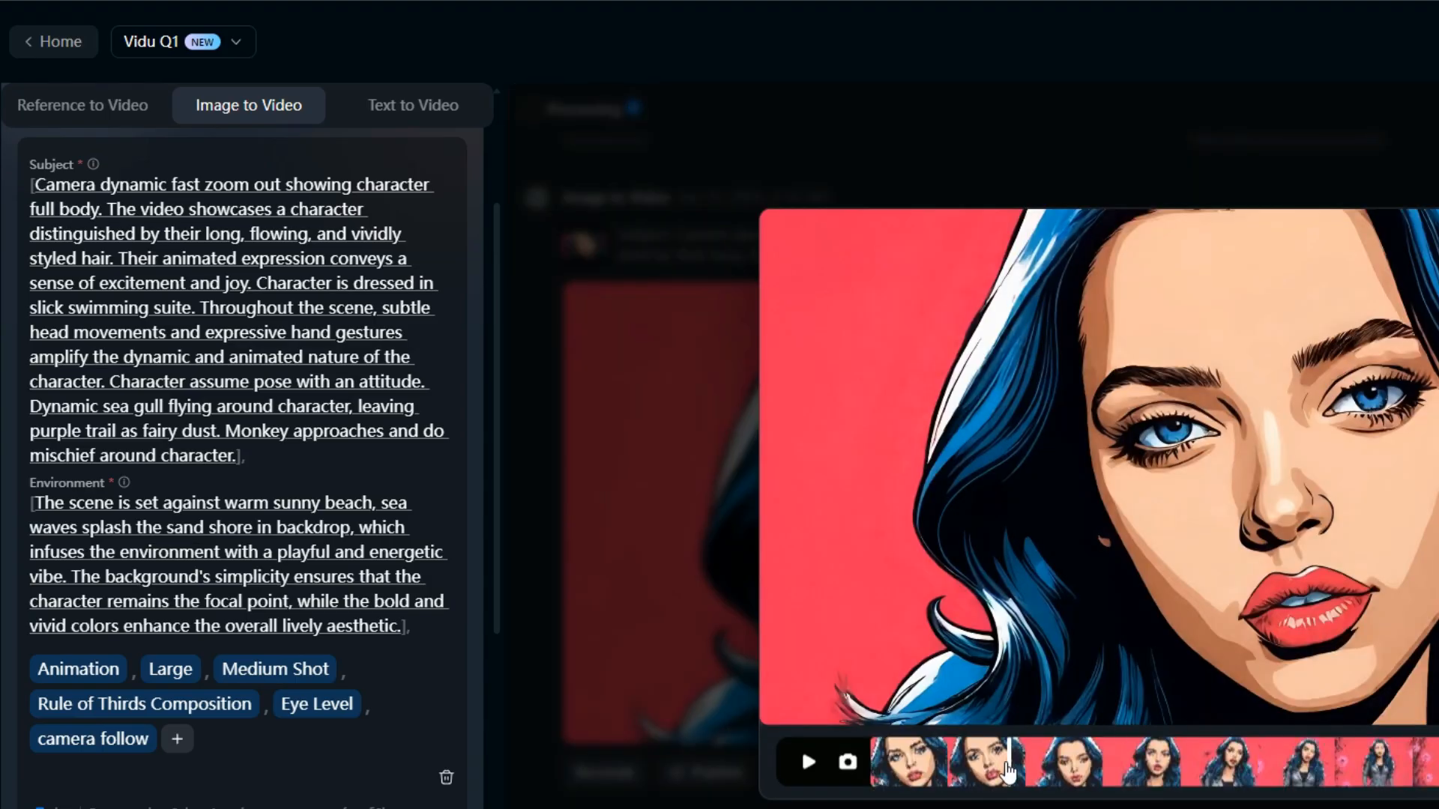
pyautogui.click(1287, 775)
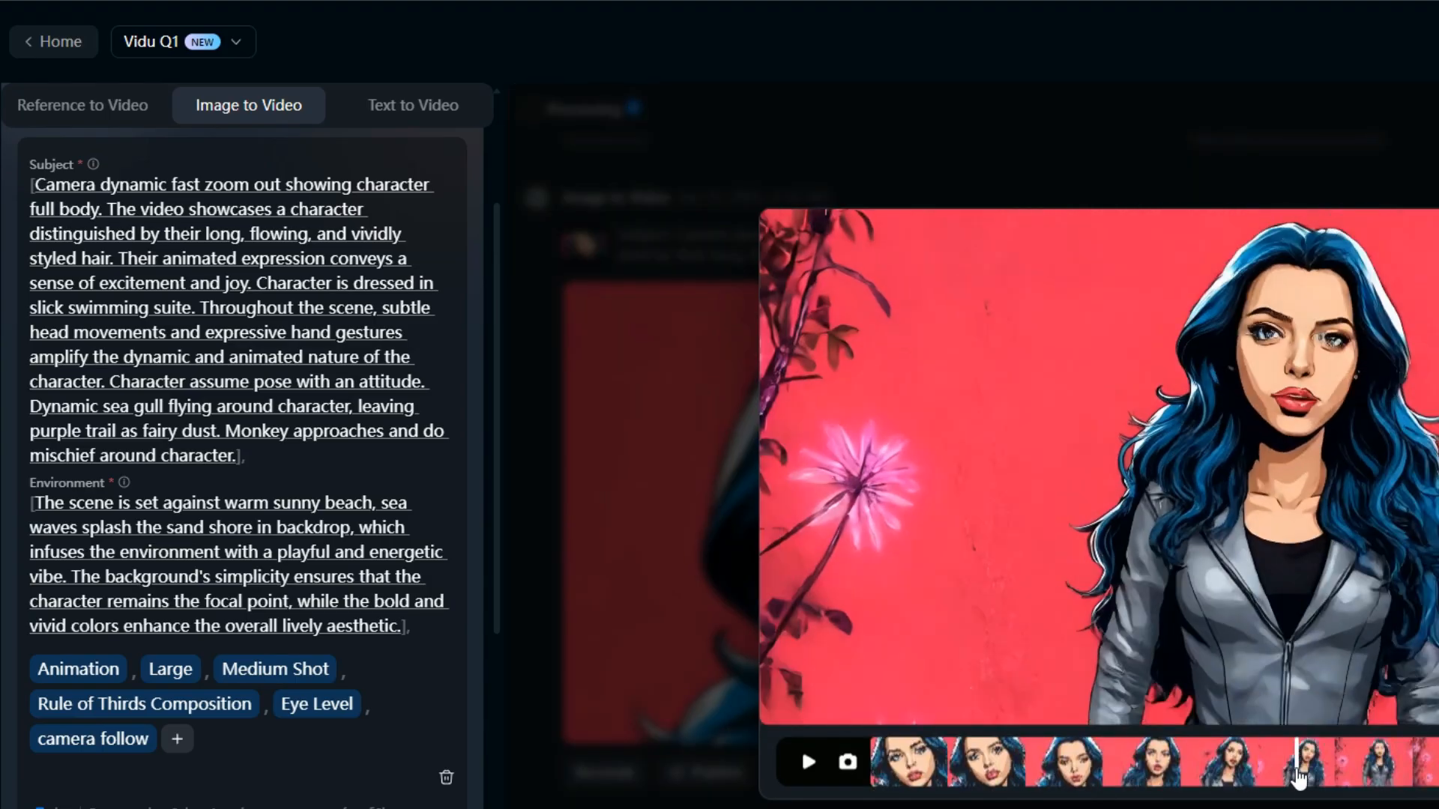
pyautogui.click(1310, 772)
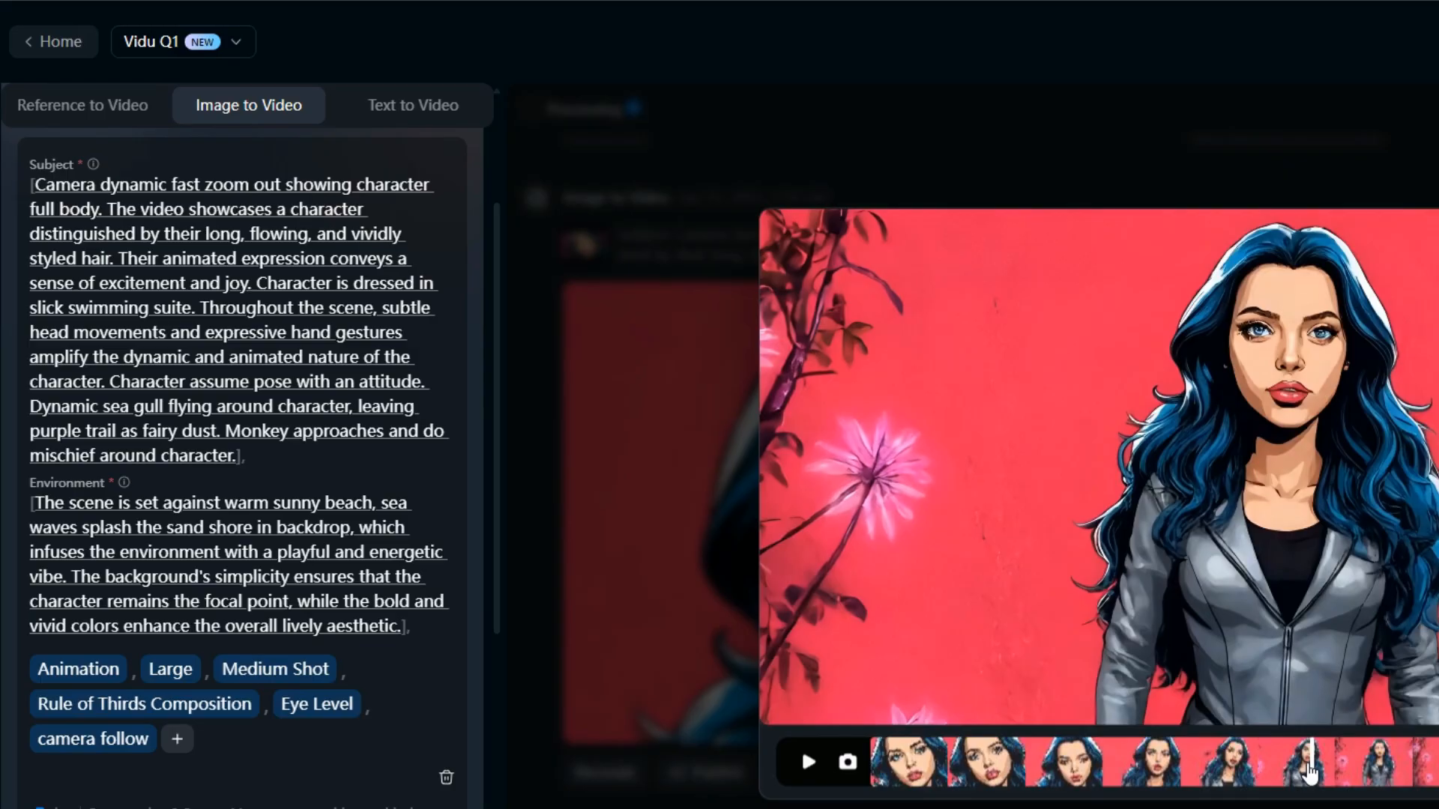
pyautogui.click(847, 764)
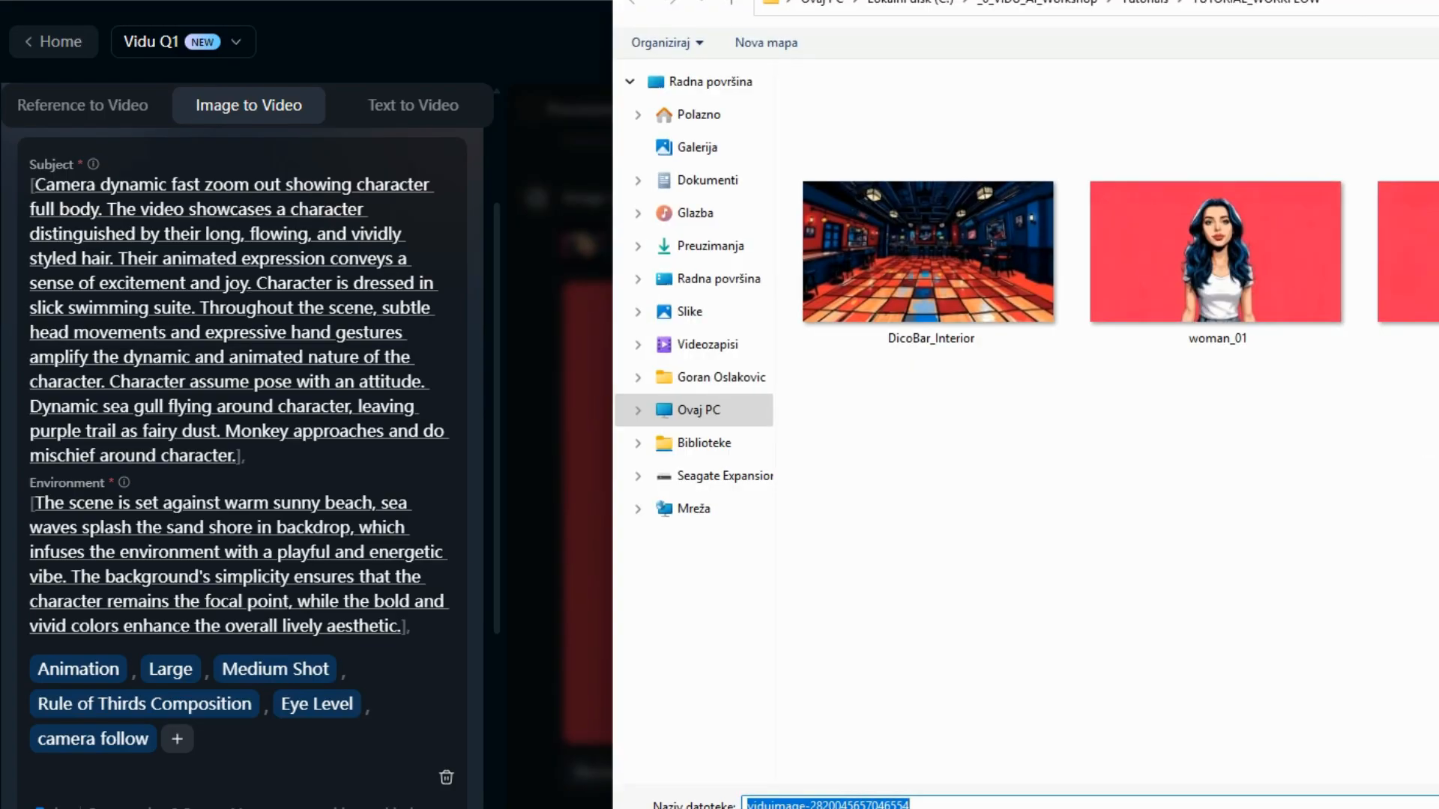
pyautogui.write('woman_03')
pyautogui.press('Return')
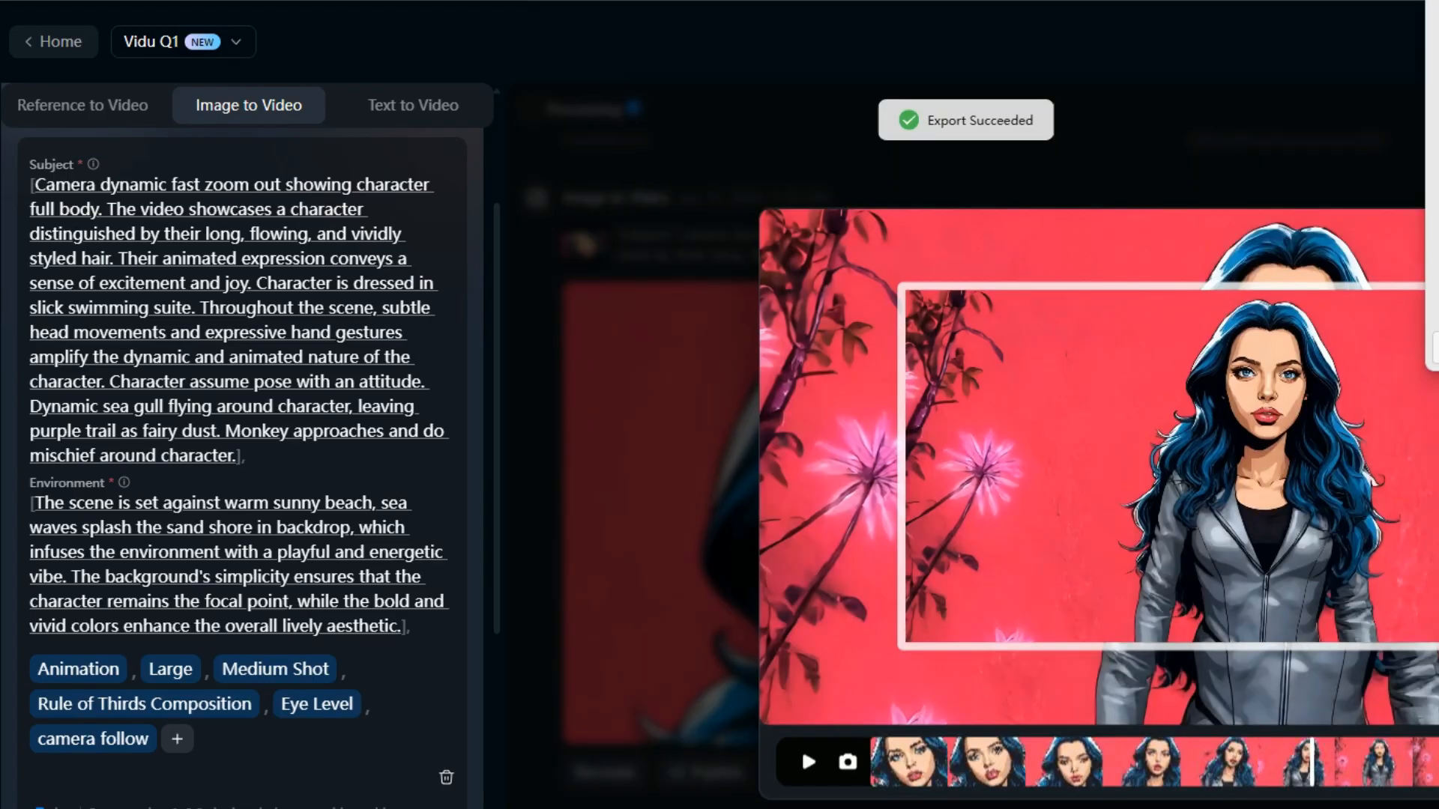
# Step: Export a full-body frame of the character among the neon flowers from the same clip as woman_03a
pyautogui.click(847, 763)
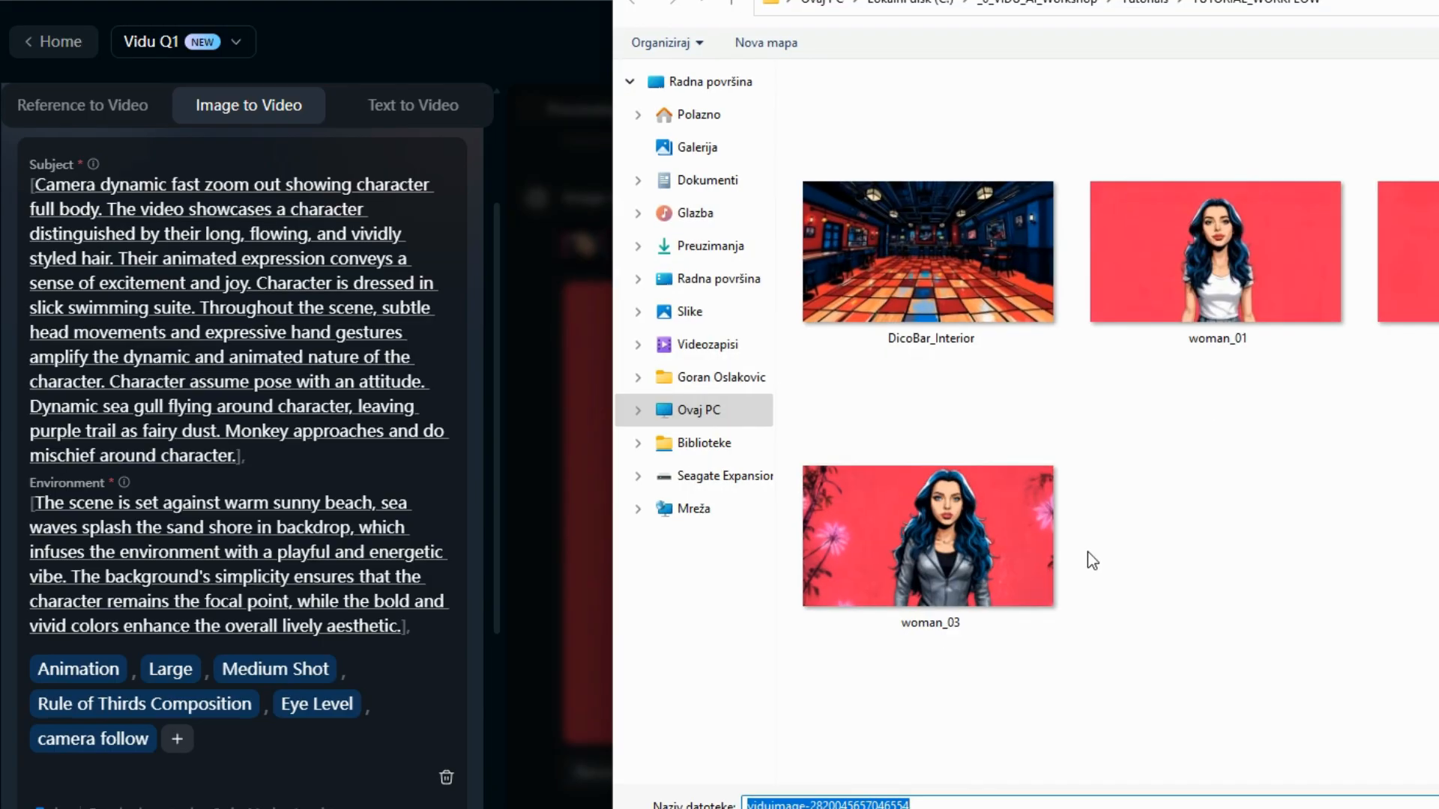
pyautogui.click(1034, 555)
pyautogui.write('4')
pyautogui.press('Return')
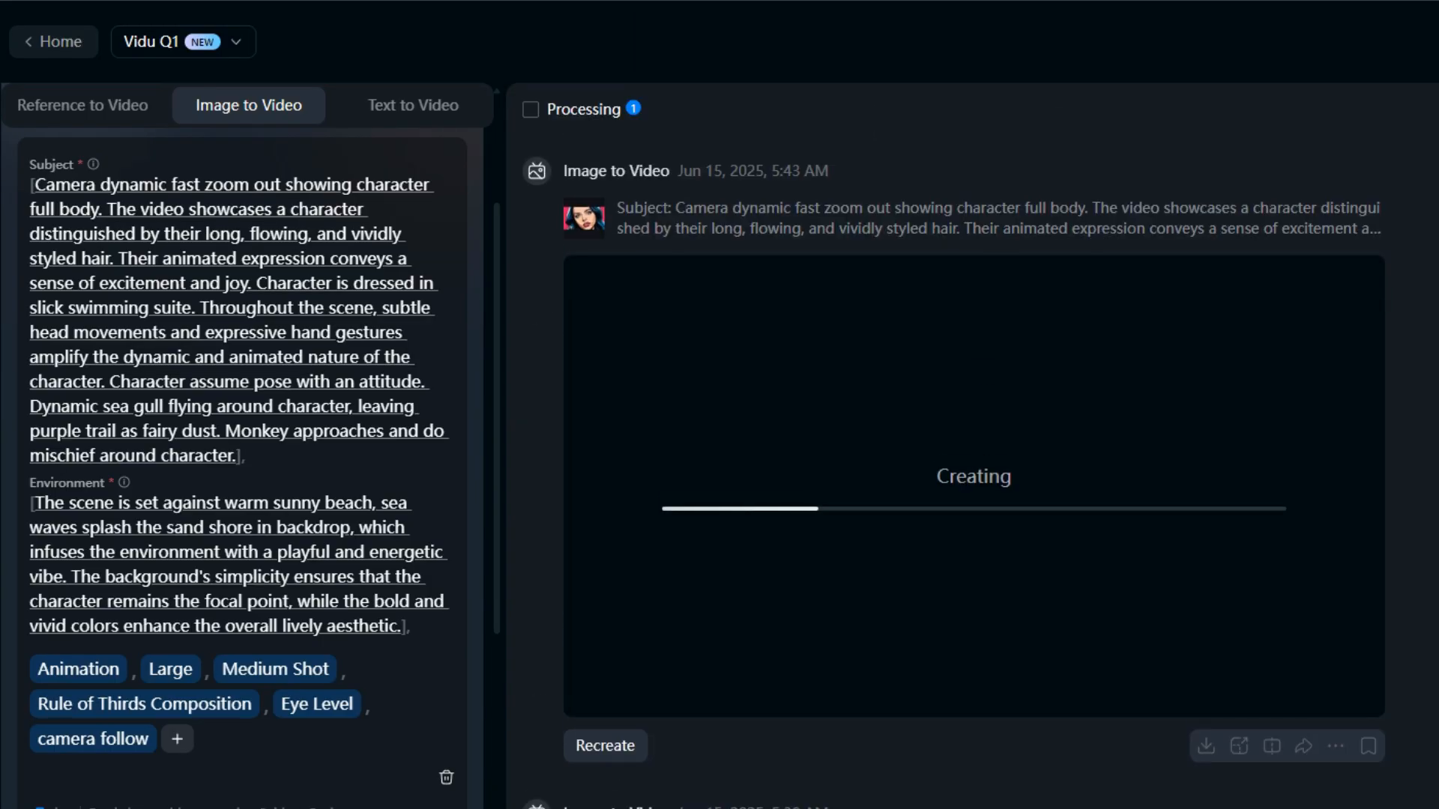
# Step: Remove the portrait from the start frame and clear the whole prompt
pyautogui.scroll(3, 479, 413)
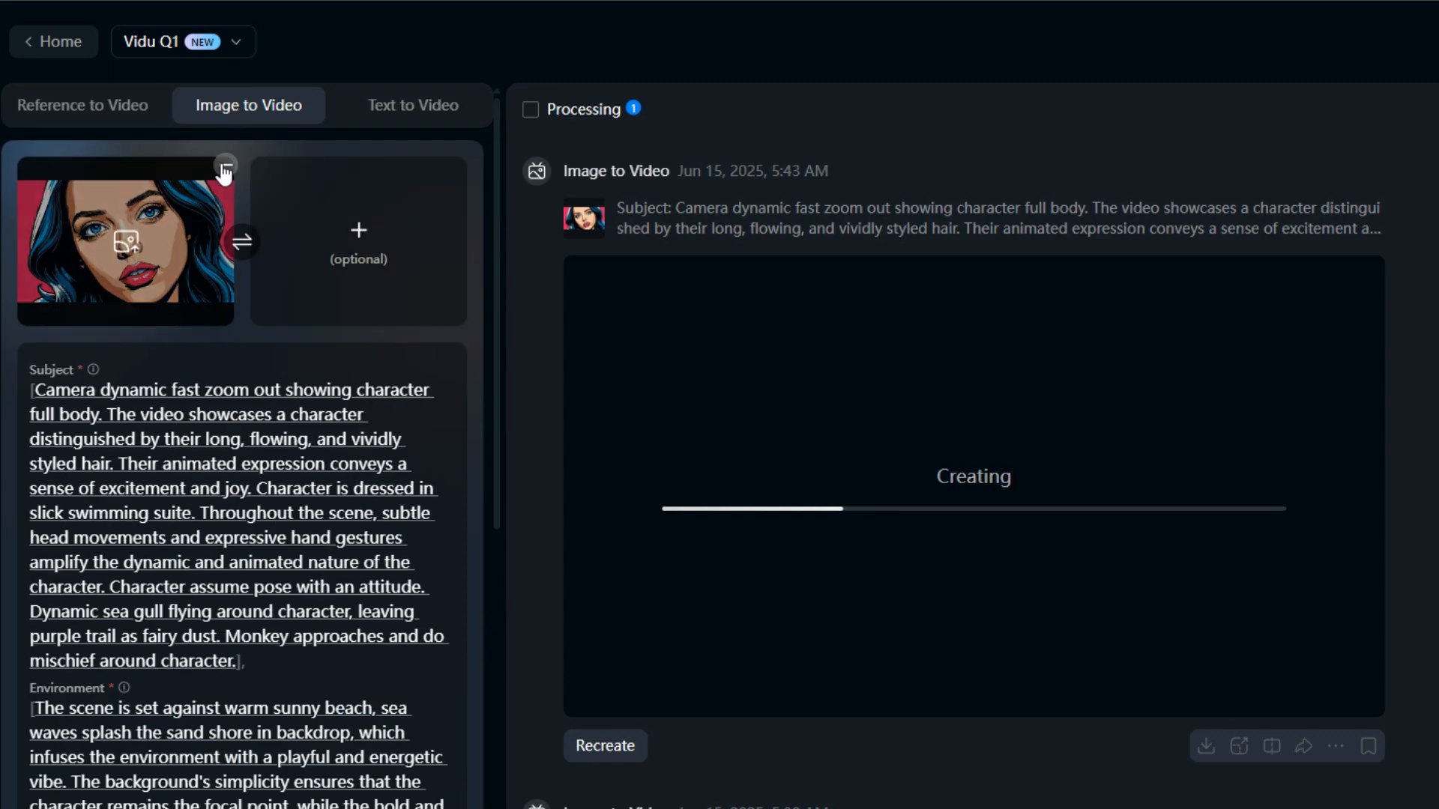
pyautogui.click(225, 168)
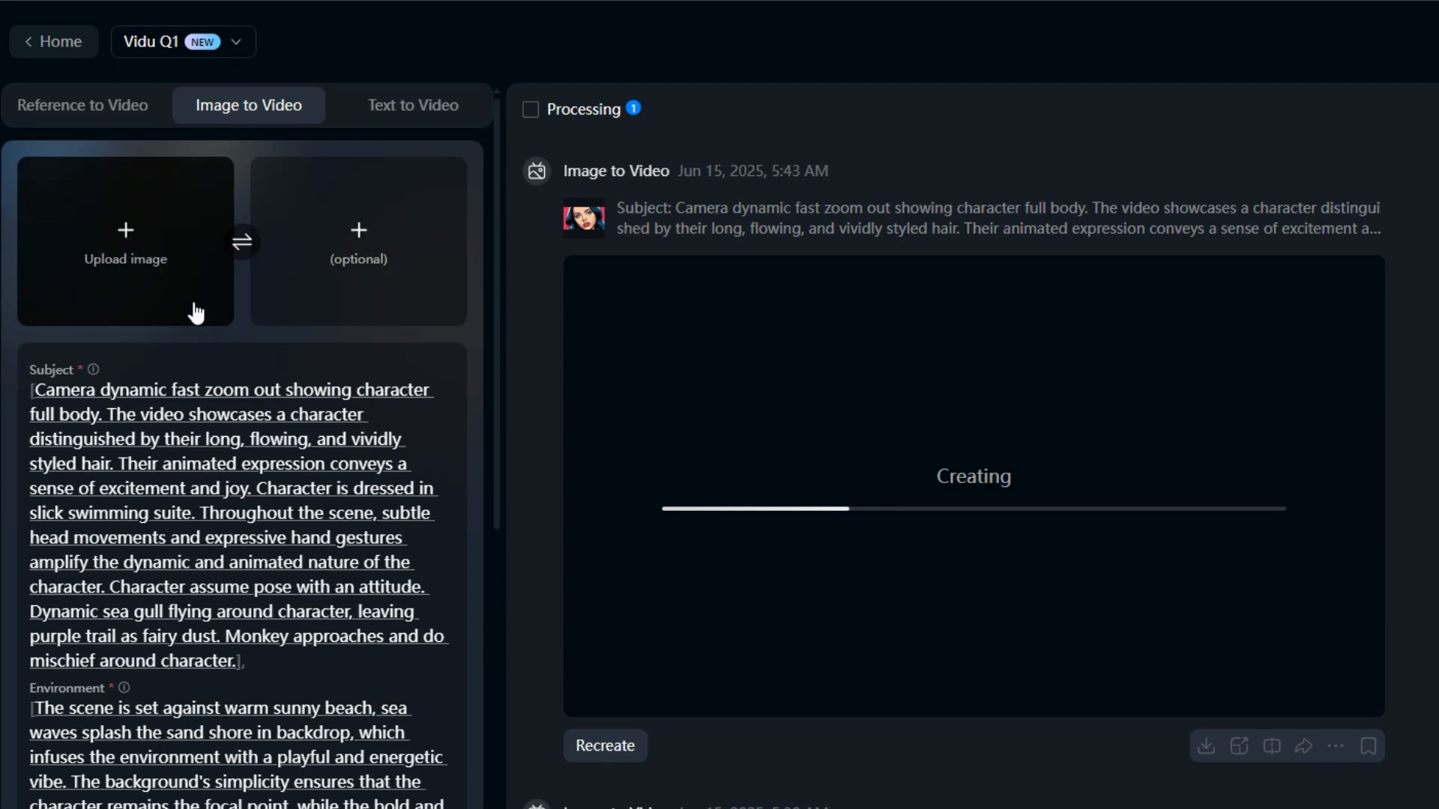
pyautogui.scroll(-5, 196, 314)
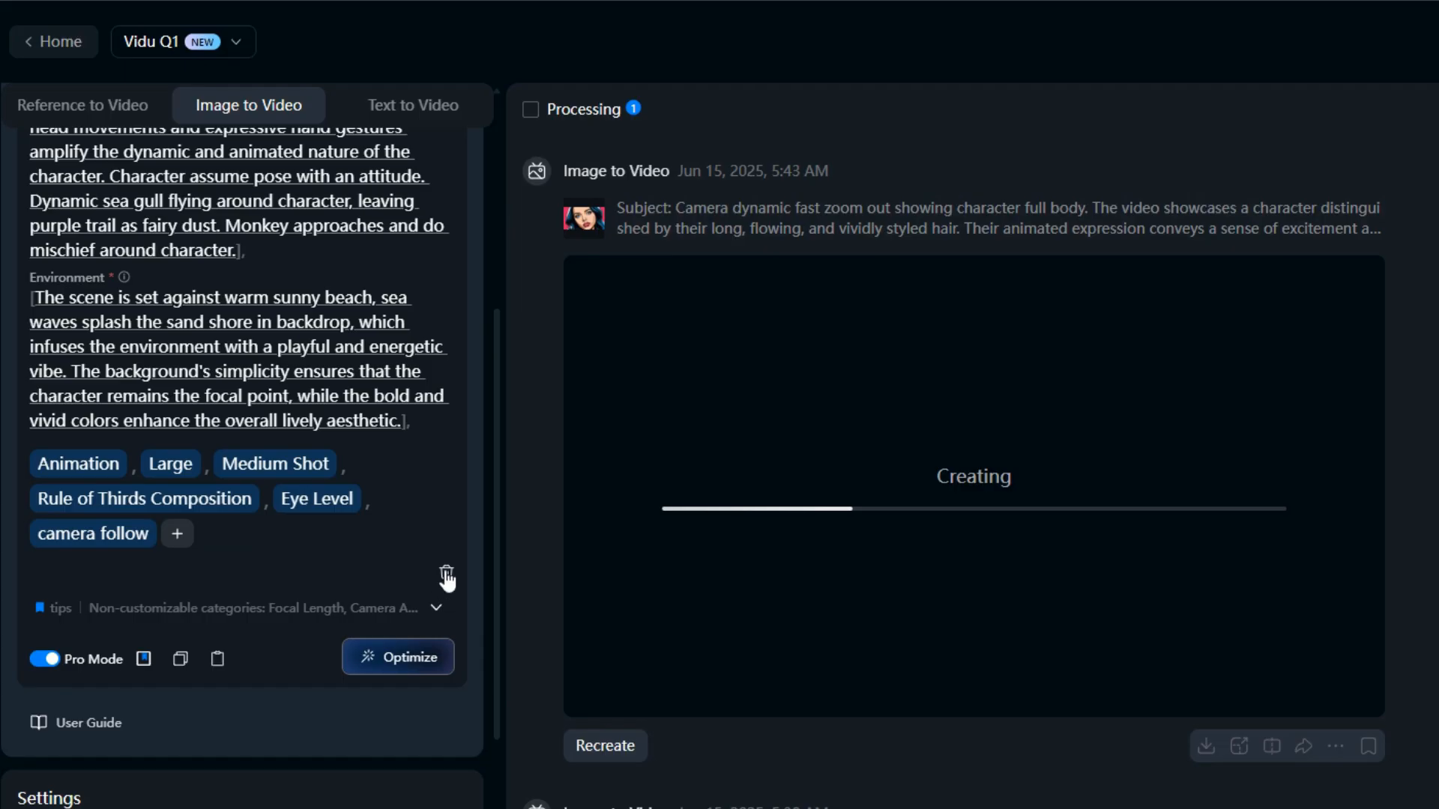
pyautogui.click(447, 574)
pyautogui.scroll(3, 324, 391)
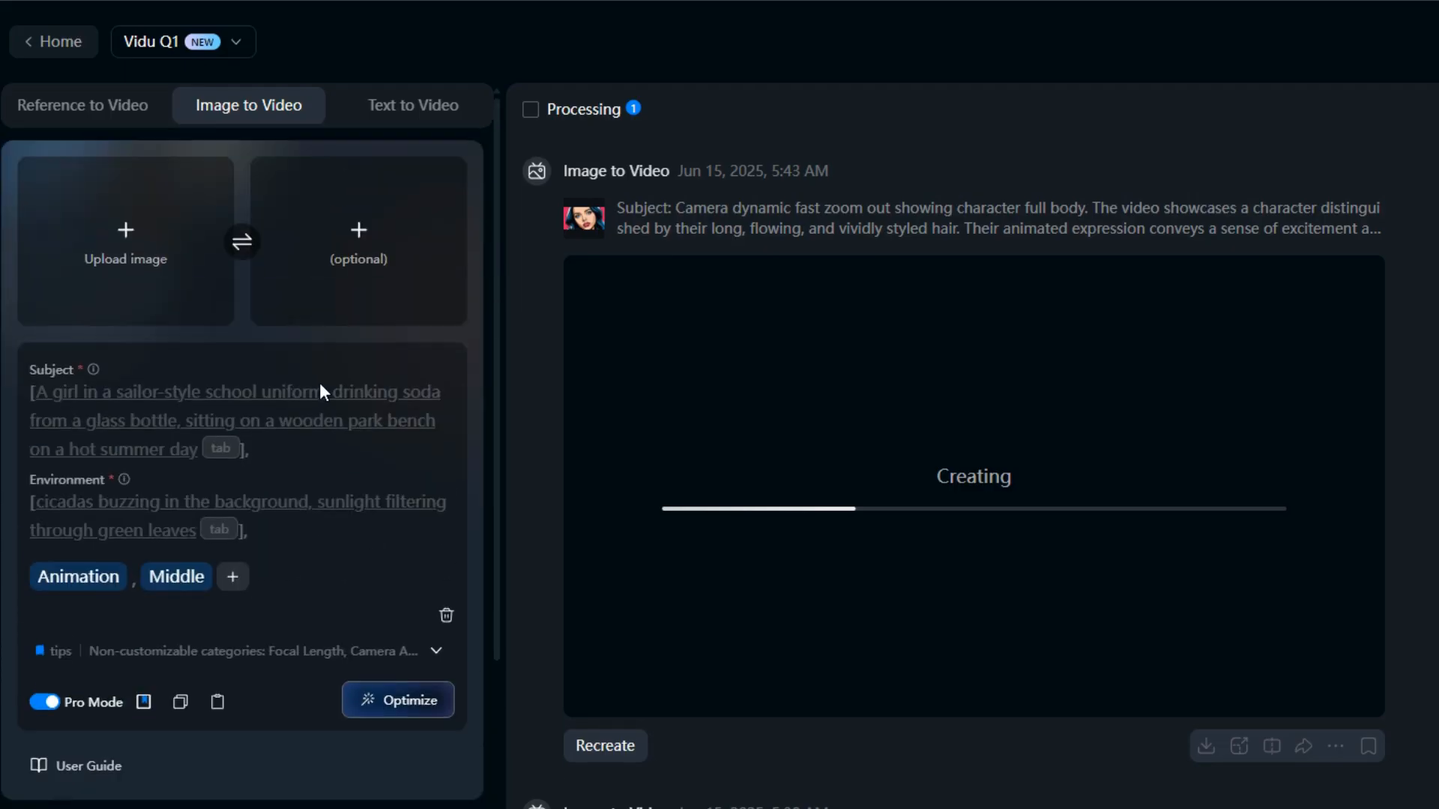
# Step: Upload woman_03 as the start frame image
pyautogui.click(127, 254)
pyautogui.scroll(-1, 835, 569)
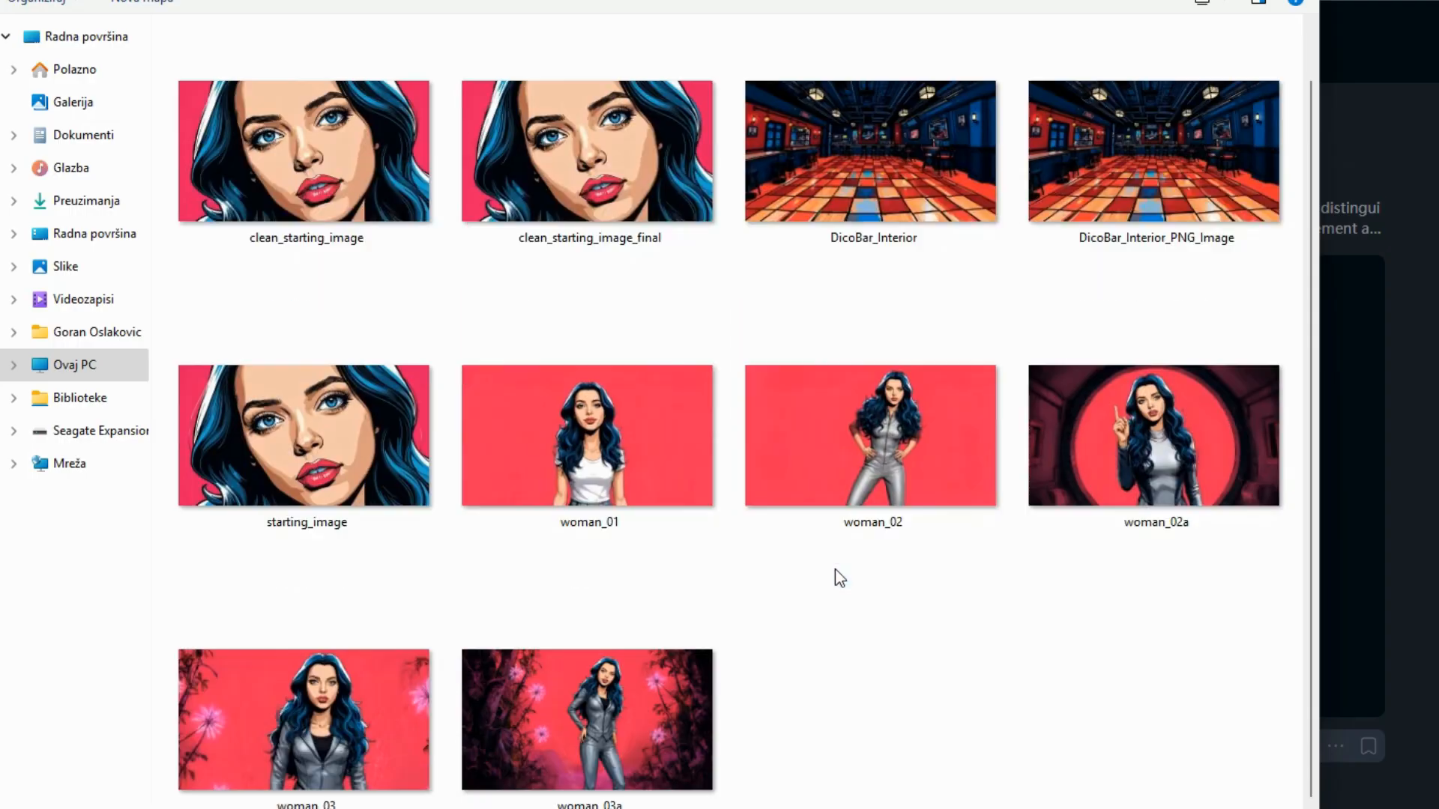
pyautogui.click(305, 713)
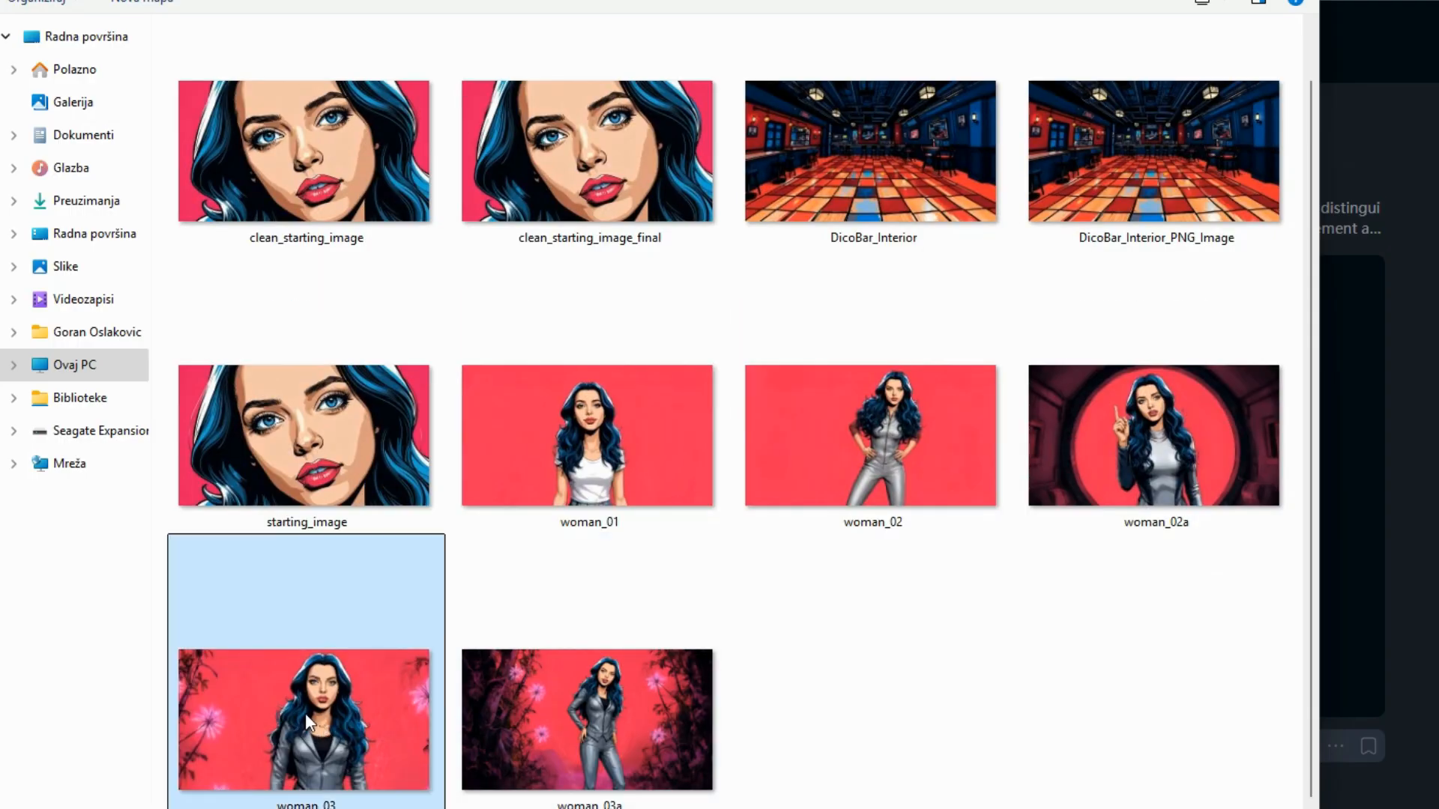
pyautogui.click(1049, 808)
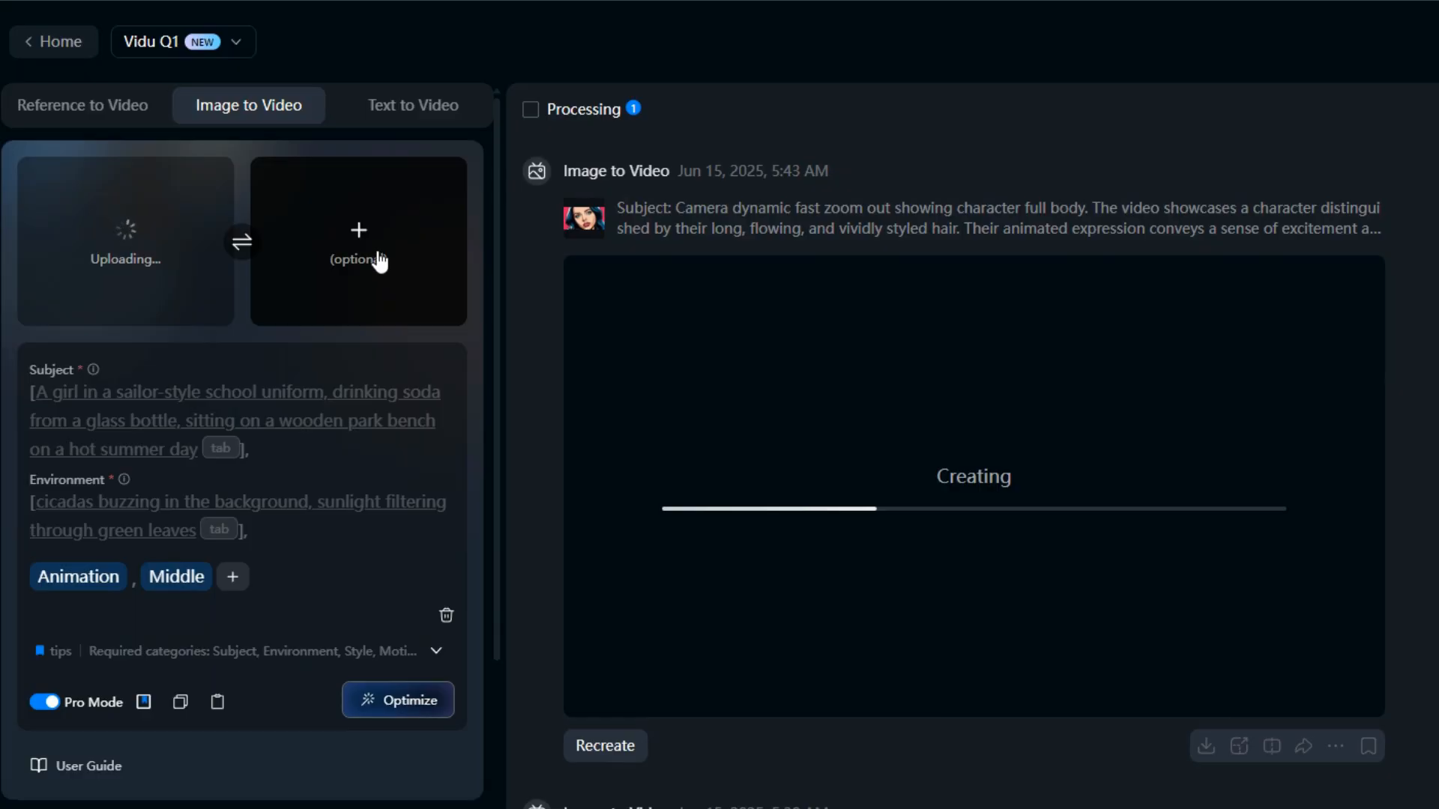
# Step: Upload woman_03a as the optional end frame image
pyautogui.click(378, 258)
pyautogui.scroll(-1, 719, 600)
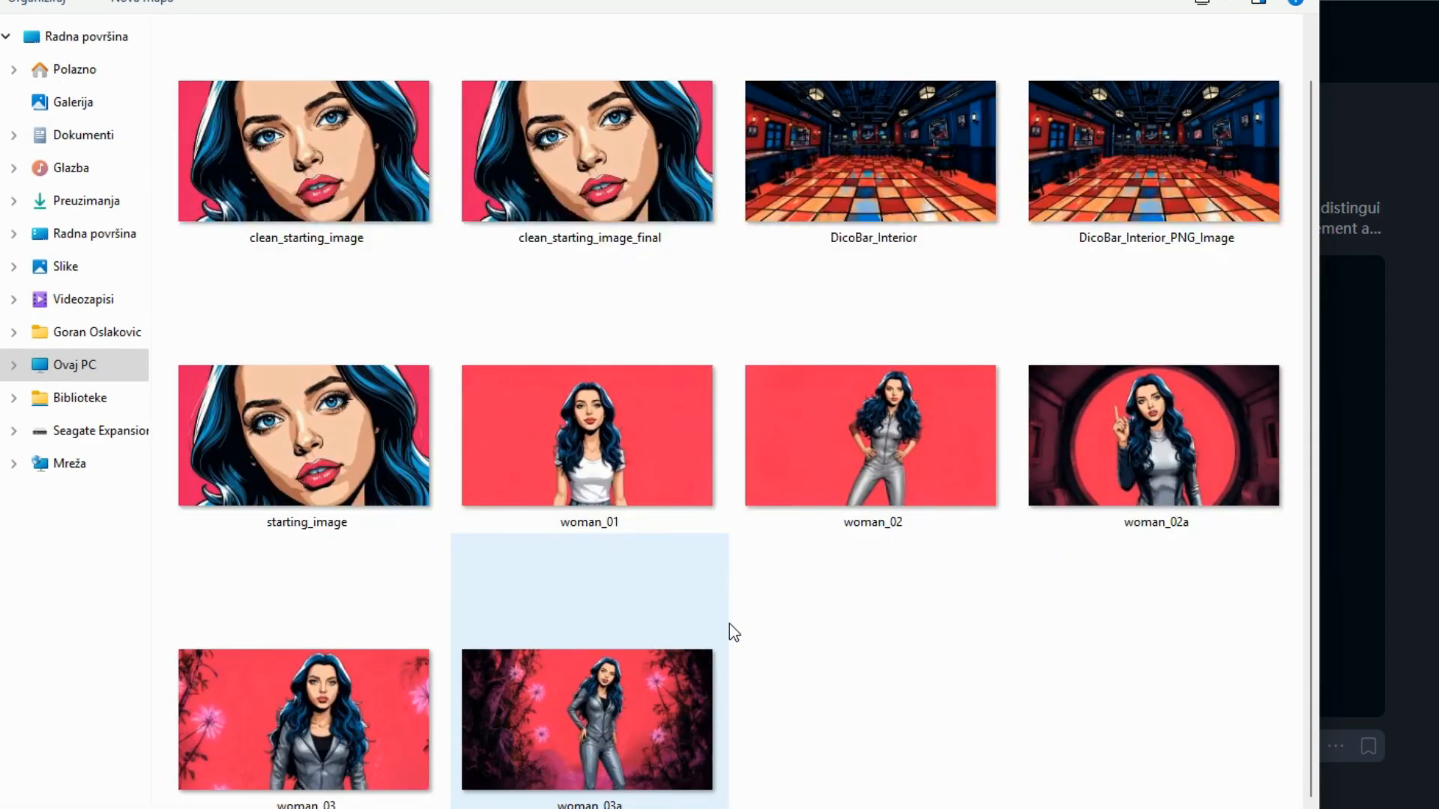
pyautogui.click(588, 718)
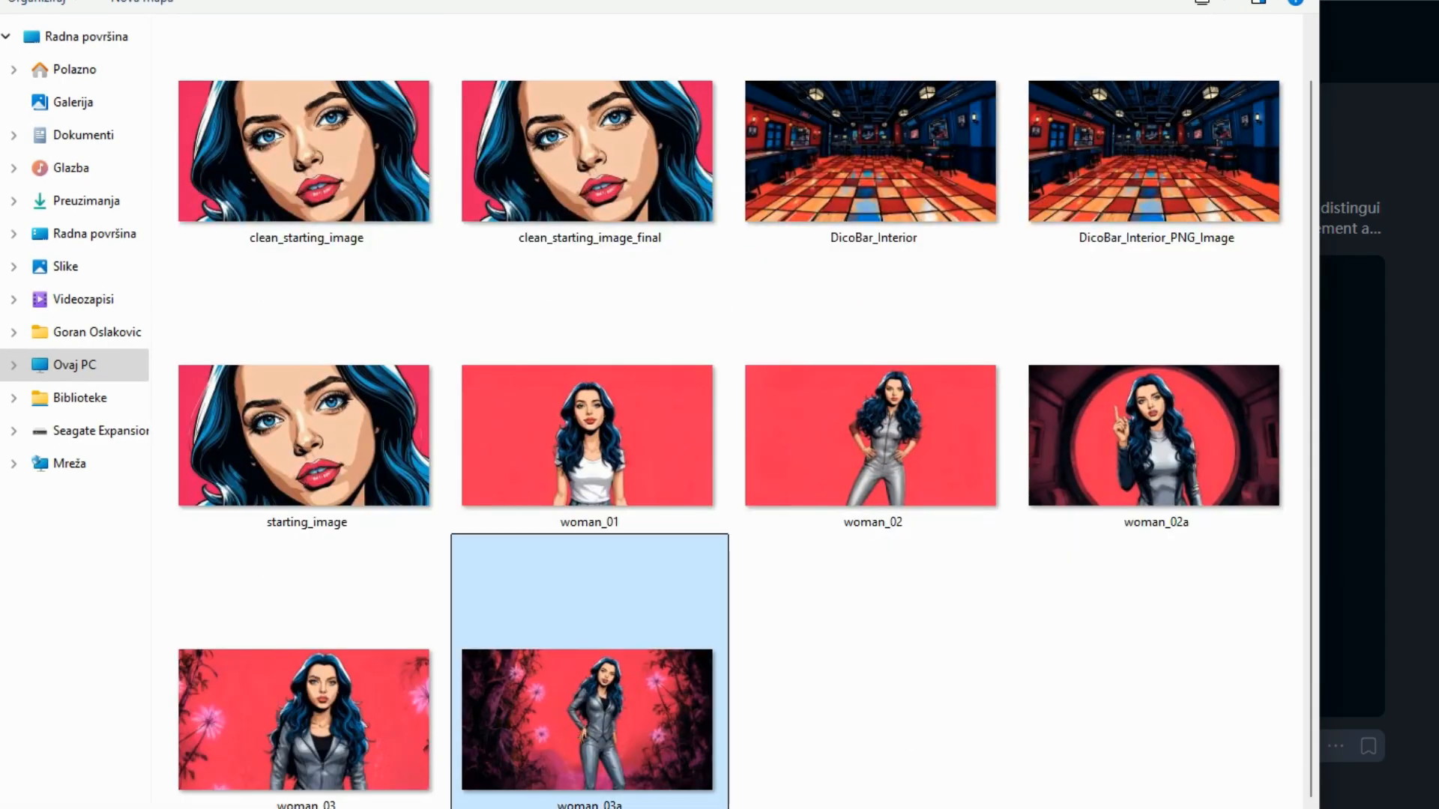
pyautogui.doubleClick(588, 718)
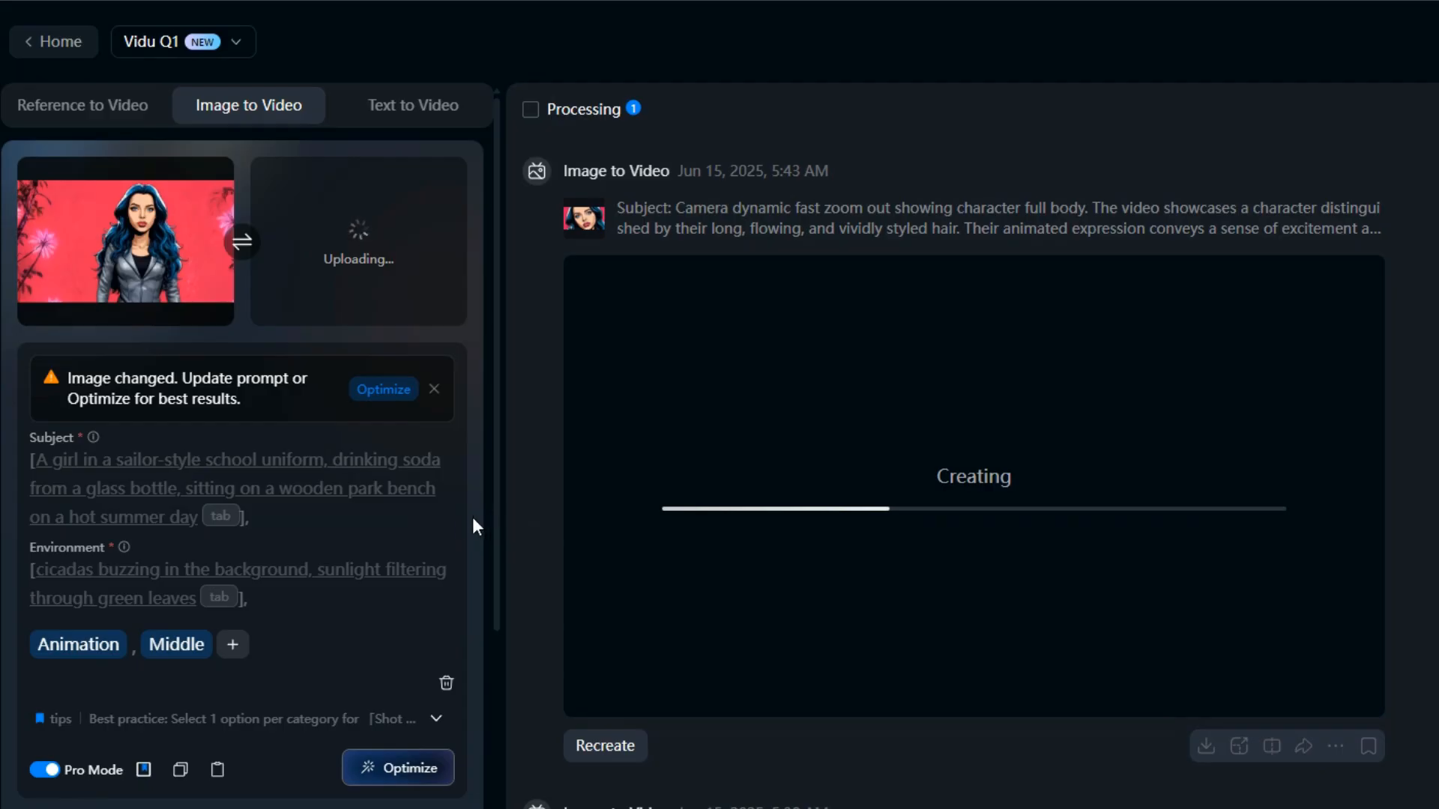
# Step: Optimize the prompt for the two frames and append "Character funky dynamic dance with attitude." to the Subject text
pyautogui.click(395, 772)
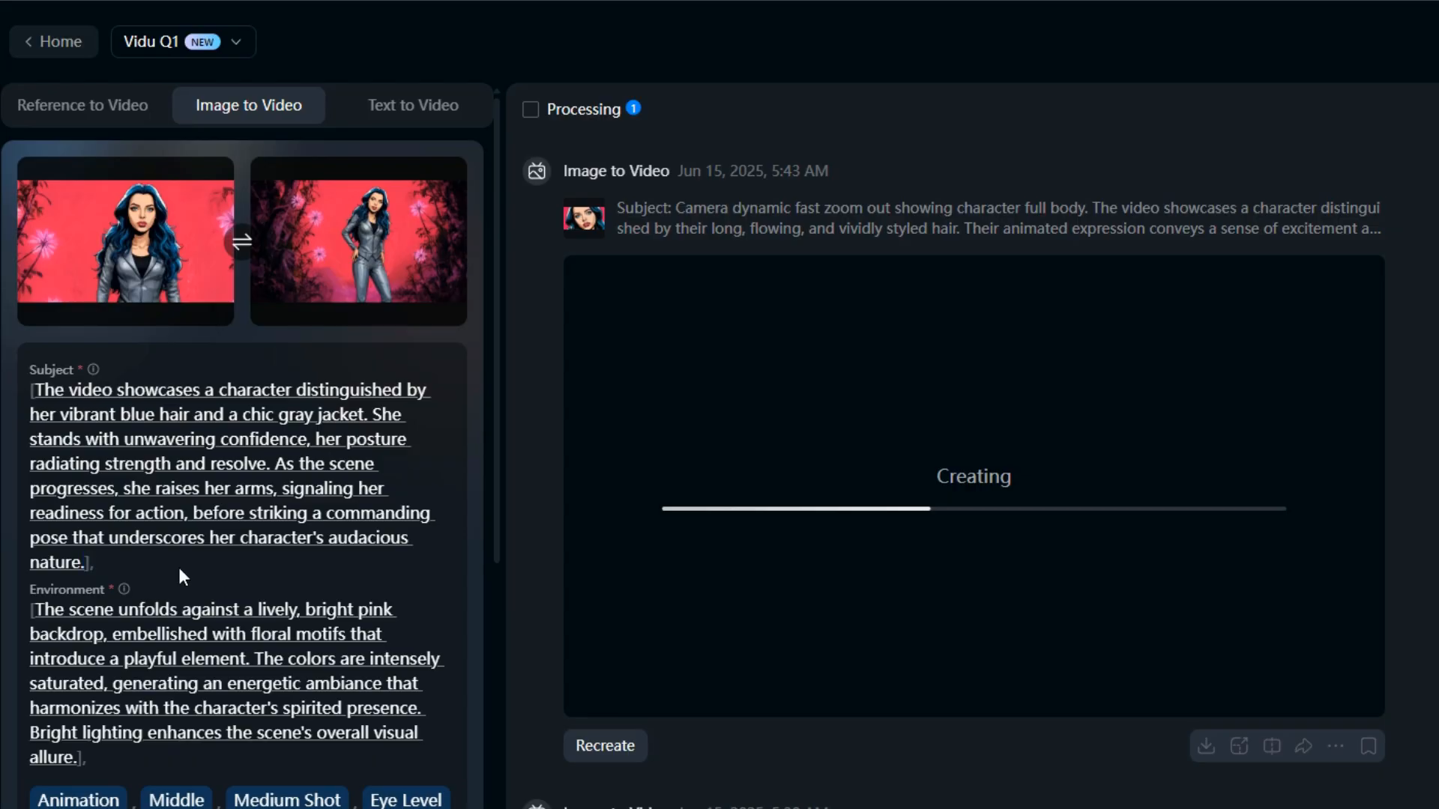
pyautogui.write('Character funky d')
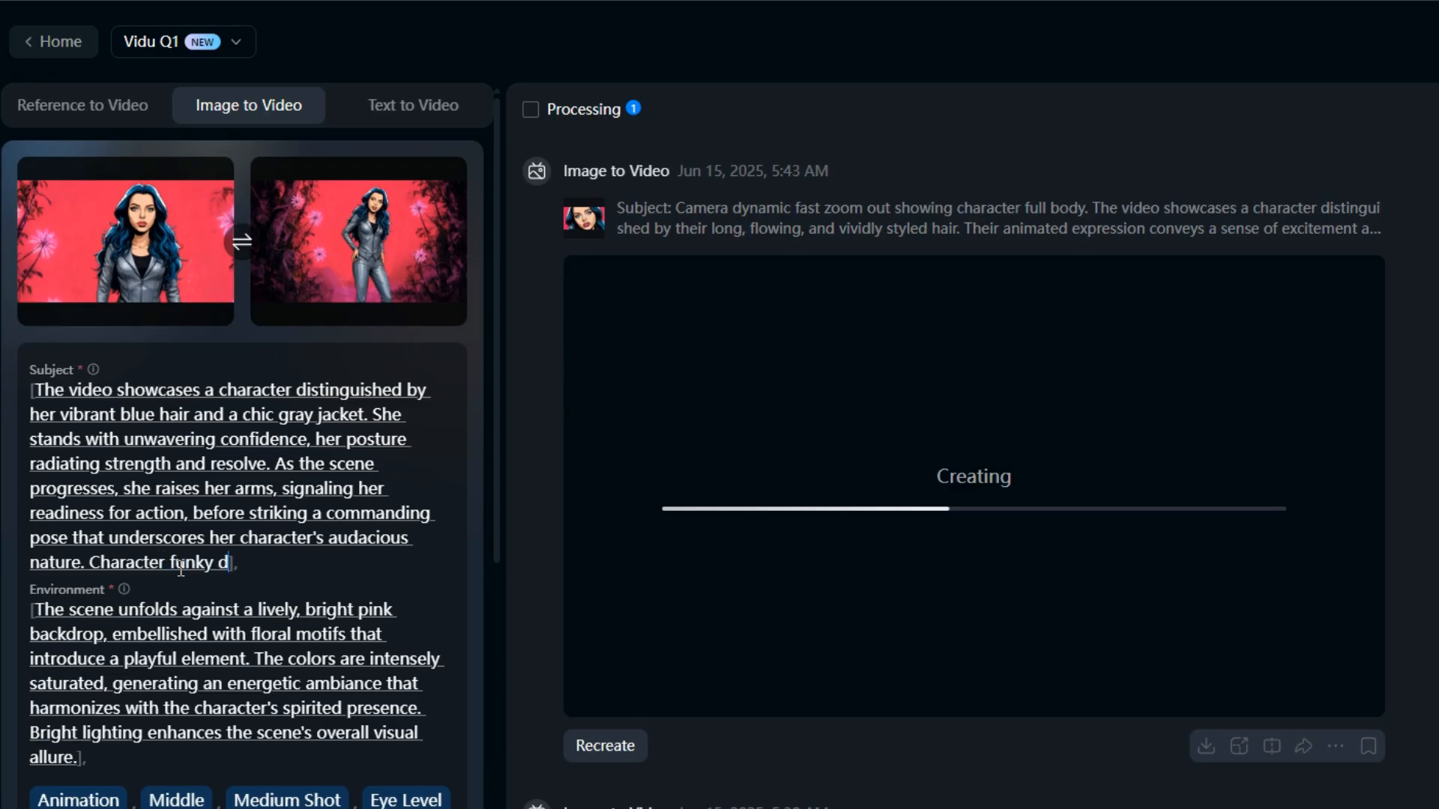
pyautogui.write('ynamic dance')
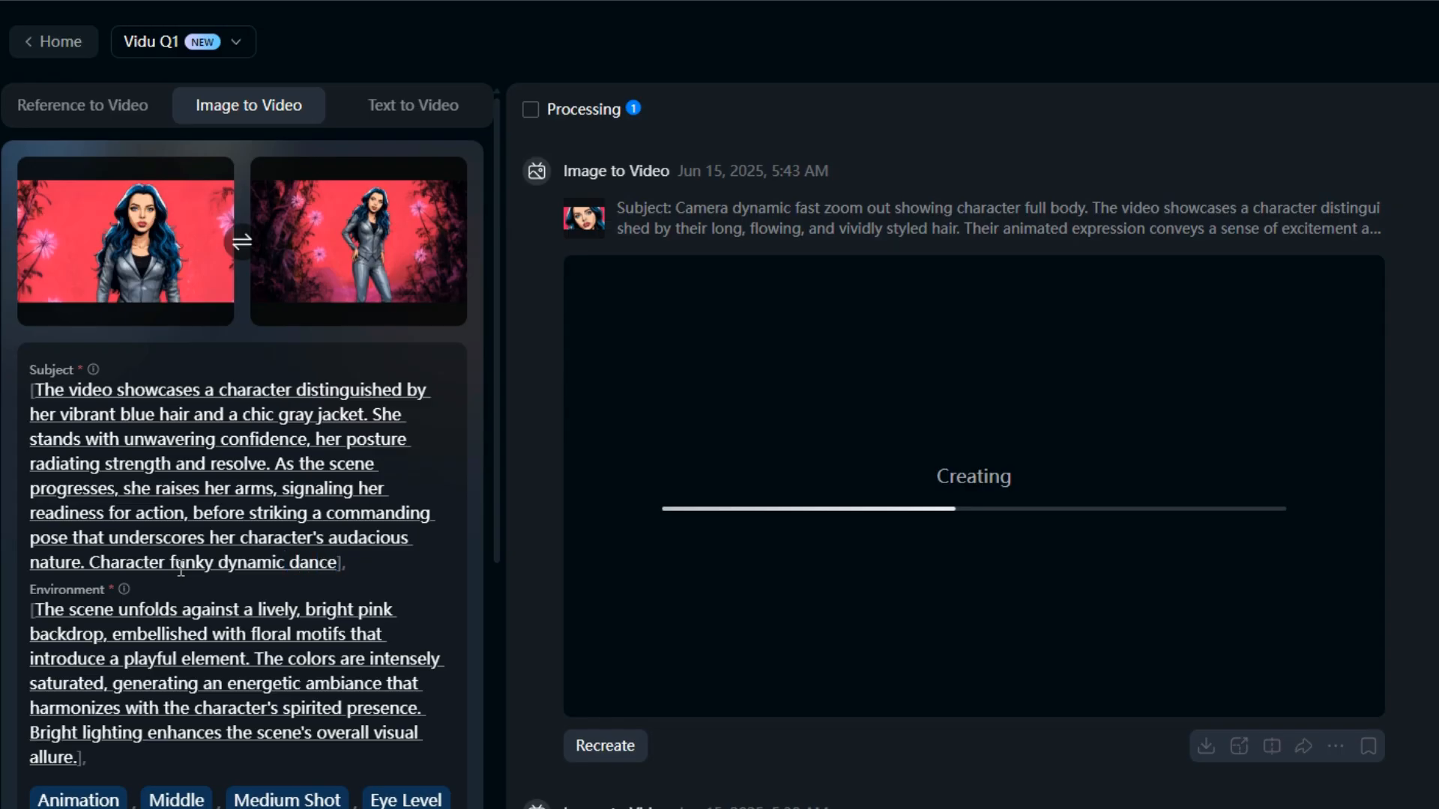
pyautogui.write(' with attitude.')
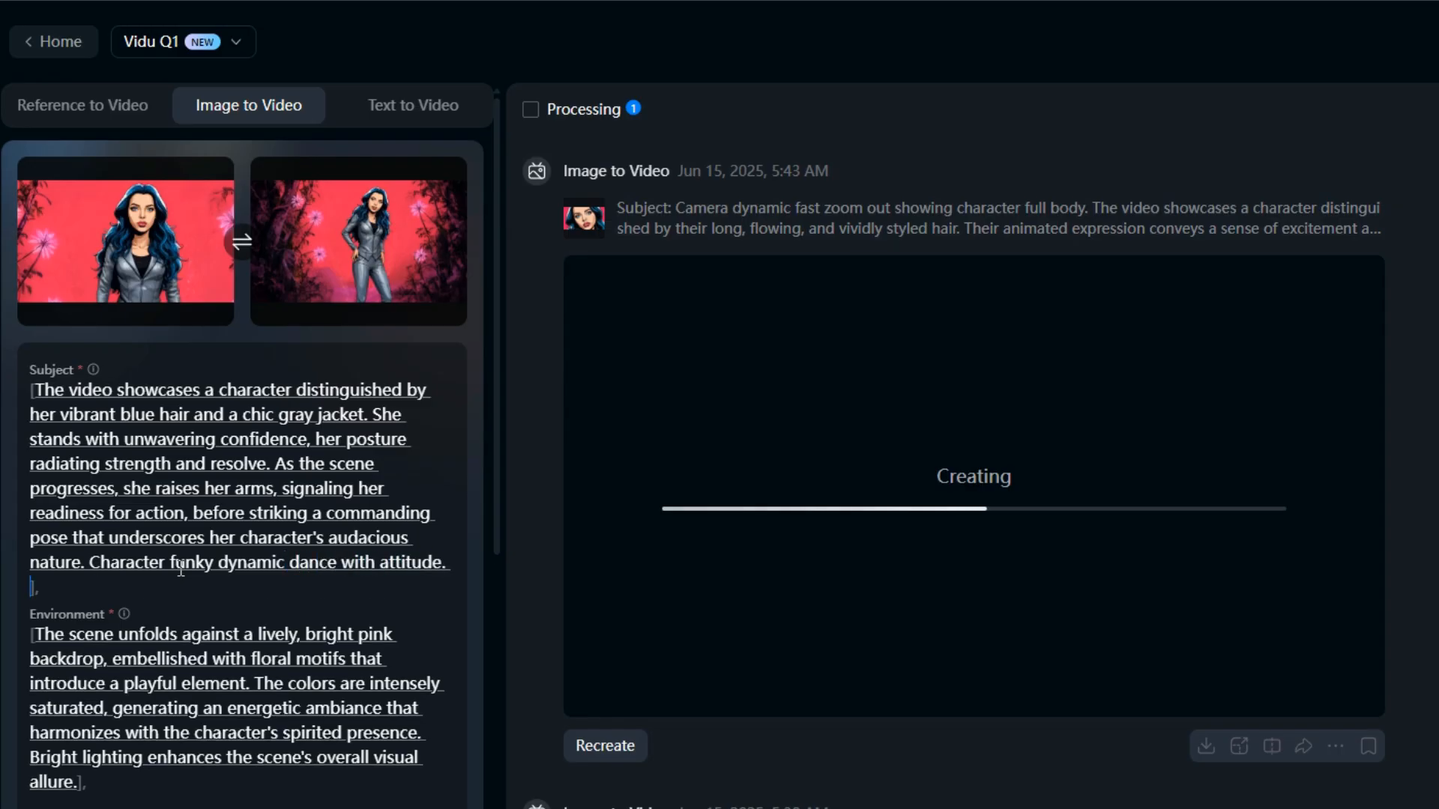
pyautogui.press('BackSpace')
# Step: Change the motion amplitude tag from Middle to Large and generate the video
pyautogui.scroll(-3, 430, 590)
pyautogui.click(44, 652)
pyautogui.click(694, 271)
pyautogui.scroll(-3, 809, 637)
pyautogui.click(871, 658)
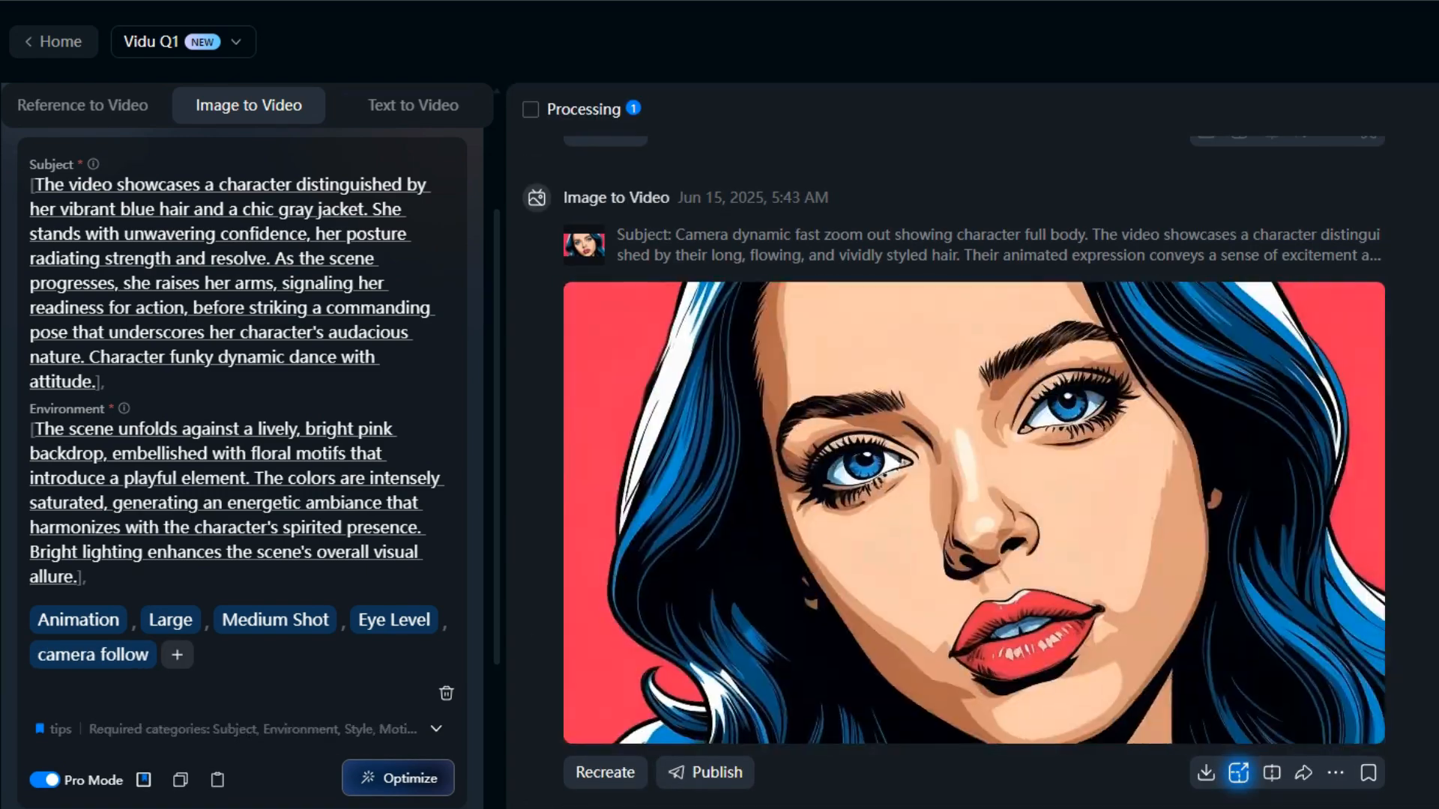
# Step: Export a frame of the character in the red swimsuit with the monkey and seagull from the beach clip as woman_04
pyautogui.click(1238, 772)
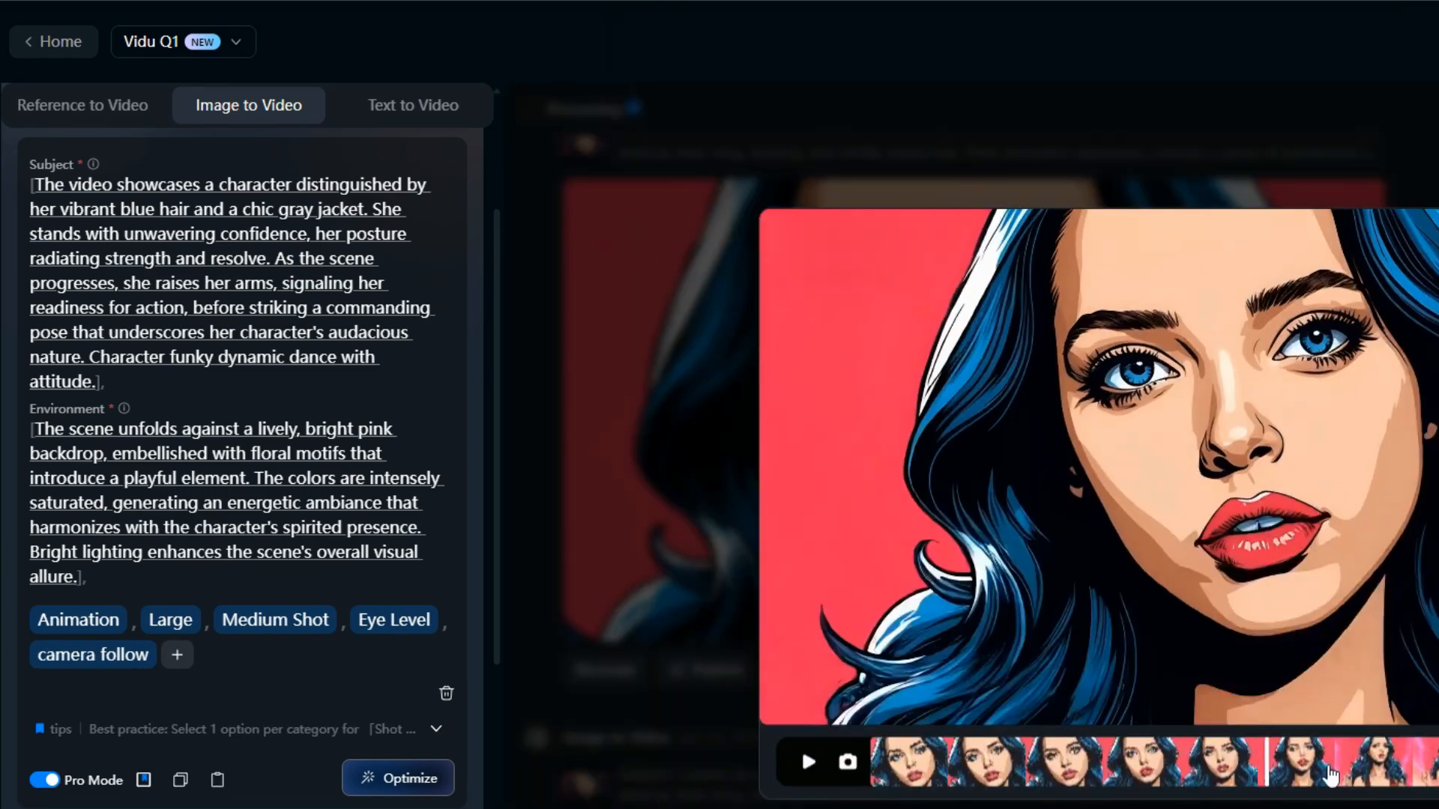
pyautogui.click(1330, 775)
pyautogui.click(847, 762)
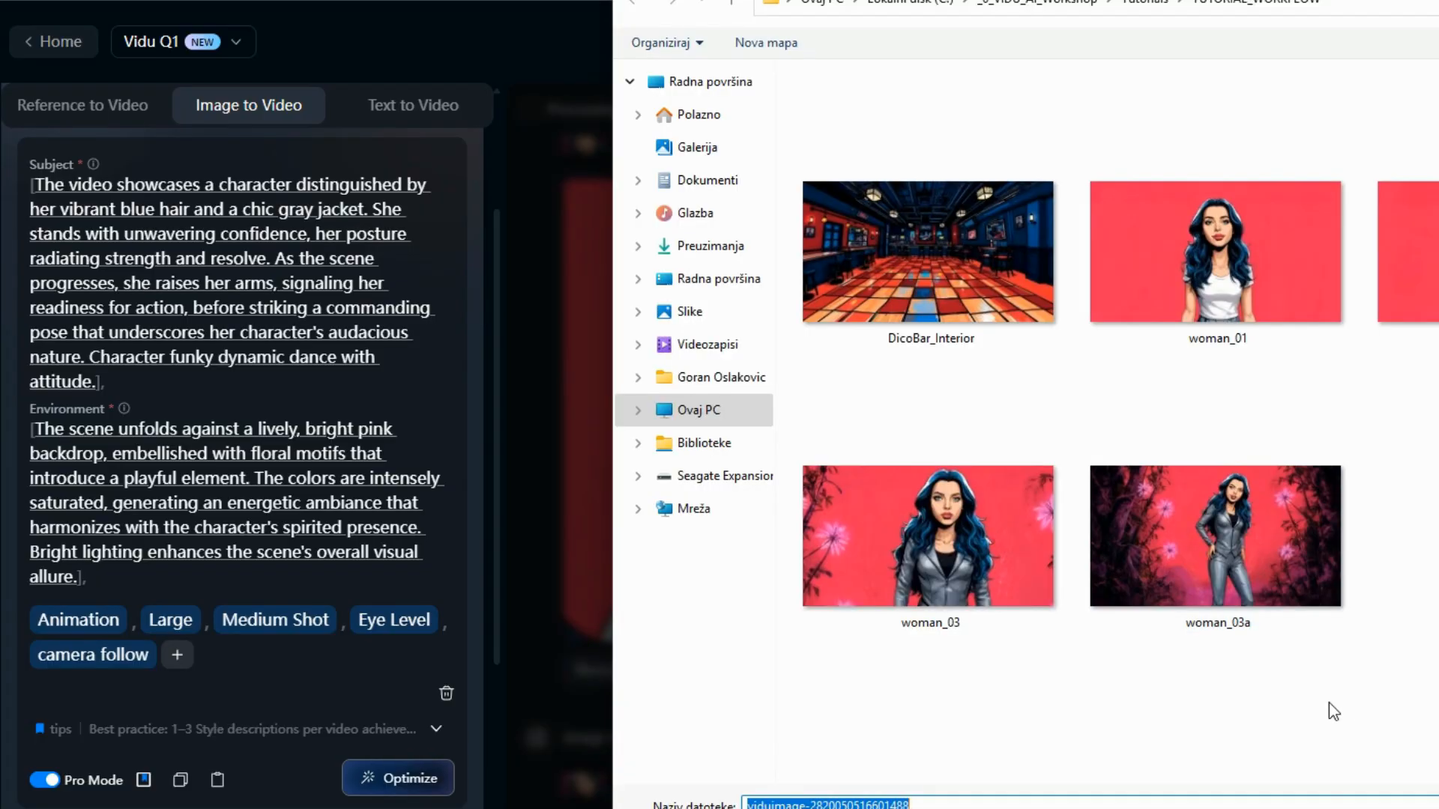
pyautogui.write('woman_04')
pyautogui.press('Return')
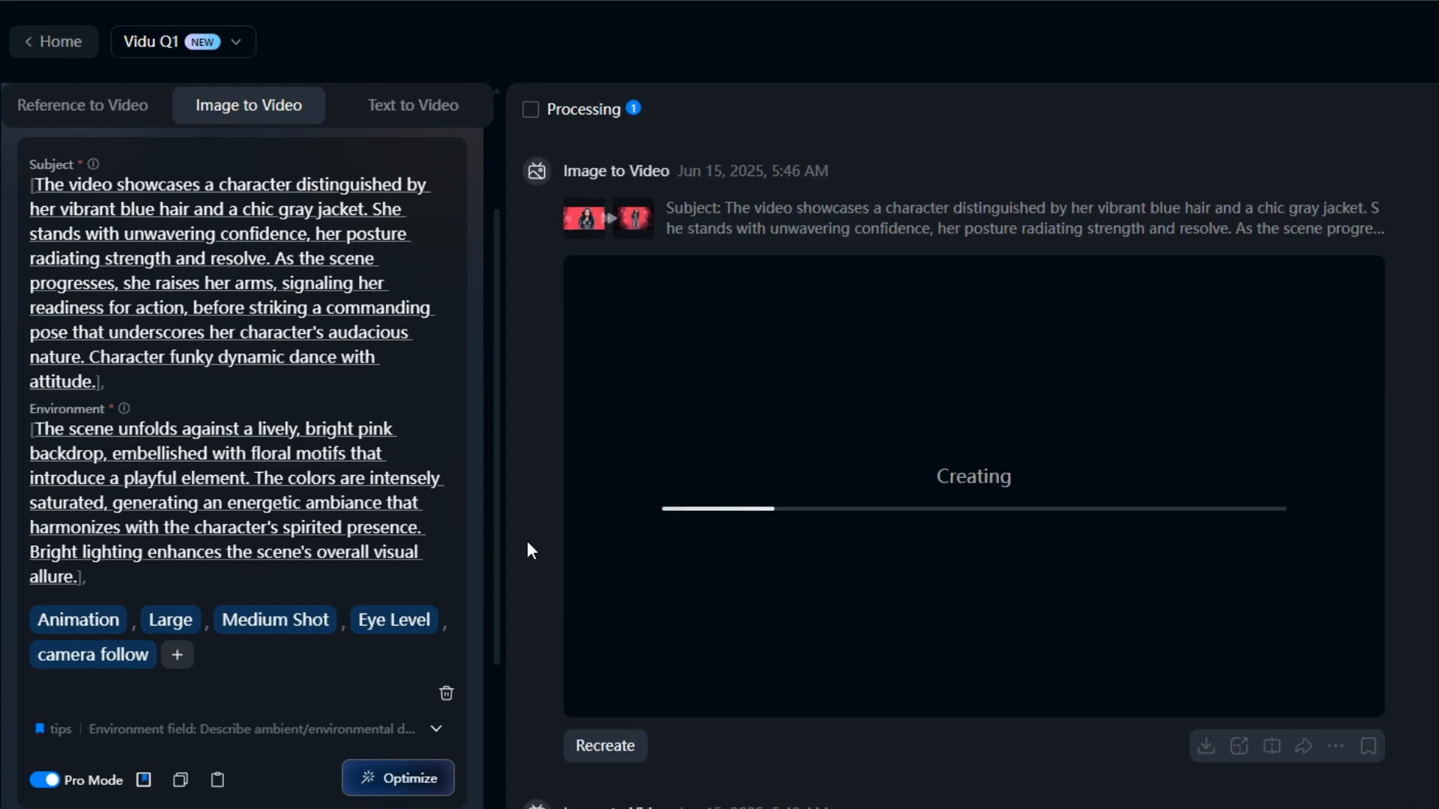
# Step: Reuse the beach clip's prompt and settings, with woman_04 as the start frame in place of the portrait
pyautogui.scroll(-8, 527, 542)
pyautogui.click(604, 672)
pyautogui.scroll(3, 456, 531)
pyautogui.click(228, 169)
pyautogui.click(129, 233)
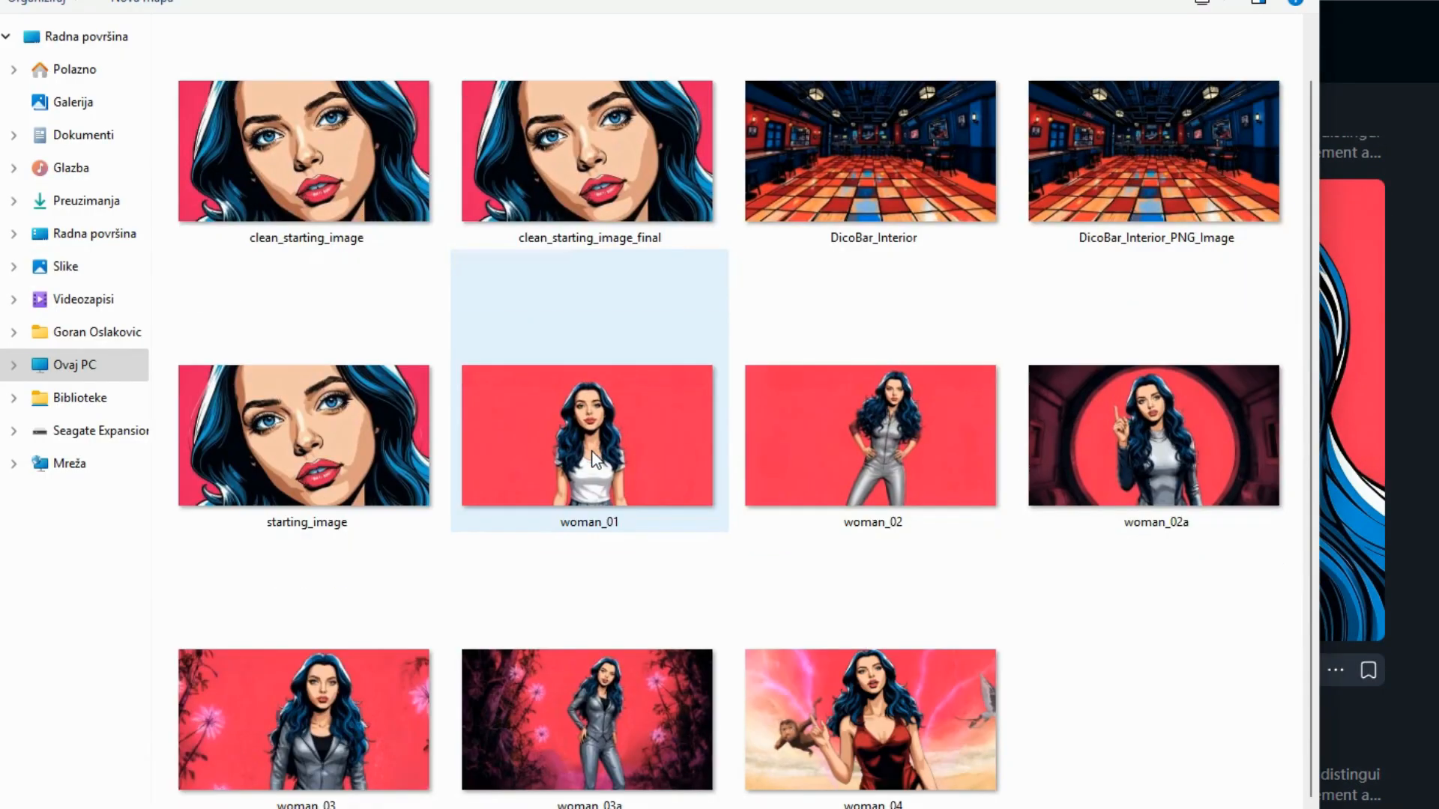
pyautogui.doubleClick(595, 459)
# Step: Generate the beach video from woman_04 and dismiss the notice about the changed image
pyautogui.scroll(-5, 449, 614)
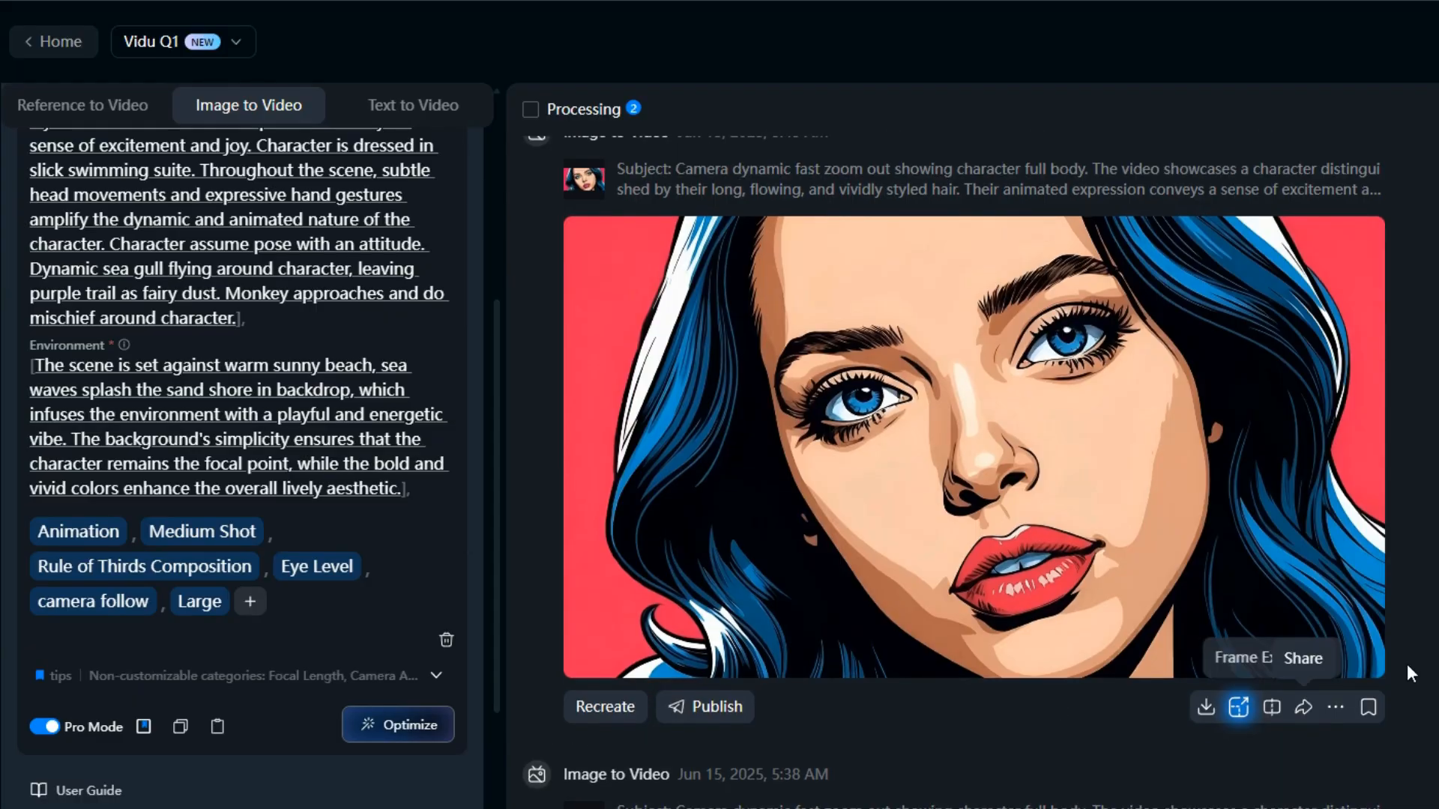
pyautogui.scroll(-10, 1411, 673)
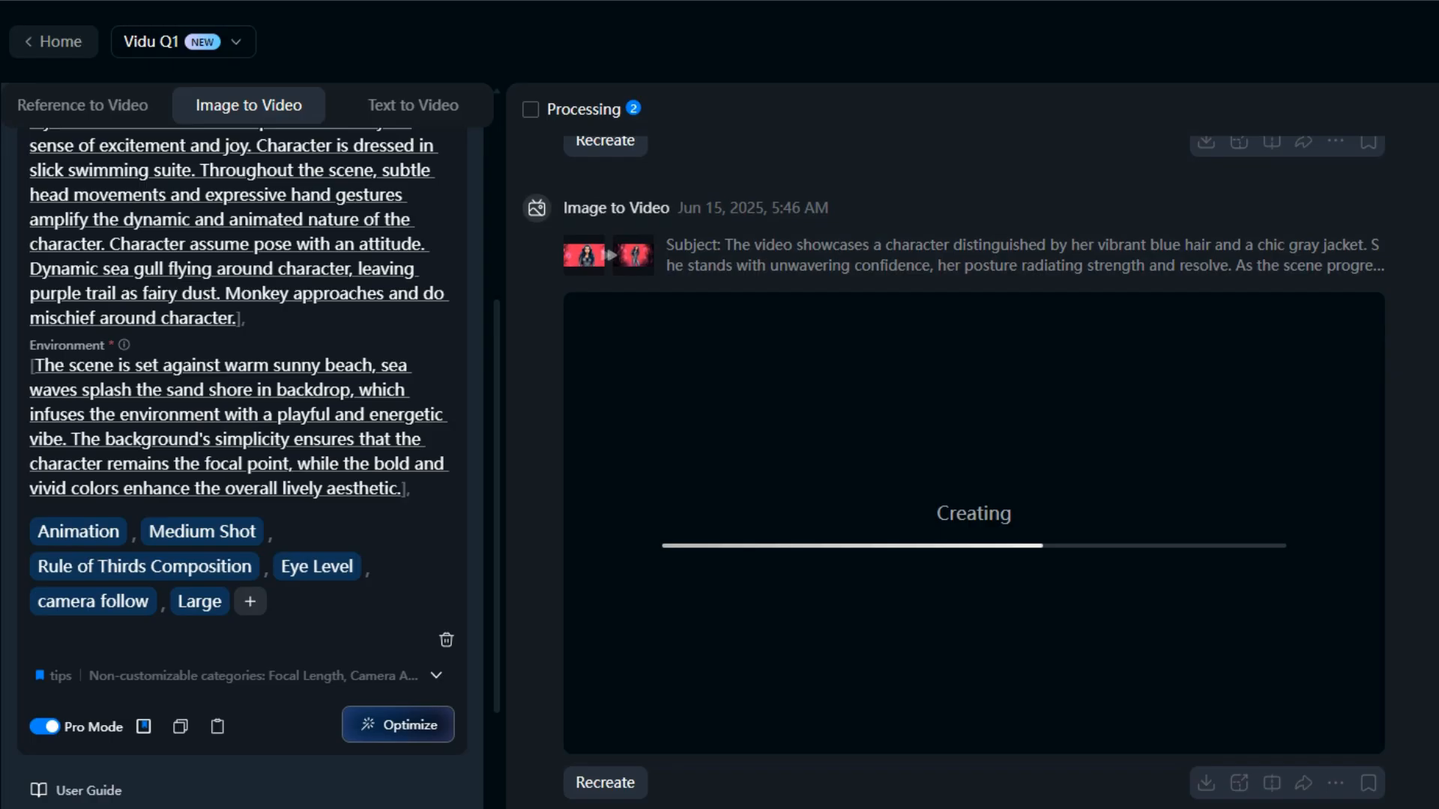
pyautogui.scroll(5, 434, 563)
pyautogui.scroll(-2, 443, 584)
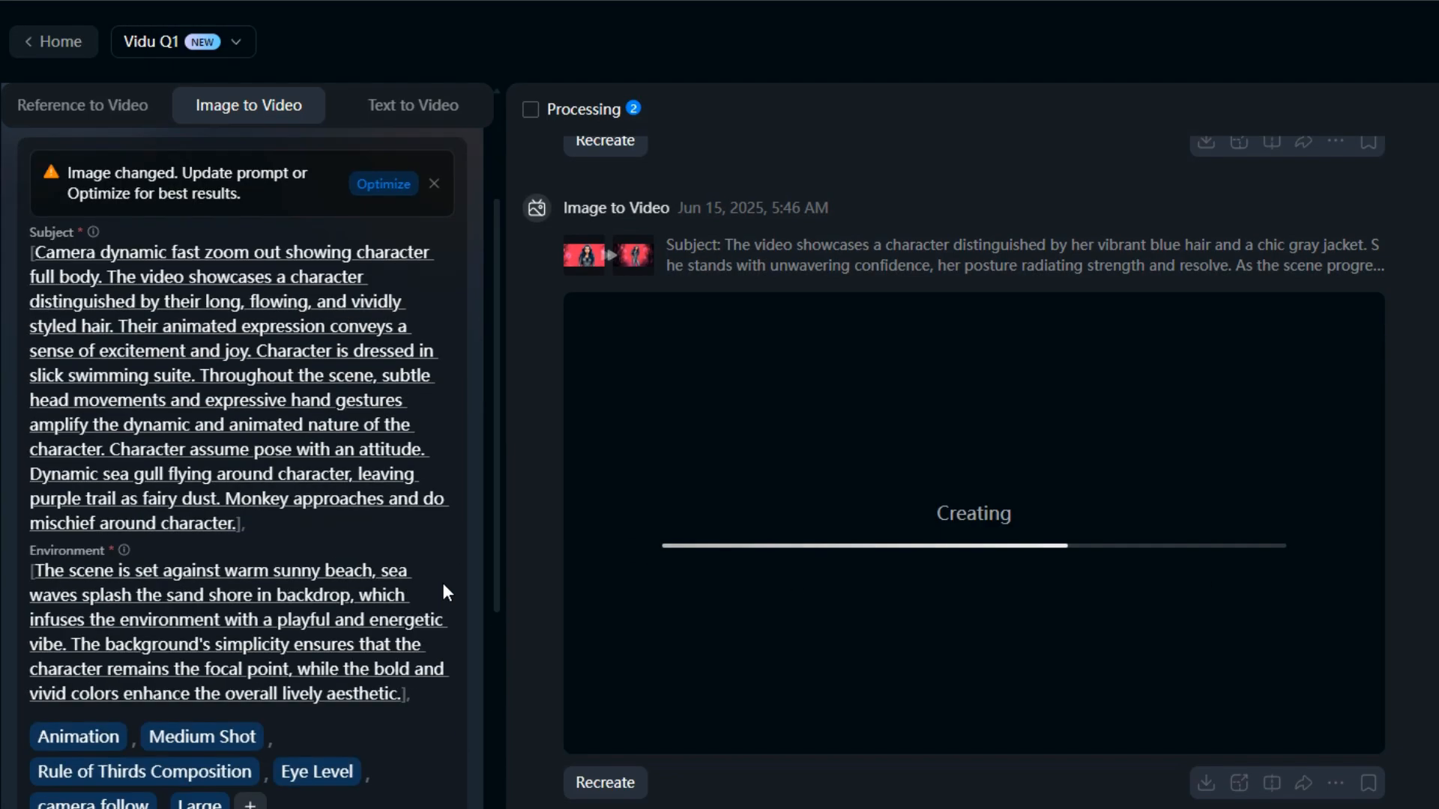
pyautogui.click(434, 184)
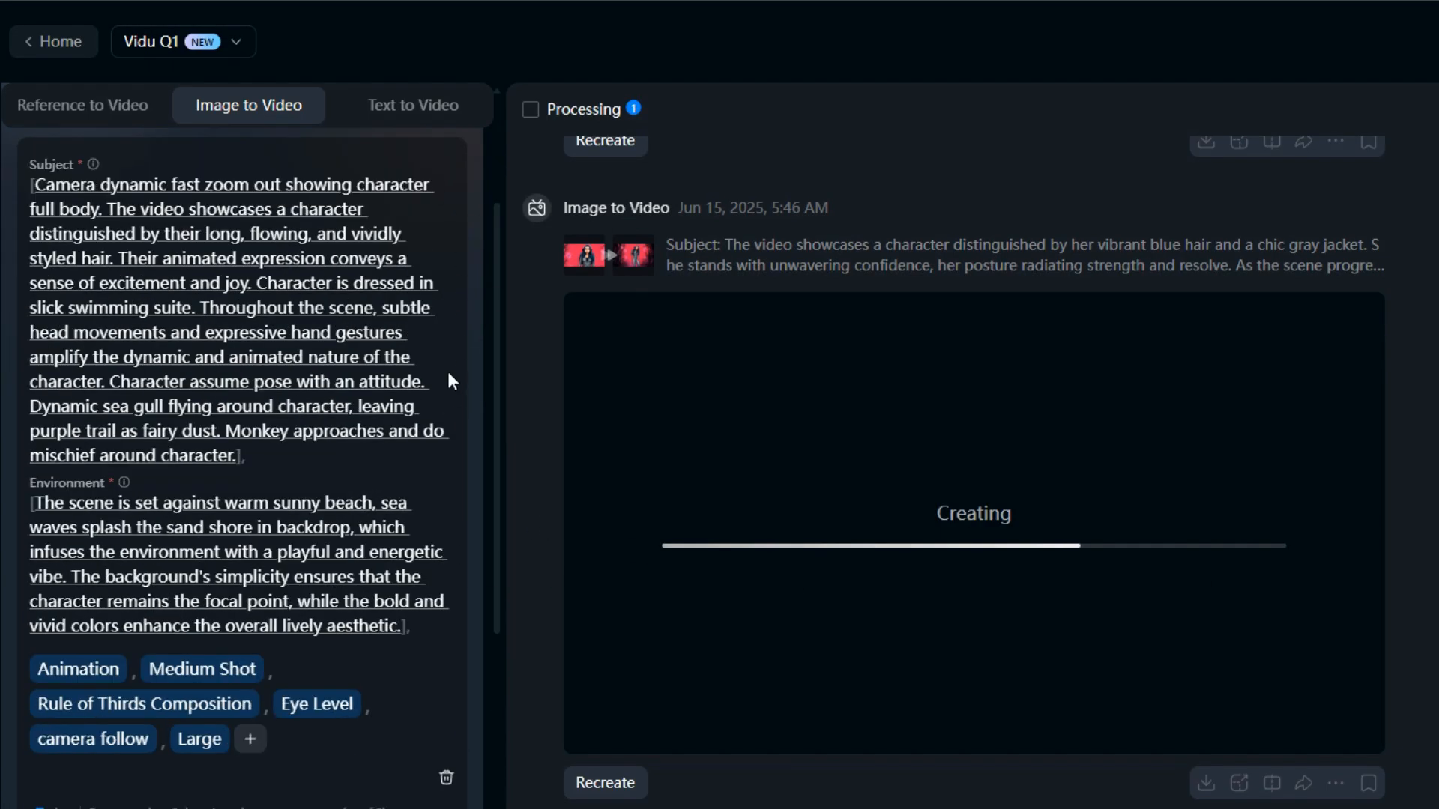
pyautogui.scroll(3, 448, 375)
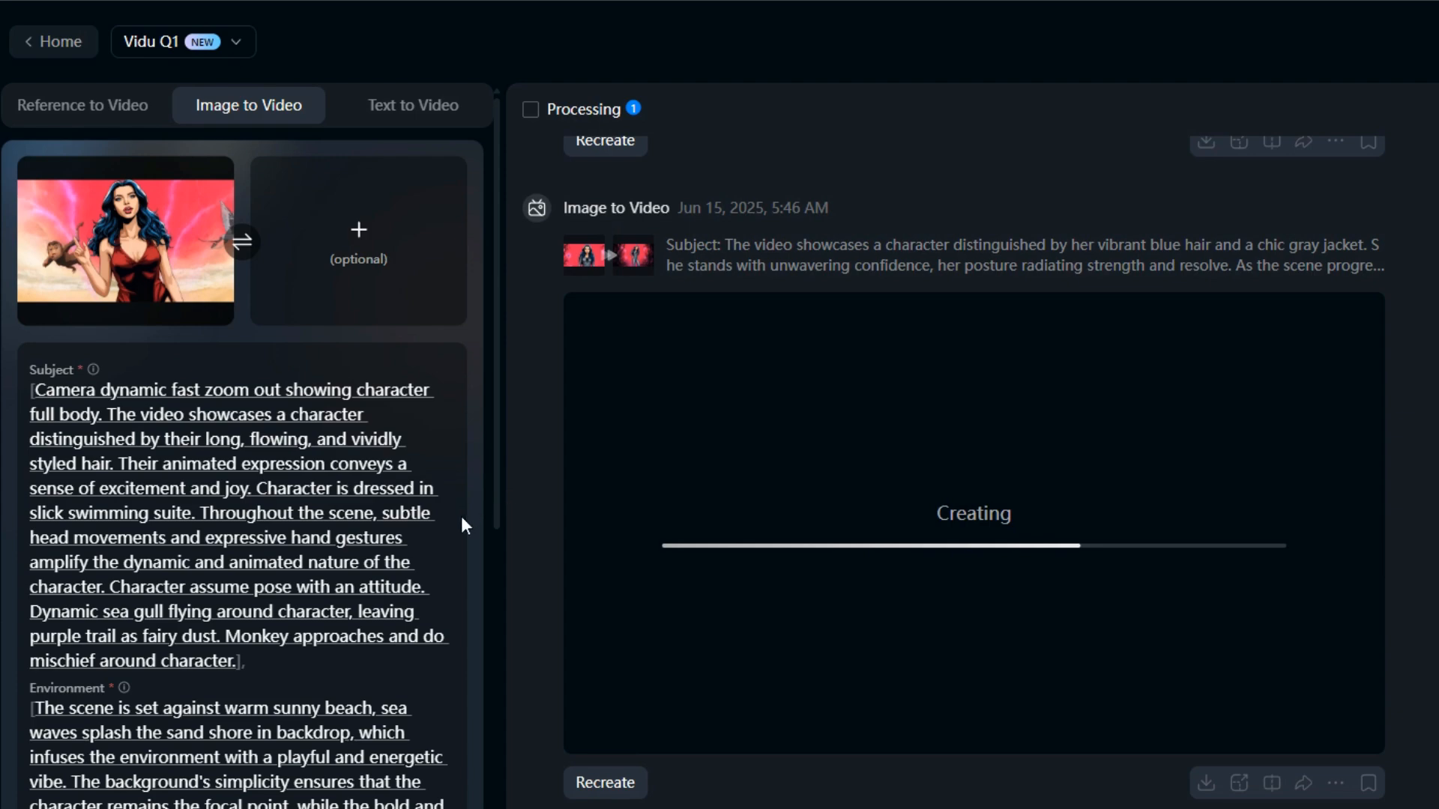
pyautogui.scroll(-2, 452, 544)
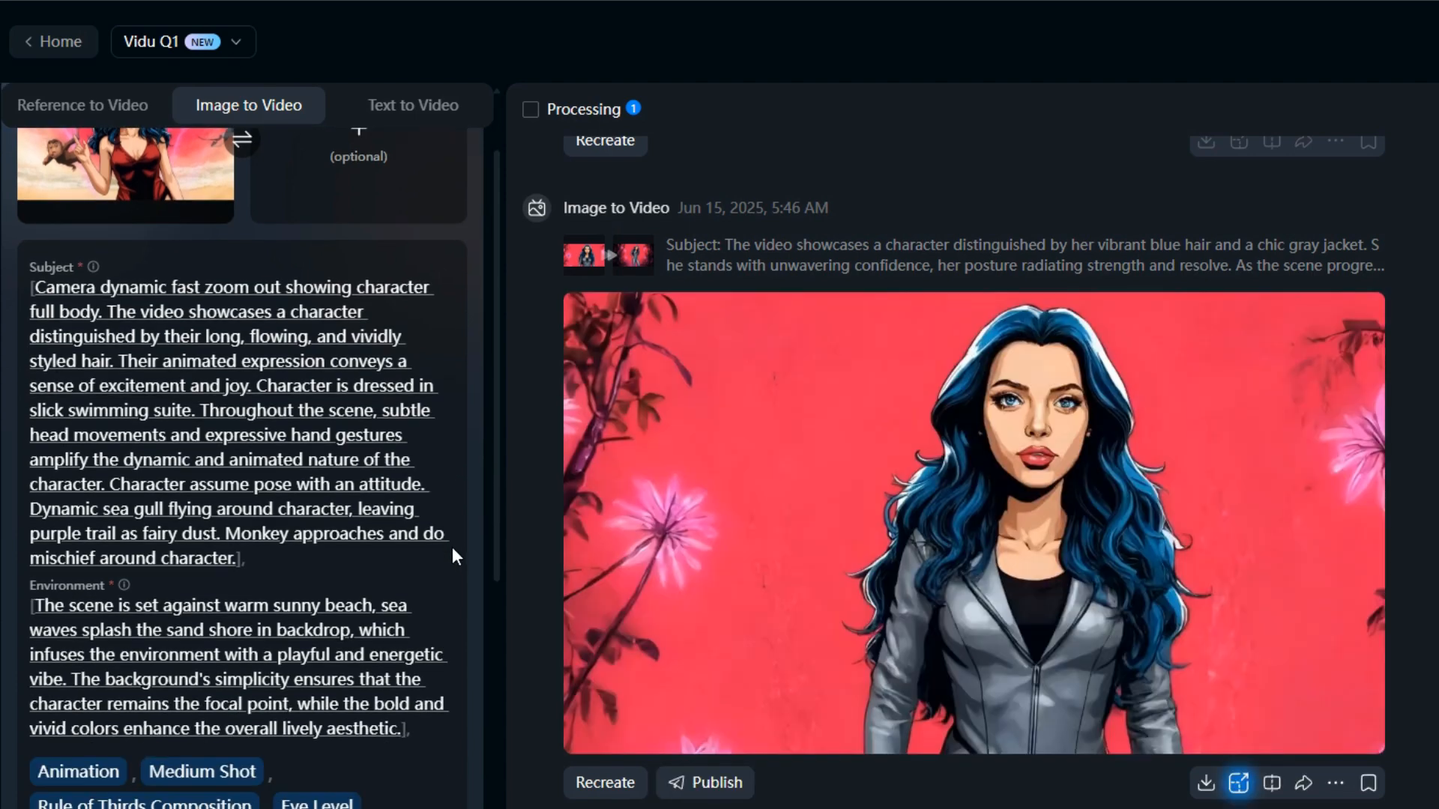
# Step: Preview the finished dance clip made from the two neon flower frames and download it under its default file name
pyautogui.moveTo(800, 617)
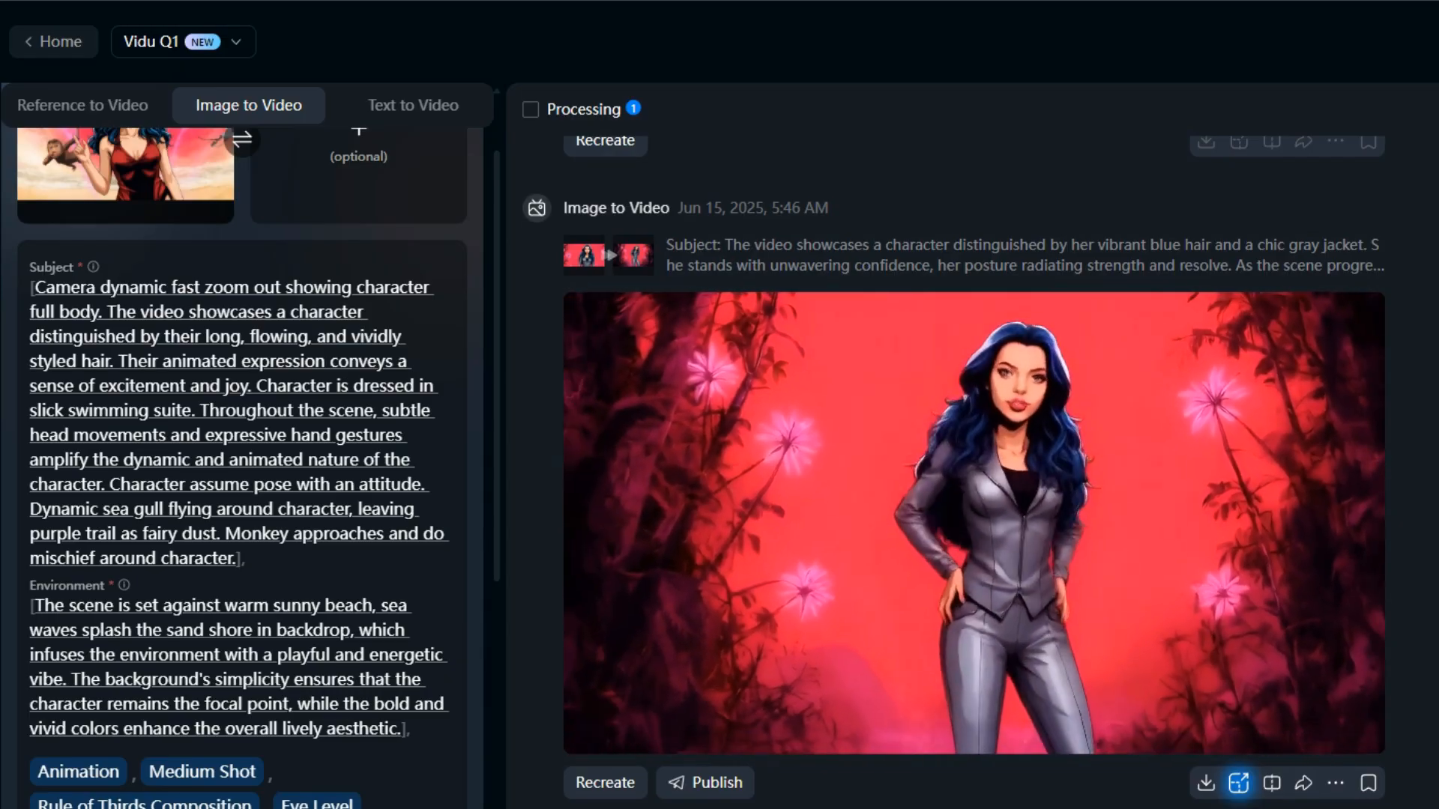
pyautogui.moveTo(943, 658)
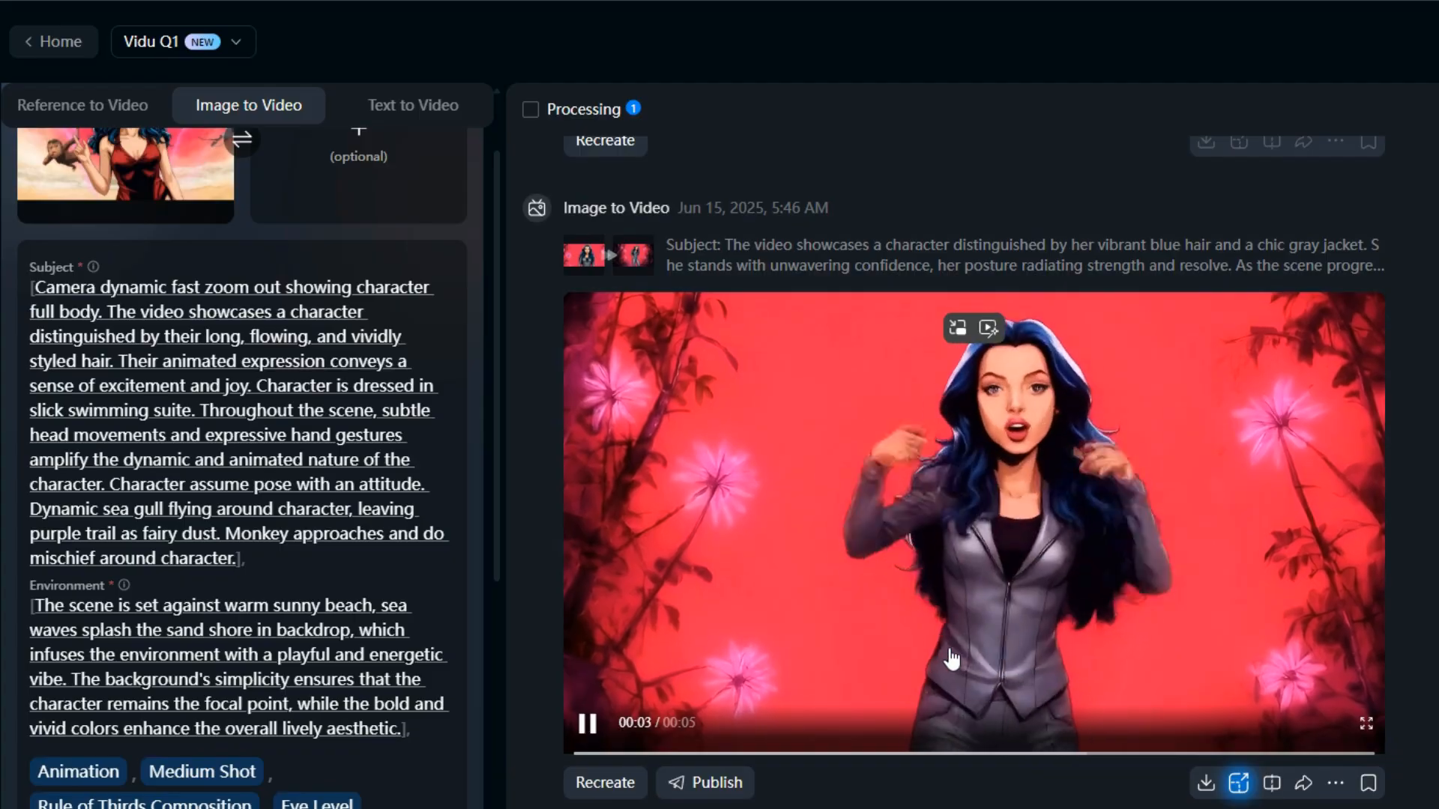
pyautogui.click(1205, 787)
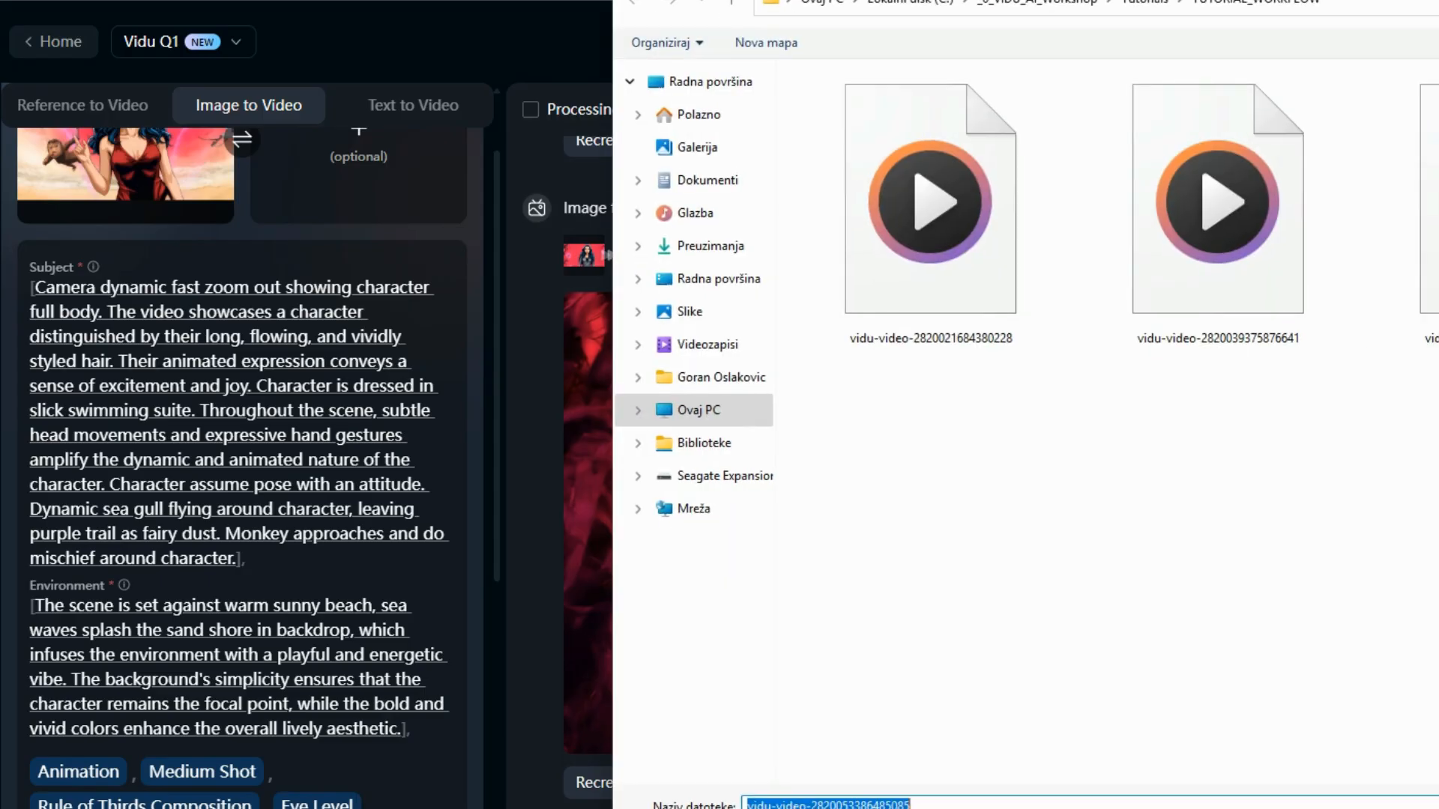
pyautogui.press('Return')
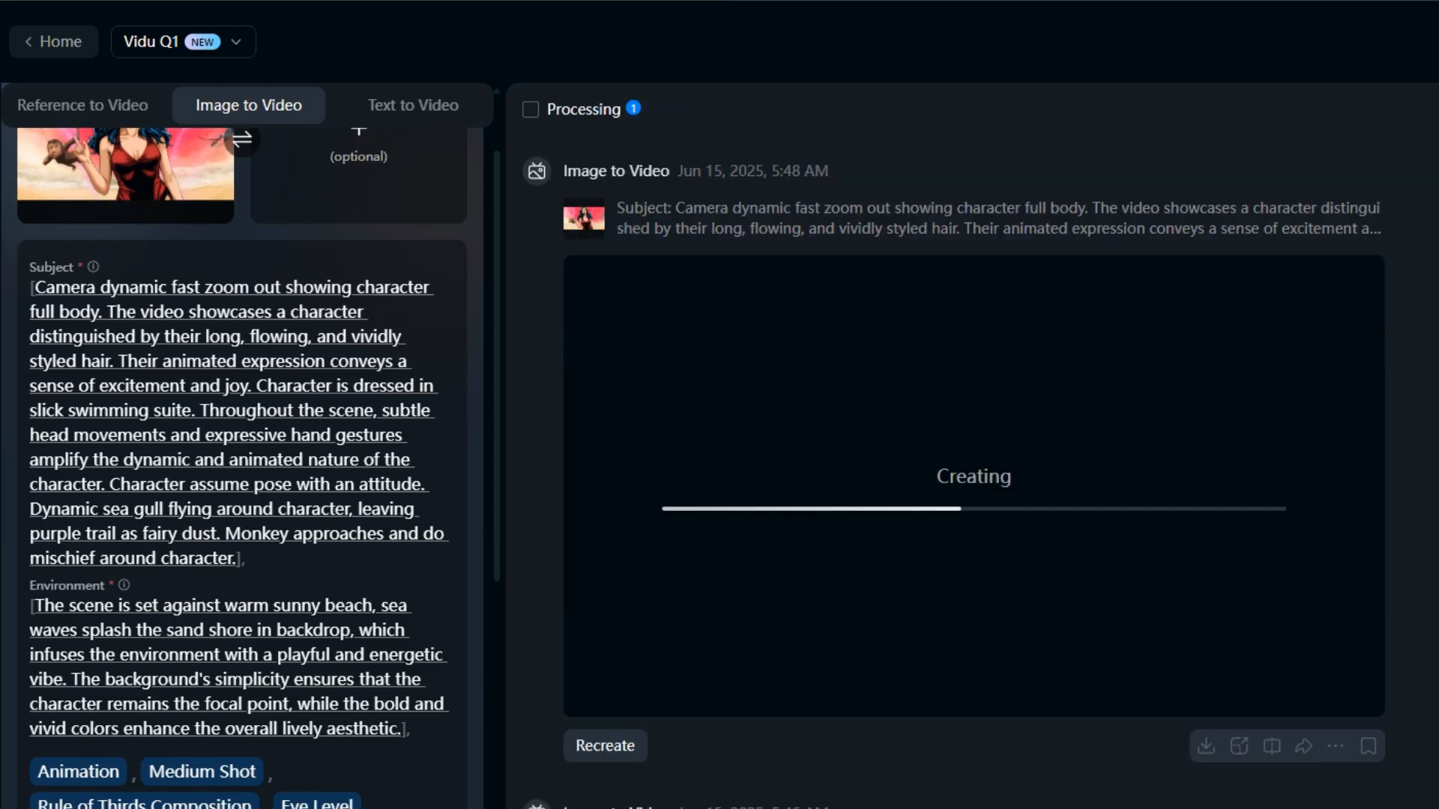